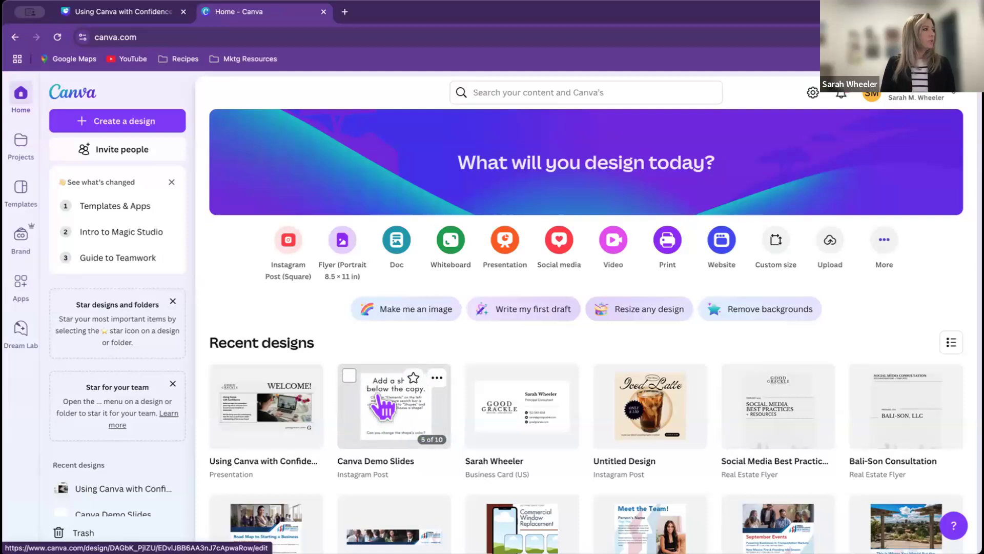
Step: Open the Canva Demo Slides design from the recent designs and close the side menu
click(120, 123)
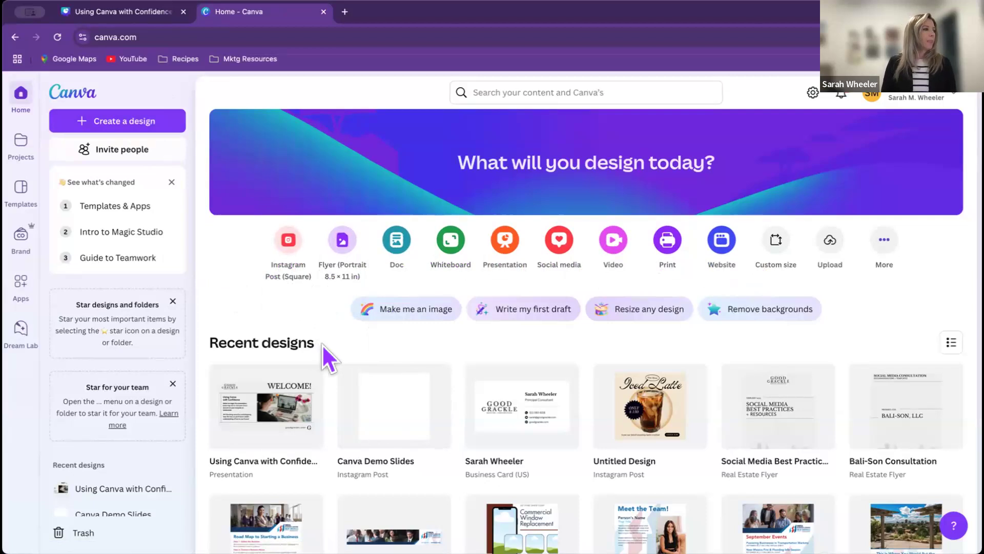
click(397, 401)
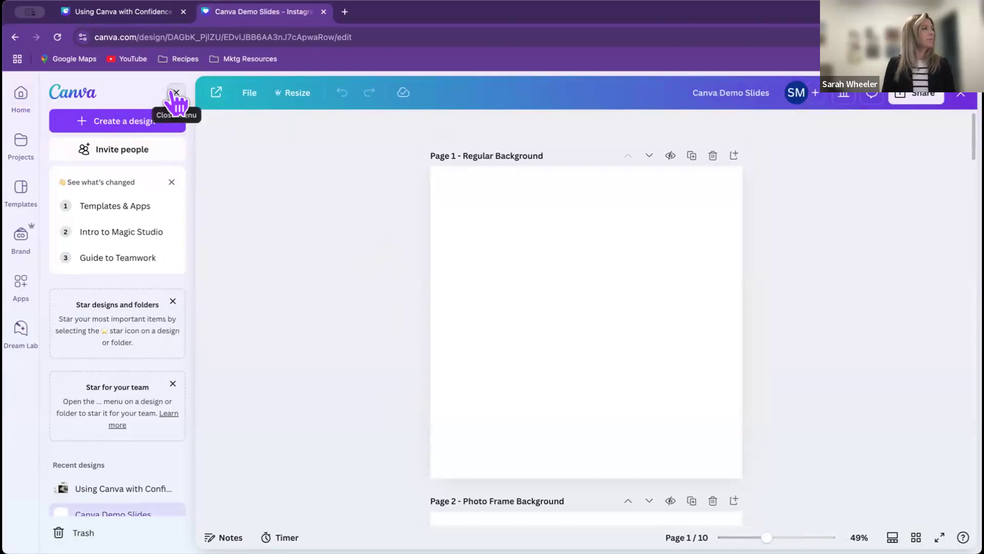
click(176, 94)
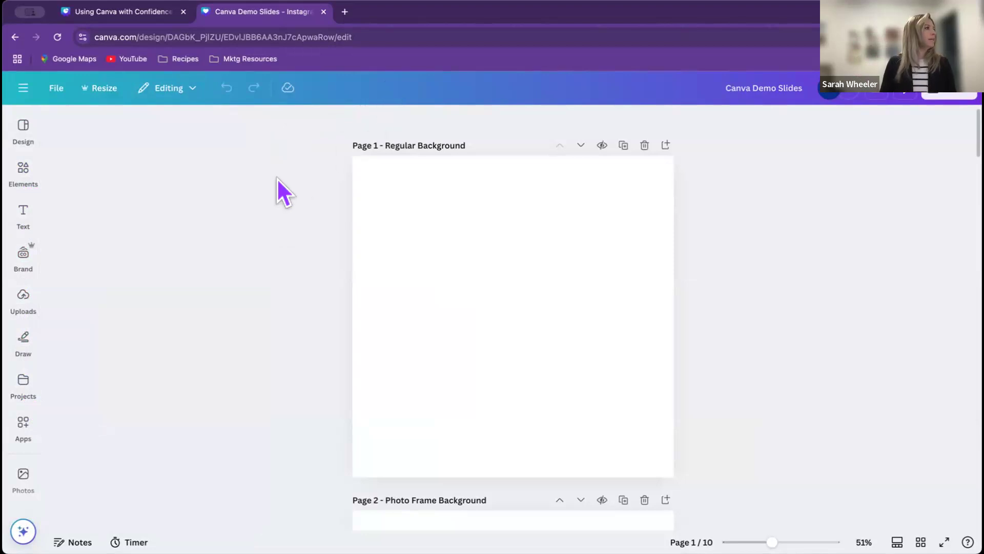
click(23, 169)
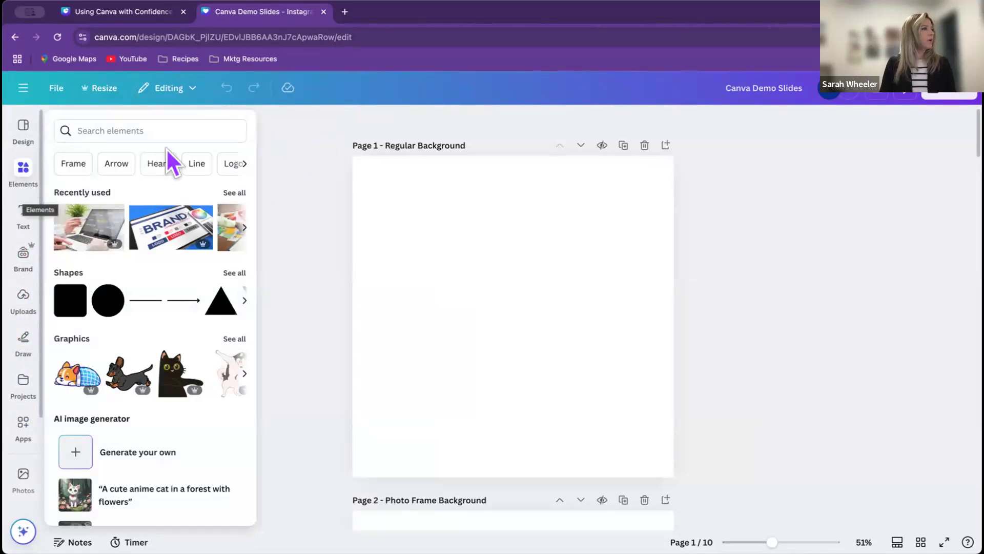
click(417, 235)
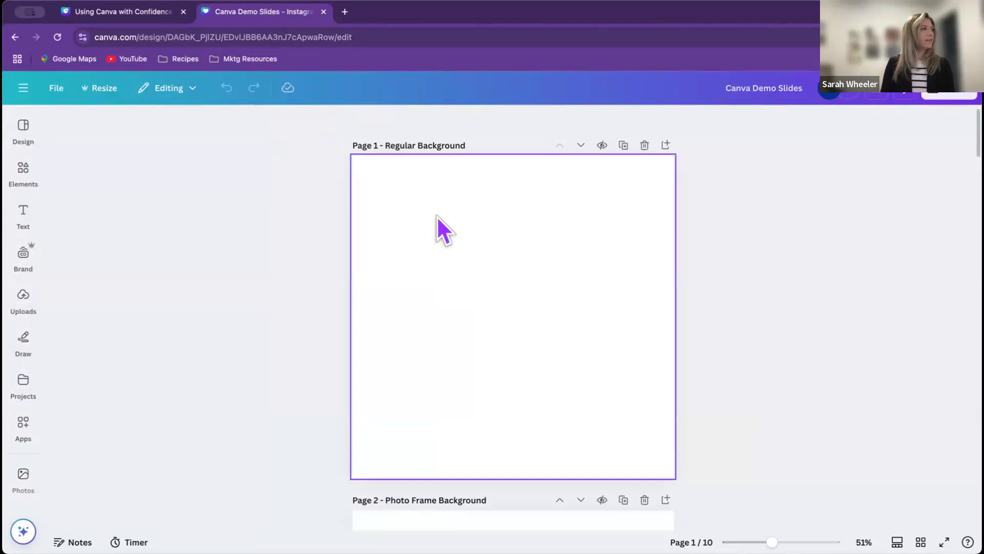
Step: Set the Page 1 background to a custom solid brown, #947575
click(437, 216)
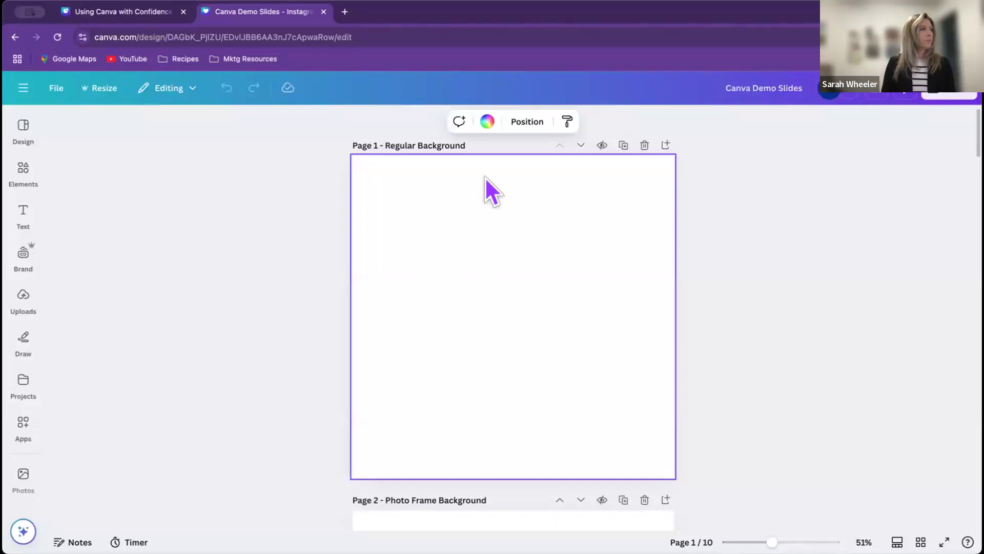
click(487, 123)
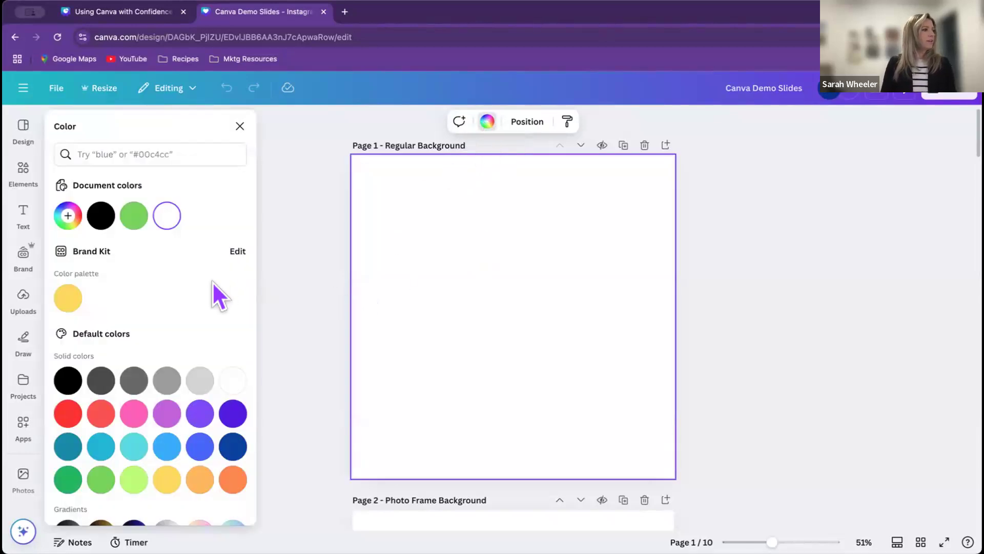
scroll(212, 282, down, 2)
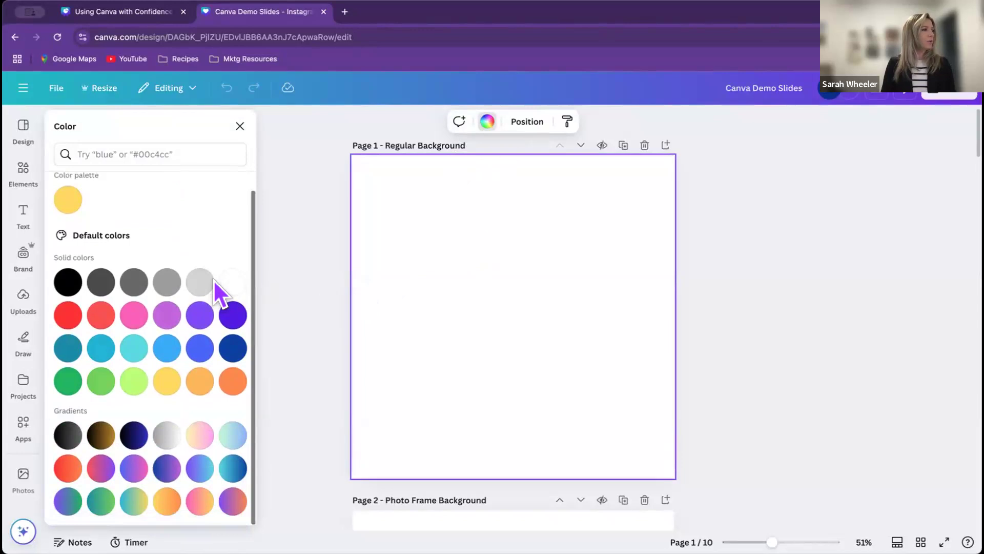
scroll(213, 279, up, 2)
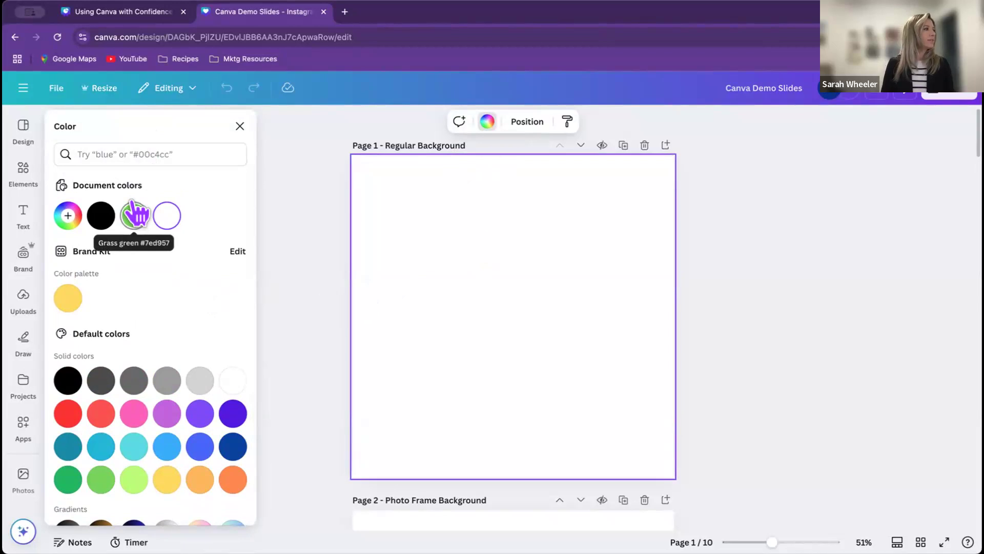
click(69, 218)
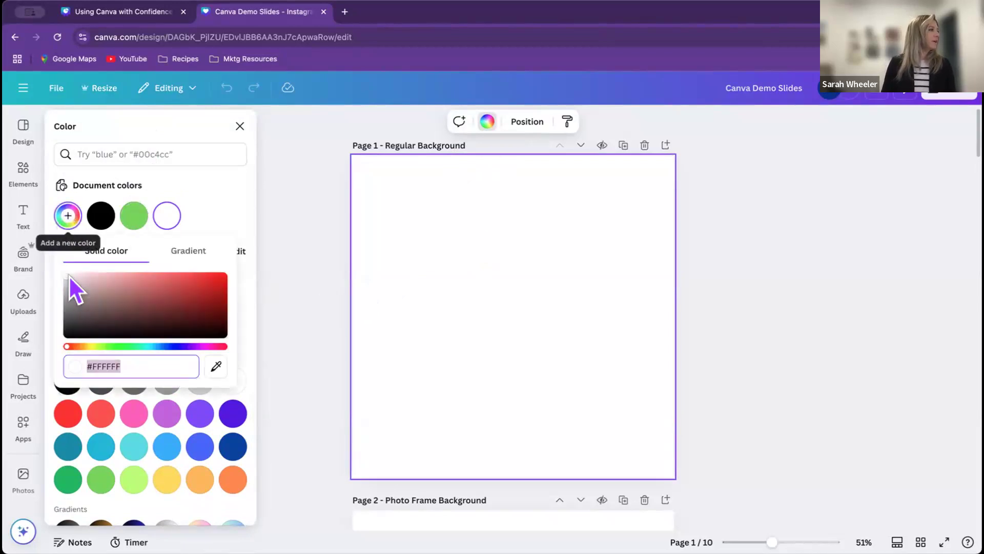
click(86, 289)
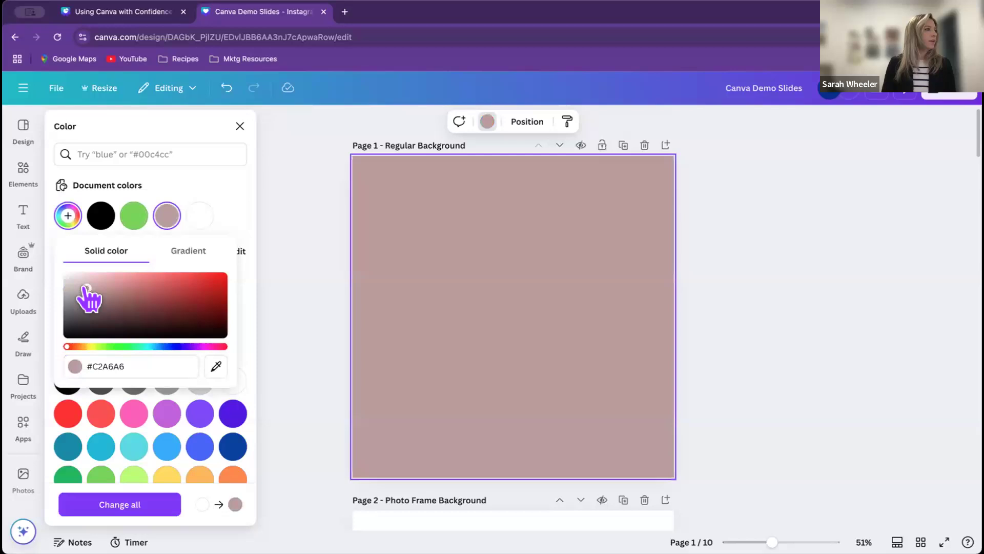
click(92, 290)
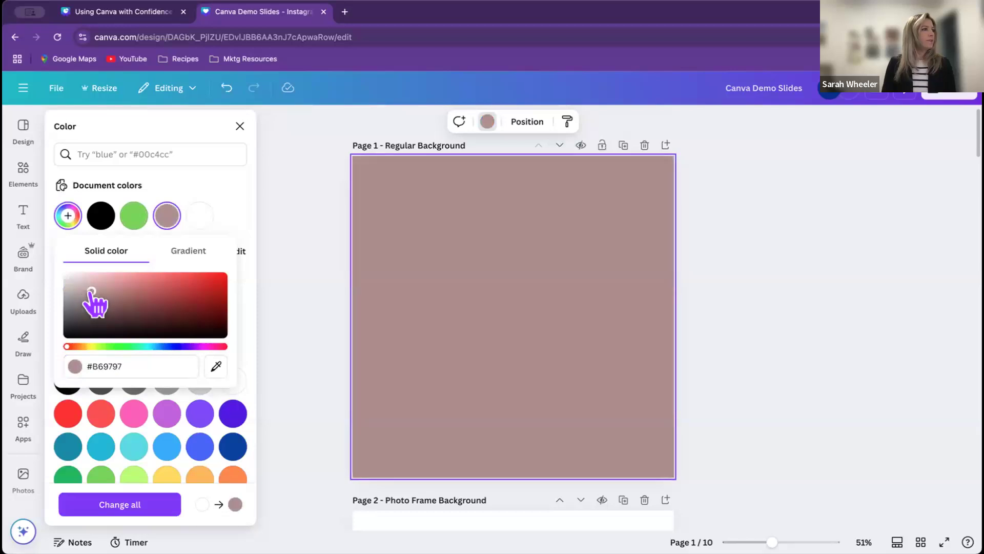
click(97, 296)
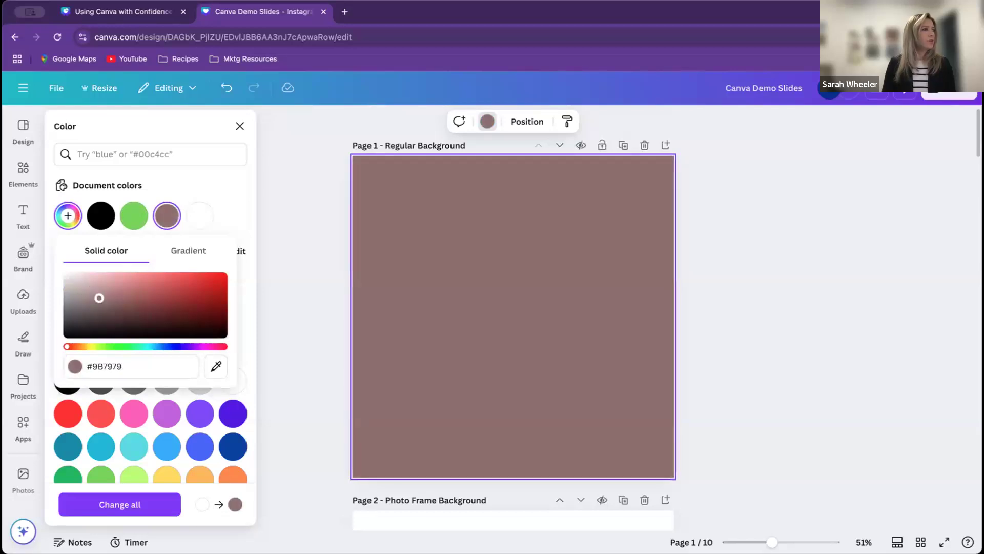
click(102, 287)
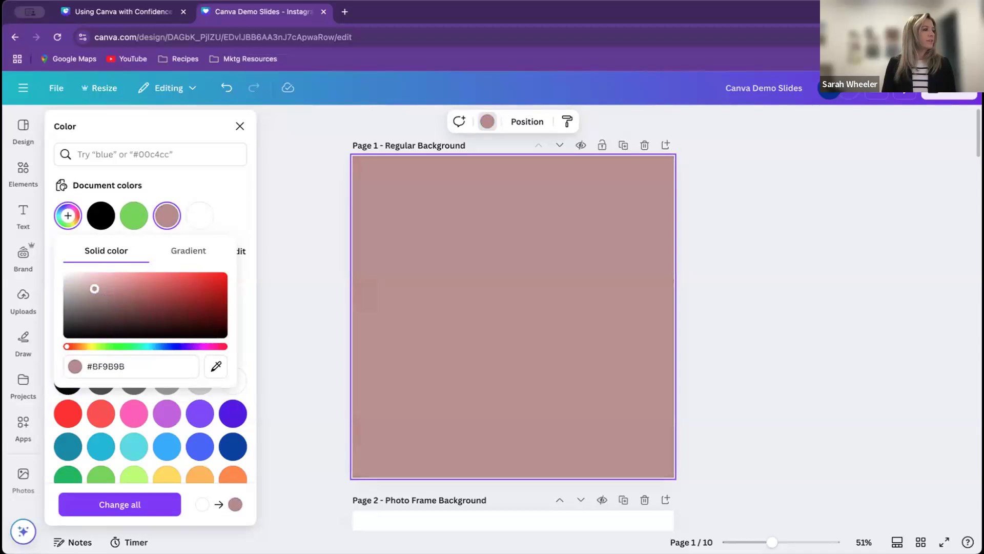
click(97, 298)
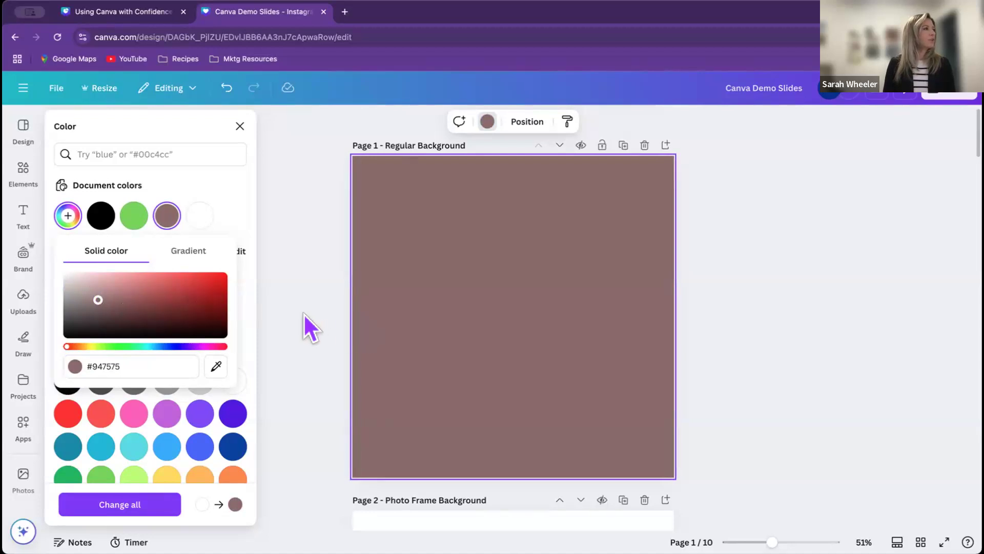
key(Escape)
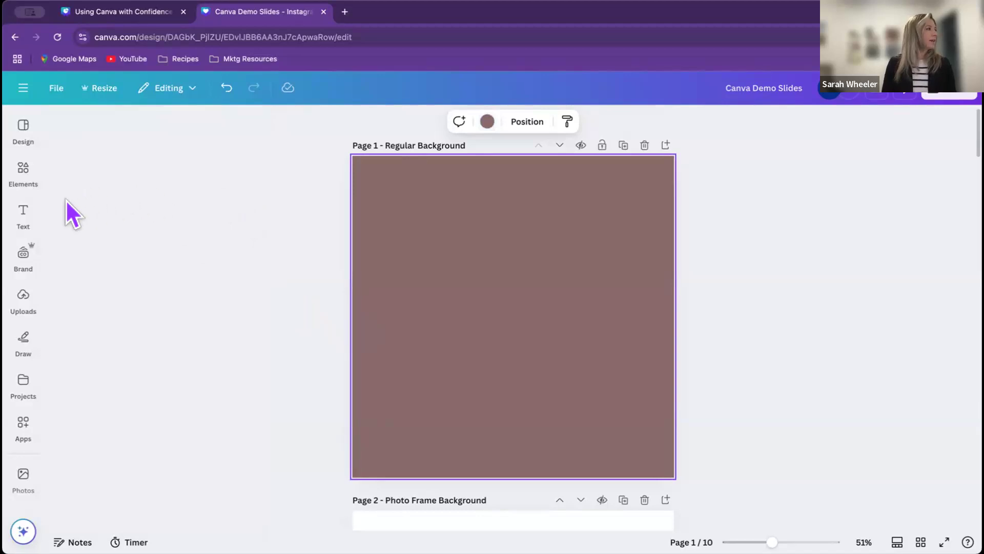
Step: Search the elements for coffee and add the latte cup graphic with heart foam art to Page 1
click(23, 185)
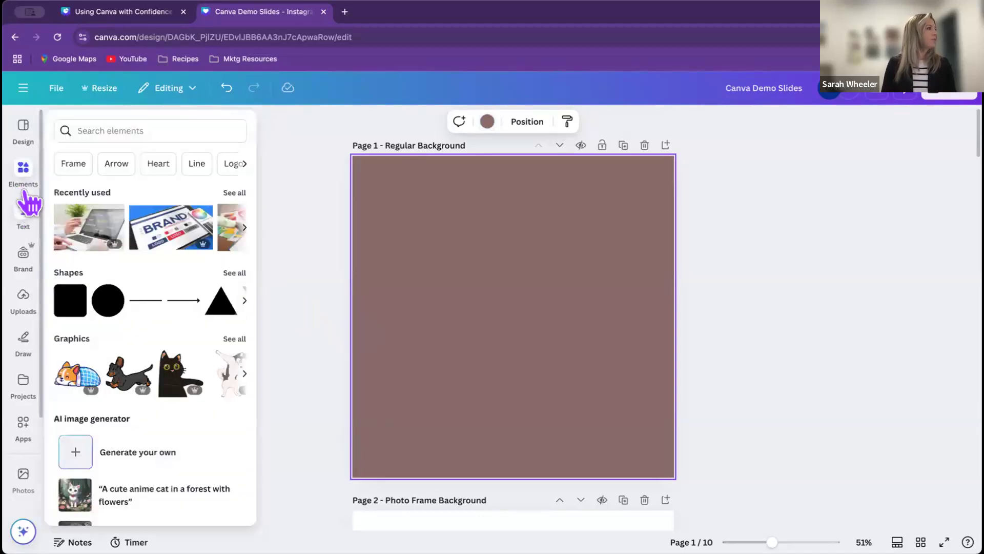
click(104, 127)
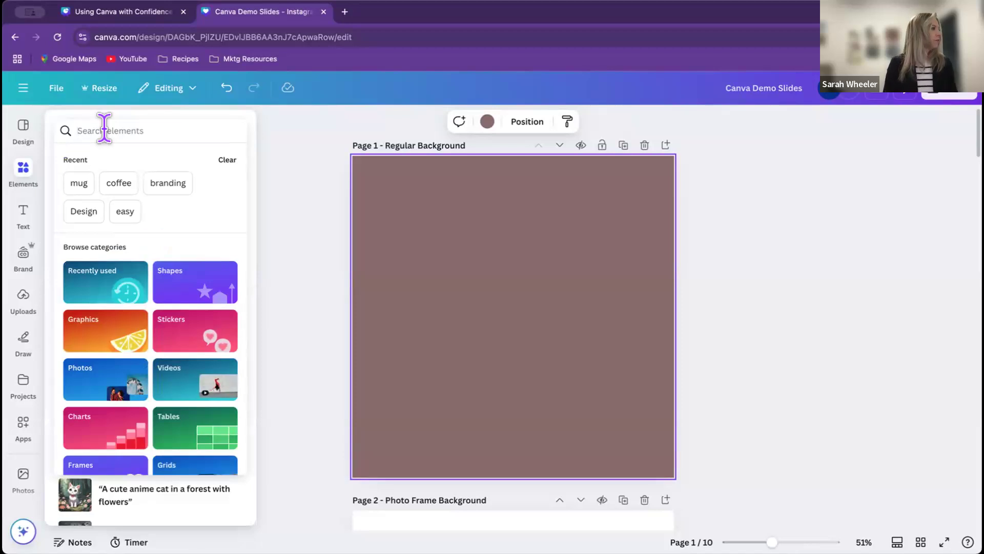
click(111, 178)
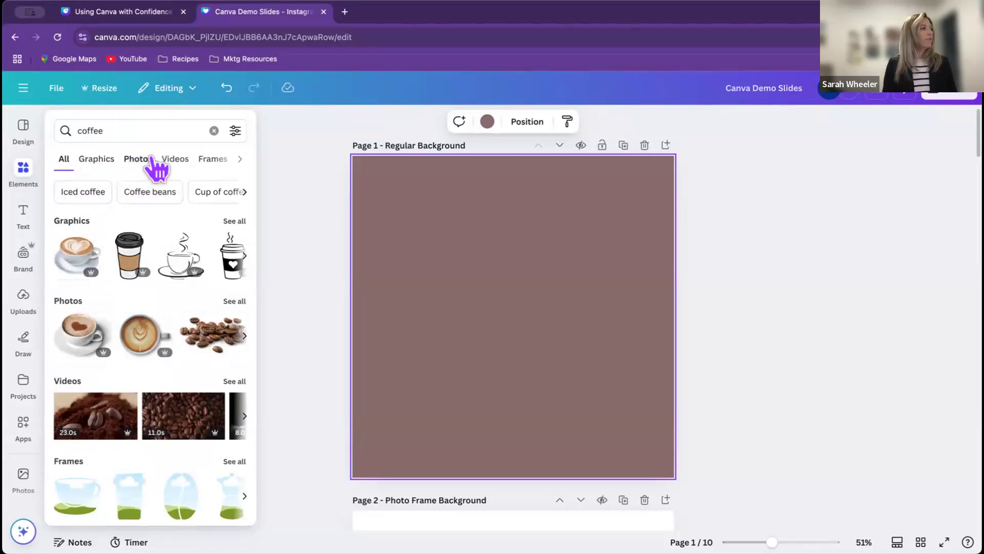
click(238, 159)
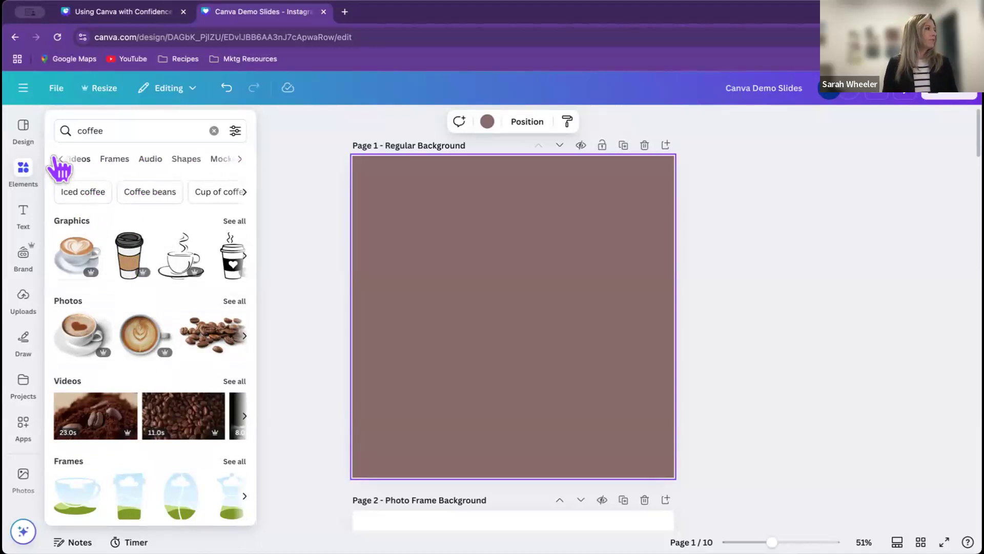
click(60, 159)
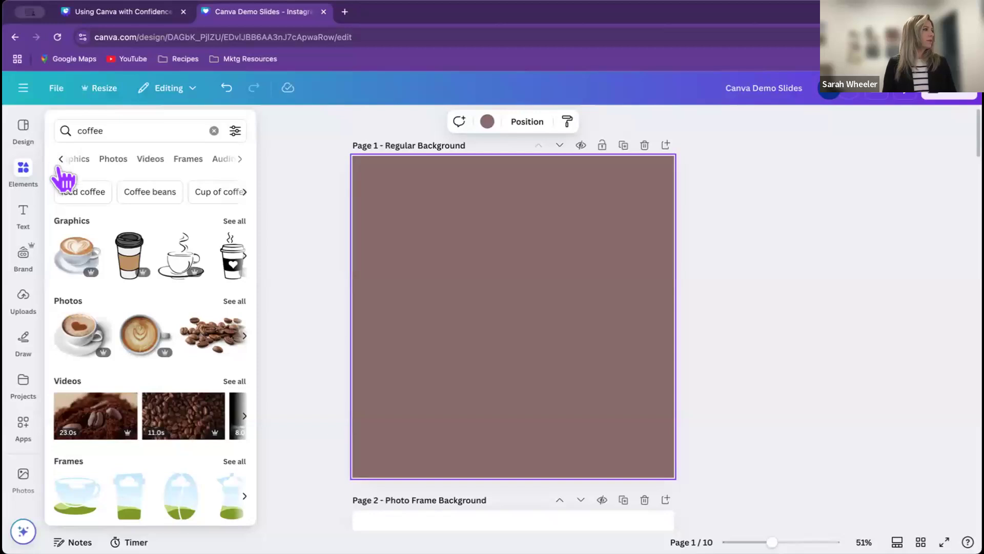
mouse_move(78, 259)
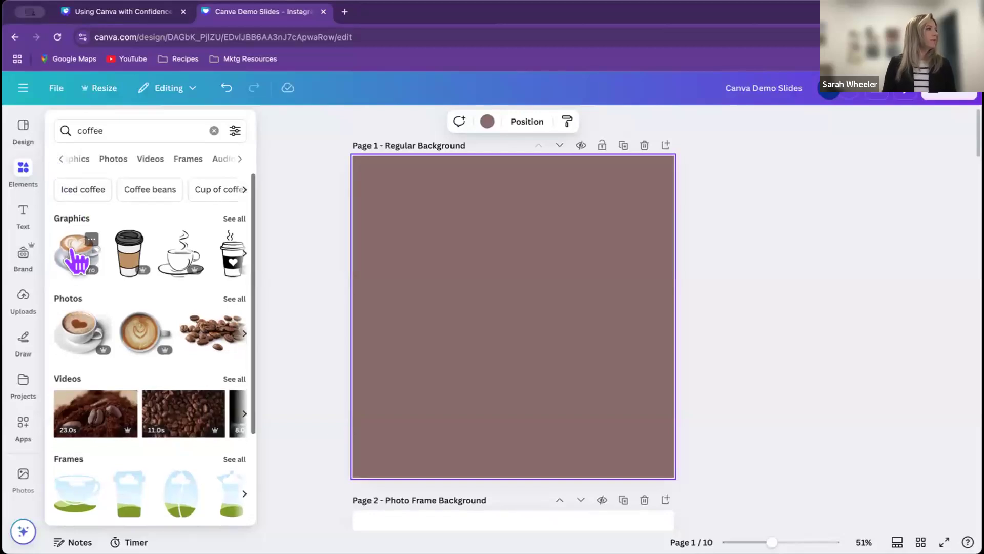
click(78, 258)
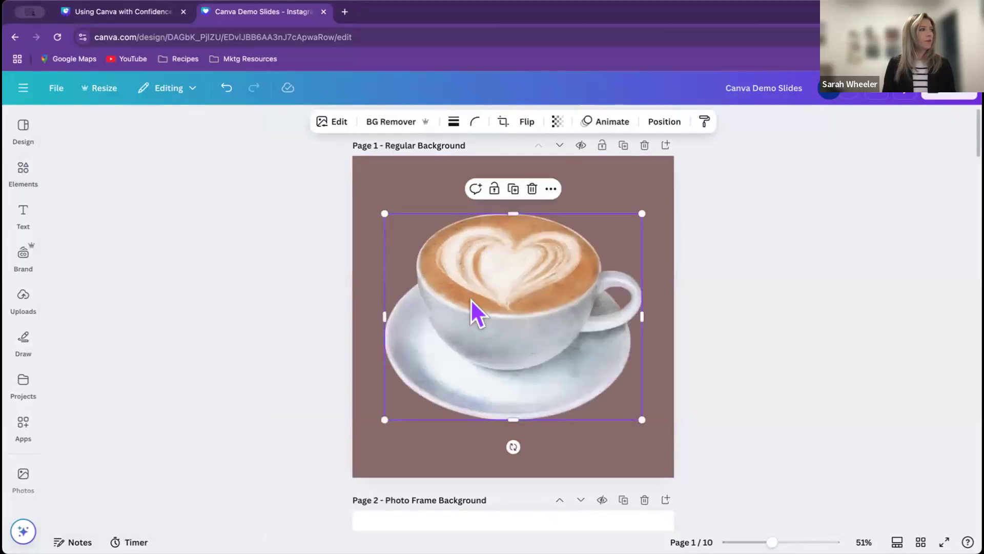
Step: Shrink the coffee cup graphic to about 60% of the page width and centre it horizontally, slightly below the page's middle
click(23, 215)
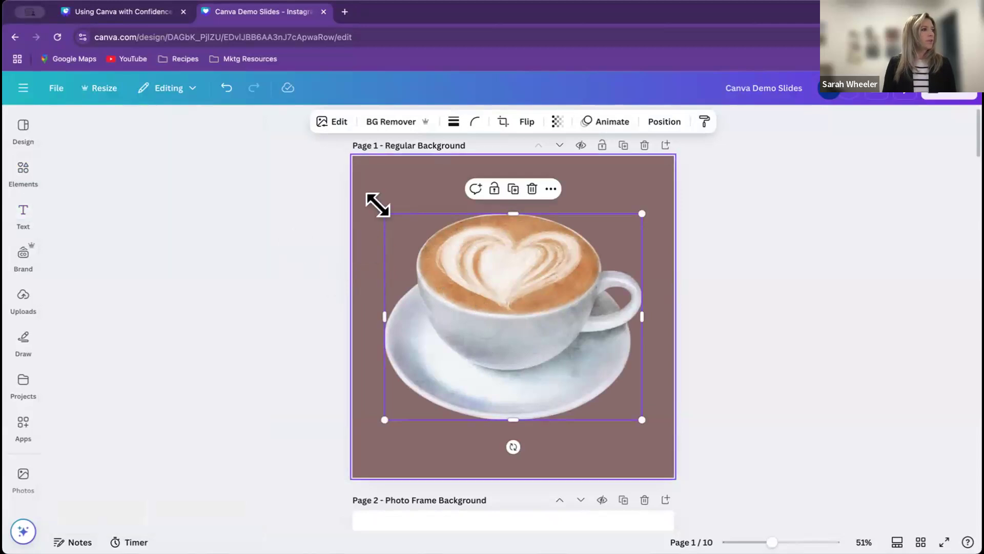
drag(384, 213, 386, 218)
drag(394, 225, 425, 258)
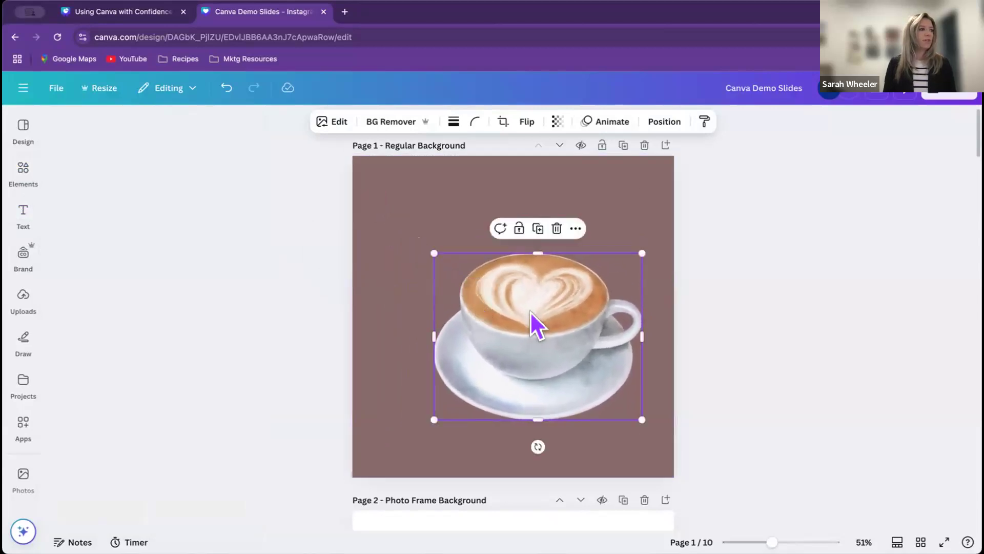
drag(524, 304, 506, 291)
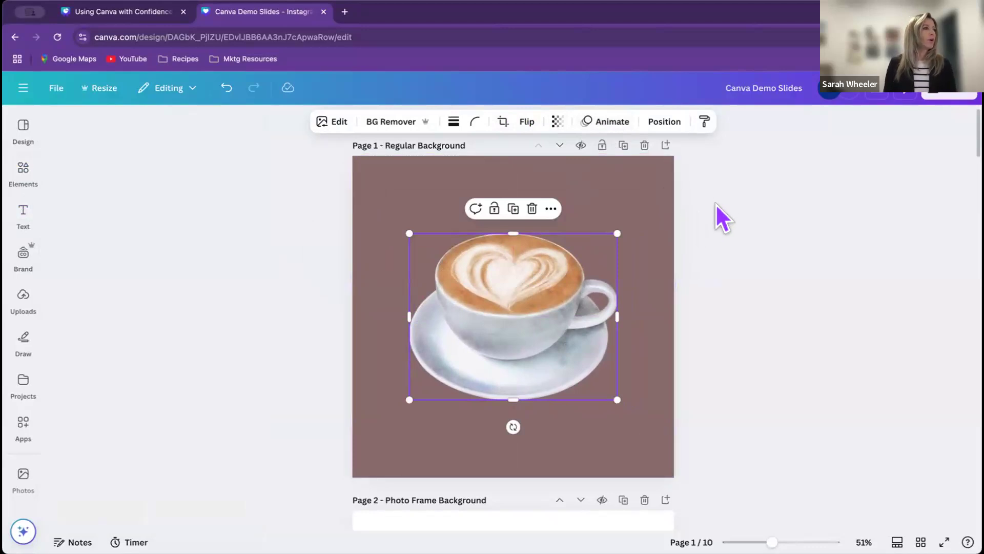
mouse_move(509, 312)
mouse_down()
mouse_move(512, 325)
mouse_move(507, 299)
mouse_move(506, 325)
mouse_move(501, 309)
mouse_move(509, 313)
mouse_up()
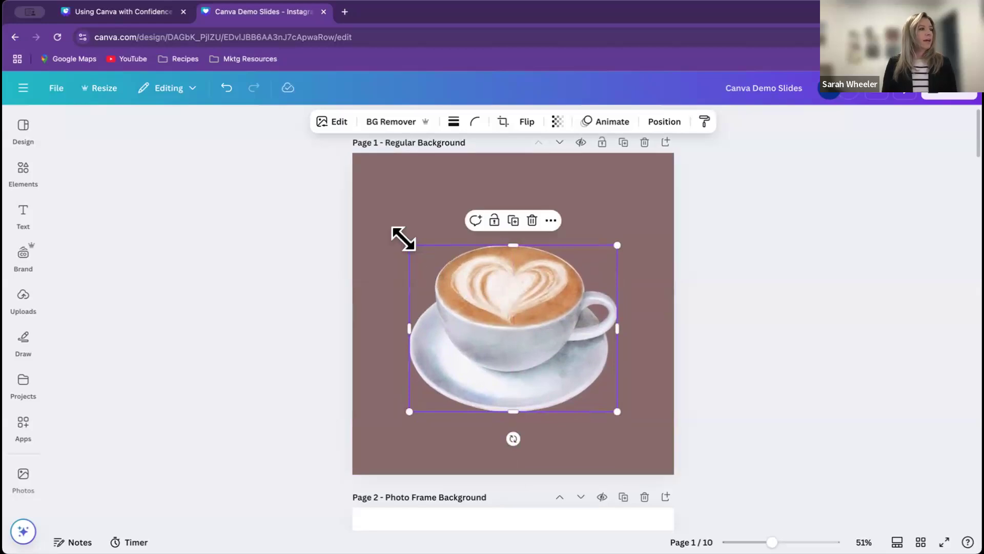
scroll(402, 238, down, 1)
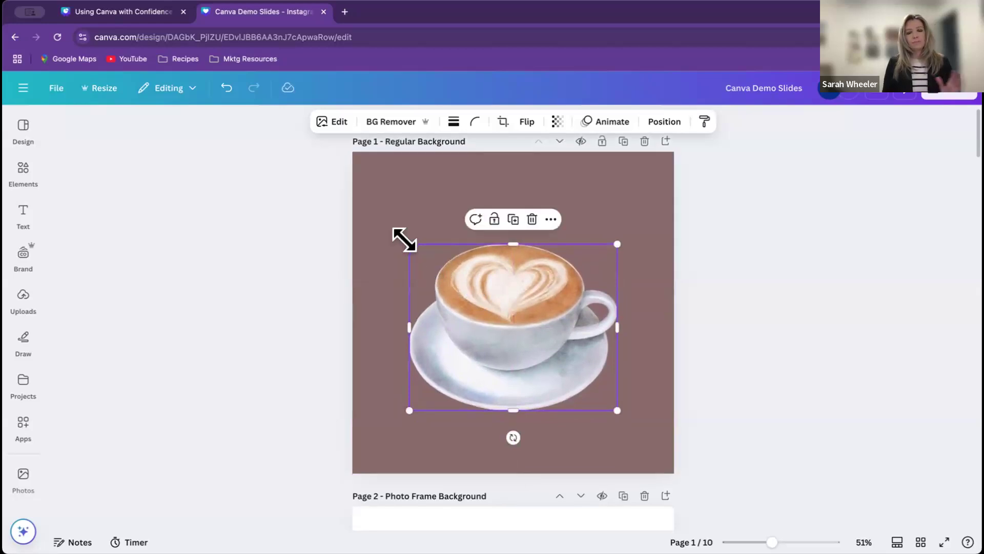
mouse_move(406, 240)
mouse_down()
mouse_move(391, 218)
mouse_move(444, 270)
mouse_move(402, 233)
mouse_move(416, 254)
mouse_up()
scroll(512, 315, down, 1)
drag(503, 306, 517, 321)
scroll(518, 321, down, 1)
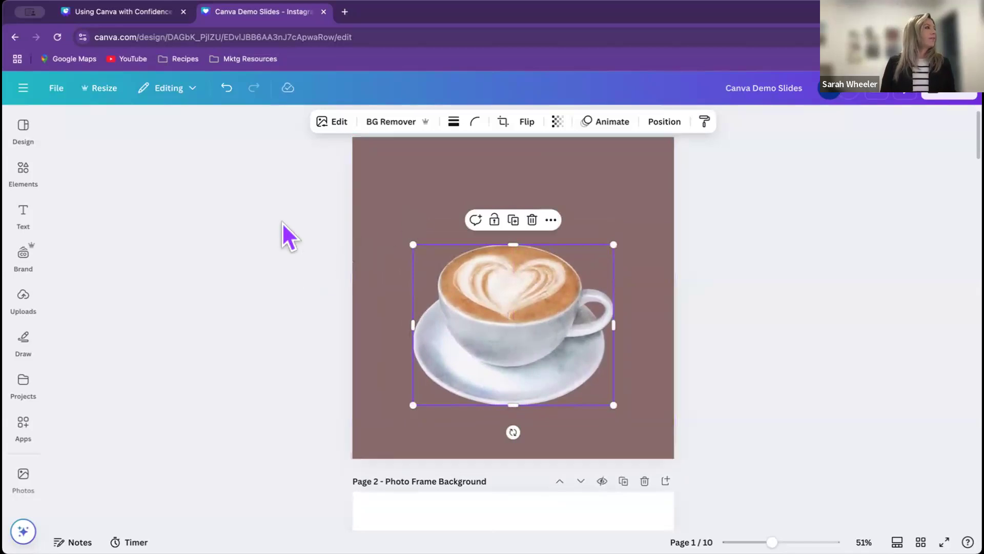
Step: Add the recently used "COFFEE PLEASE" text style to Page 1, over the coffee cup
click(26, 172)
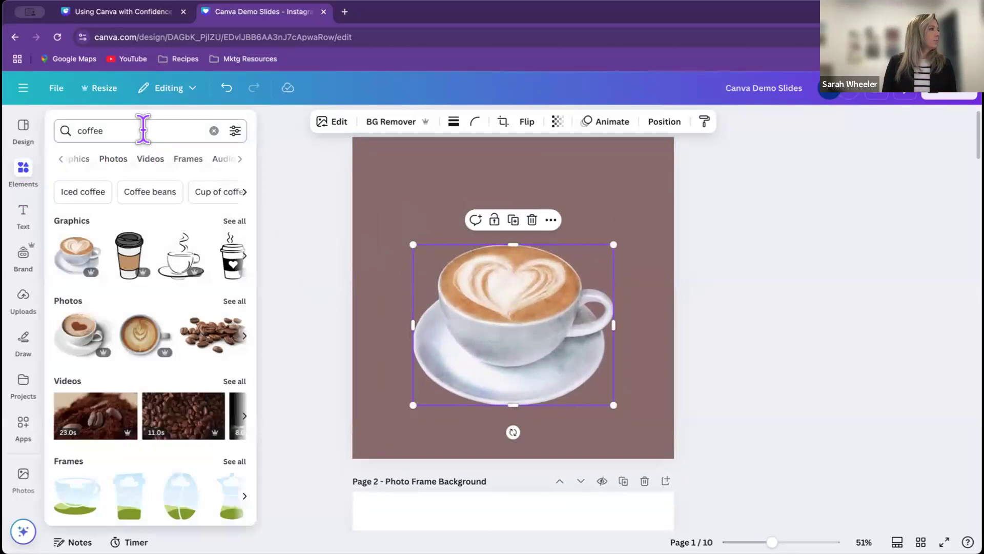
click(23, 215)
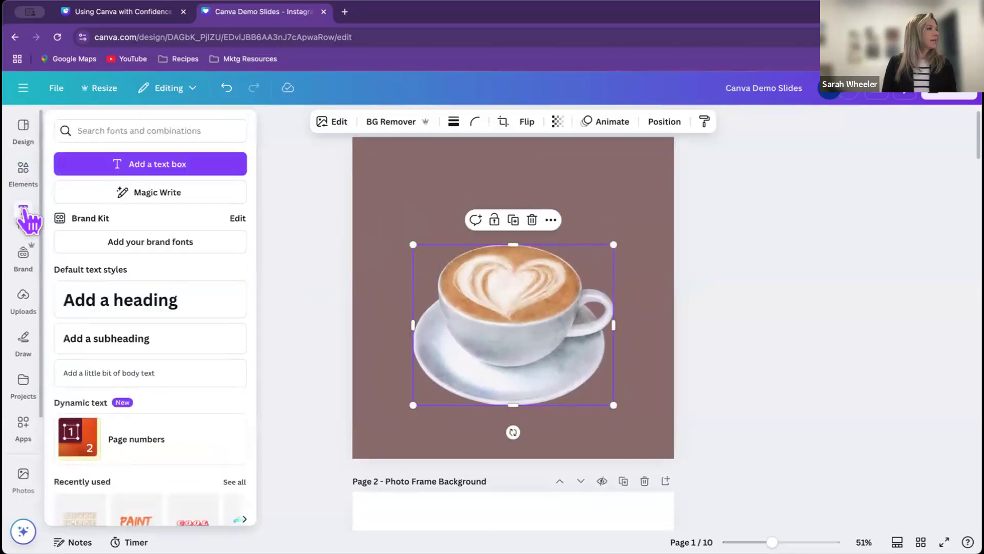
click(26, 213)
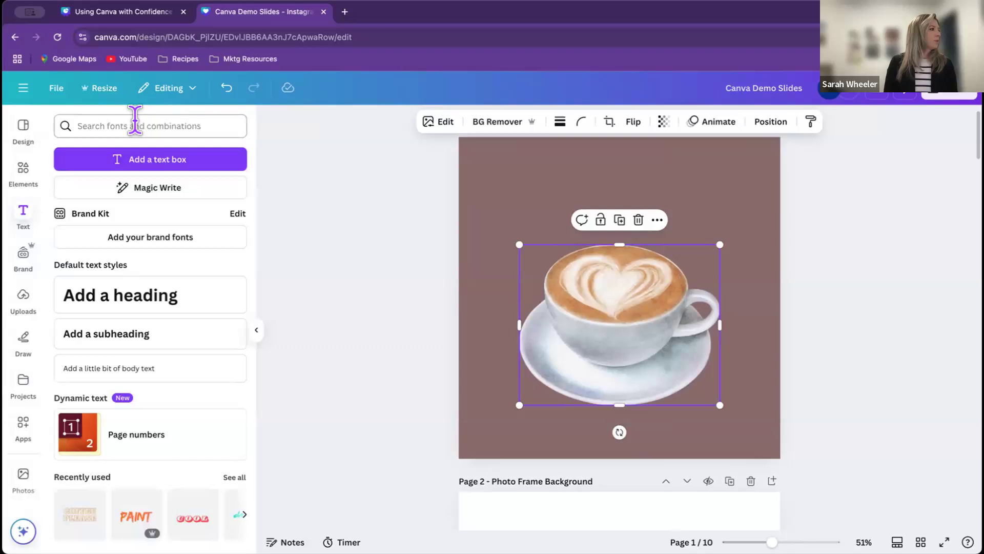
click(225, 477)
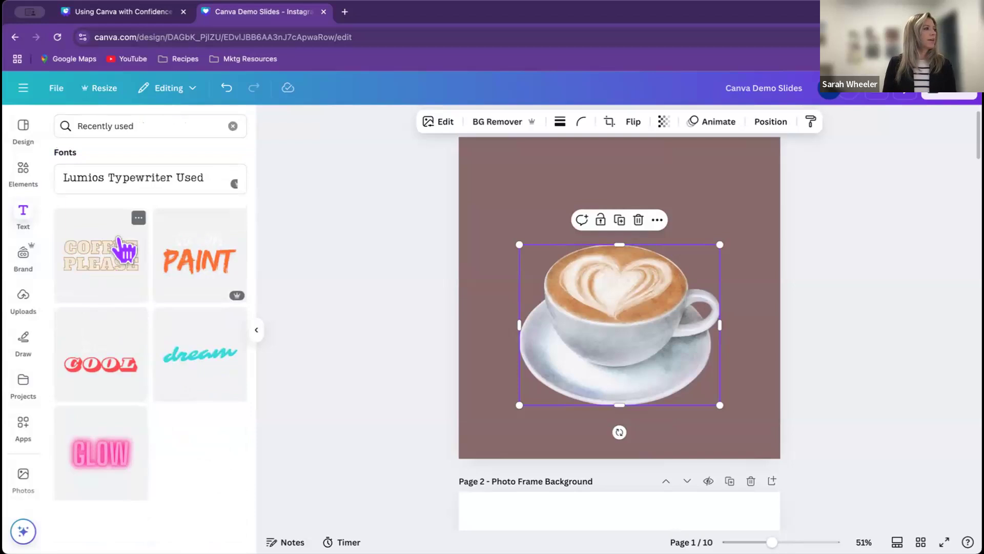
click(102, 264)
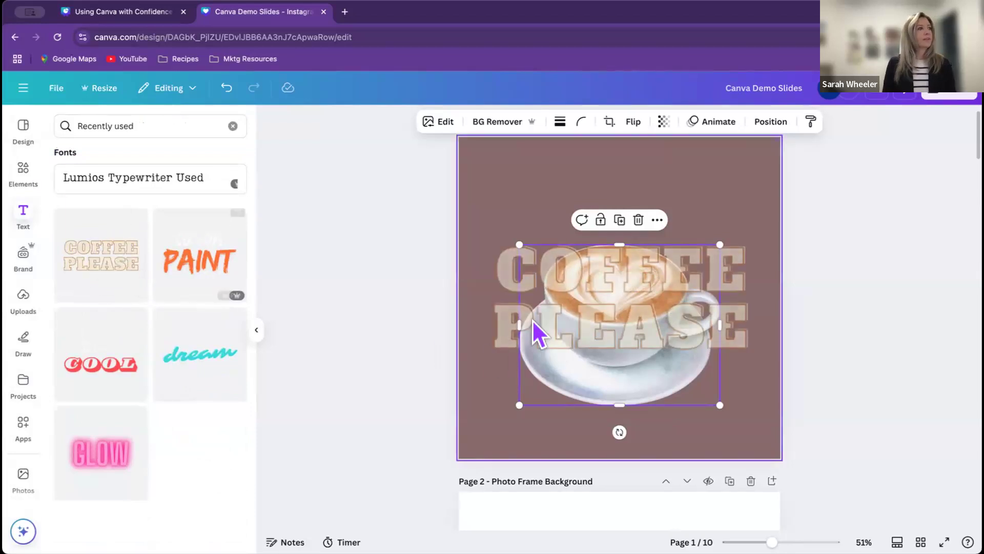
click(503, 326)
scroll(572, 288, down, 1)
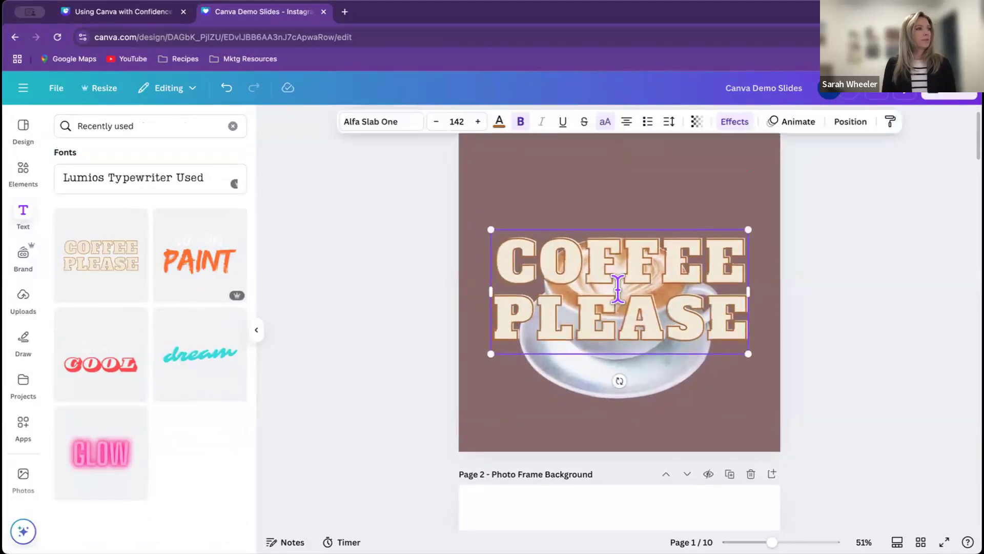
Step: Move the "COFFEE PLEASE" text to the bottom of Page 1 and raise the coffee cup above it so they only slightly overlap
click(903, 319)
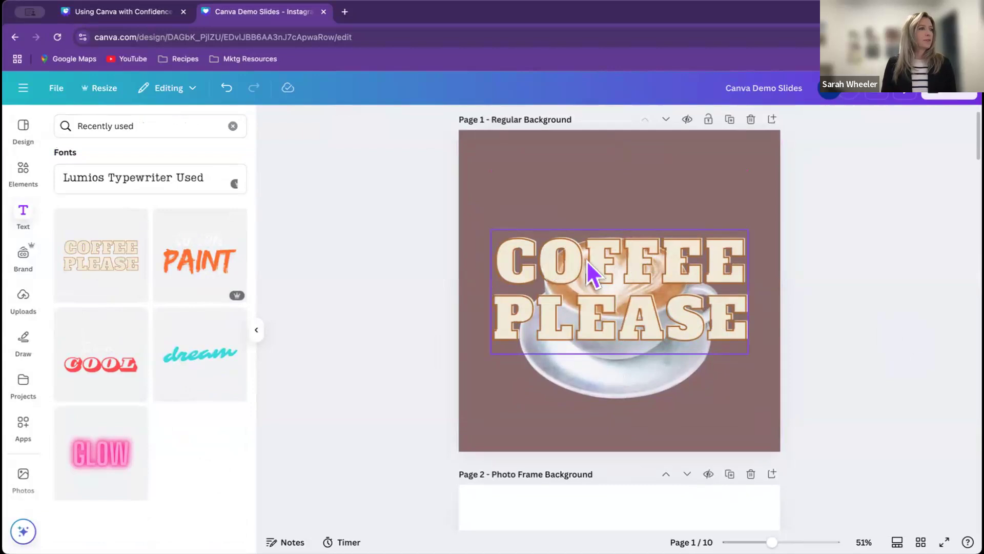
drag(588, 262, 590, 349)
drag(617, 296, 629, 248)
scroll(629, 247, down, 1)
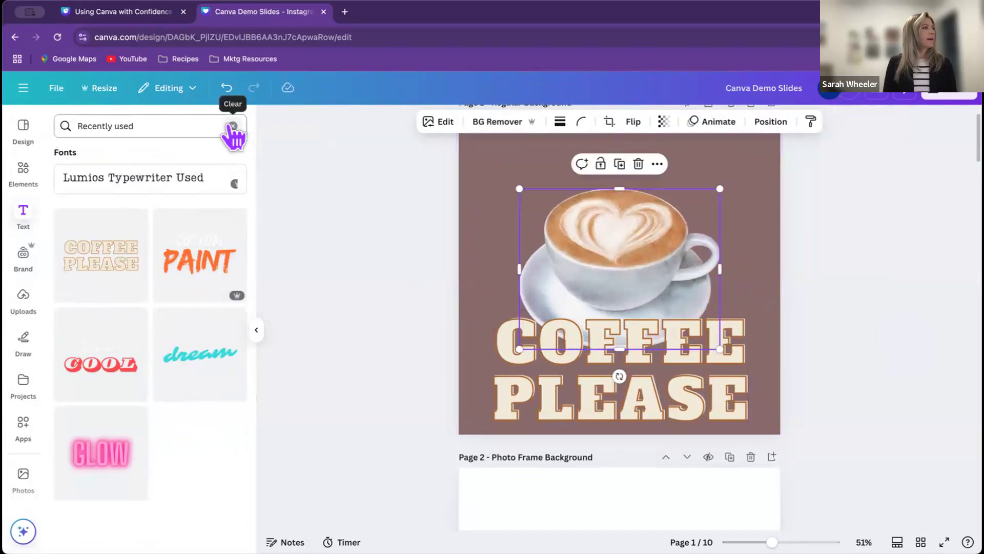
Step: Add a new text box to Page 1 reading "Good Morning!"
click(233, 126)
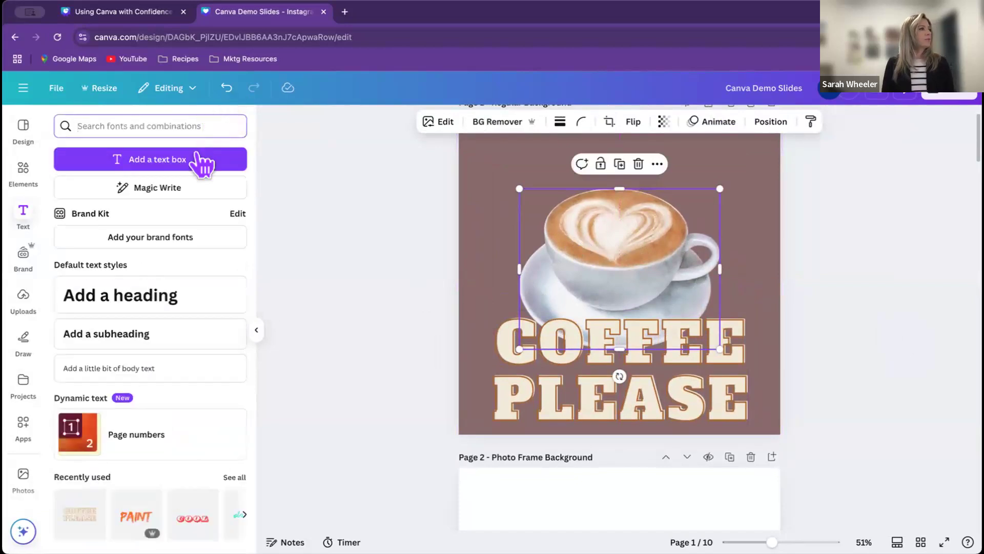
click(156, 160)
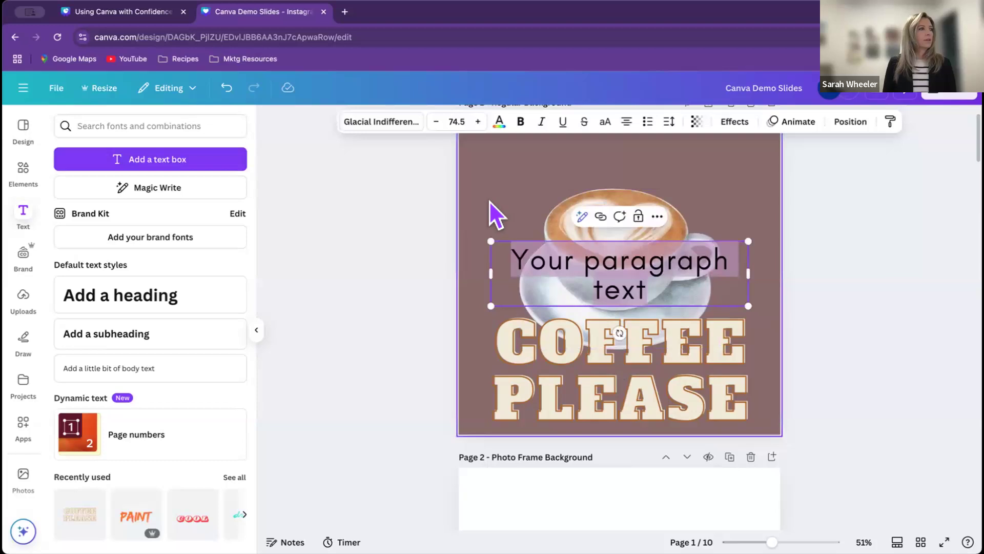
scroll(490, 205, up, 1)
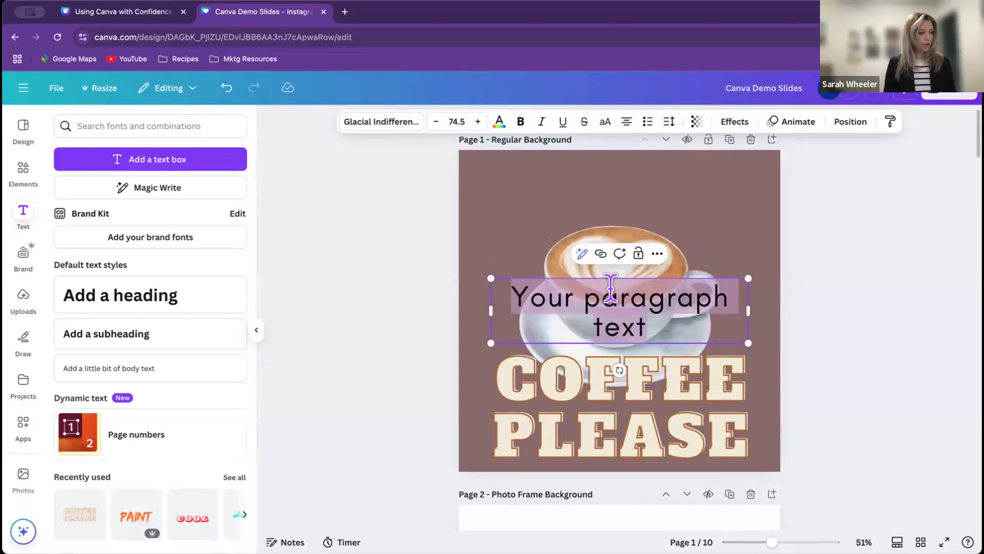
text(G)
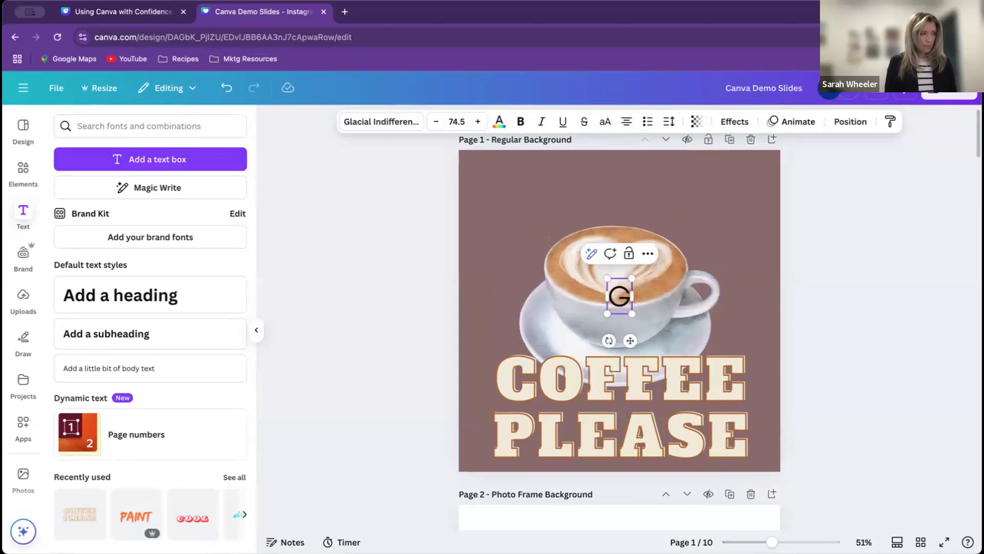
text(ood Morn)
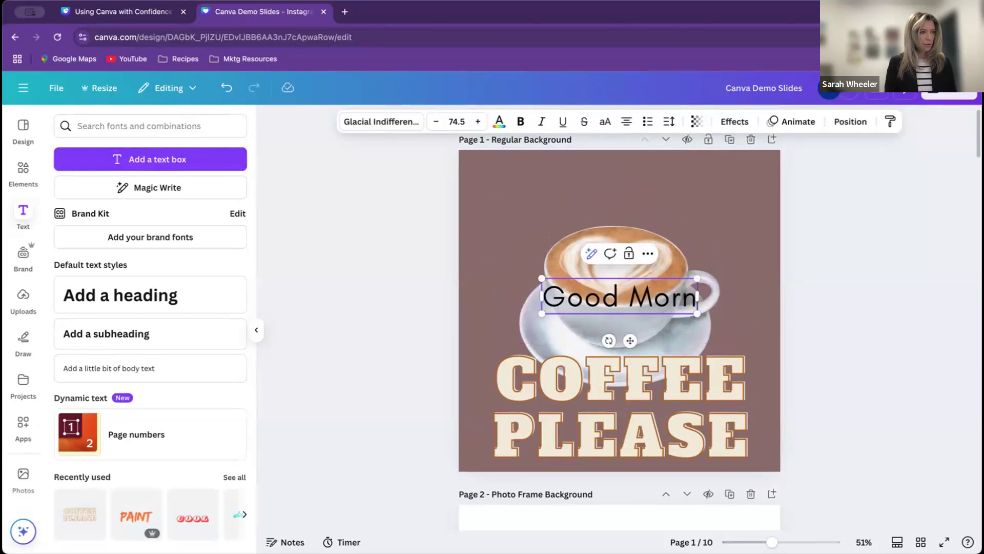
text(ing!)
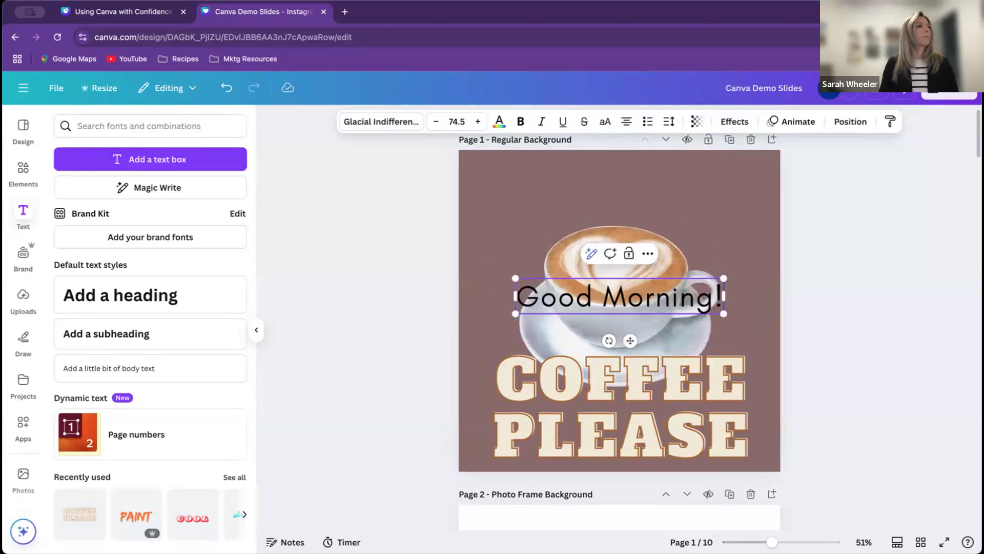
Step: Change the "Good Morning!" text to the Boston Angel font from the Elegant category and place it above the coffee cup
click(620, 290)
key(shift+End)
triple_click(620, 290)
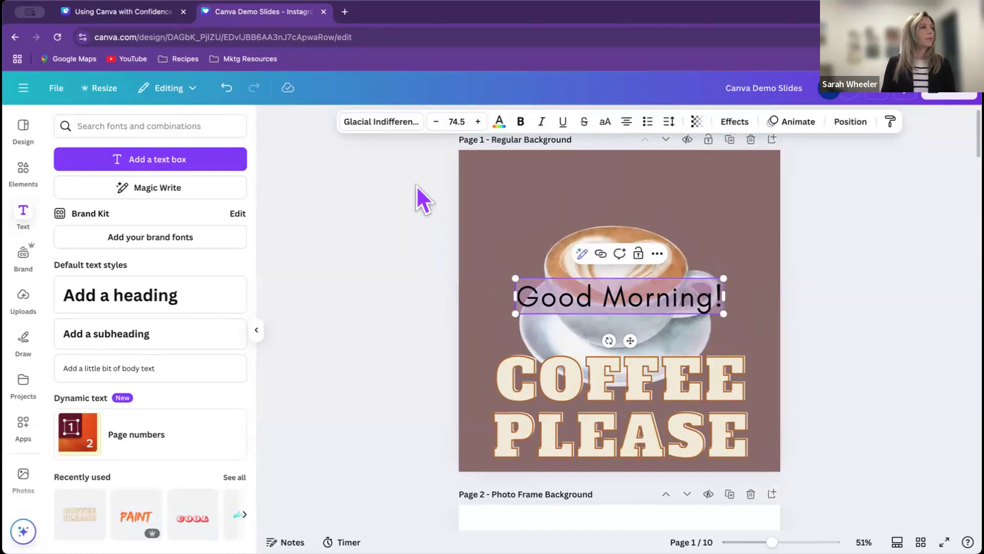
click(378, 123)
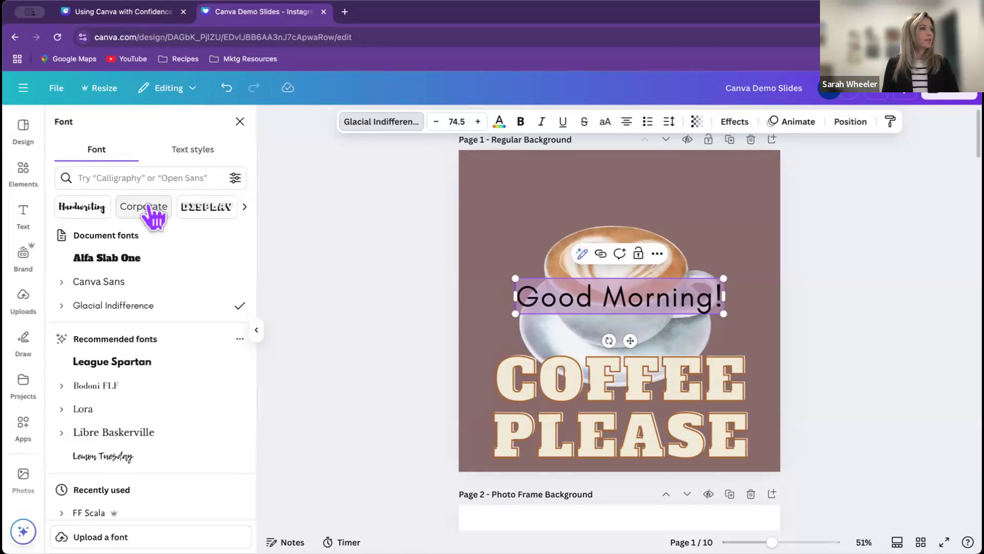
click(244, 208)
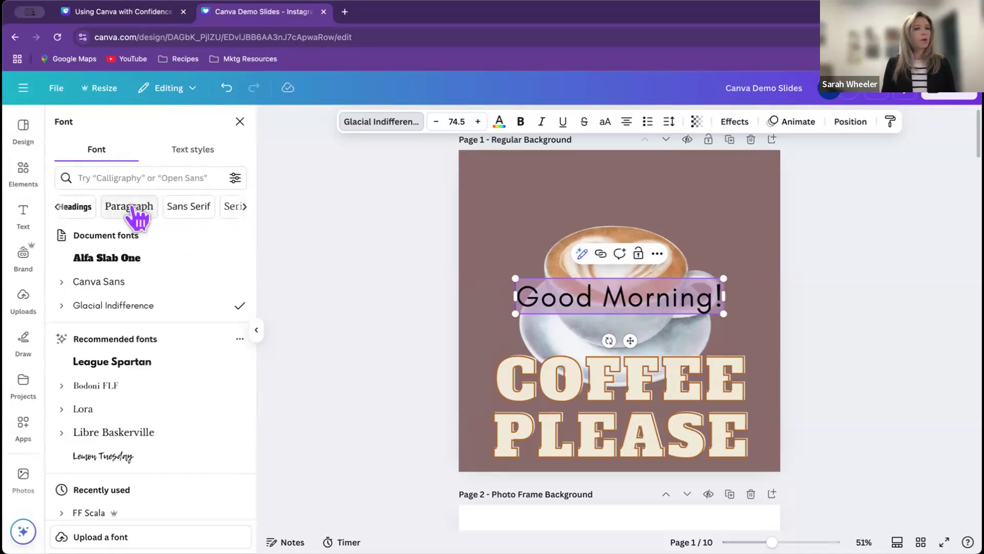
click(244, 205)
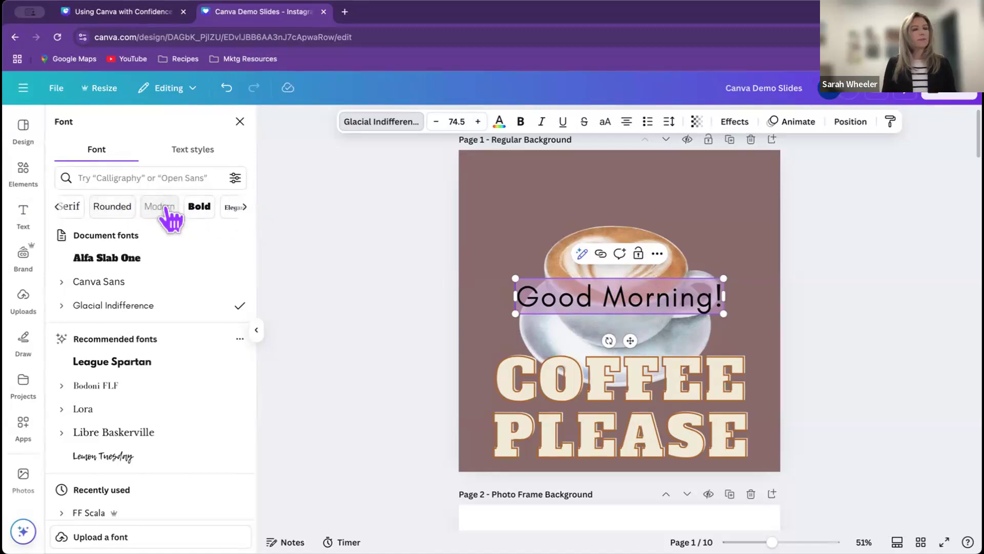
click(226, 208)
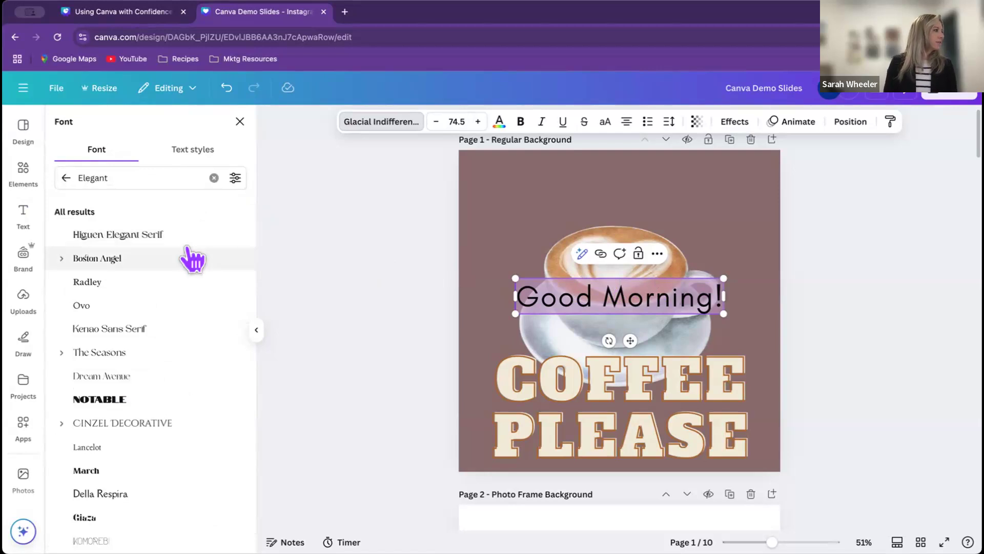
click(109, 260)
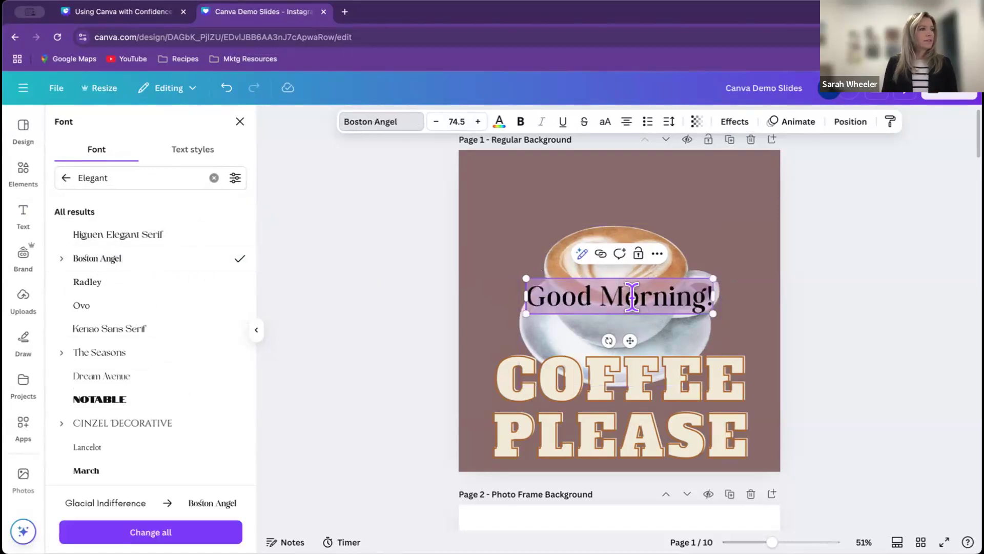
drag(626, 337, 628, 247)
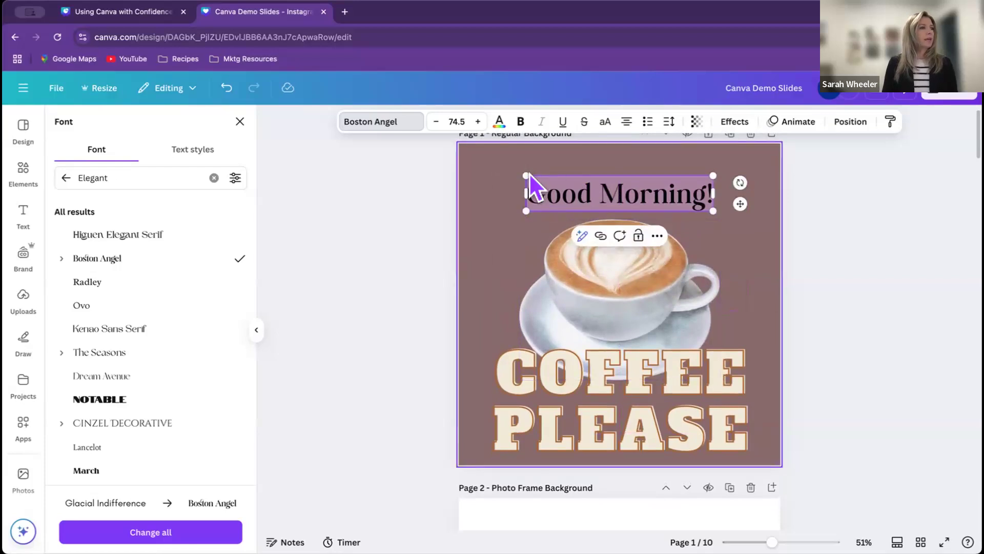
Step: Colour the "Good Morning!" text caramel brown from the coffee cup's photo colours and make it bold
click(499, 126)
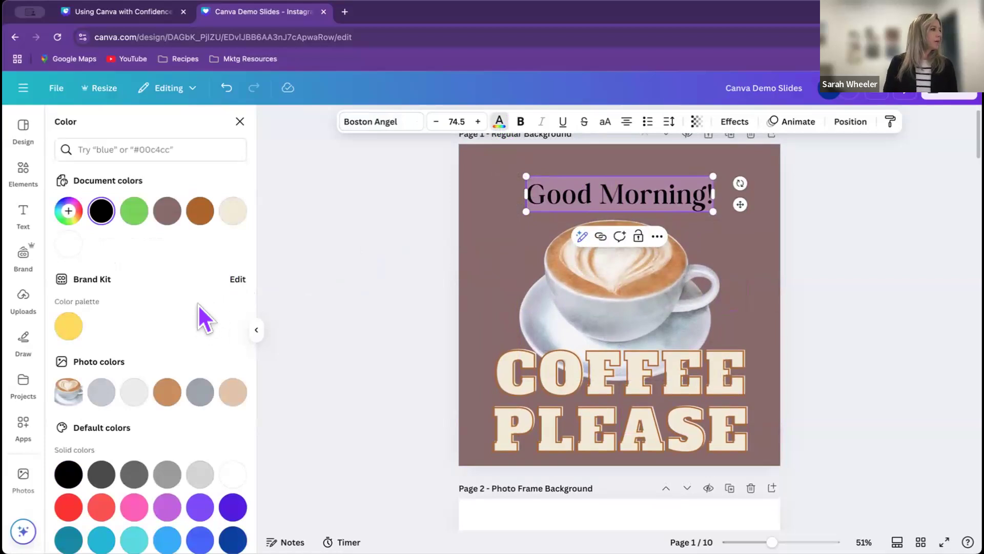
click(167, 392)
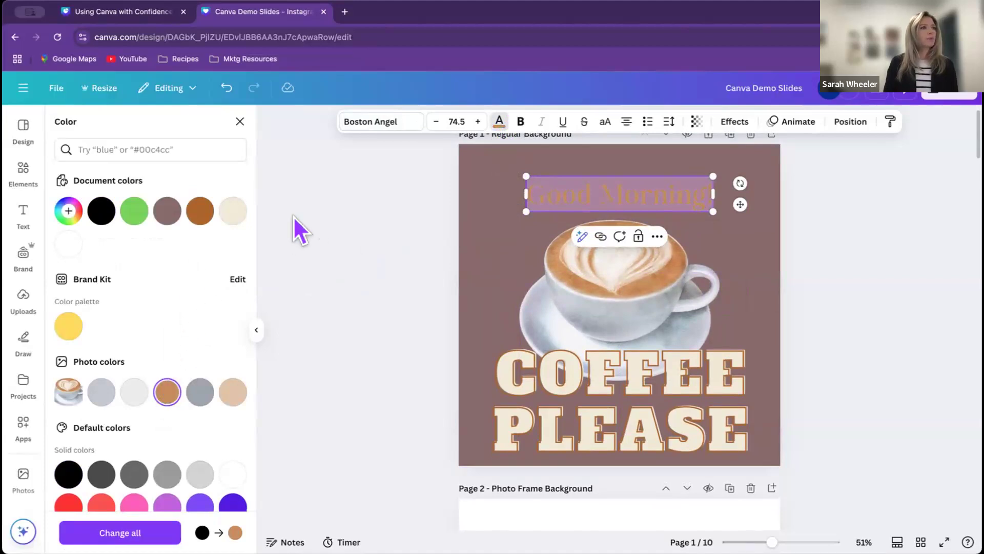
click(519, 122)
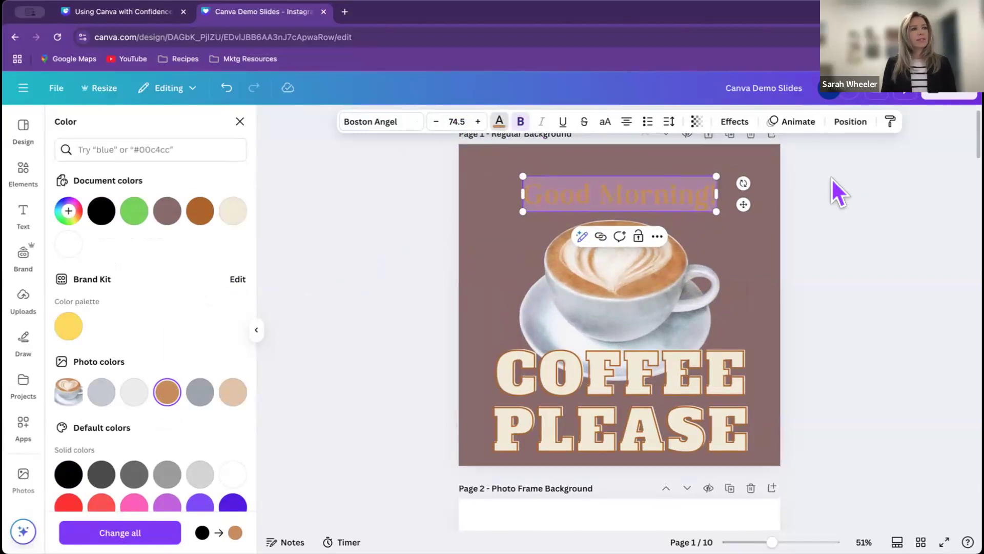
Step: Apply the Outline effect to the "Good Morning!" text with a thickness of 90
click(734, 123)
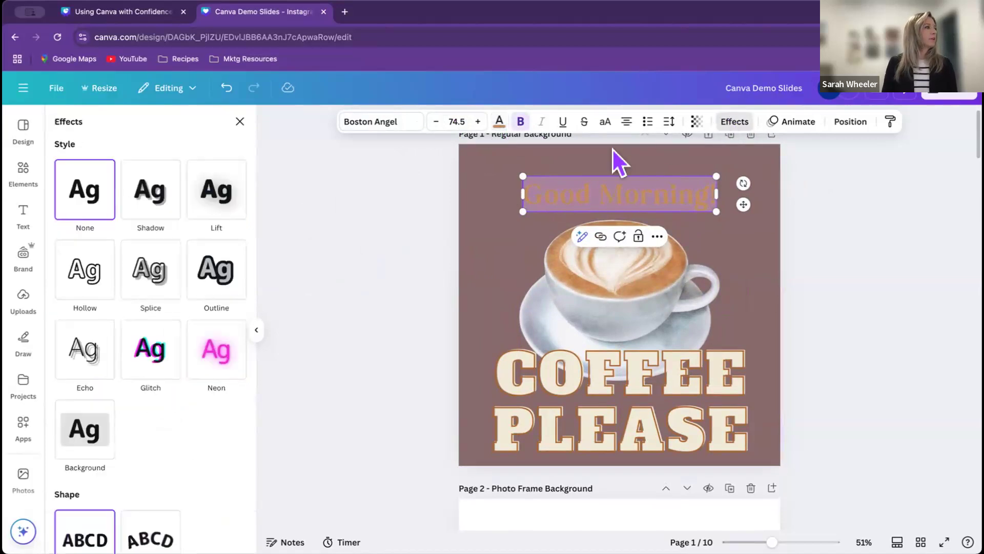
click(221, 276)
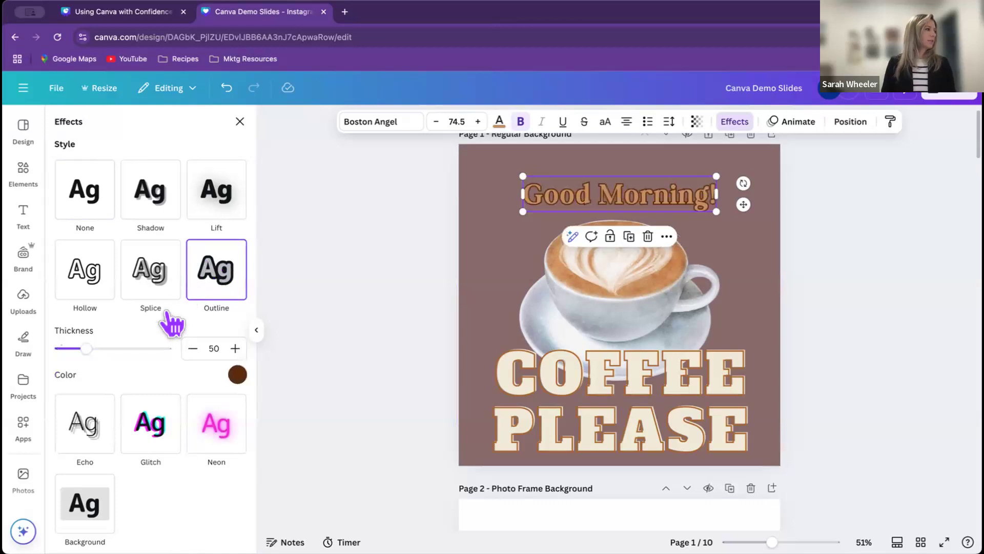
drag(85, 350, 105, 350)
Step: Apply the Curve shape to the "Good Morning!" text with a curve value of 54
scroll(124, 356, down, 2)
scroll(125, 355, down, 3)
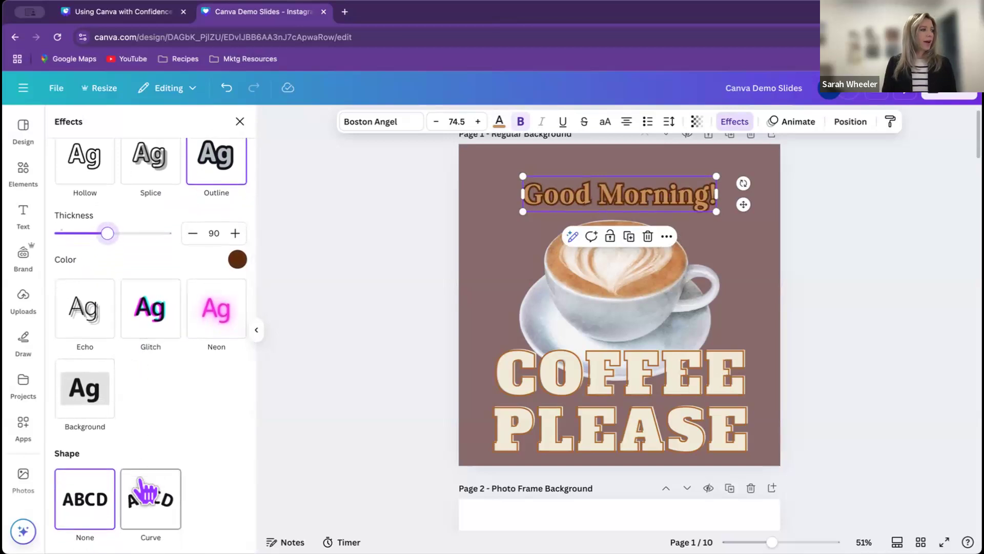
click(149, 491)
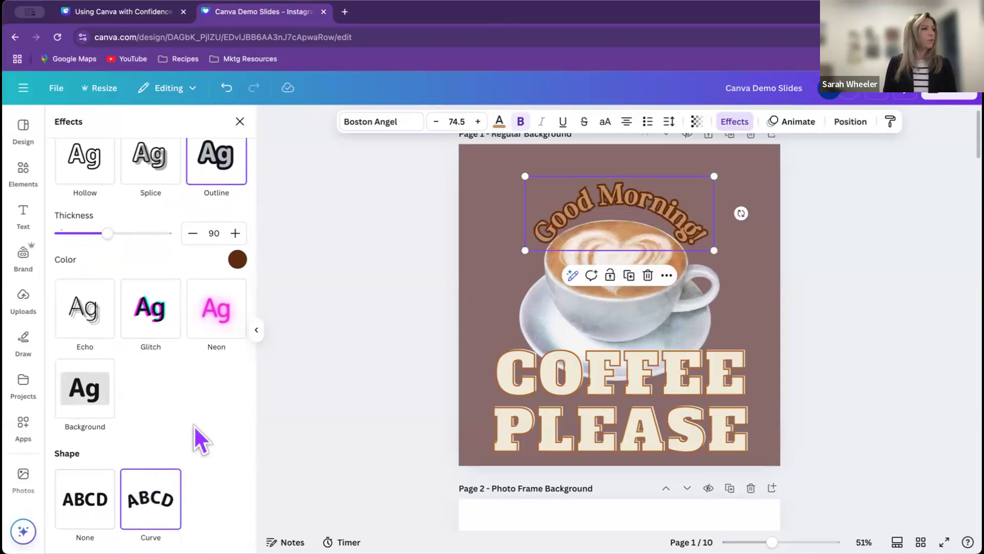
scroll(199, 421, down, 2)
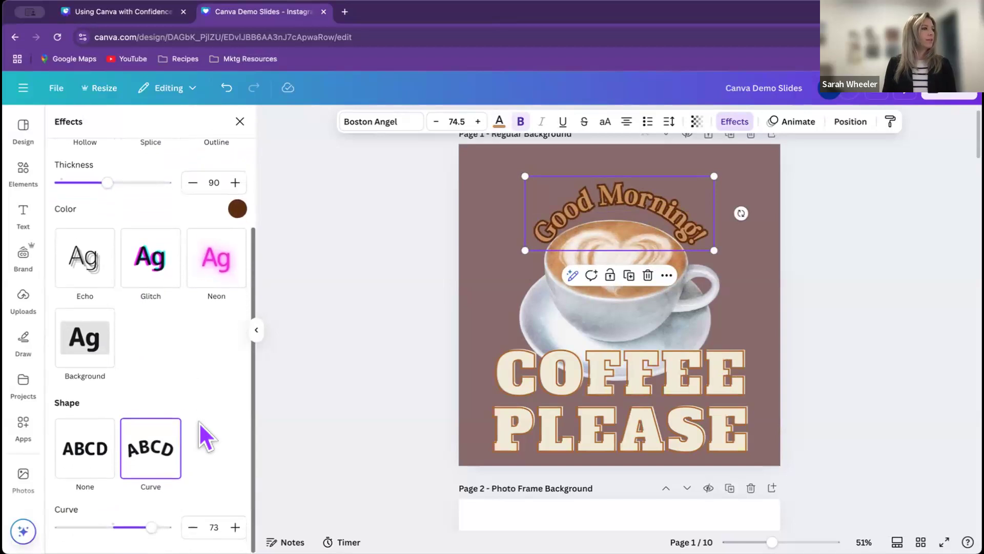
drag(151, 526, 142, 527)
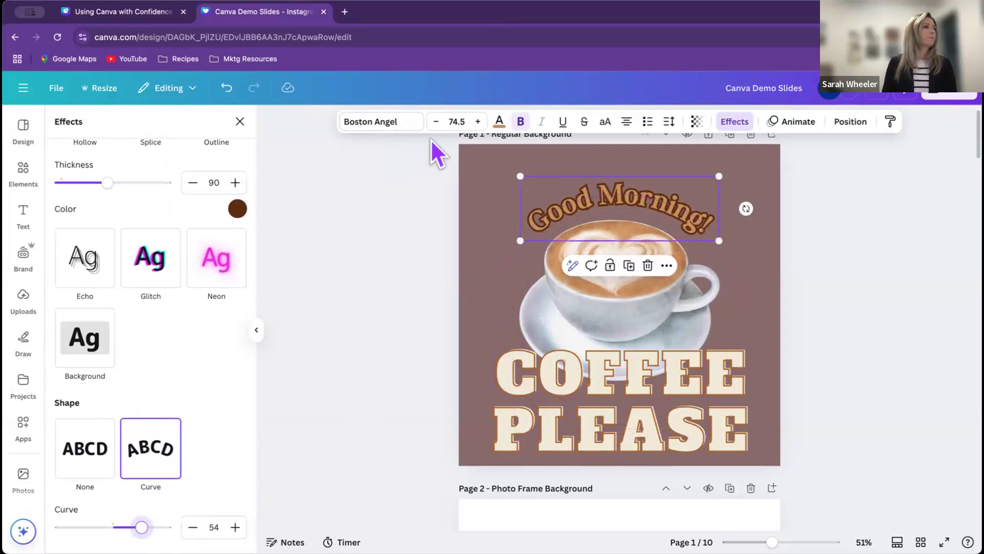
Step: Enlarge the "Good Morning!" text to size 100 and move it up so it arches above the coffee cup
click(477, 121)
click(478, 122)
click(478, 121)
click(477, 121)
click(477, 121)
click(478, 121)
click(478, 121)
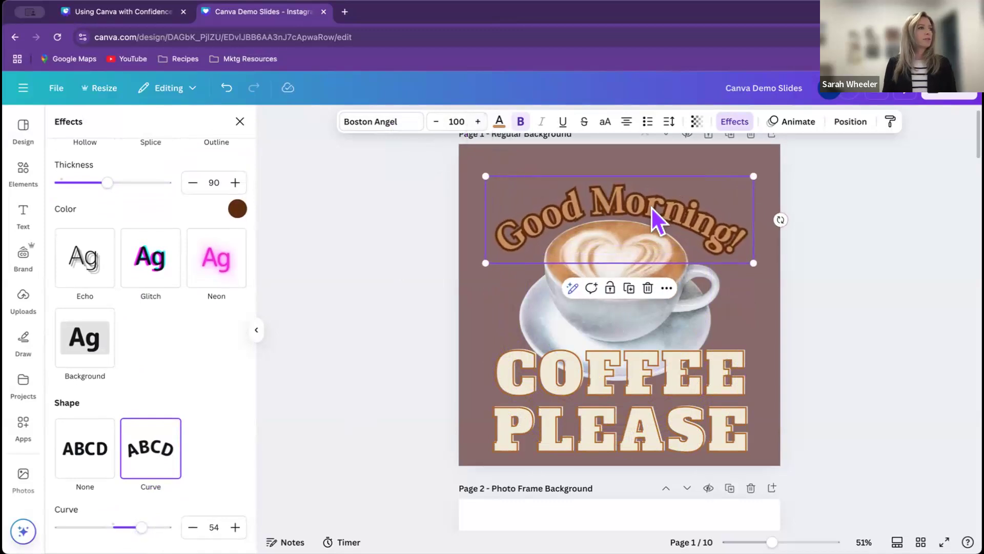
drag(651, 215, 650, 189)
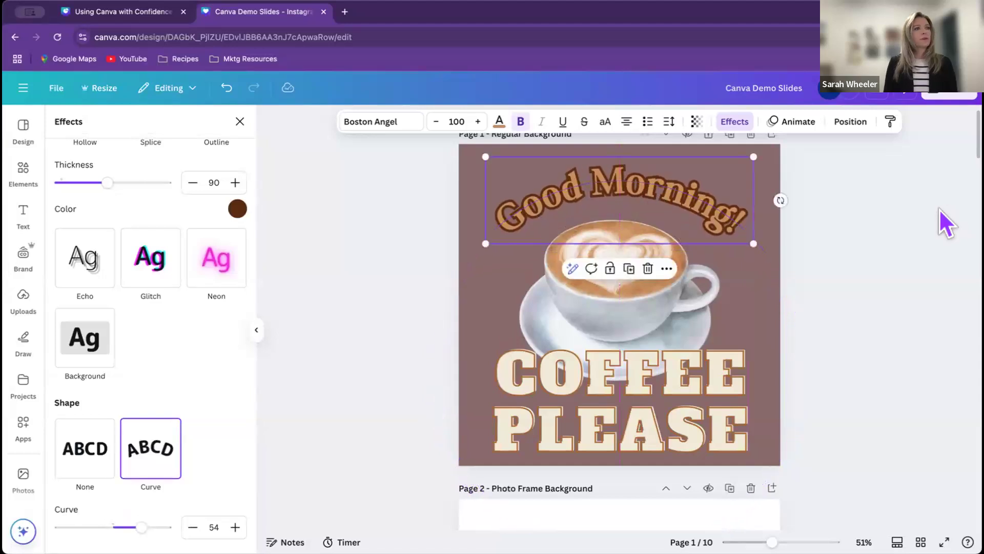
click(842, 230)
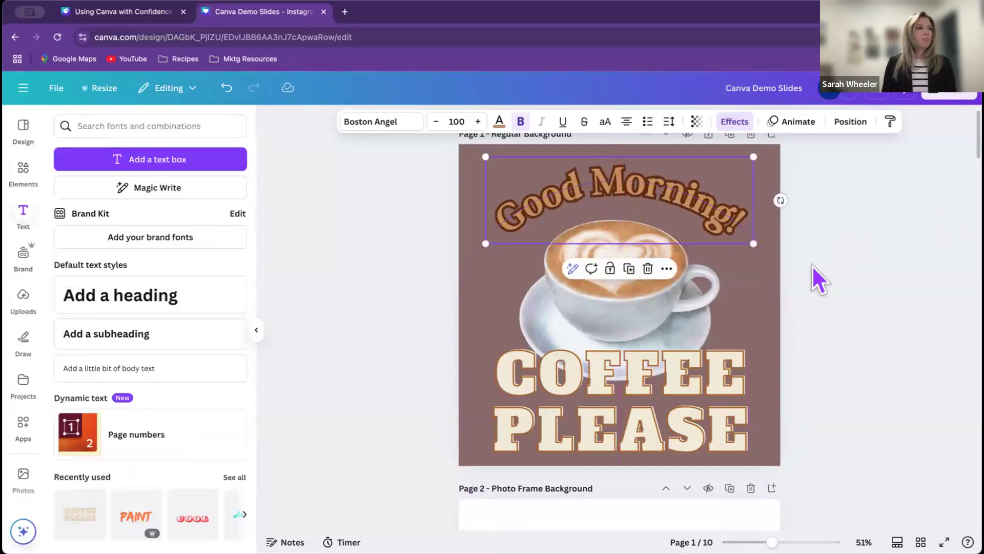
Step: Set the background of Page 2 - Photo Frame Background to the dark brown document colour #683100
scroll(816, 269, down, 1)
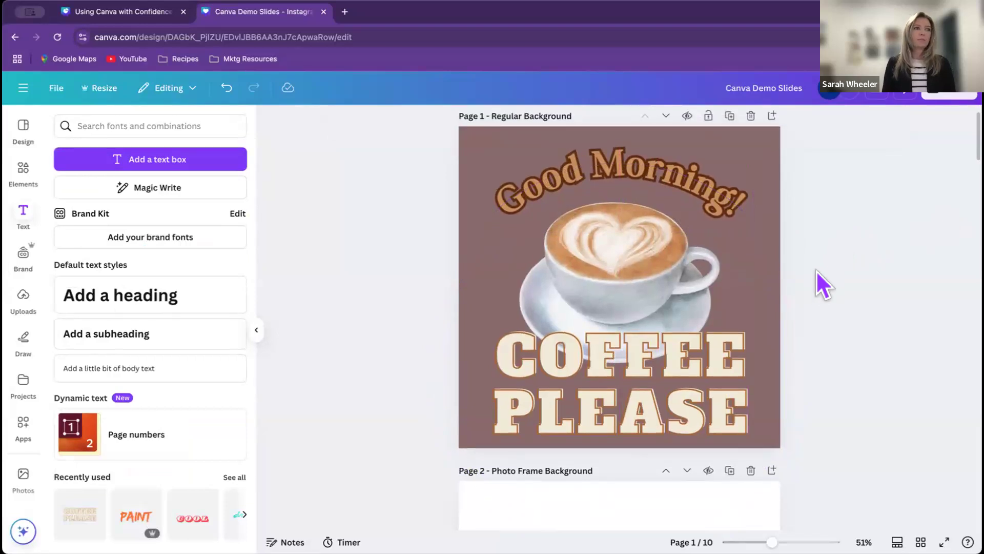
scroll(816, 270, down, 1)
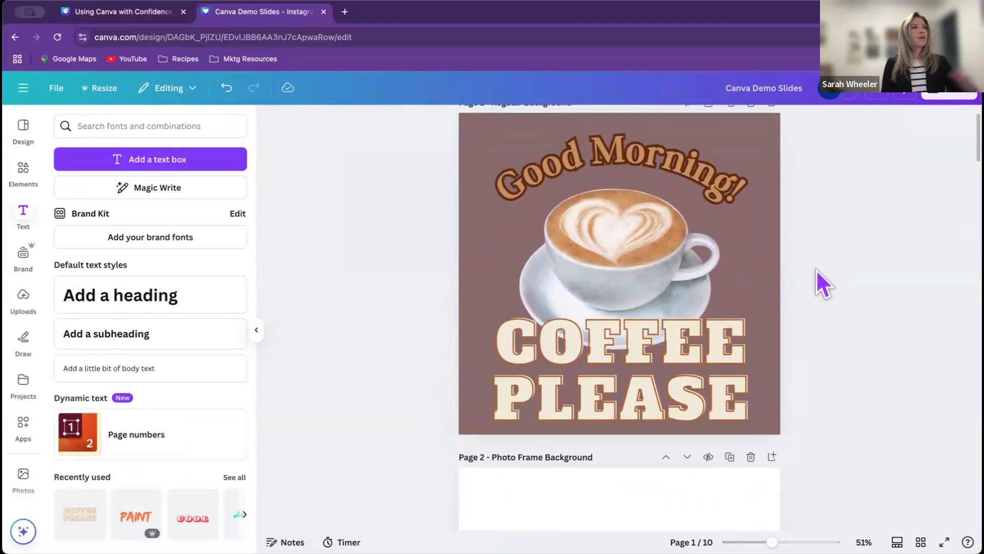
scroll(816, 269, down, 5)
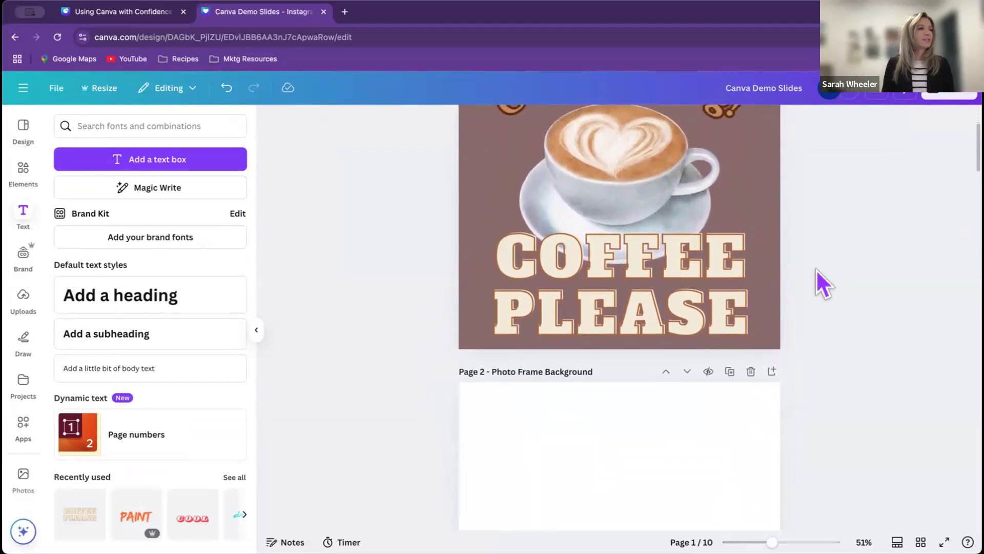
scroll(816, 267, down, 13)
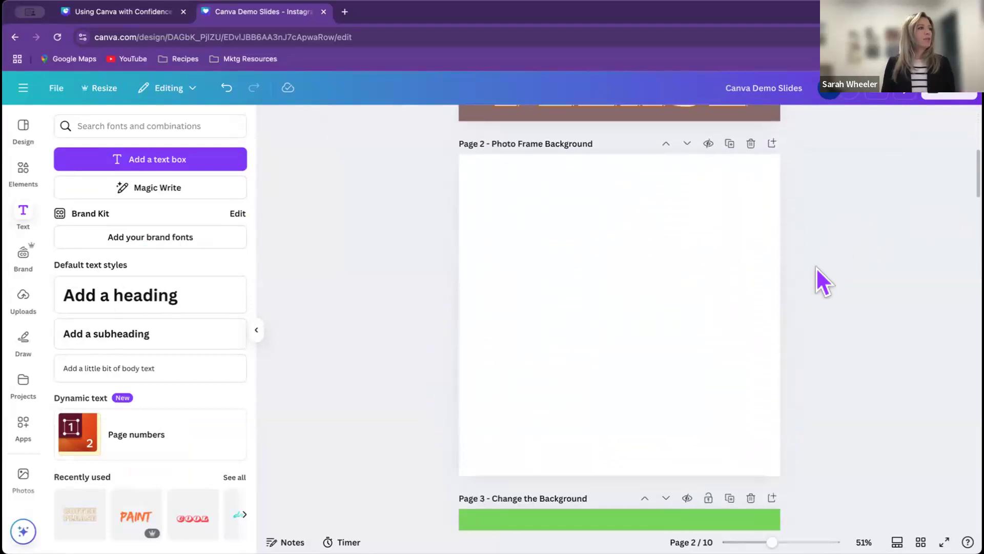
scroll(816, 267, up, 1)
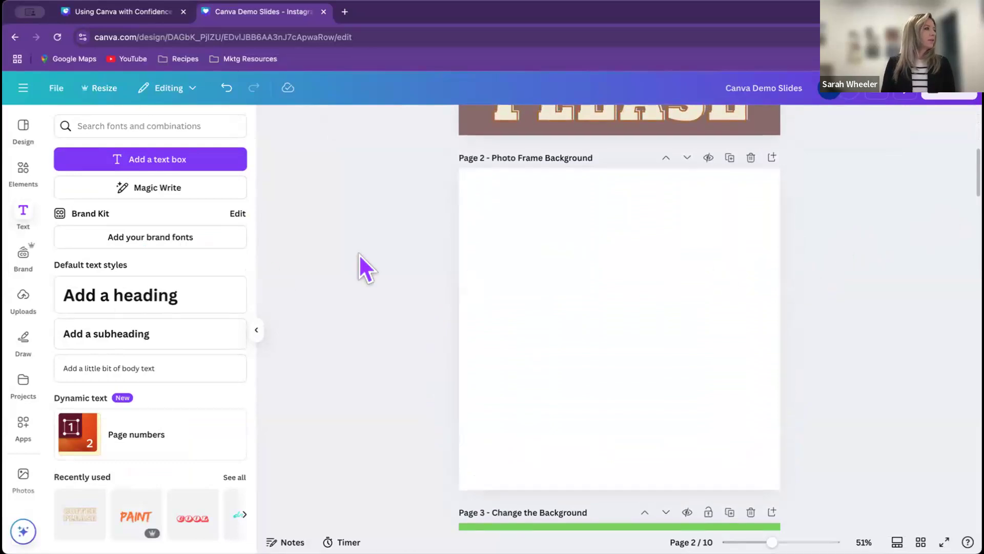
click(505, 254)
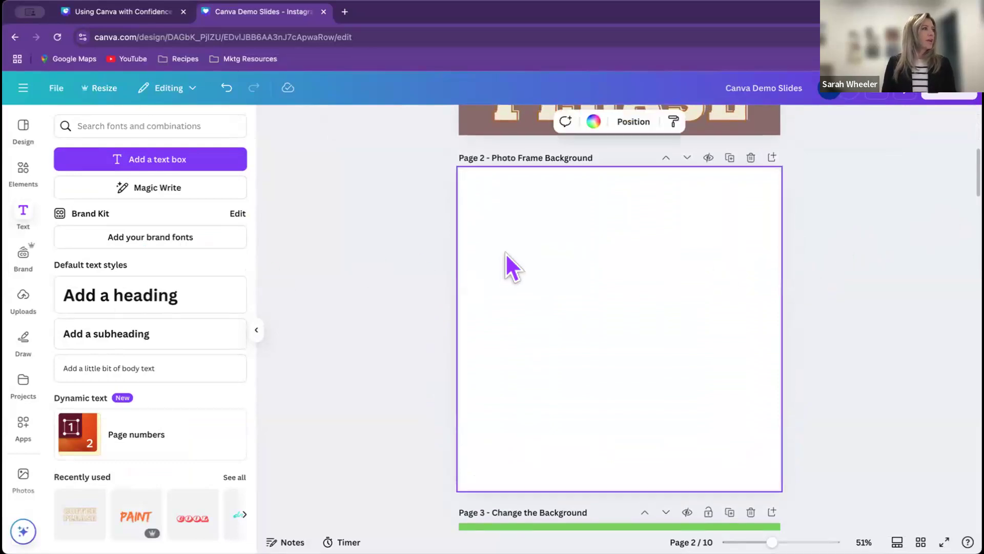
click(593, 122)
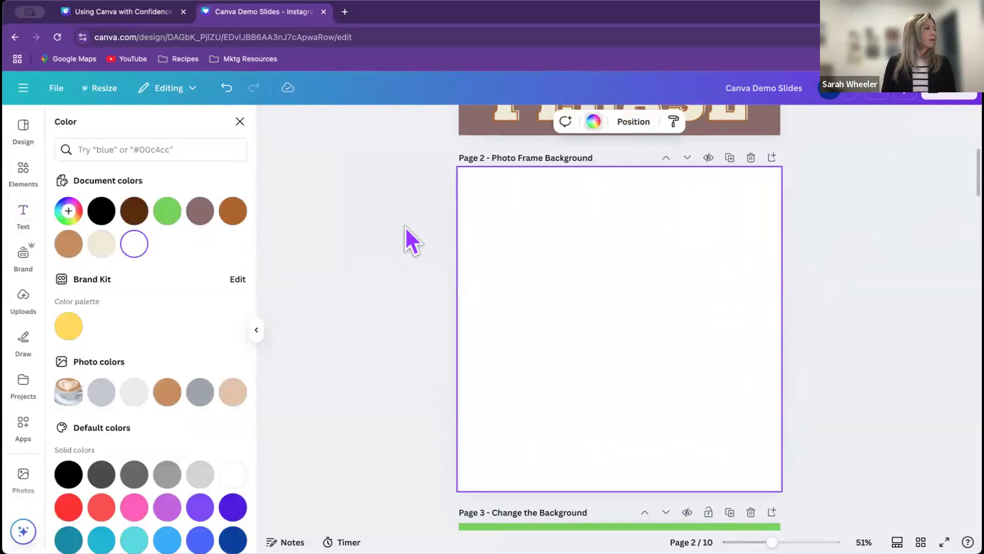
click(133, 212)
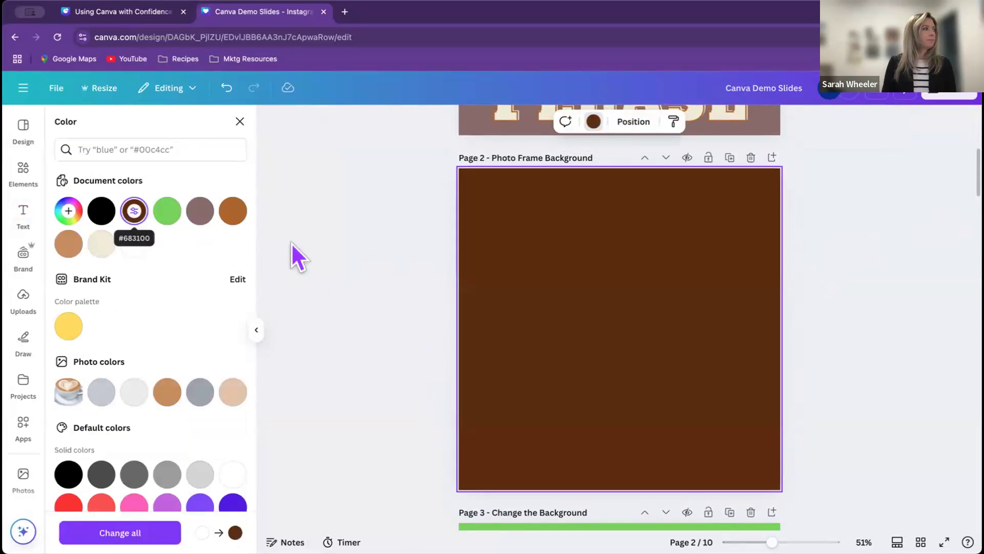
Step: Search the elements for coffee frames and add the coffee cup with saucer frame to Page 2 - Photo Frame Background
click(25, 173)
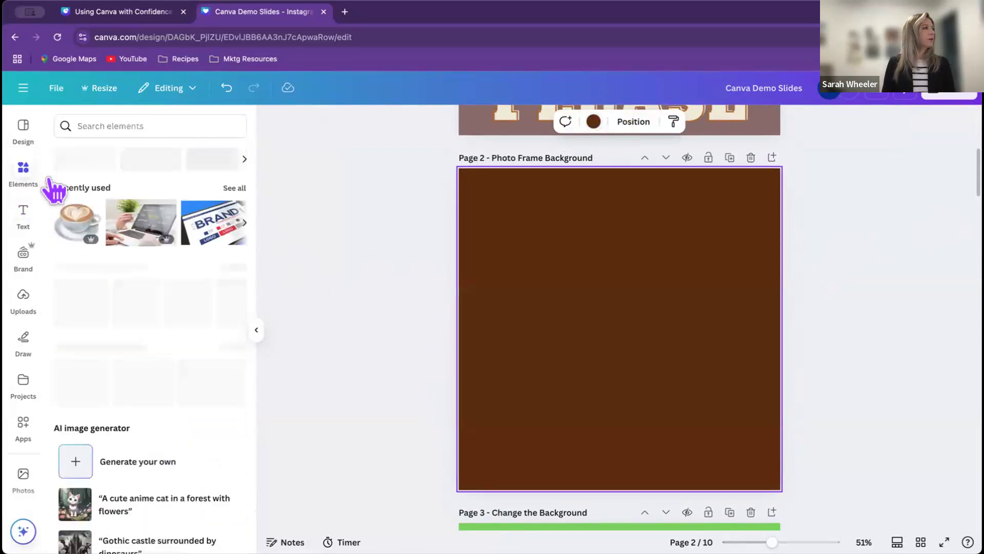
click(138, 123)
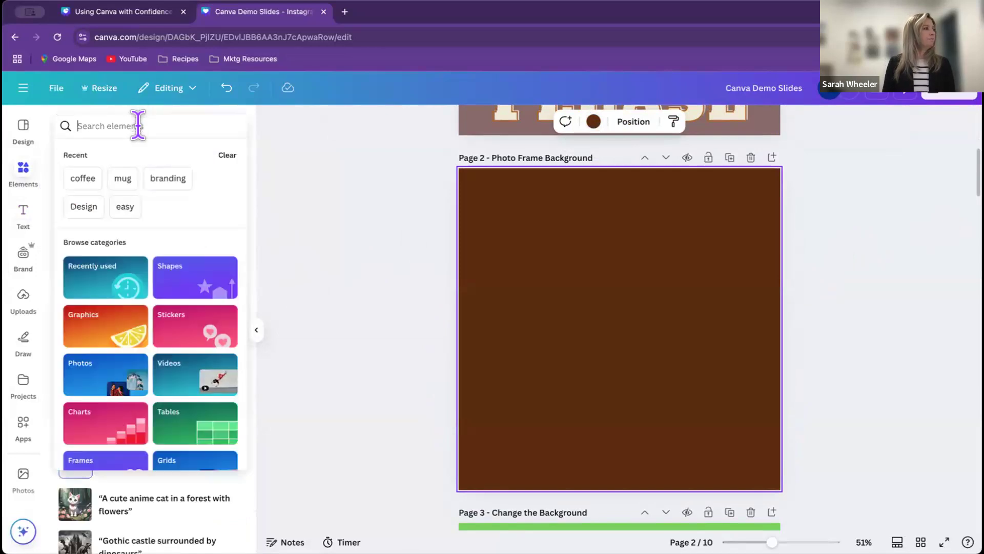
click(84, 181)
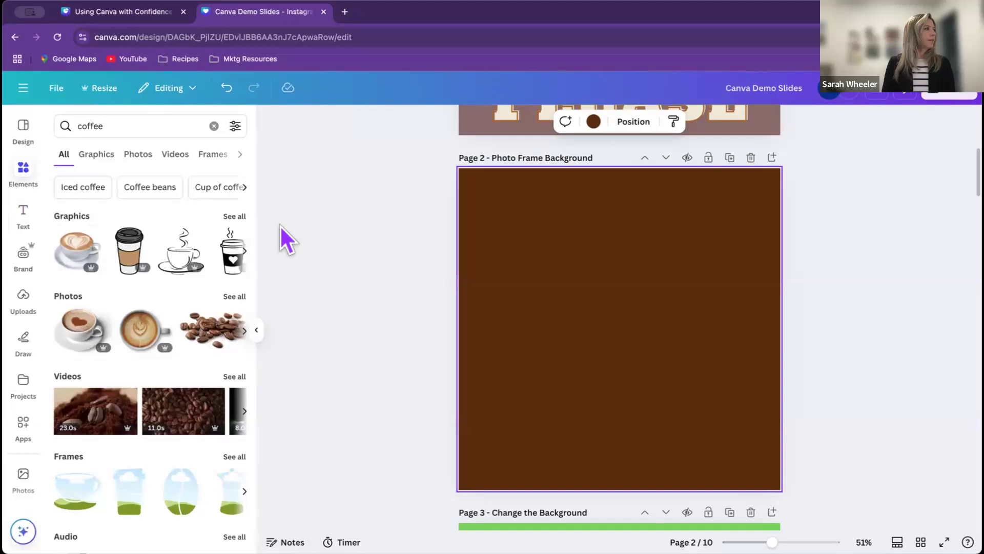
click(212, 155)
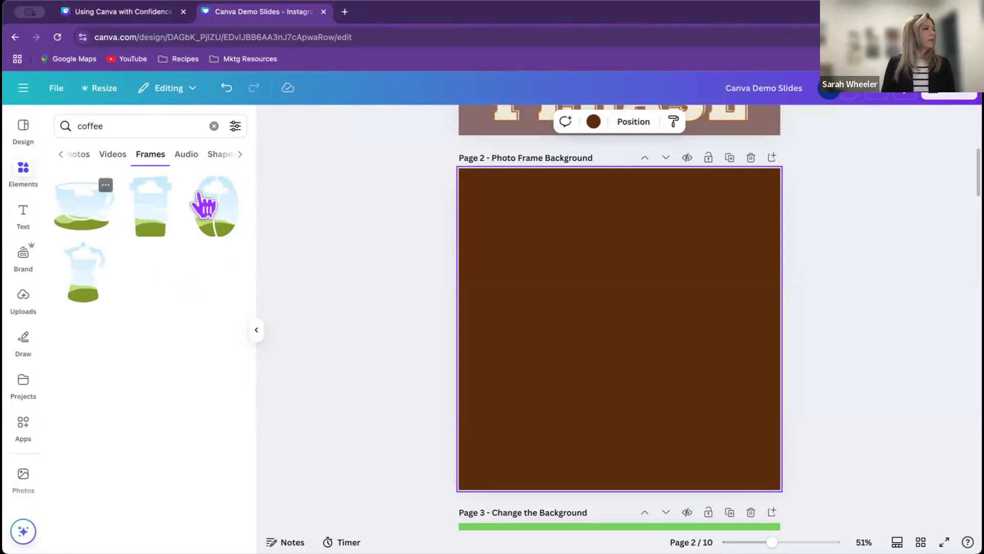
click(85, 210)
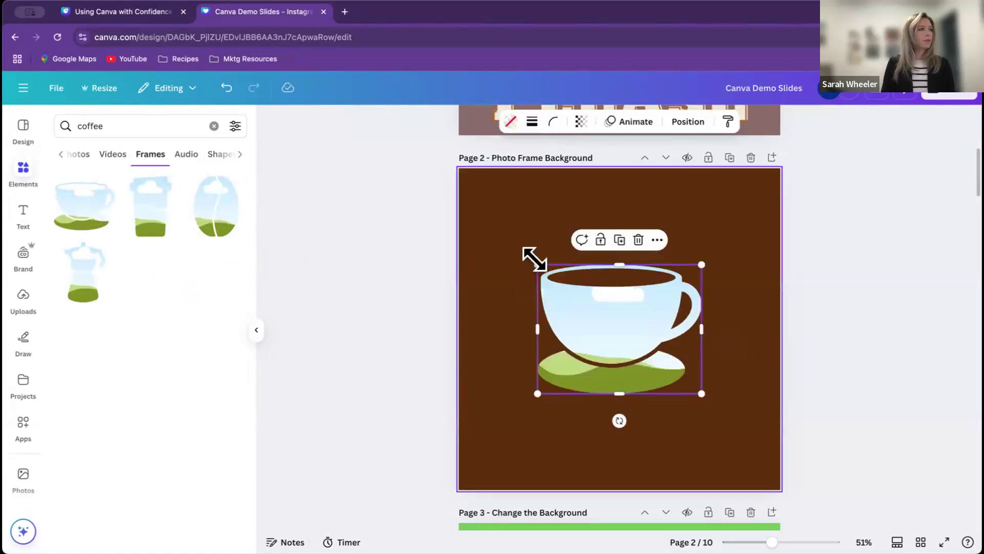
Step: Enlarge the coffee cup frame, rotate it to about -20°, and position it near the centre of Page 2
drag(529, 255, 499, 233)
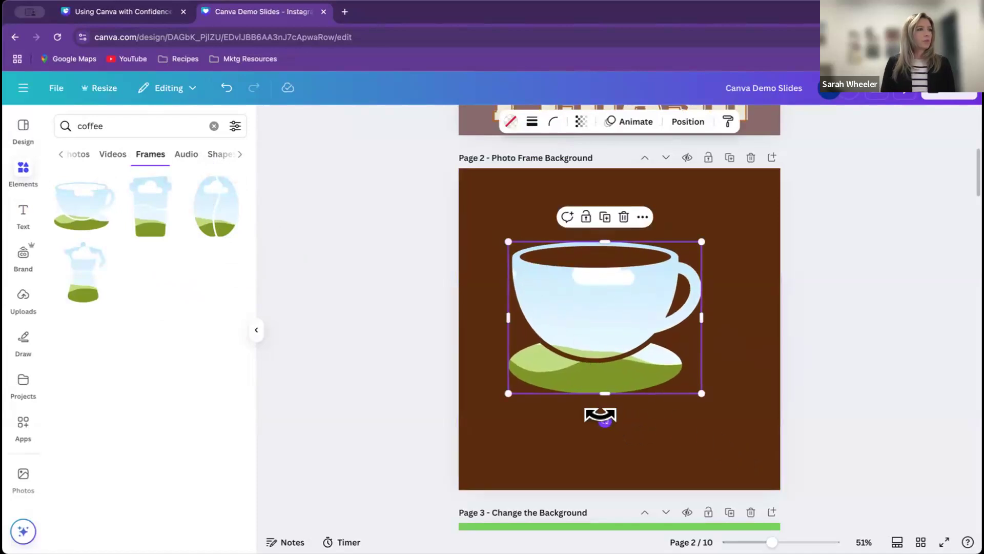
drag(609, 414, 638, 419)
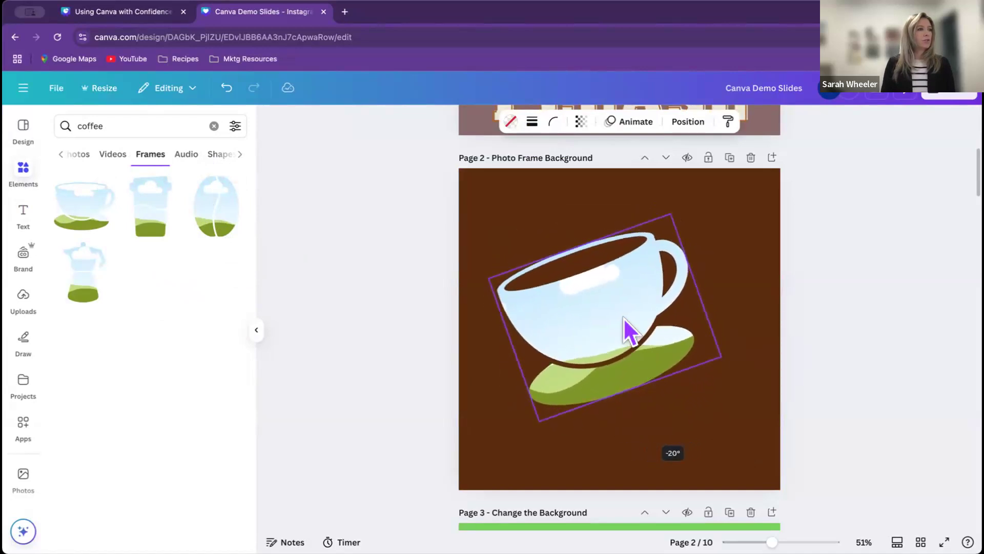
drag(621, 316, 632, 328)
Step: Fill the cup frame on Page 2 with the dark roasted coffee beans photo from the coffee photo results
scroll(632, 328, down, 1)
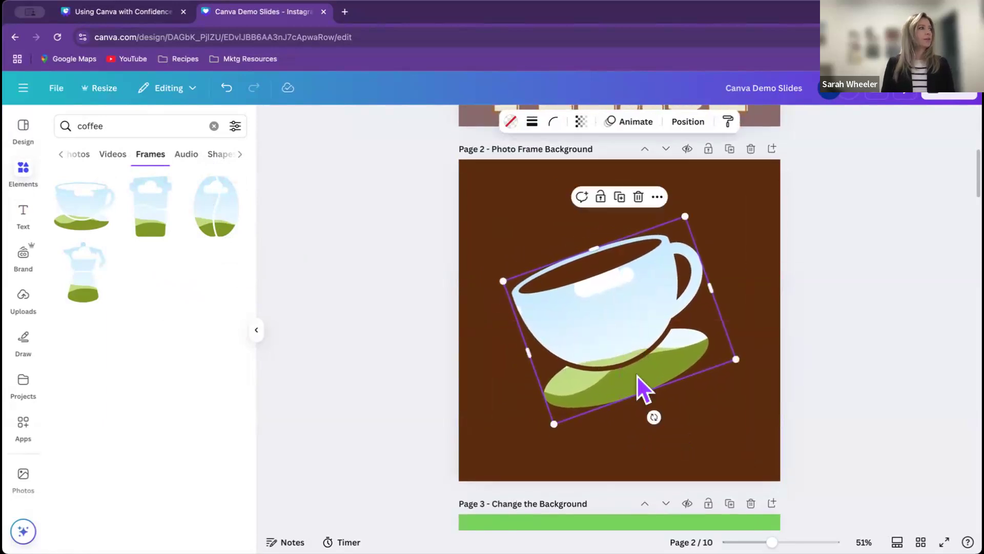
scroll(304, 210, down, 1)
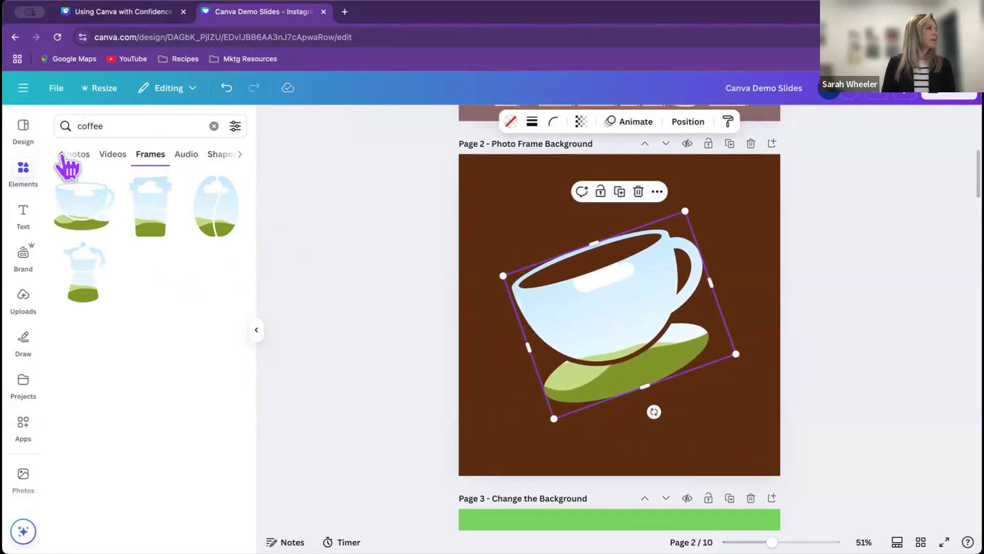
click(80, 155)
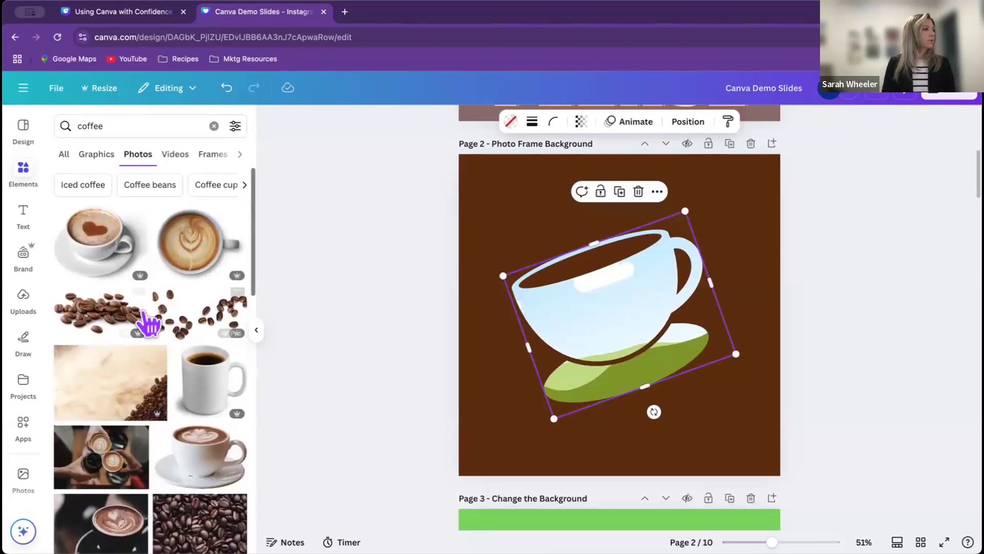
scroll(149, 320, down, 2)
scroll(151, 320, down, 3)
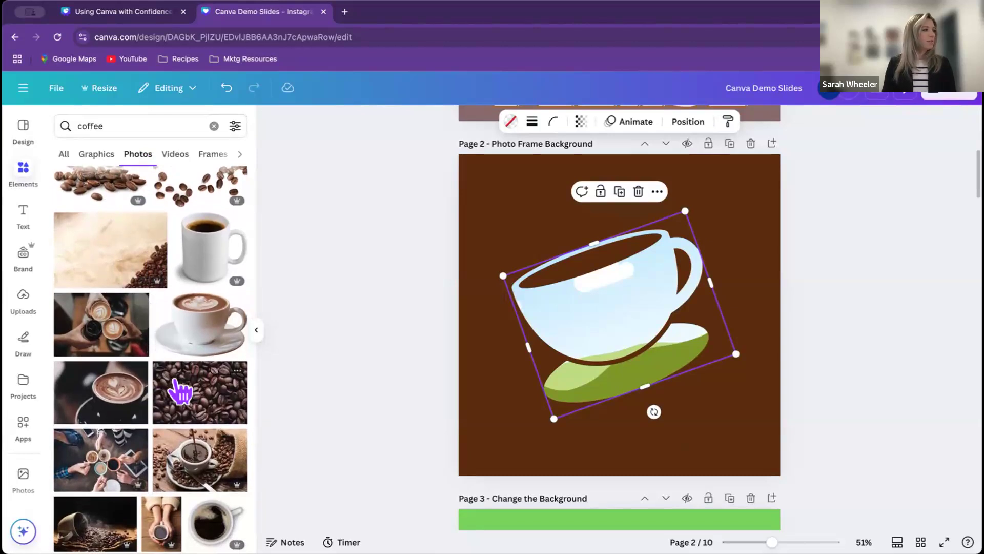
drag(175, 380, 543, 292)
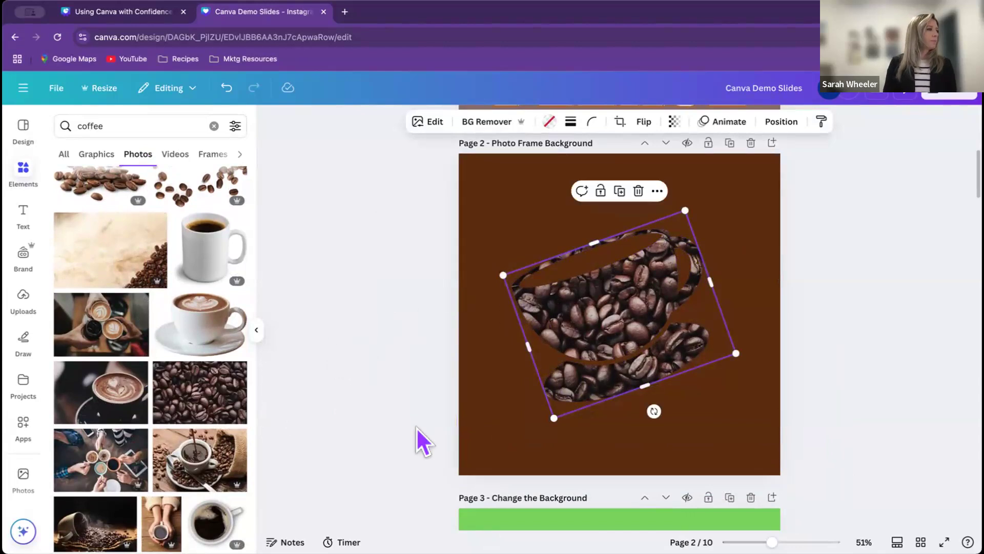
Step: Change the Page 2 background to the light tan-brown document colour
click(476, 393)
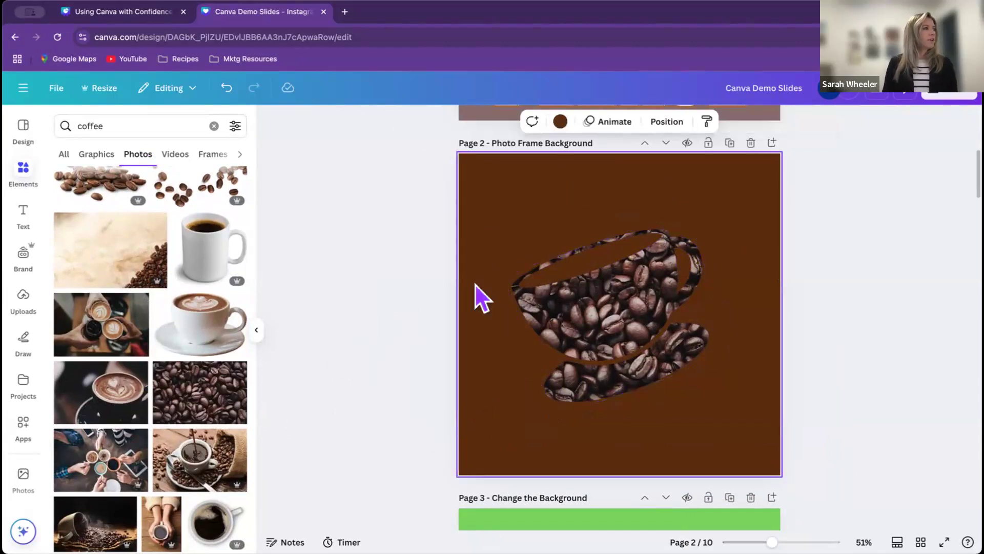
click(560, 122)
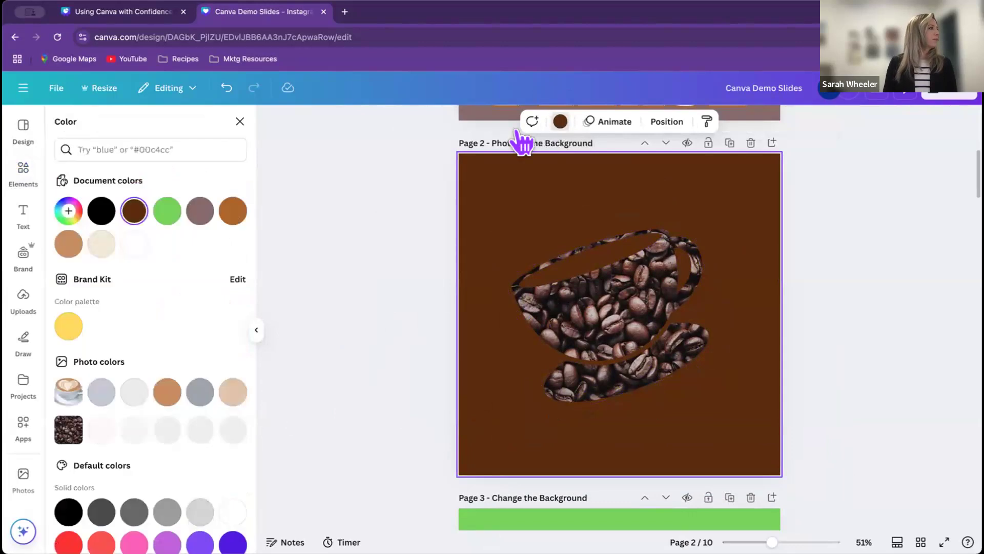
click(68, 244)
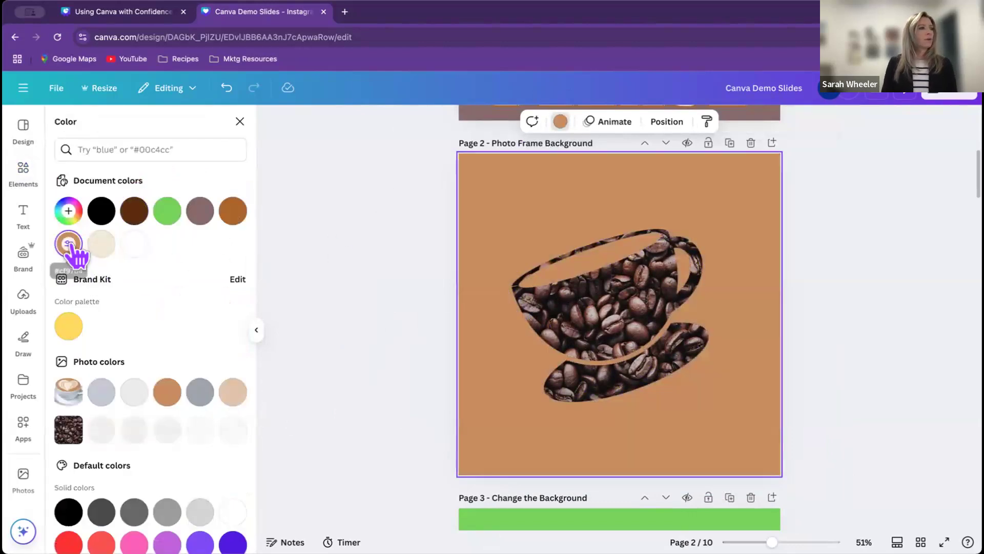
Step: Add a text box to Page 2 and move it above the coffee bean cup
scroll(600, 287, up, 1)
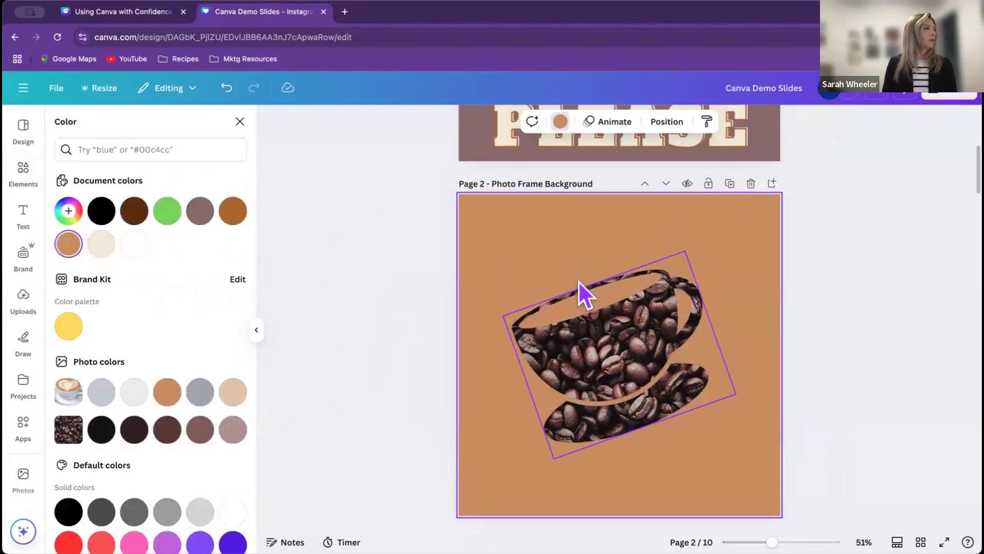
click(24, 215)
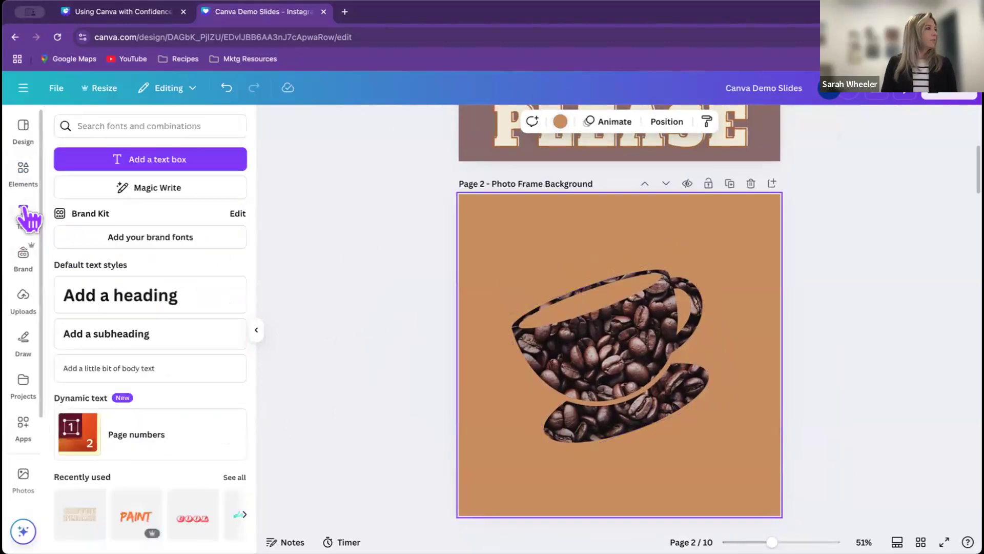
click(162, 162)
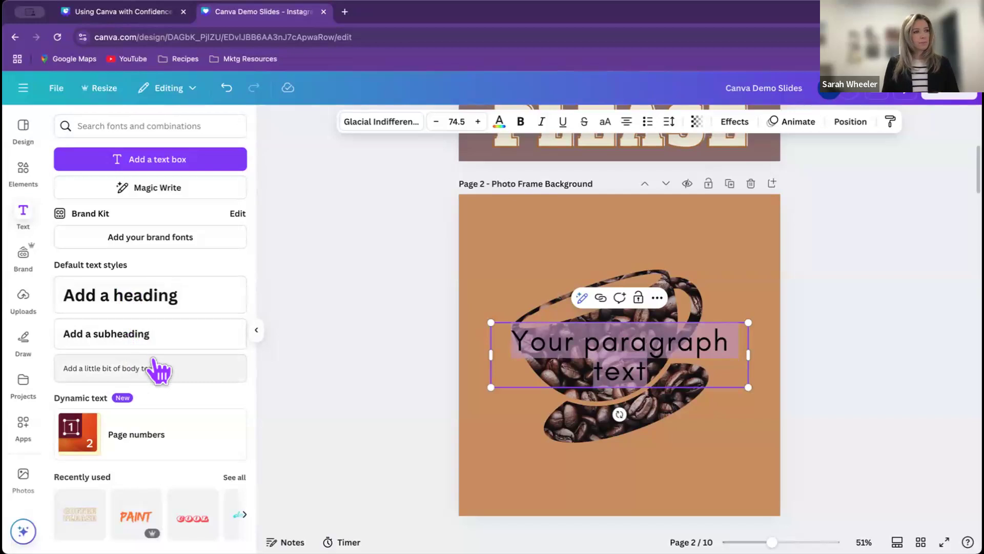
click(834, 401)
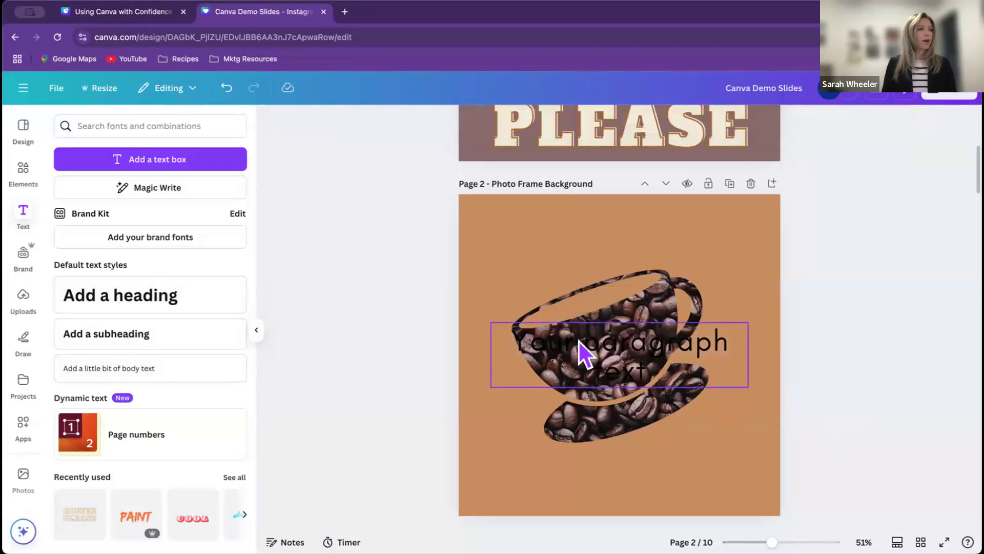
drag(606, 351, 601, 255)
scroll(608, 269, down, 1)
mouse_move(519, 248)
mouse_down()
mouse_move(501, 257)
mouse_move(520, 242)
mouse_up()
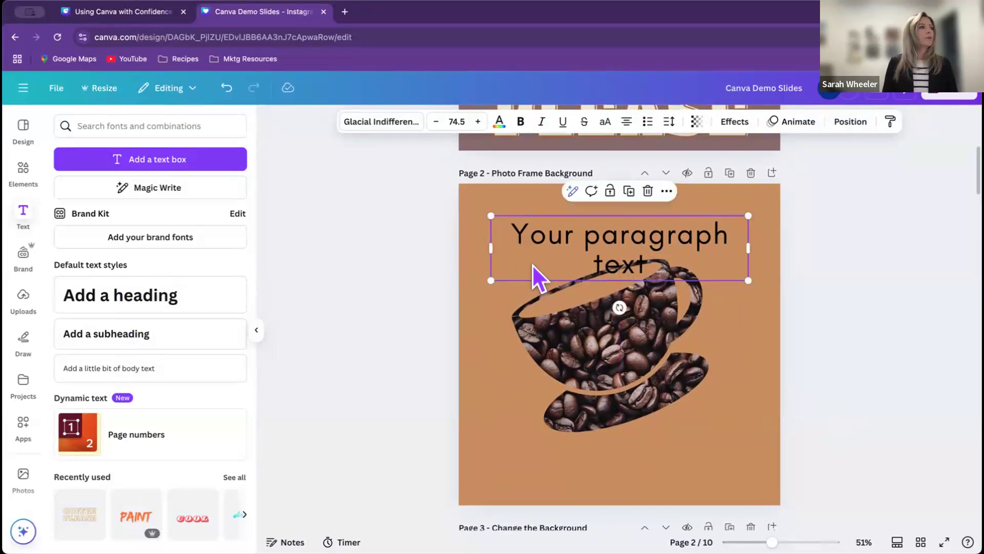
Step: Fit the placeholder text on a single line and replace it with "The Perfect Cup"
double_click(627, 253)
double_click(637, 230)
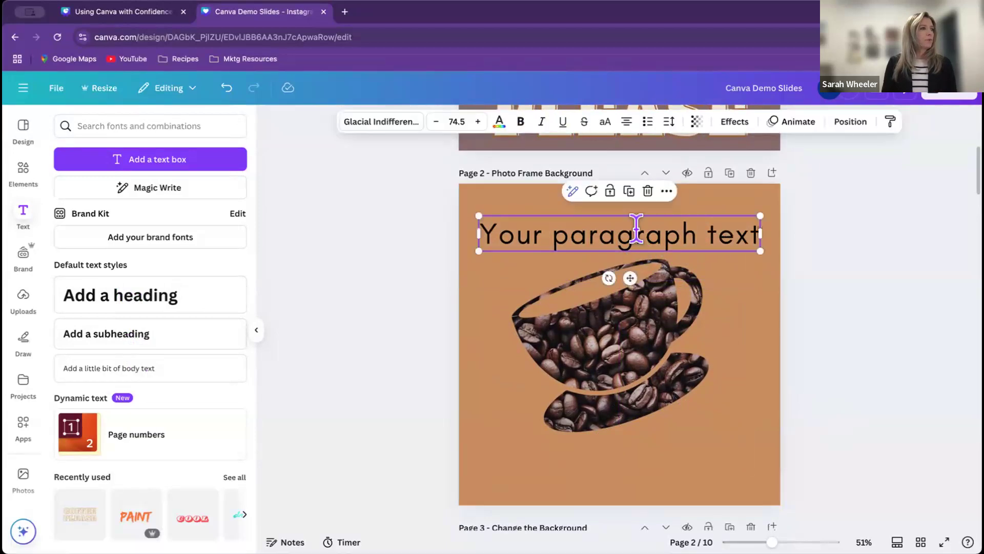
triple_click(638, 226)
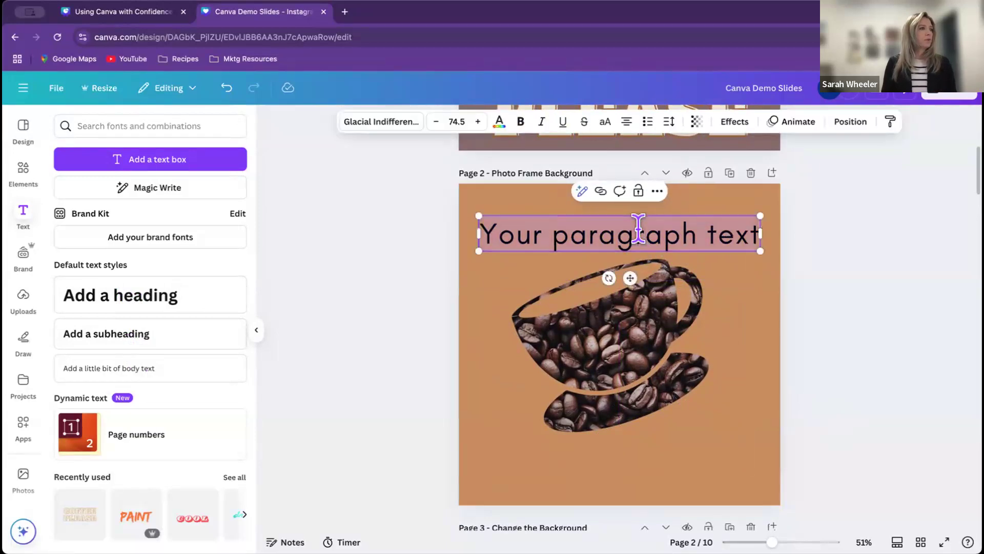
text(The)
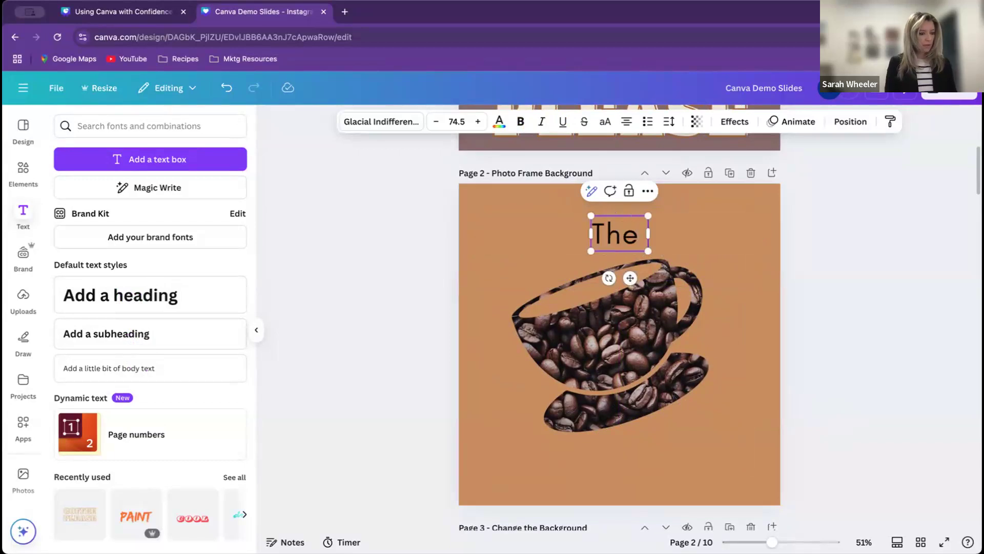
text( Perfect)
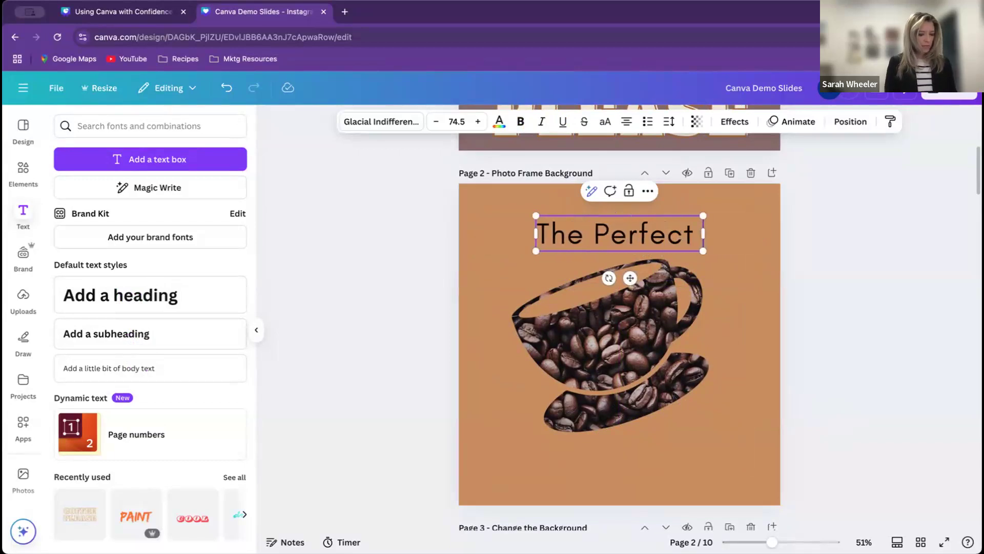
text( Cup)
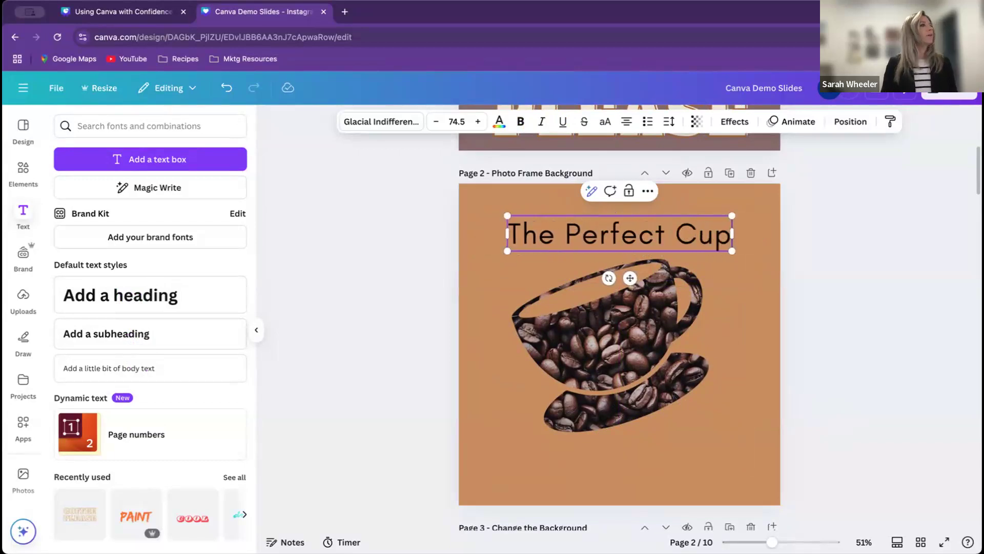
Step: Set the "The Perfect Cup" text to the Boston Angel font at size 90.5
triple_click(646, 232)
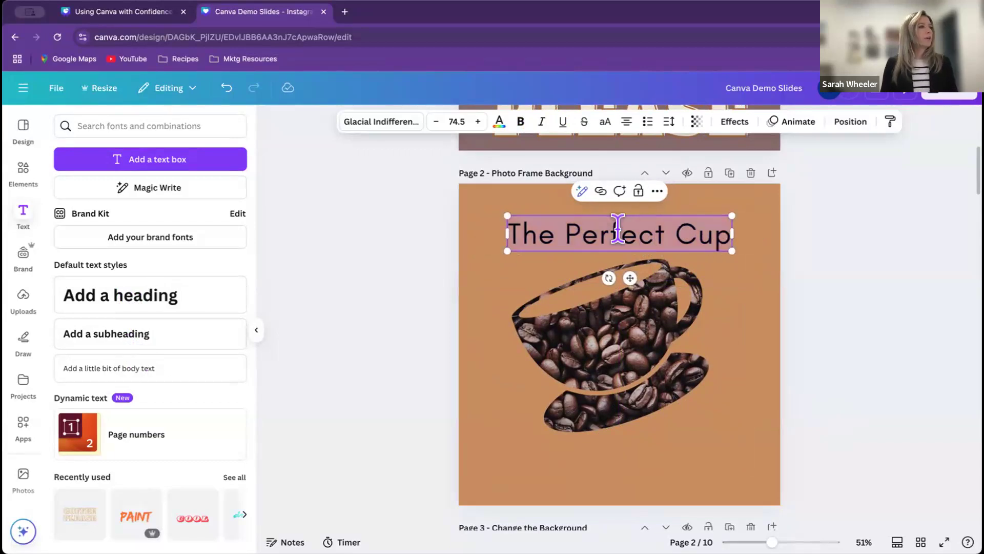
click(366, 121)
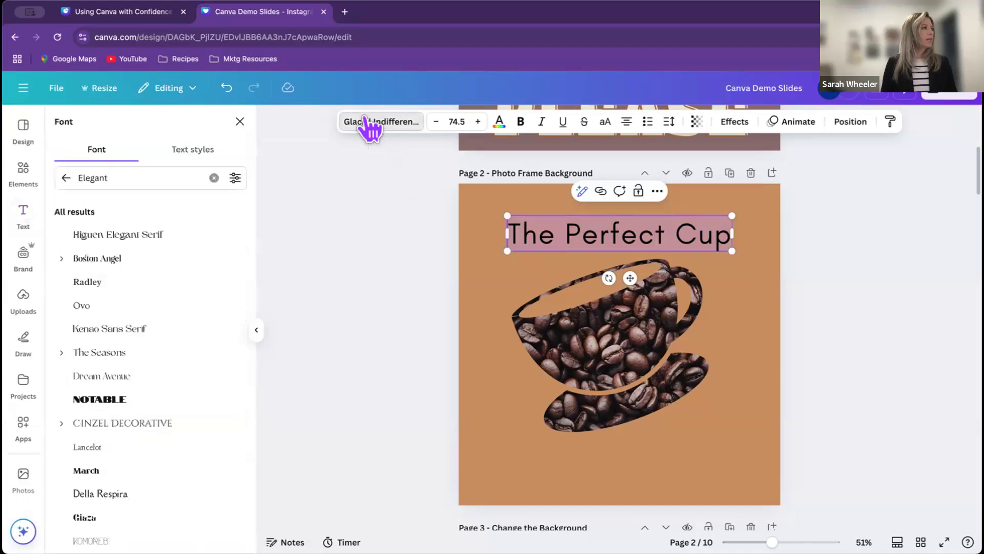
click(109, 257)
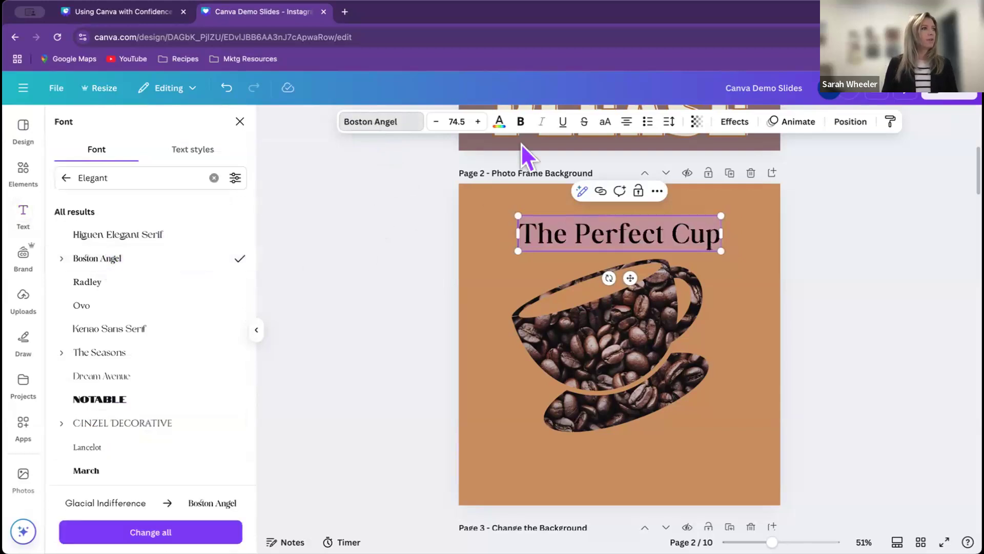
click(477, 121)
click(478, 121)
click(478, 122)
click(477, 122)
click(478, 121)
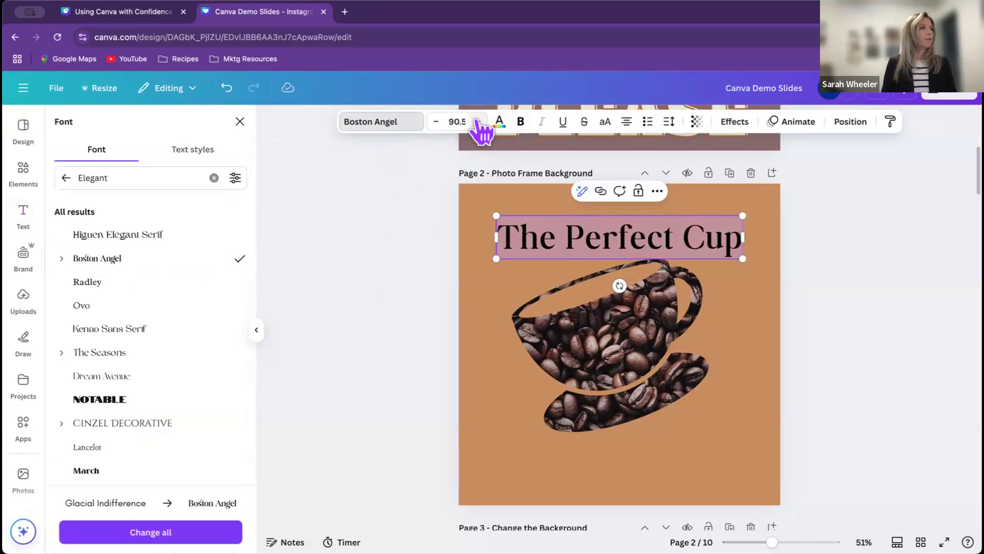
Step: Try the Shadow effect on the "The Perfect Cup" text with an offset of 45
click(734, 123)
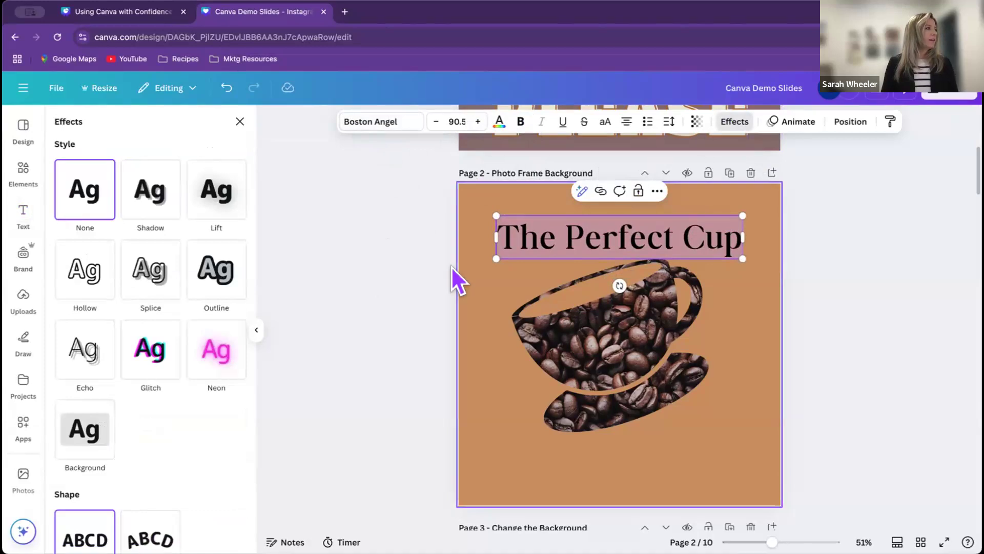
click(153, 195)
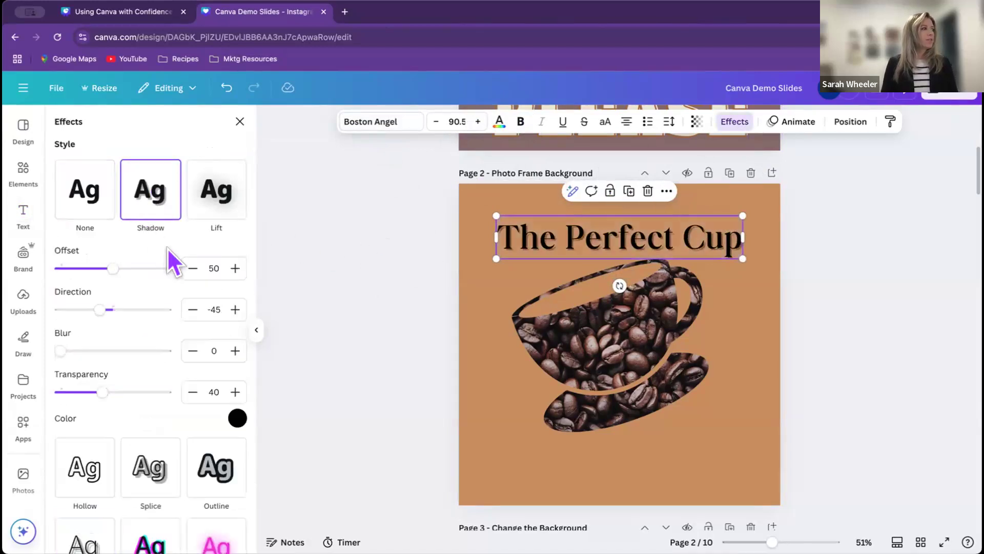
scroll(169, 246, down, 2)
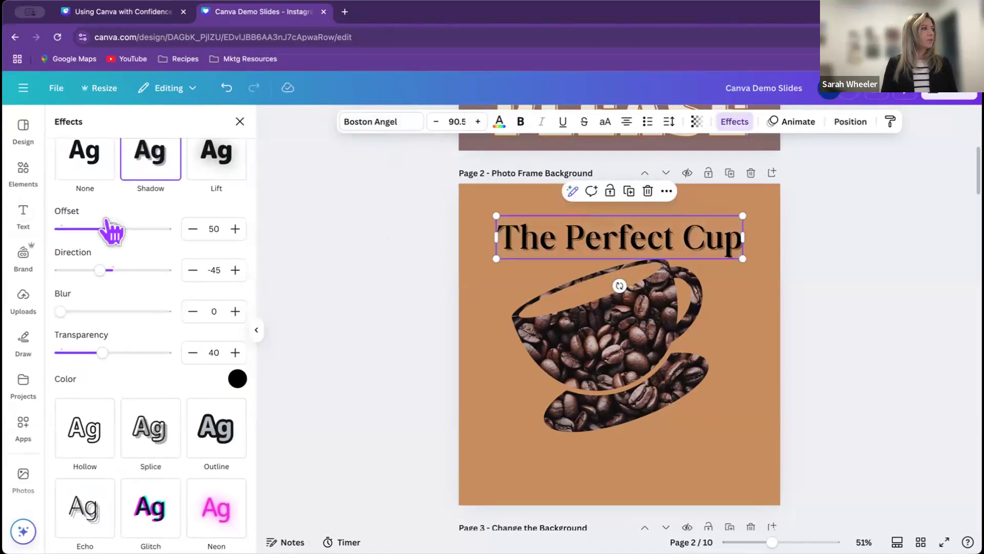
mouse_move(117, 229)
mouse_down()
mouse_move(89, 228)
mouse_move(134, 229)
mouse_move(107, 229)
mouse_up()
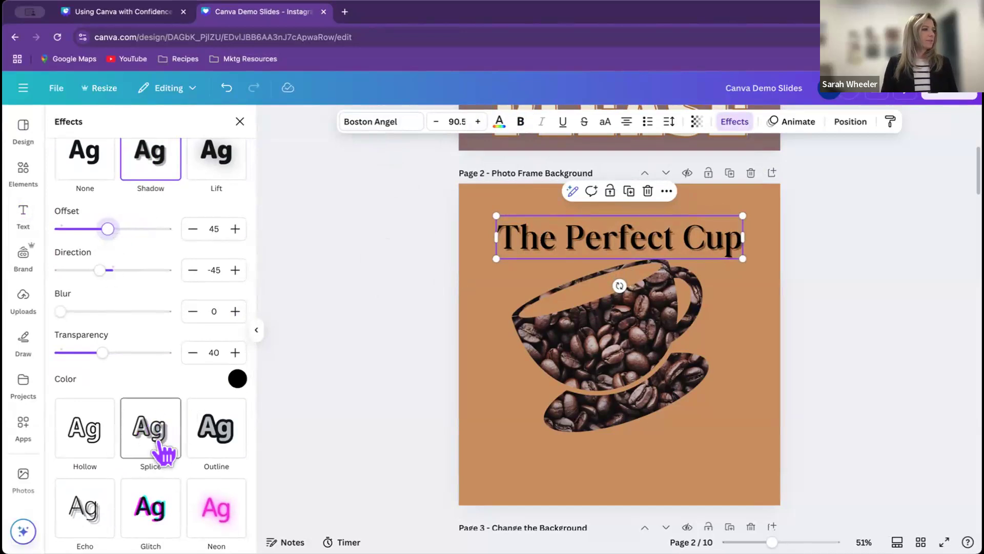
Step: Try the Neon effect and green on the "The Perfect Cup" text, settling on dark brown with no effect style
click(223, 505)
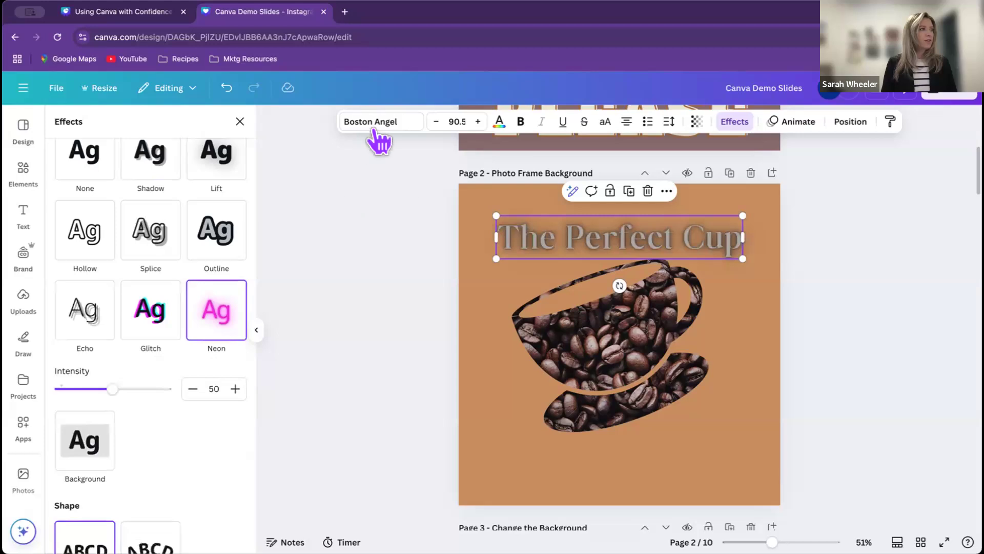
click(501, 126)
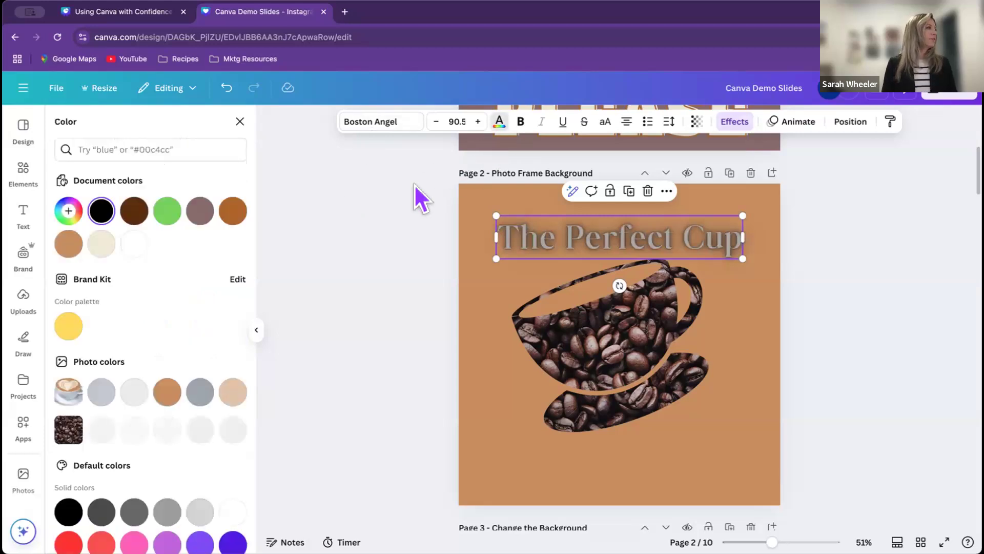
click(170, 213)
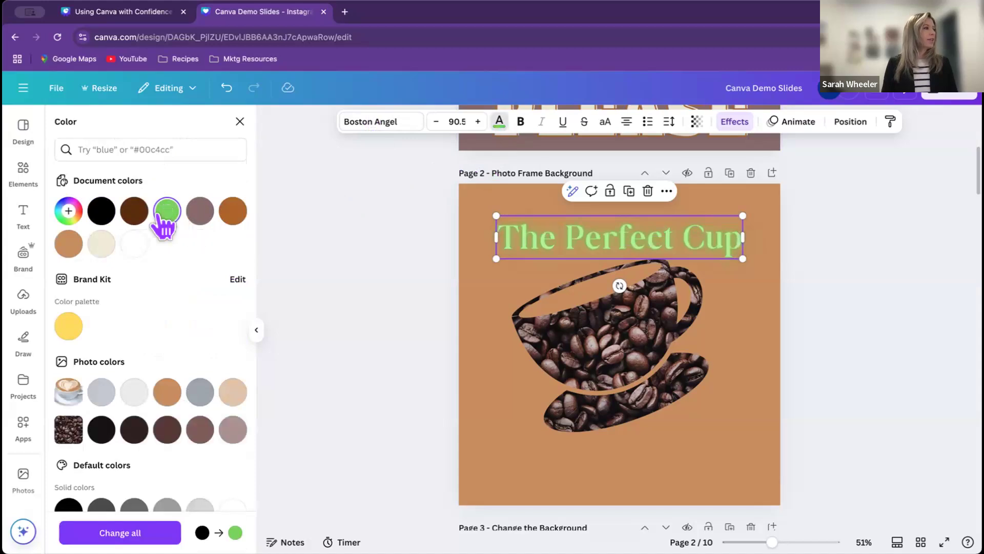
click(138, 214)
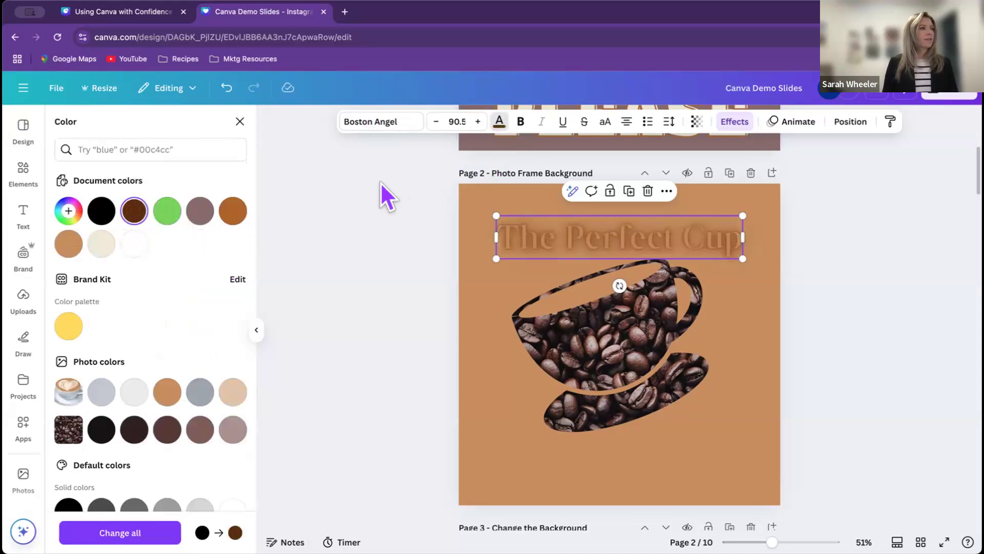
click(732, 123)
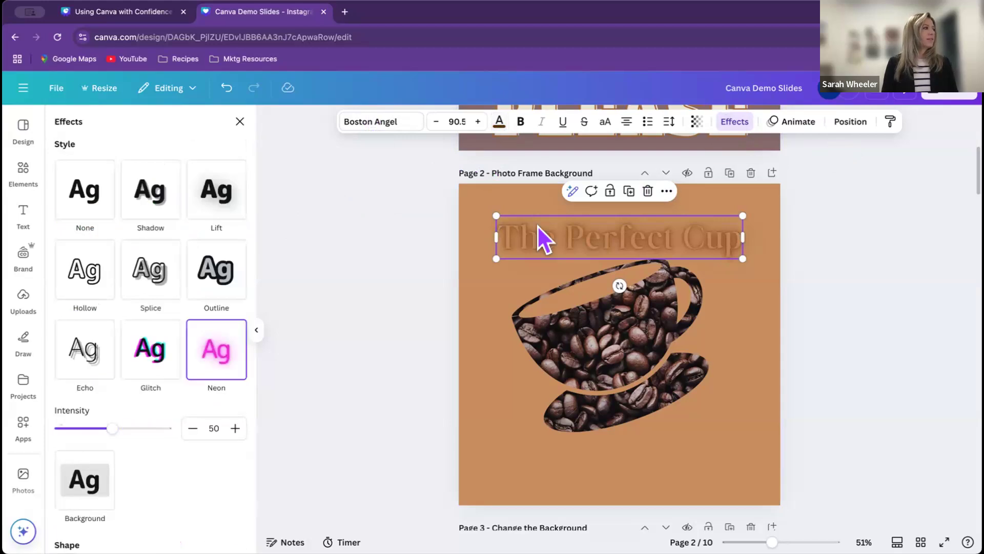
click(102, 192)
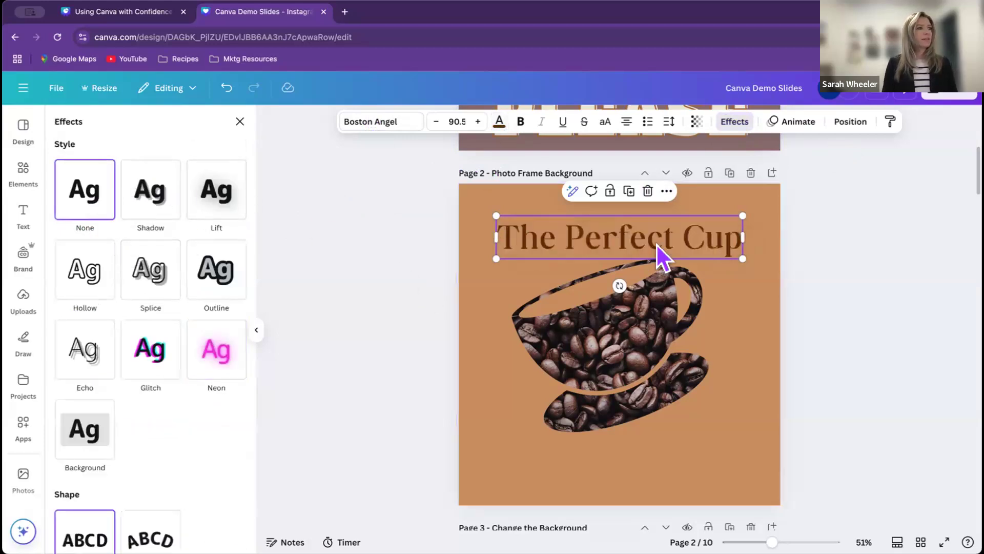
Step: Duplicate the "The Perfect Cup" text and move the copy below the coffee bean cup
click(628, 191)
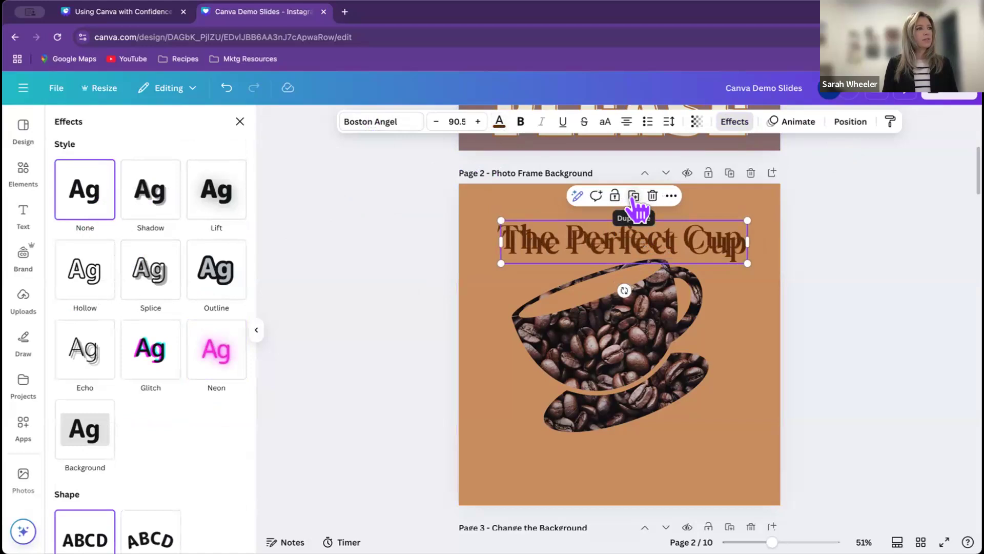
drag(635, 251, 631, 448)
scroll(632, 451, down, 1)
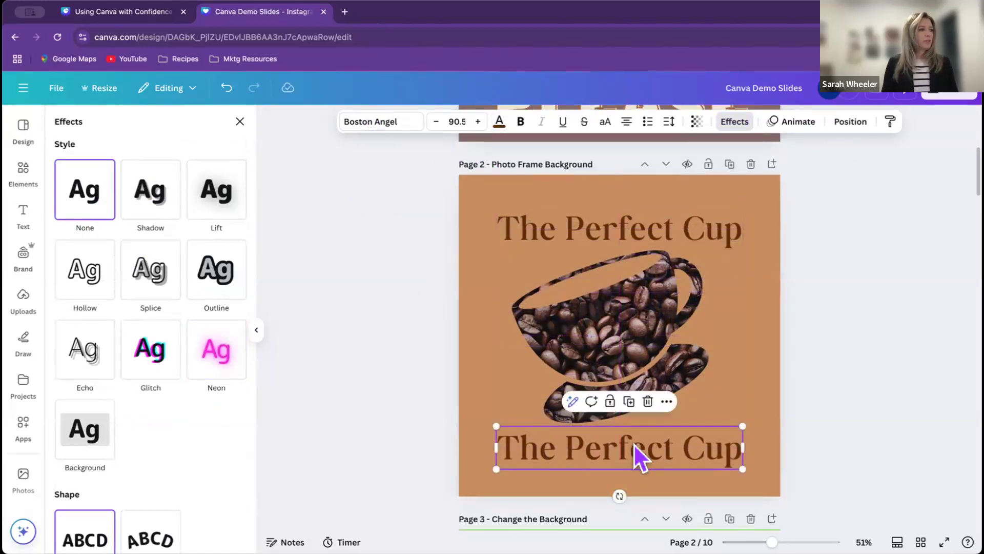
Step: Set the font size of the copied text below the cup to 42
double_click(632, 438)
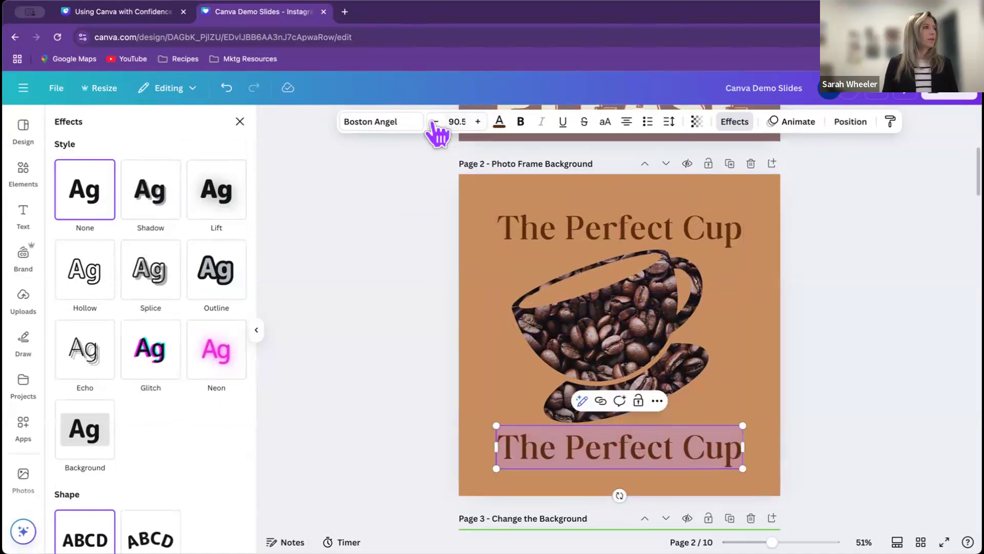
click(458, 121)
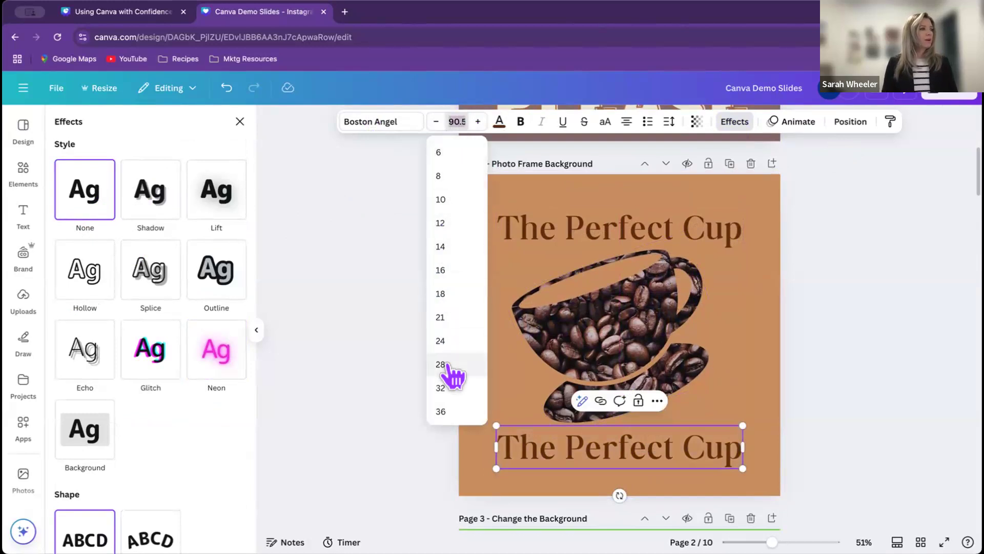
scroll(454, 373, down, 1)
scroll(450, 365, down, 1)
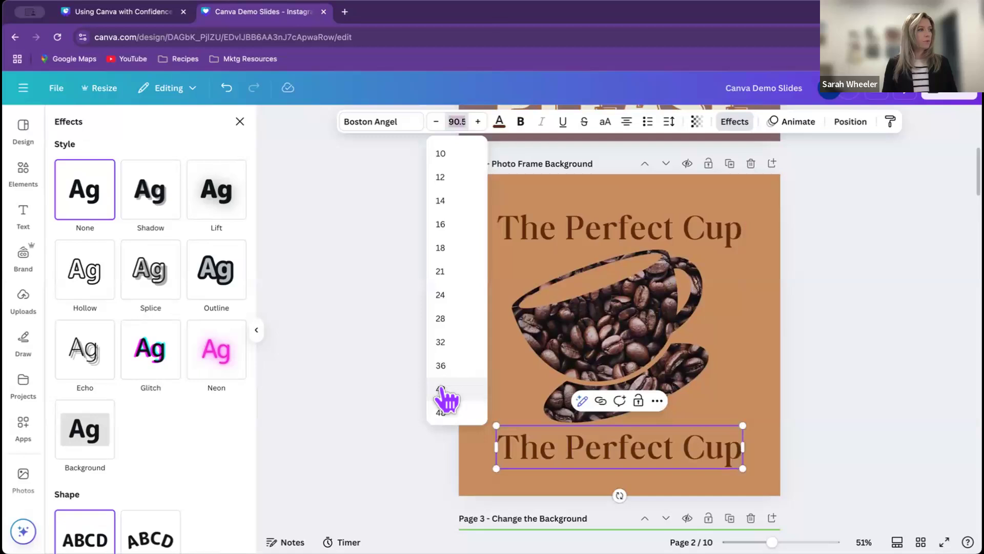
click(440, 389)
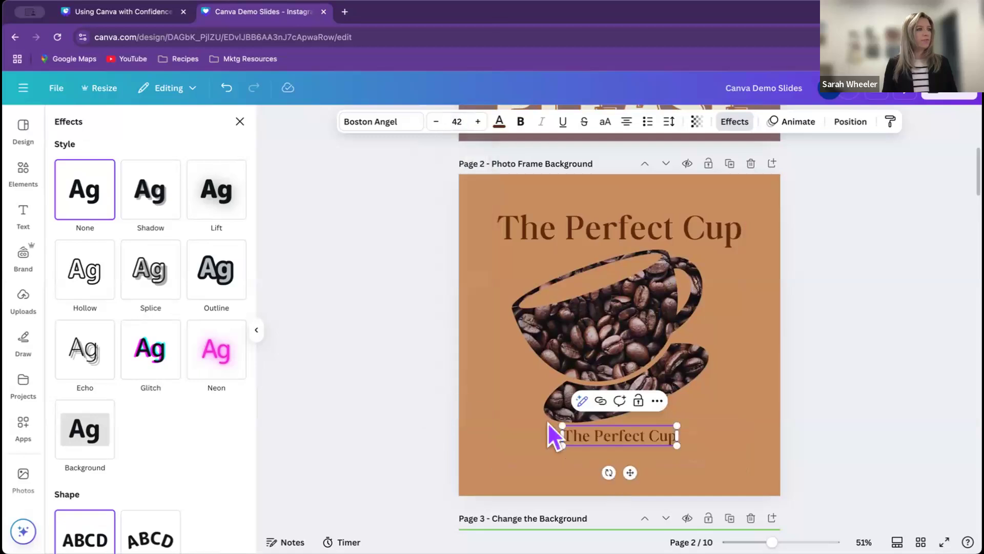
Step: Replace the copied text with "Open 7 a.m. - 8 p.m." and move it to the lower-right area of Page 2
triple_click(620, 435)
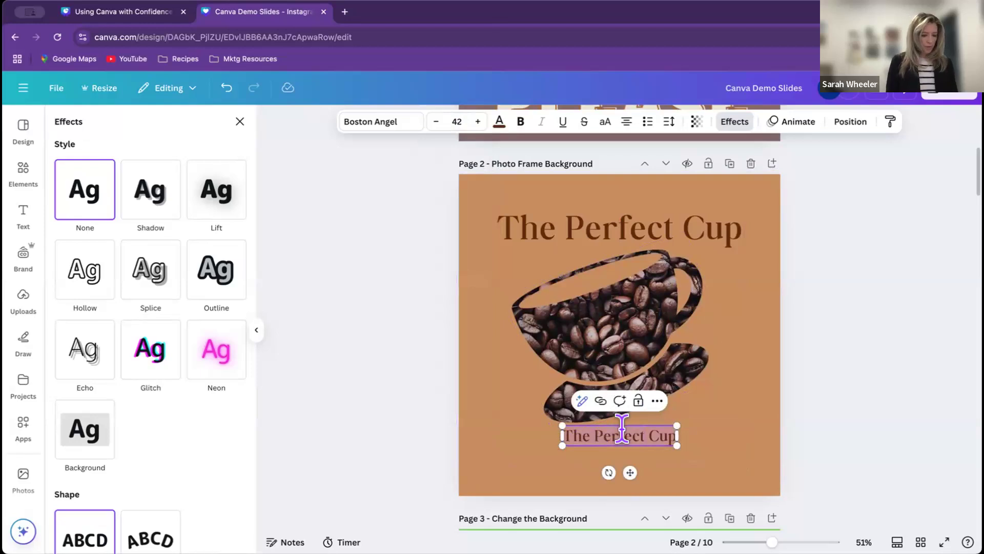
key(BackSpace)
text(Open)
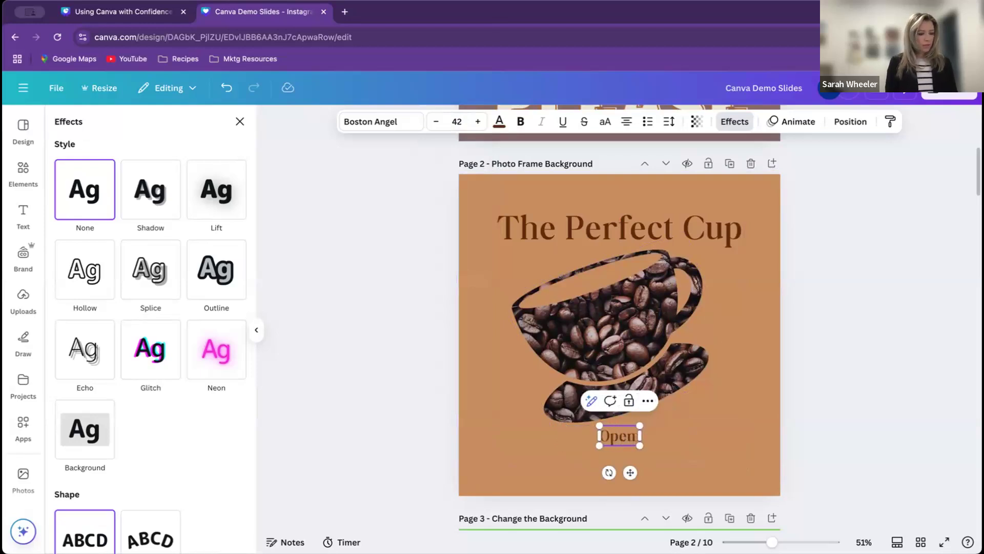
text( 7 a.m)
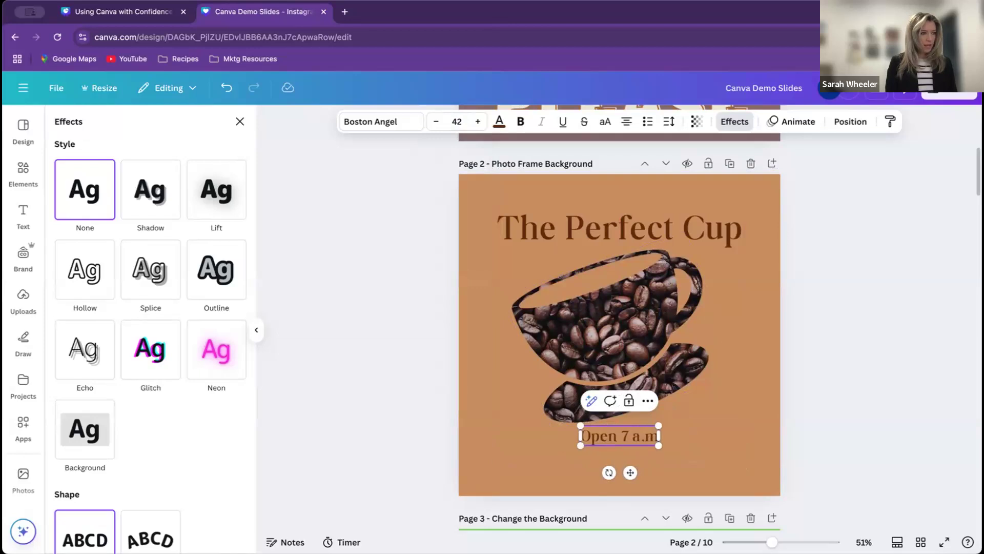
text(. -)
text( 8 p.m)
text(.)
drag(630, 472, 679, 473)
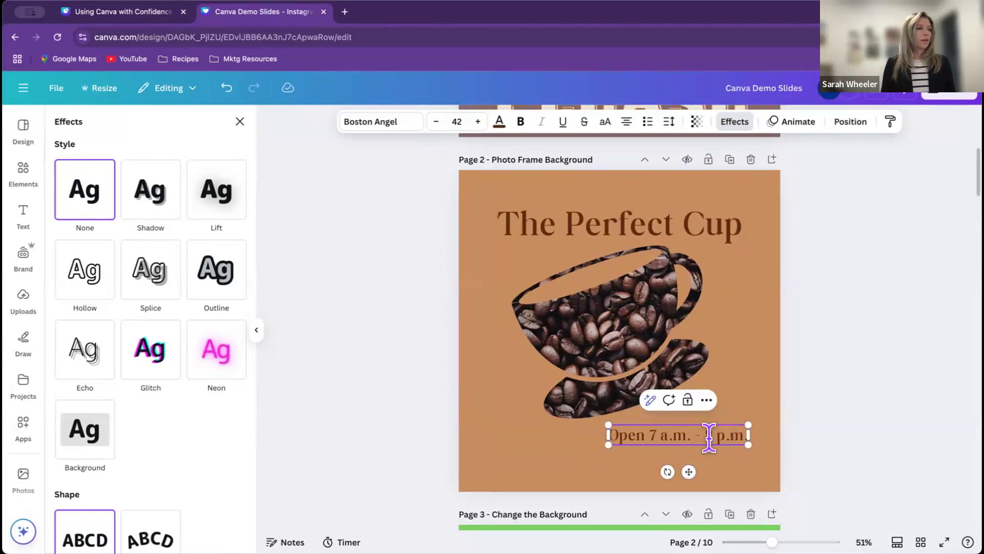
click(814, 391)
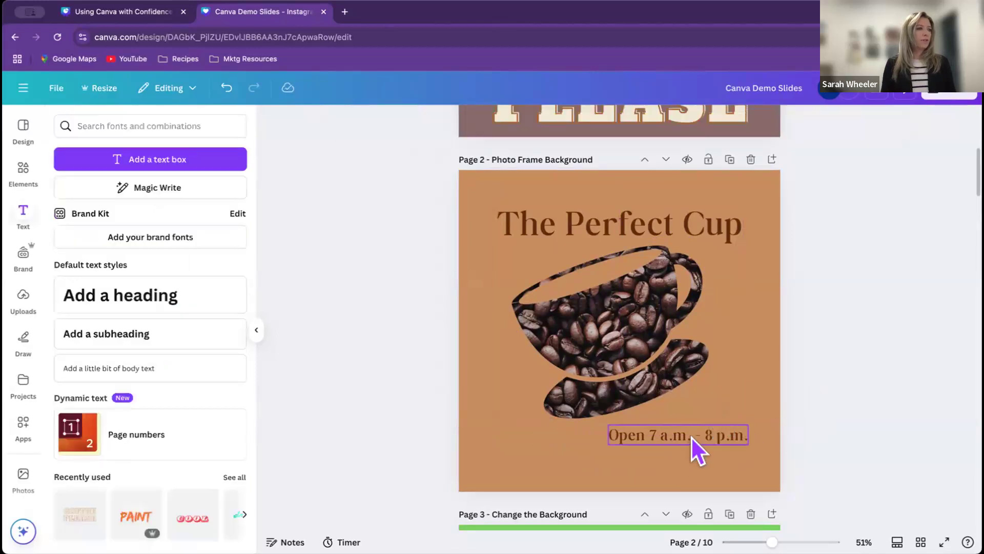
Step: Duplicate the opening hours text and stack the two lines directly beneath each other
click(692, 437)
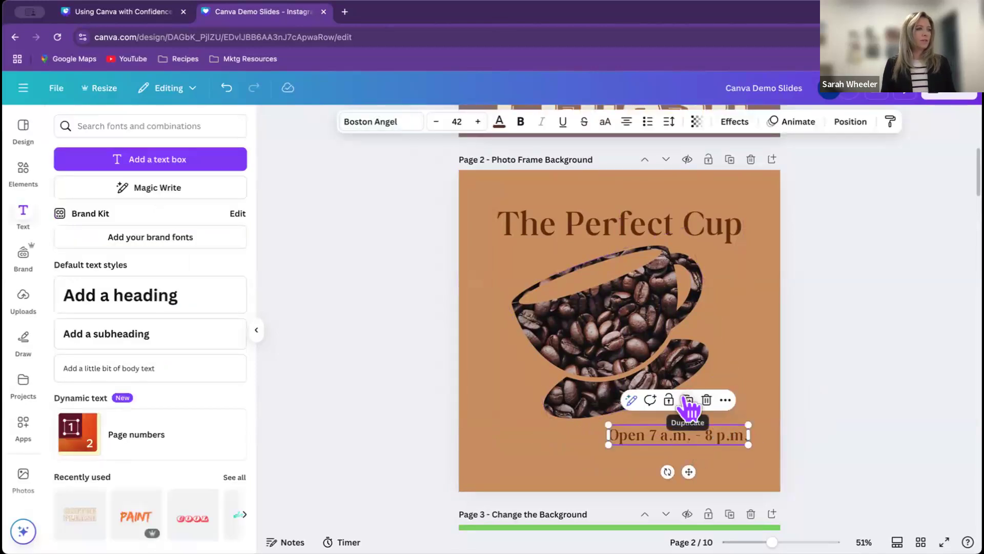
click(688, 400)
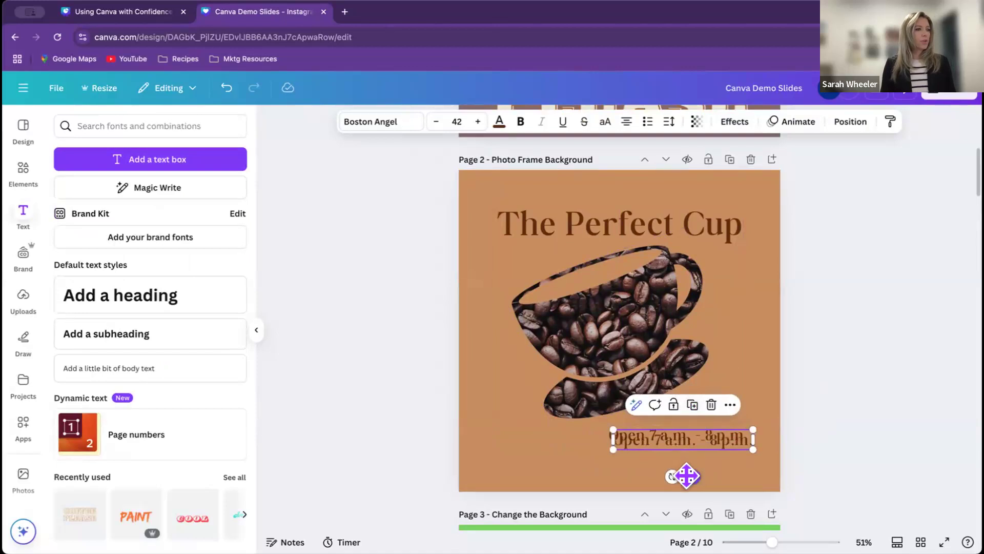
drag(686, 475, 684, 485)
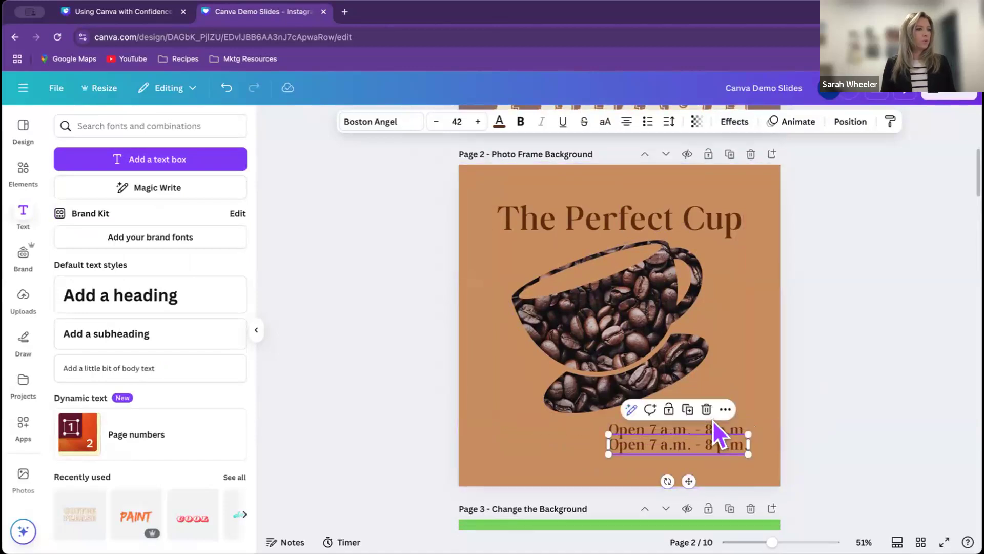
mouse_move(713, 433)
mouse_down()
mouse_move(709, 413)
mouse_move(712, 424)
mouse_up()
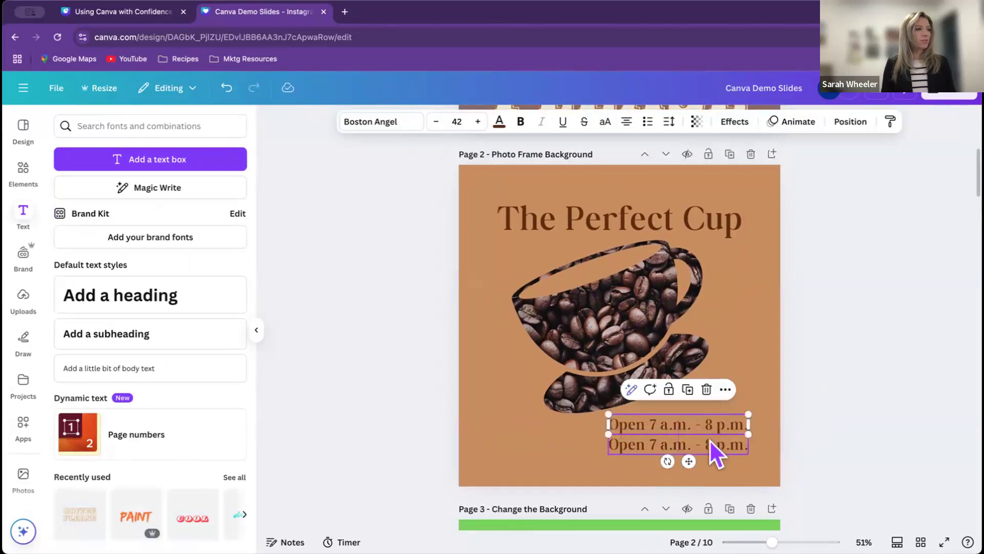
Step: Replace the lower copy of the opening hours with "theperfectcup.com"
click(709, 439)
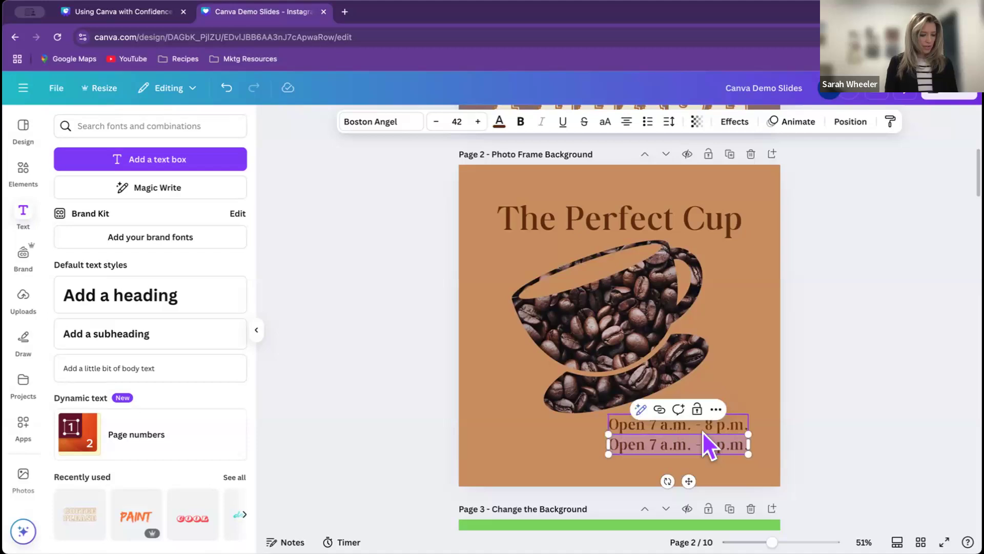
text(theperfe)
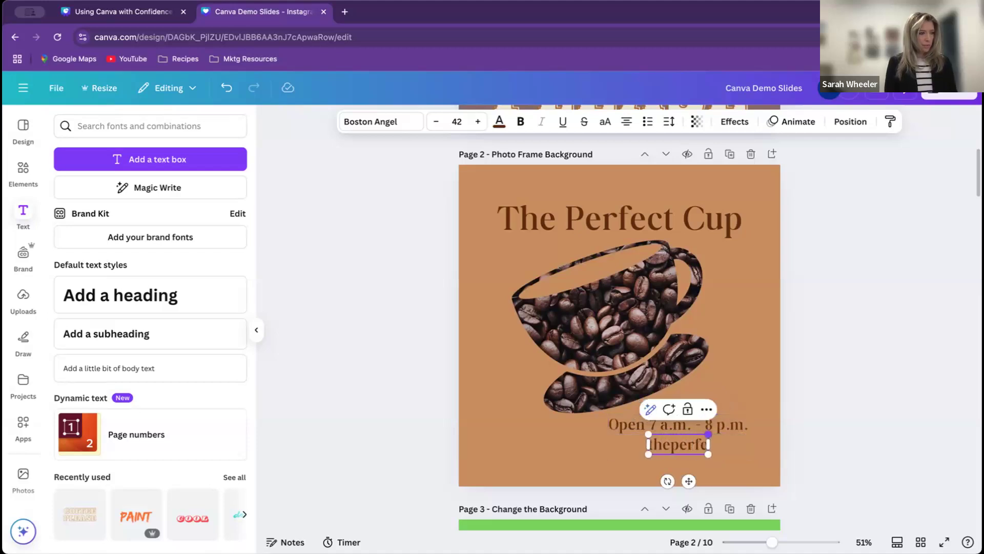
text(ctcup.com)
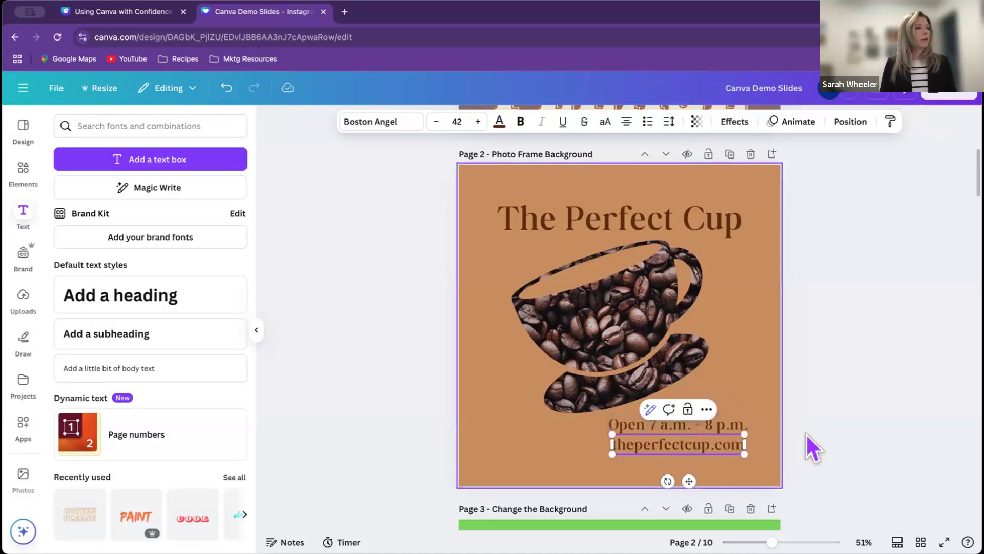
click(831, 389)
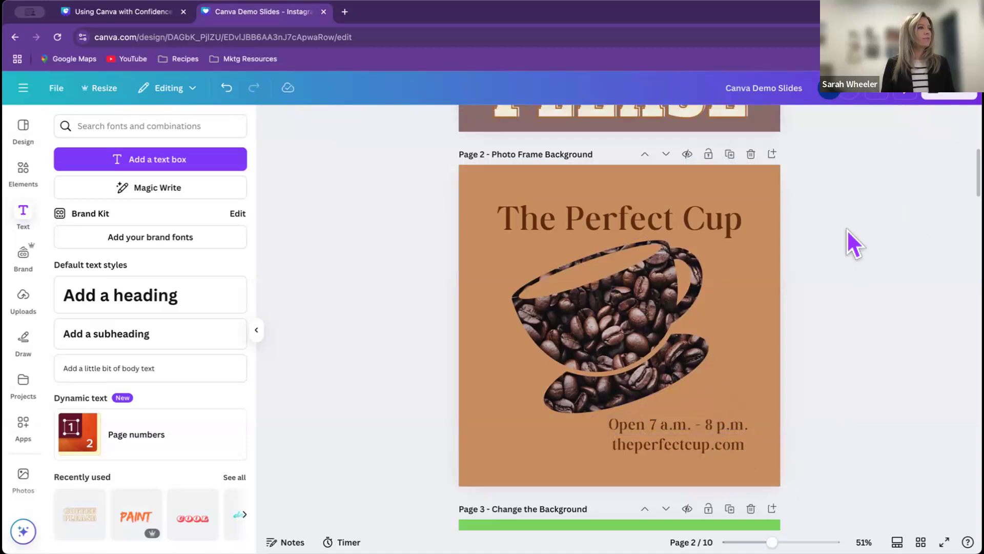
scroll(847, 231, up, 1)
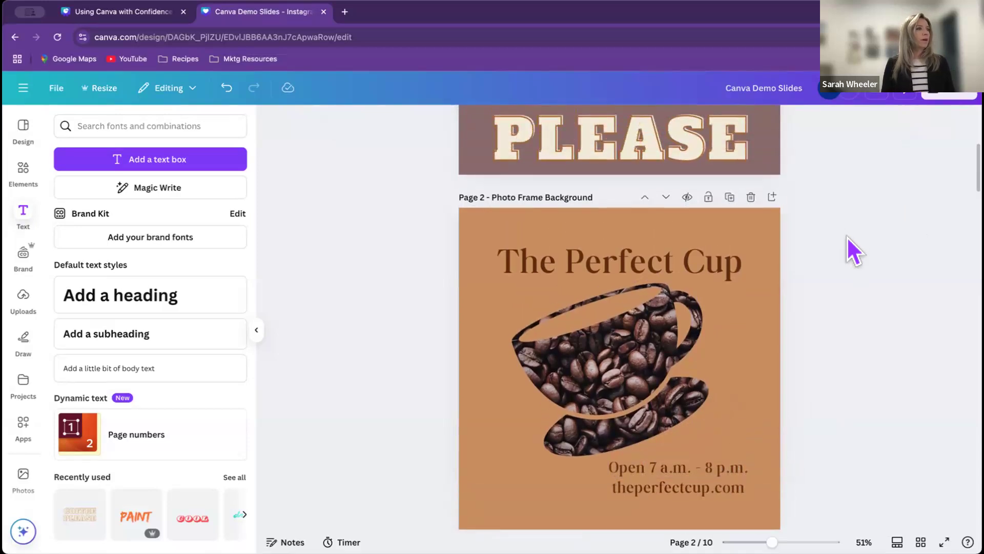
scroll(846, 234, up, 6)
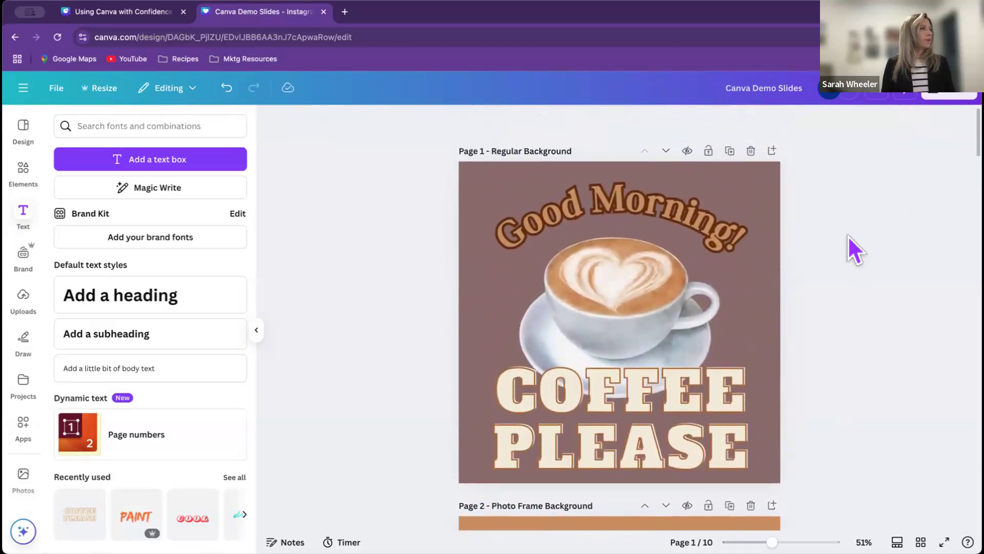
scroll(848, 235, down, 3)
scroll(848, 235, down, 3)
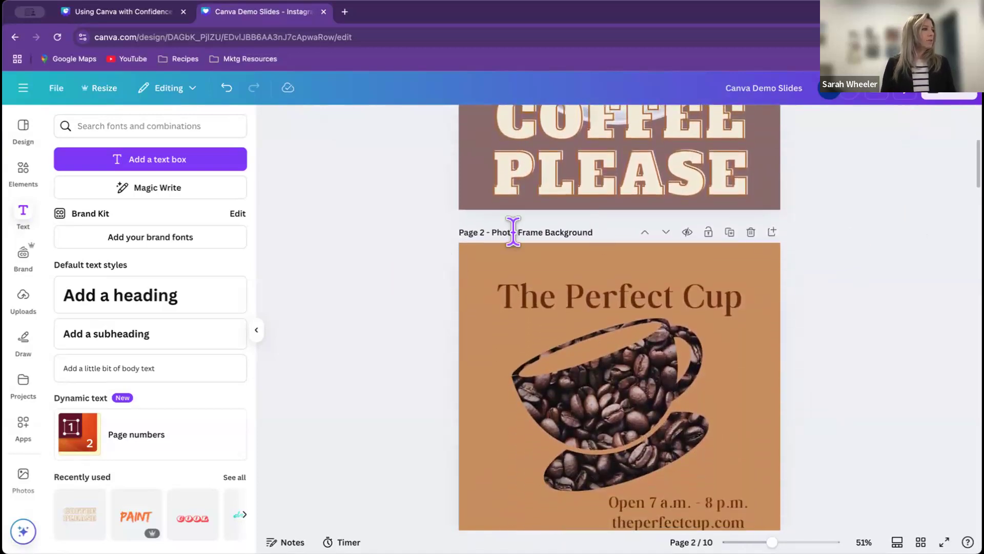
Step: Add the coffee photo with beans in the corner of a beige paper texture to Page 2
click(492, 253)
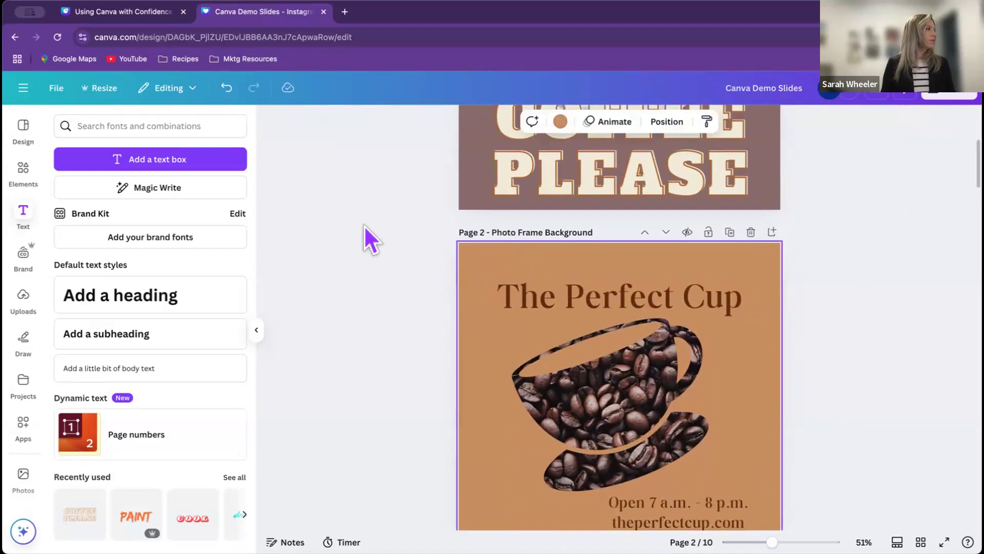
click(23, 165)
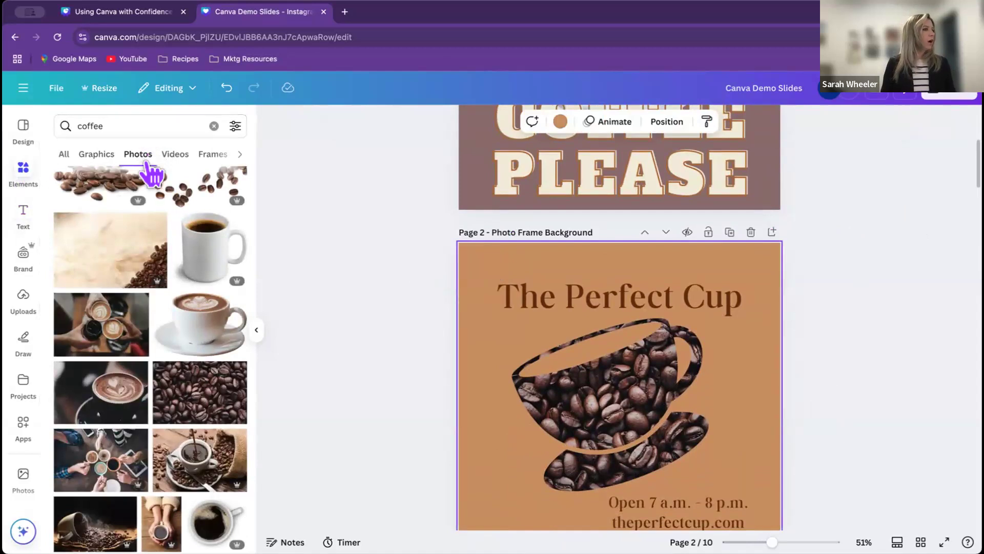
click(117, 244)
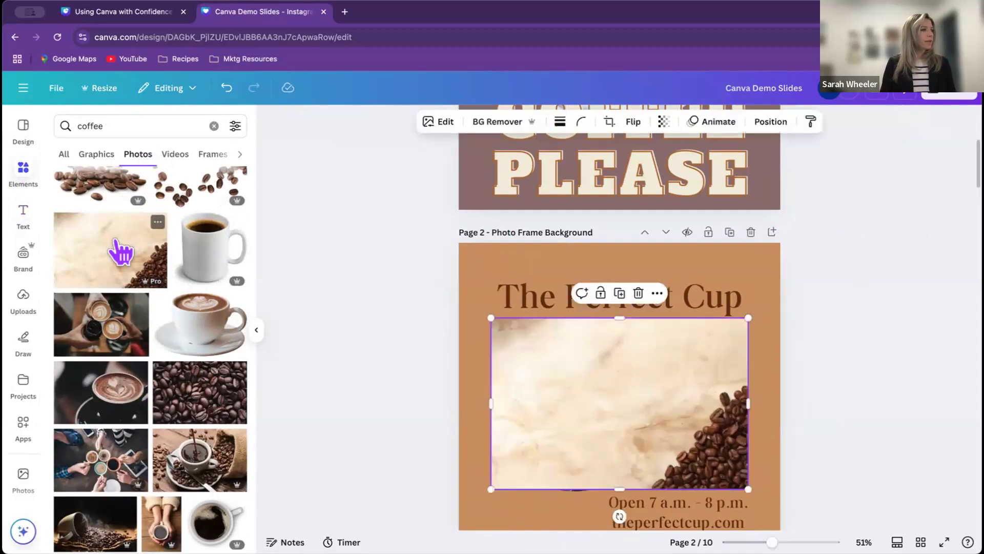
Step: Enlarge the beige coffee bean photo to cover all of Page 2 and shift it until its right edge meets the page edge
scroll(829, 321, down, 2)
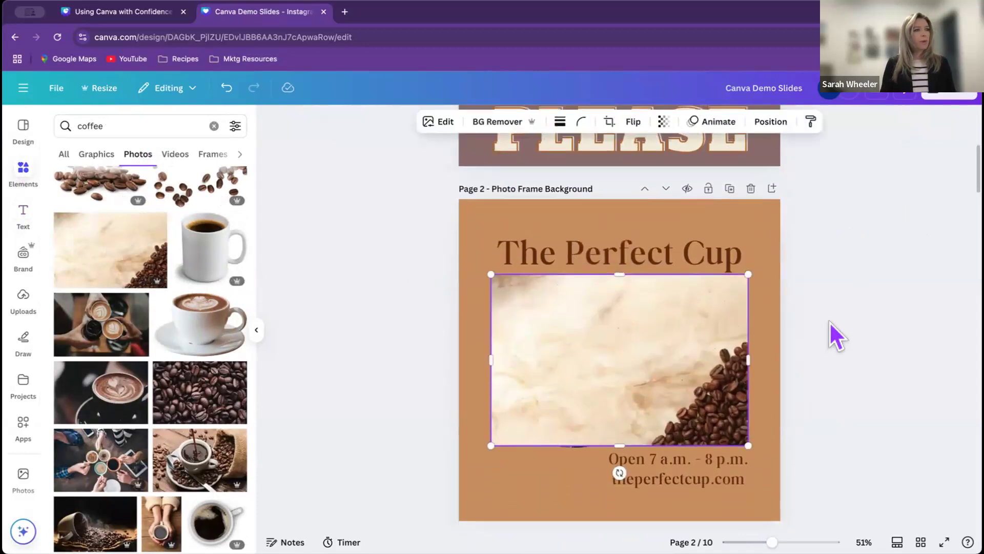
drag(489, 236, 379, 152)
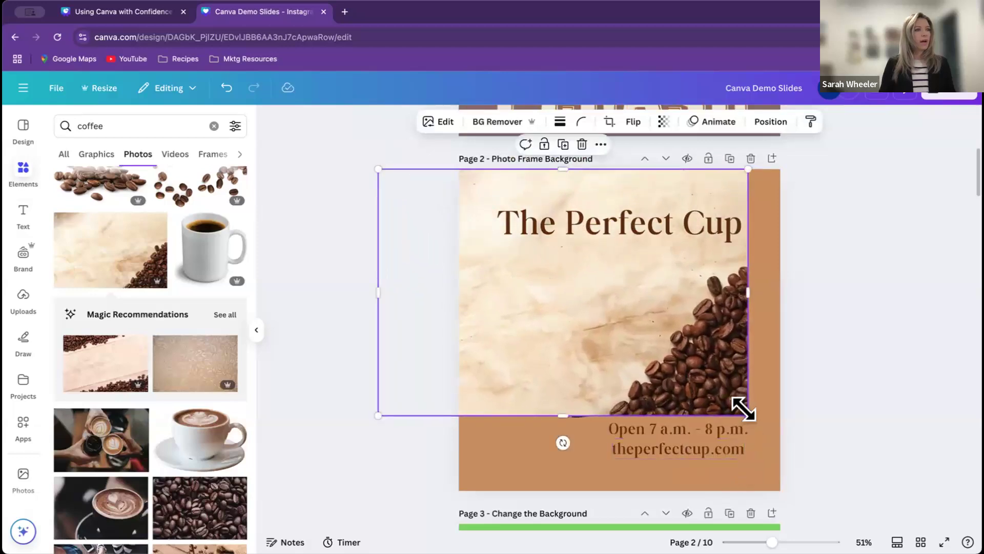
drag(744, 410, 844, 509)
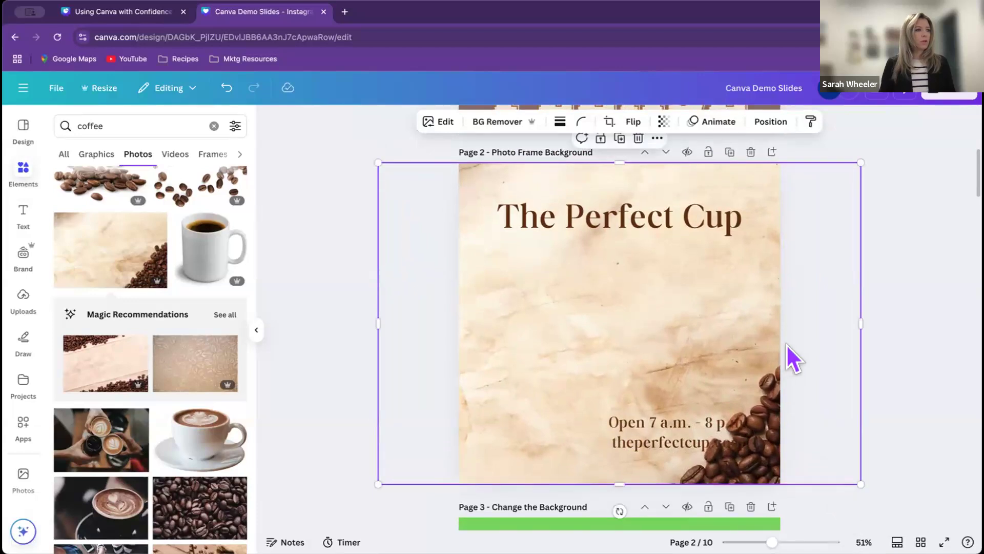
drag(793, 335, 721, 334)
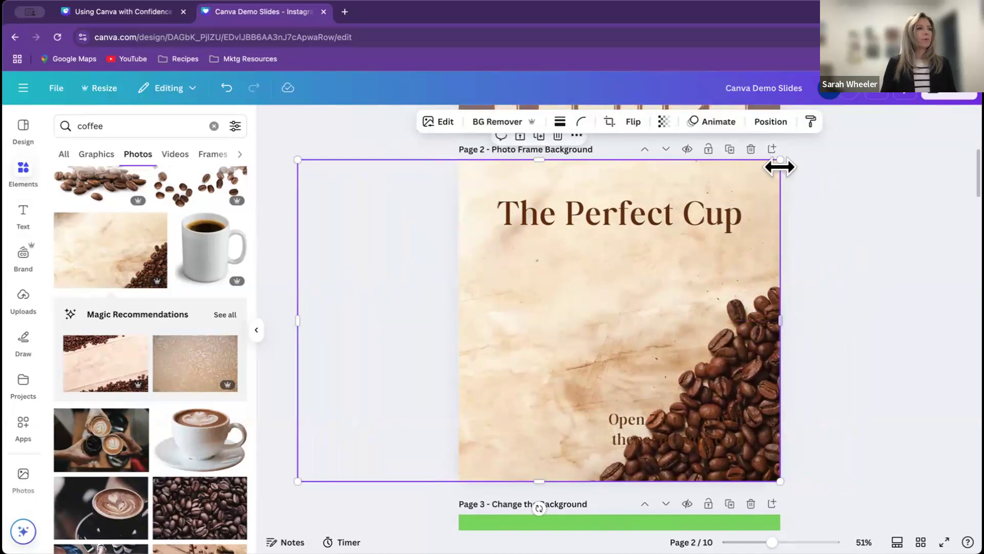
Step: Send the beige coffee bean photo on Page 2 backward behind the bean-filled cup frame
click(770, 123)
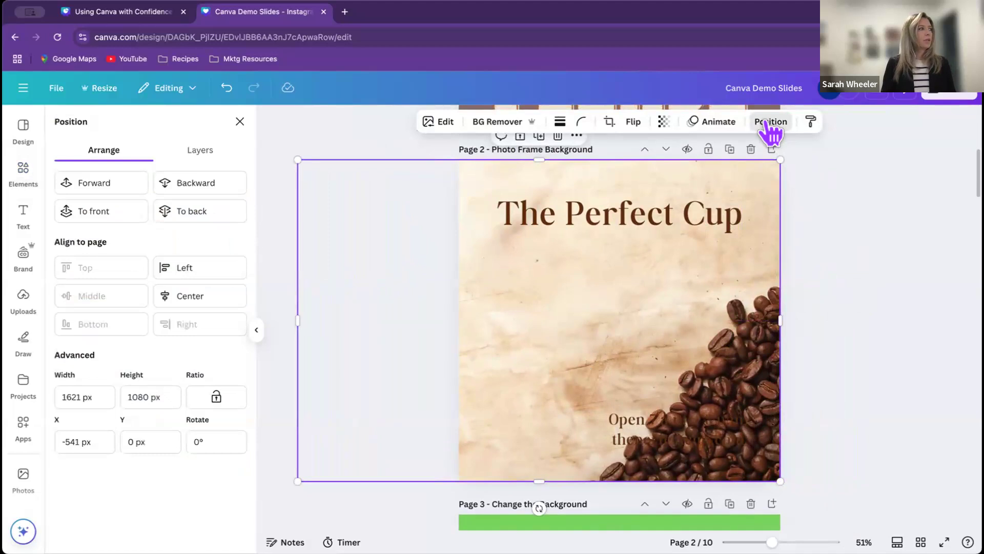
click(195, 184)
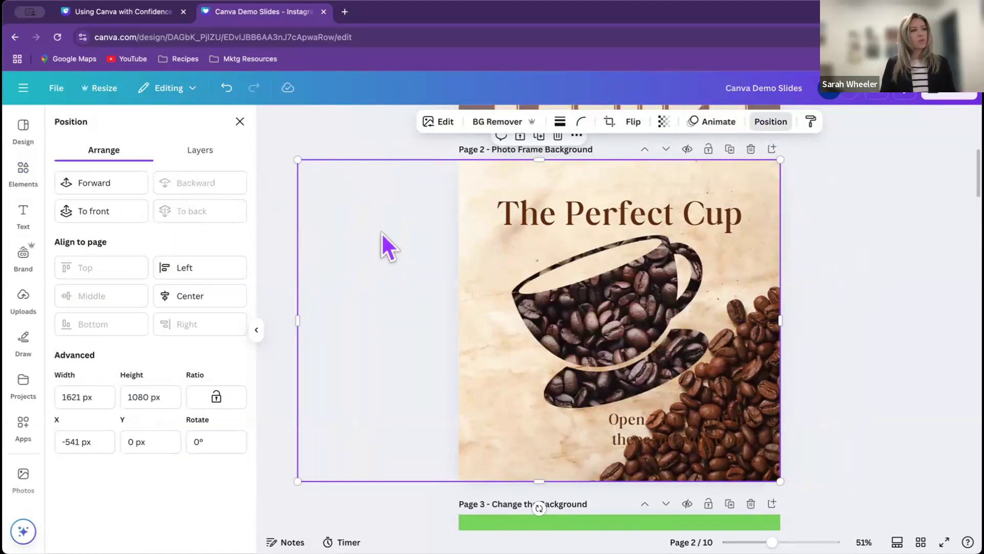
Step: Group the opening hours line and the website line on Page 2
click(695, 428)
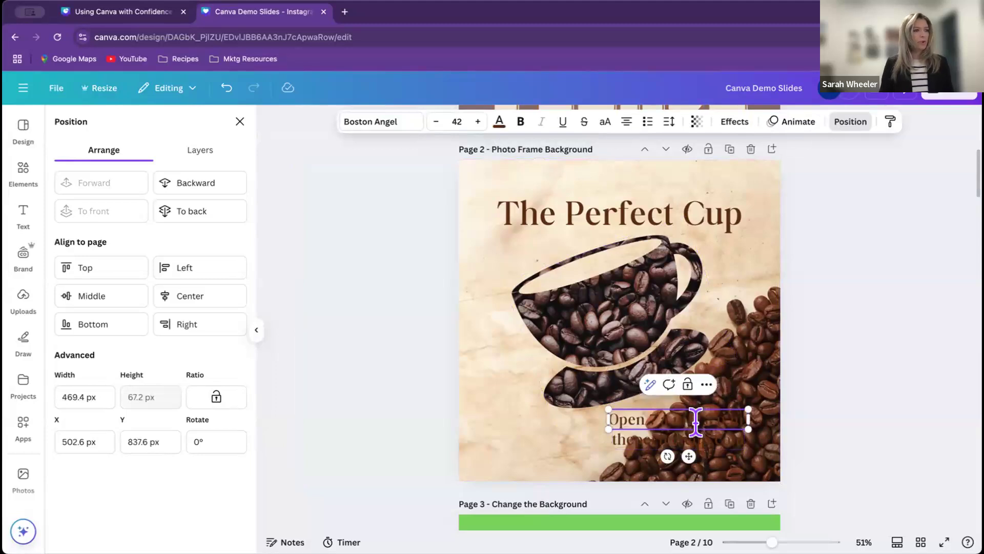
shift+click(698, 437)
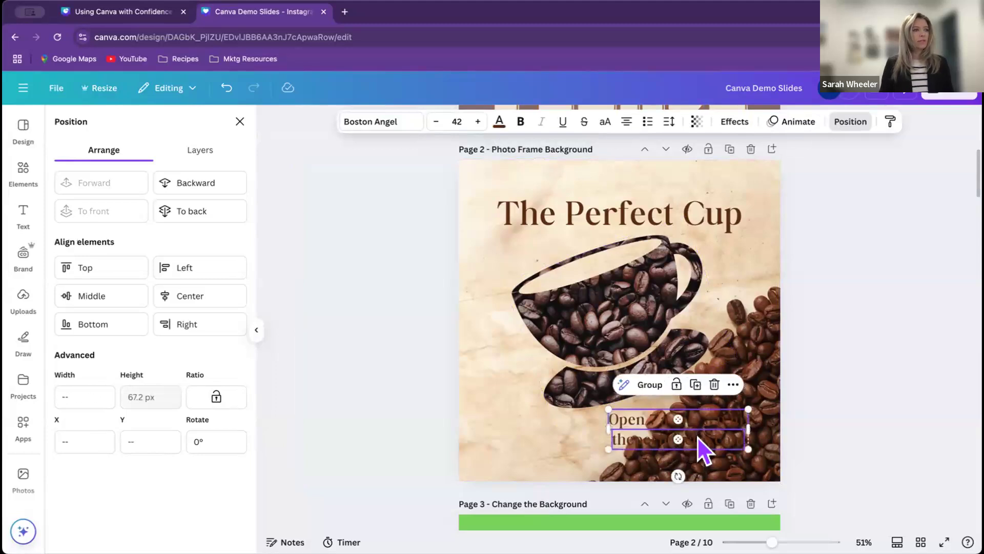
click(648, 384)
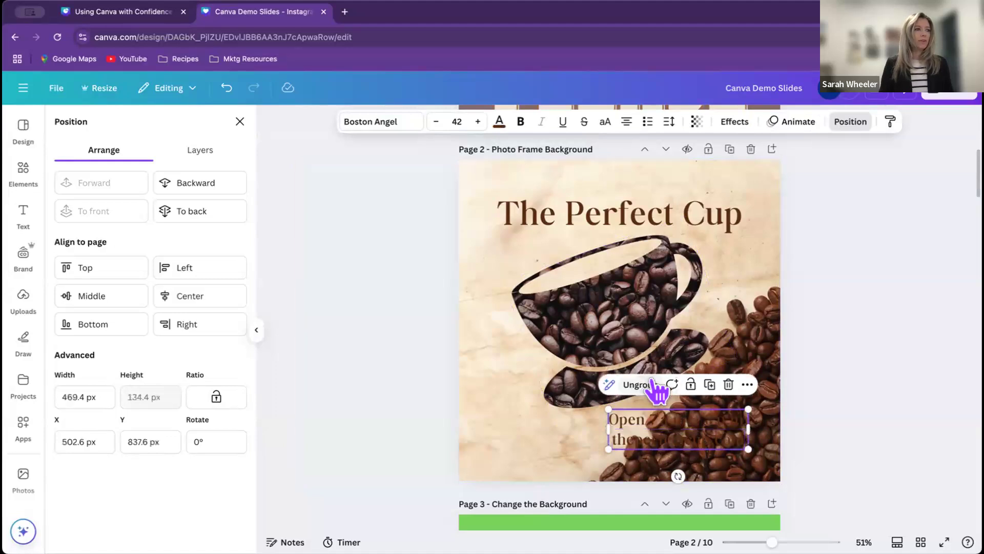
Step: Change both the website line and the opening hours line inside the group to white (#ffffff)
click(654, 421)
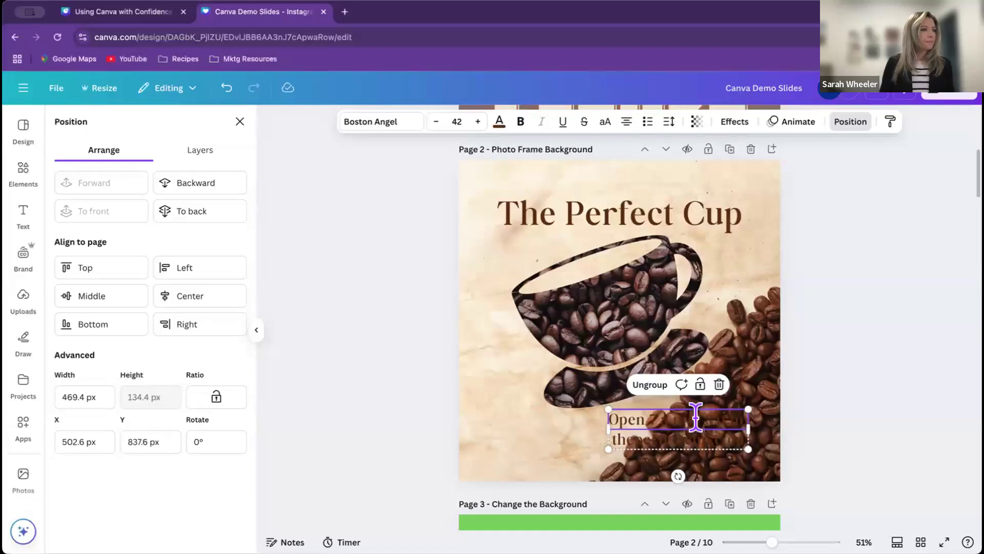
click(693, 418)
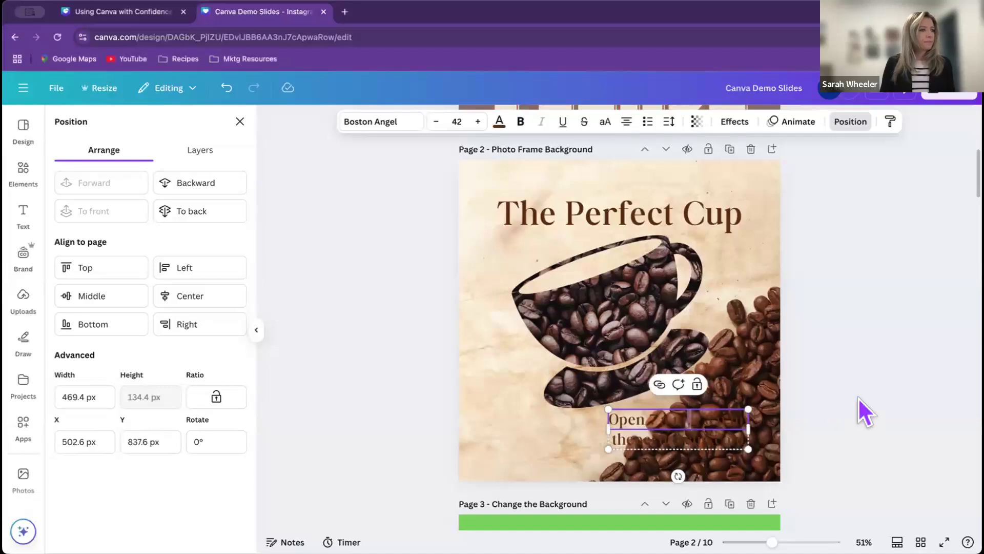
click(858, 397)
click(659, 438)
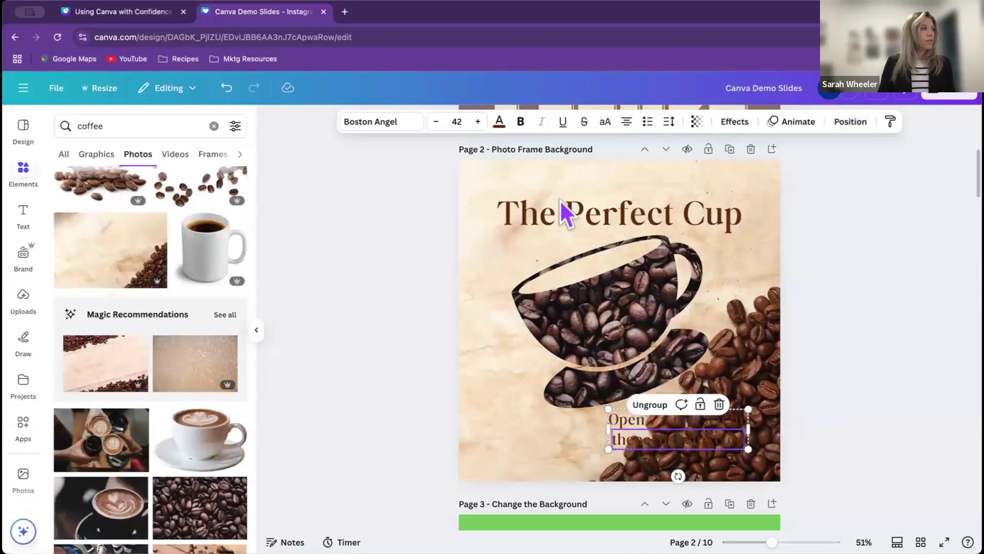
click(499, 123)
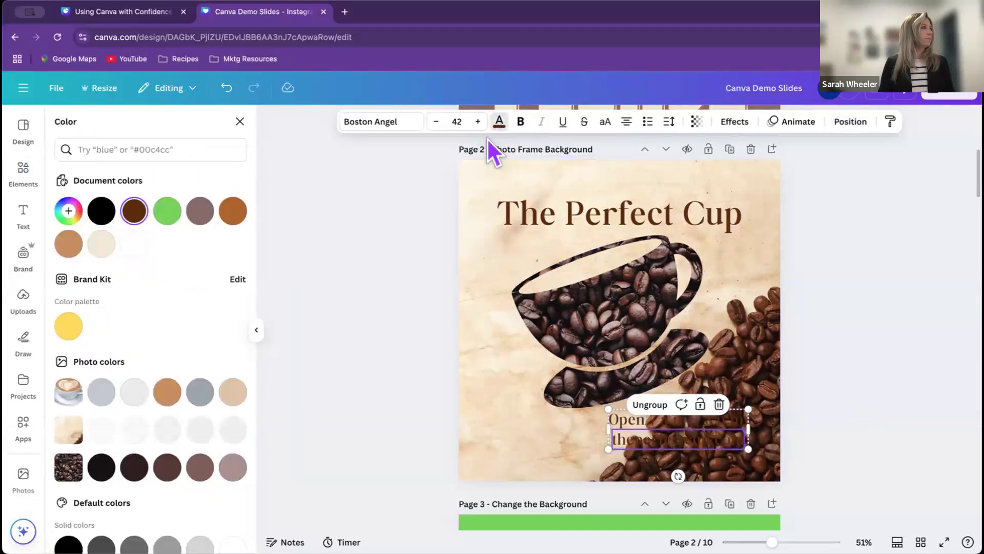
click(134, 246)
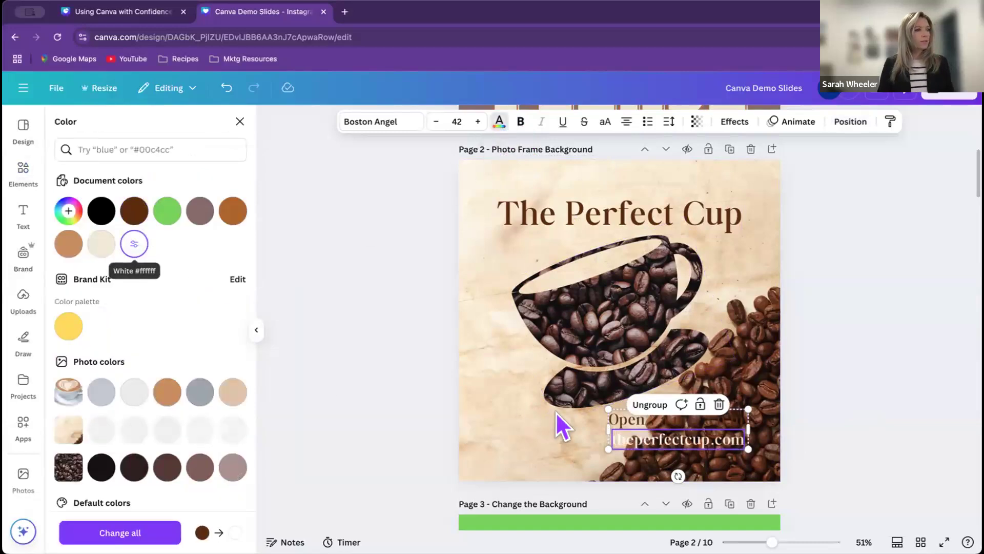
triple_click(666, 412)
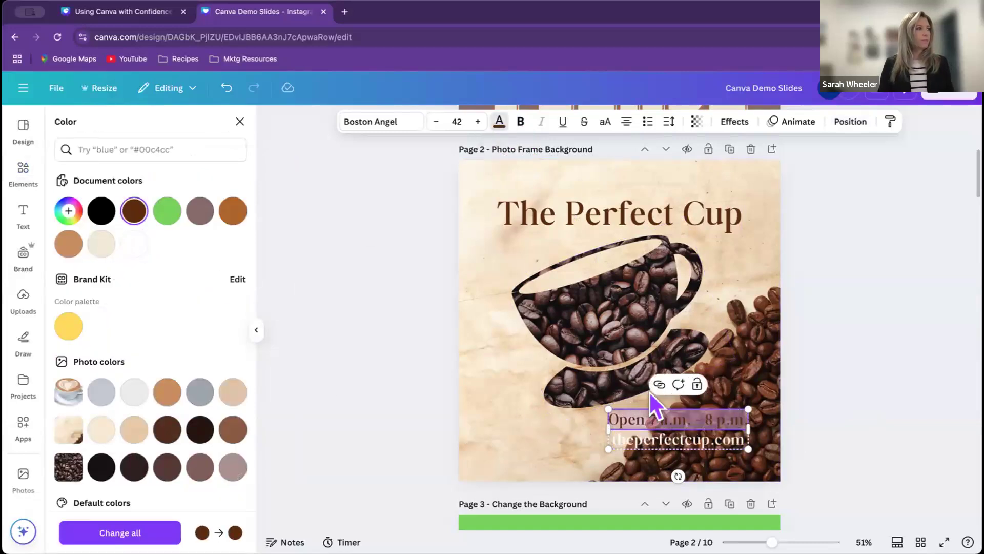
click(134, 244)
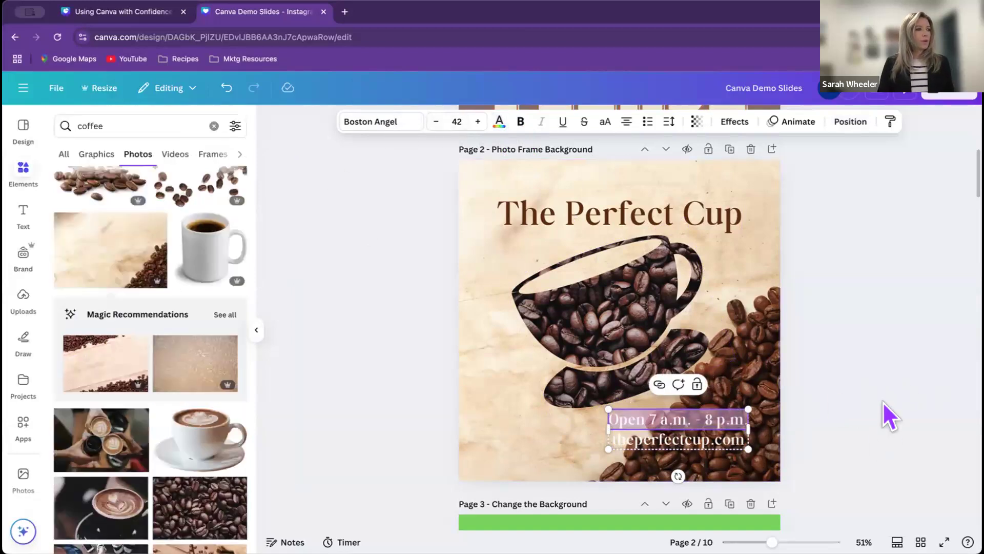
Step: Move the grouped hours and website text further over the coffee beans in Page 2's lower-right corner
click(845, 428)
click(687, 439)
drag(706, 438, 705, 418)
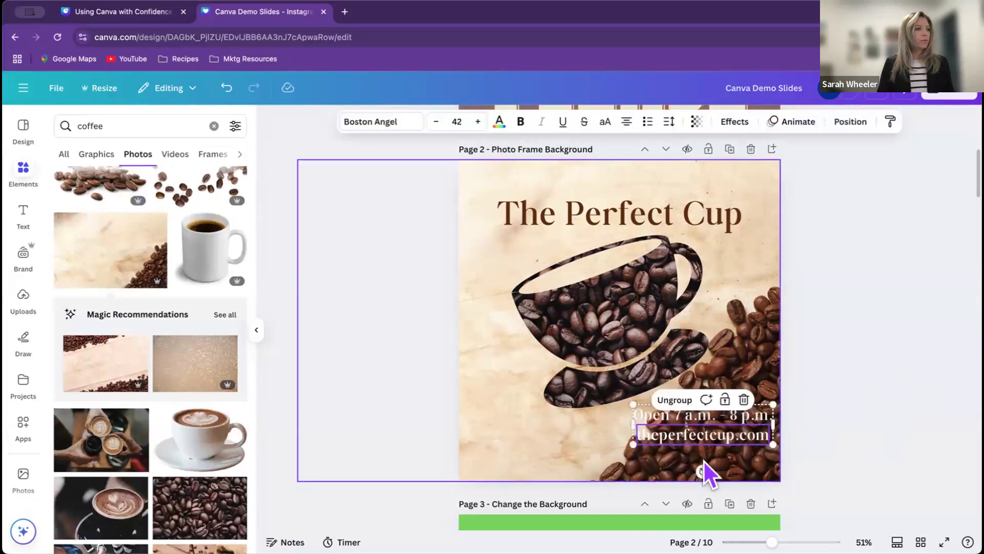
Step: Enlarge the beige background photo outward from its lower-right corner so the coffee beans fill more of Page 2
click(704, 461)
drag(291, 154, 220, 103)
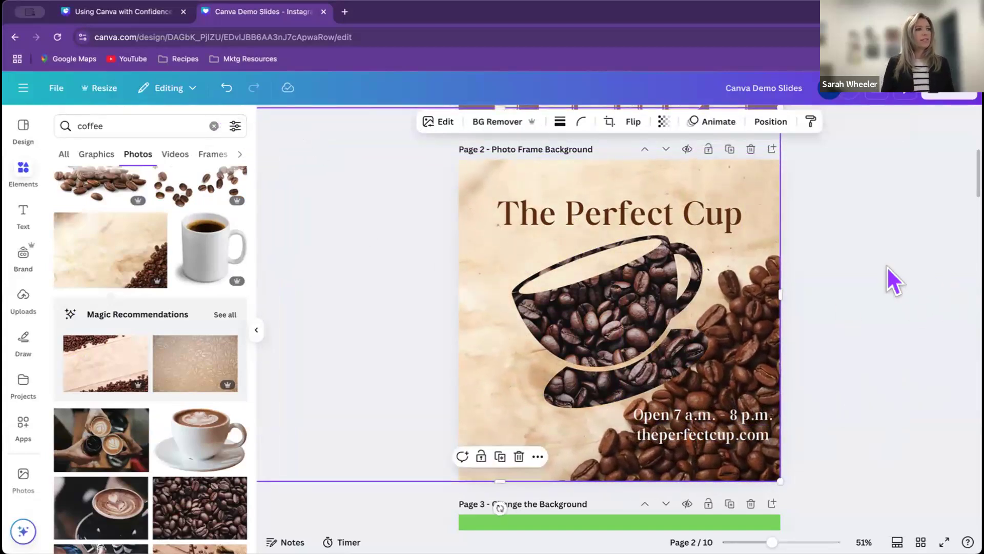
click(867, 266)
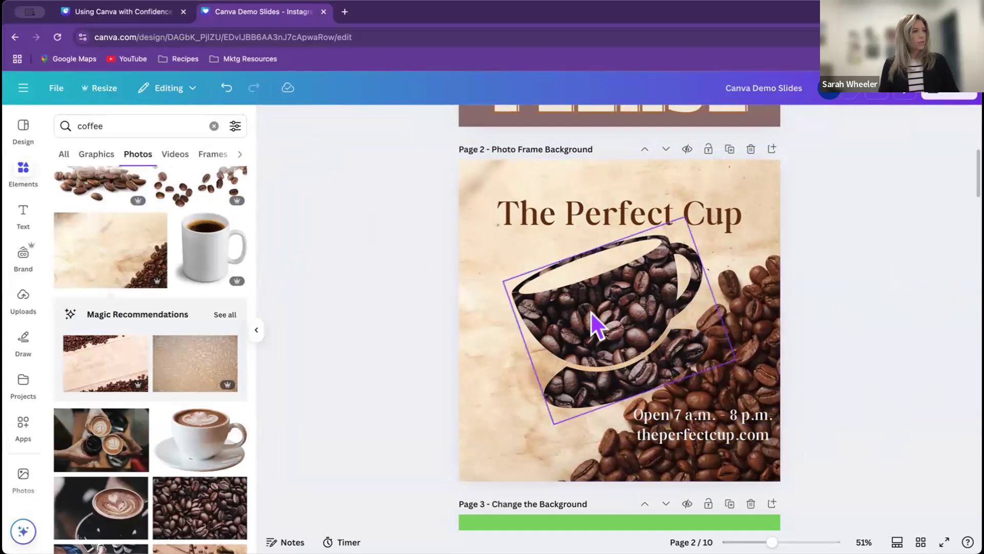
Step: Delete the bean-filled coffee cup frame from Page 2
click(597, 325)
key(Delete)
key(Delete)
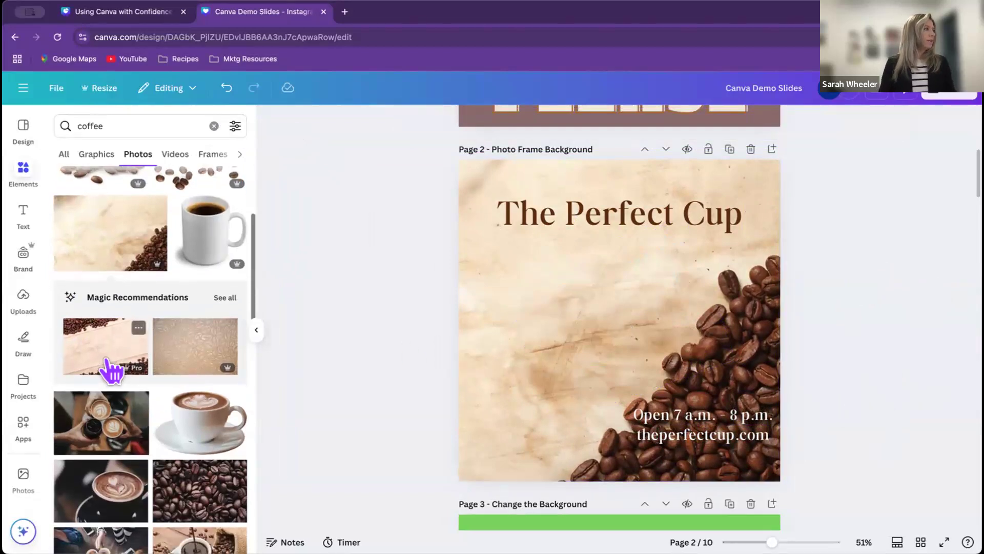
Step: Add the painted coffee cup graphic with saucer and spoon to Page 2, shrink it and center it below the title
scroll(103, 256, up, 2)
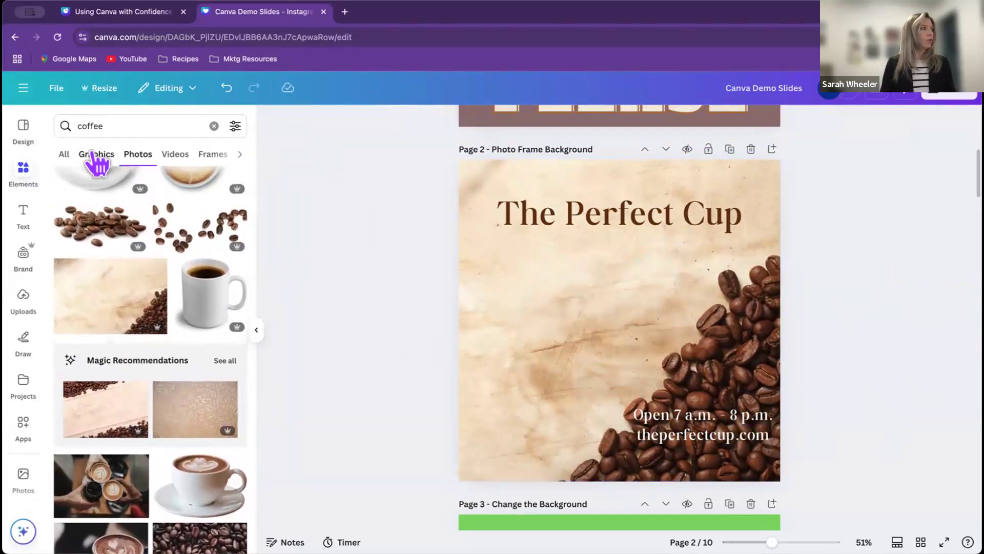
click(94, 155)
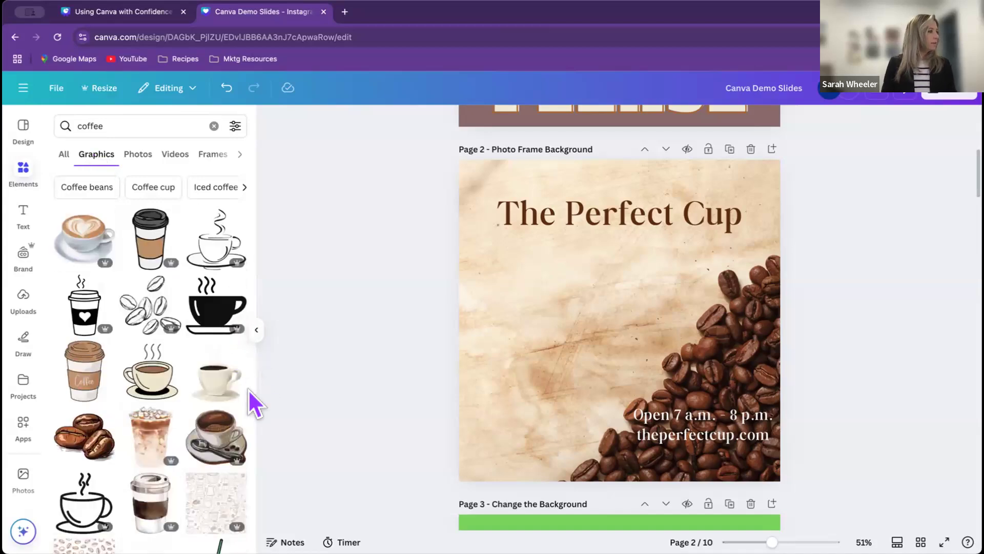
click(220, 443)
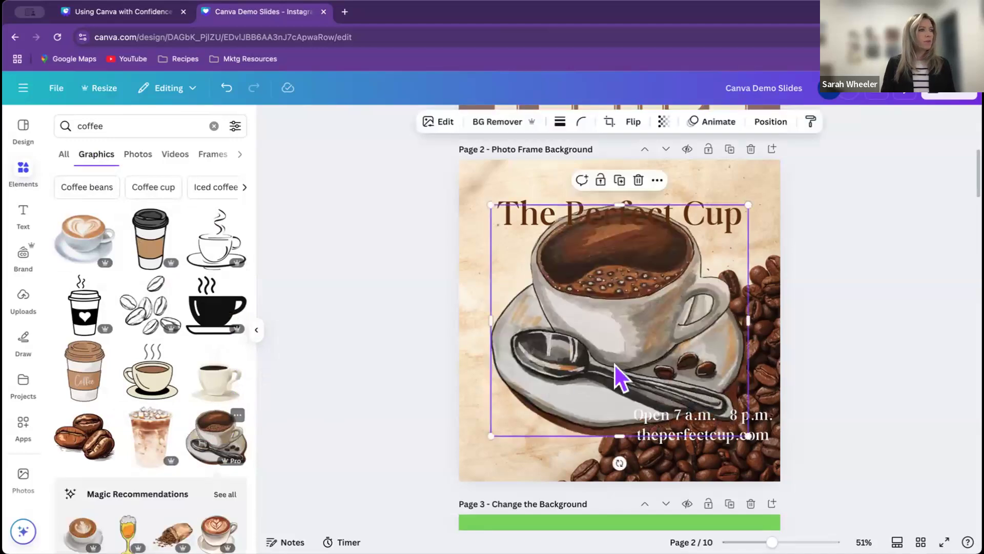
drag(742, 199, 657, 285)
drag(600, 348, 641, 328)
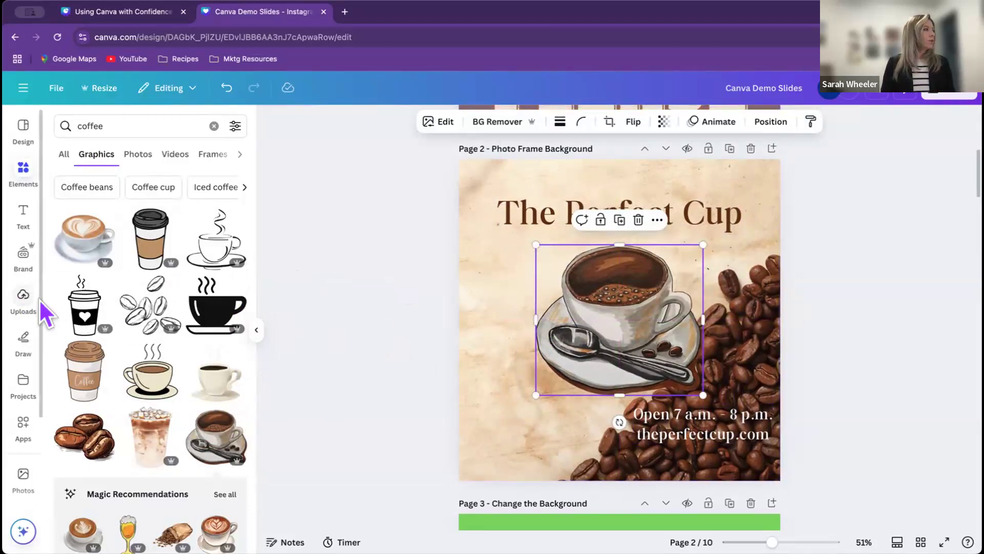
Step: Look over the uploaded images, return to the elements library and clear its coffee search
click(23, 298)
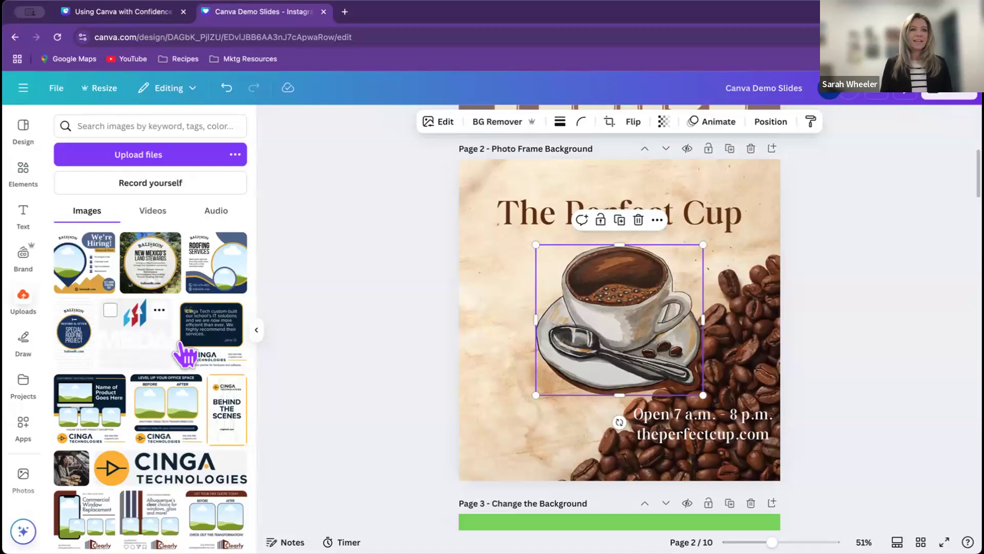
scroll(61, 256, down, 1)
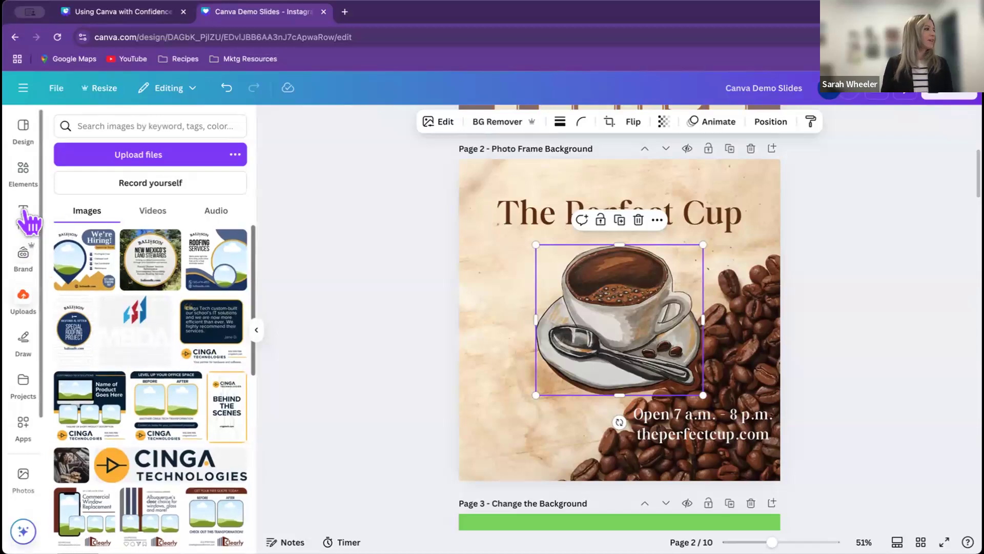
click(23, 171)
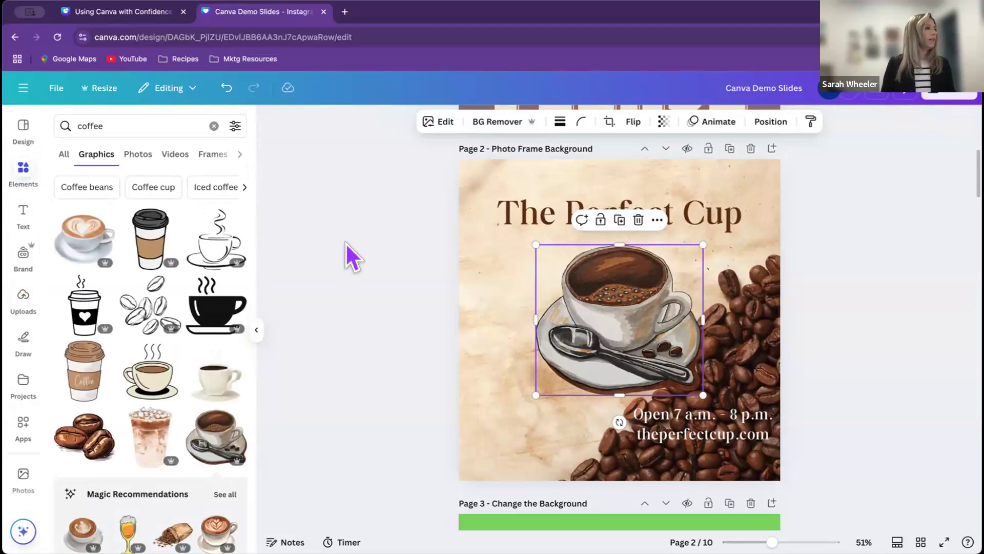
click(214, 126)
click(405, 239)
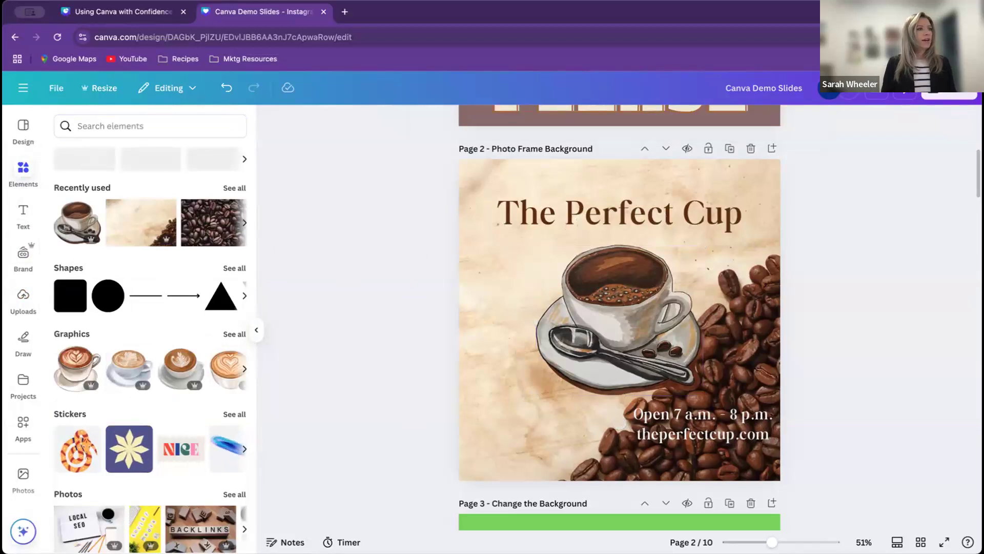
Step: Return to Page 1, select the "Good Morning!" text and check its animation option
scroll(841, 291, up, 5)
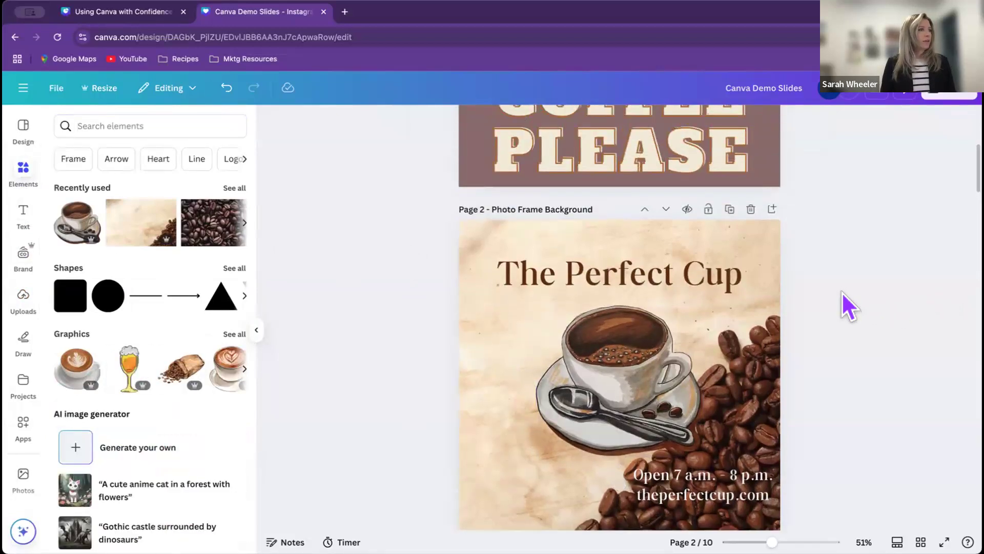
scroll(841, 291, up, 2)
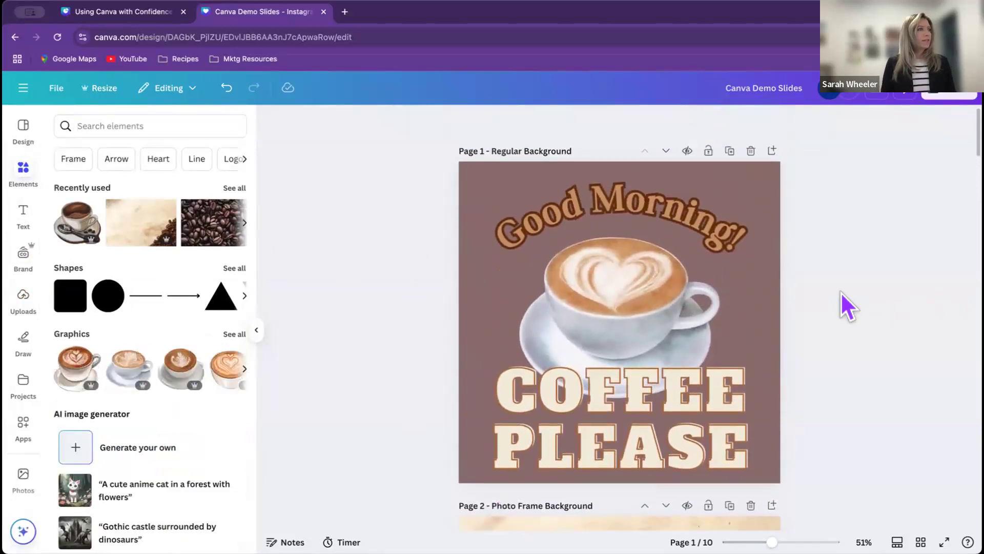
click(752, 276)
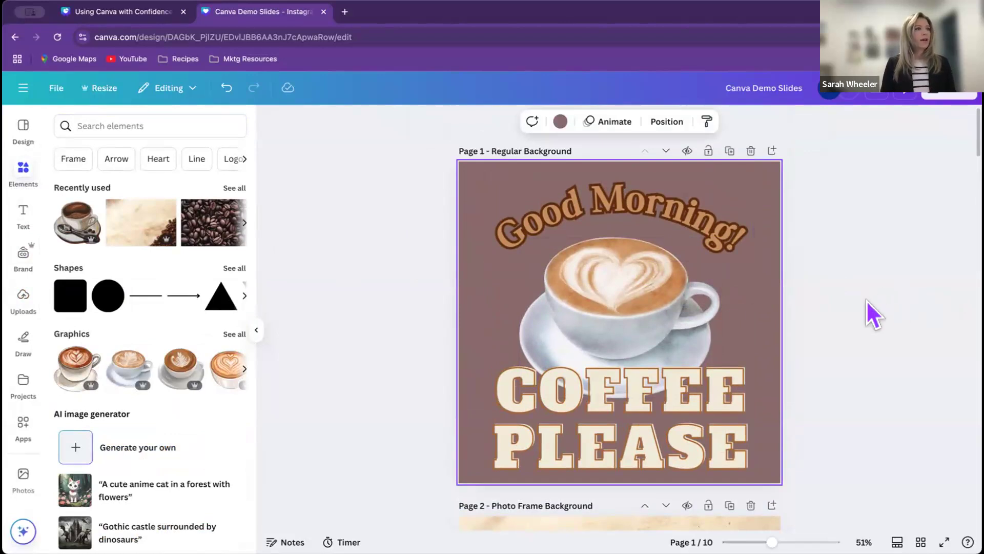
click(674, 204)
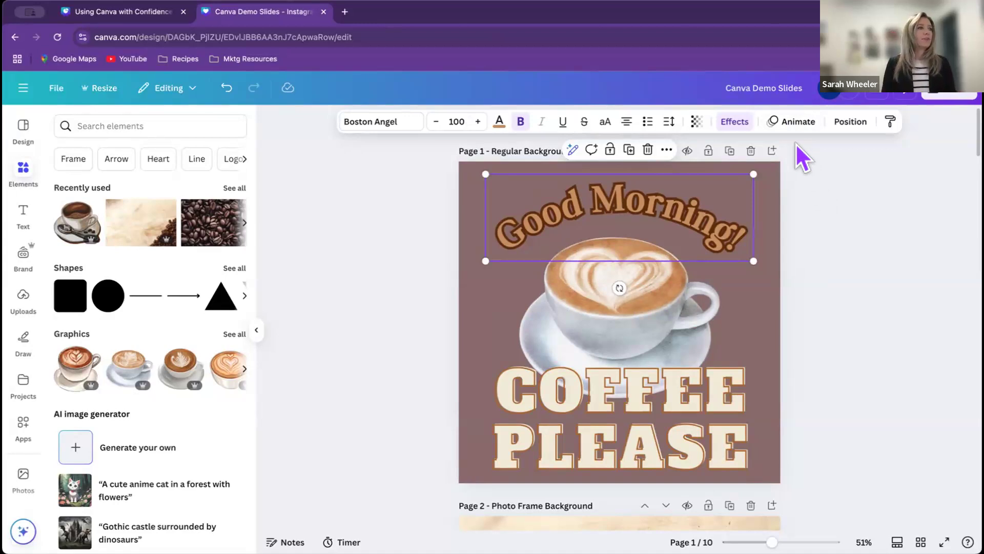
click(792, 126)
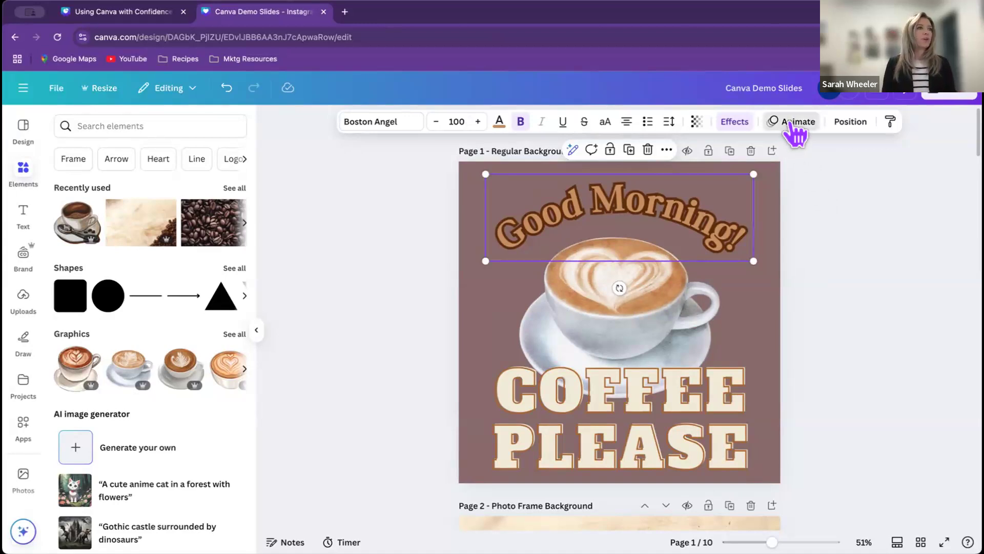
click(793, 126)
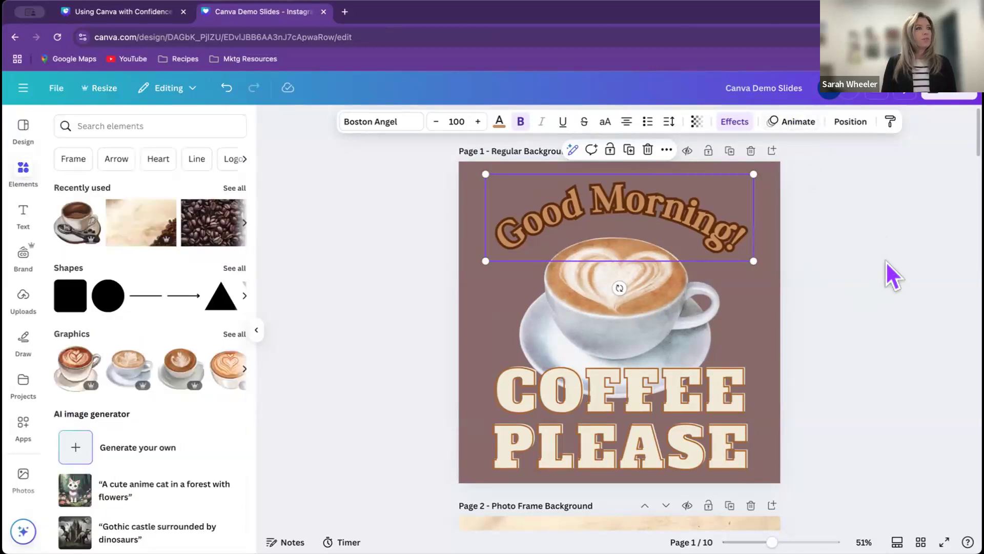
Step: Copy the design's template link from the sharing options and bring the template link view up again
click(943, 96)
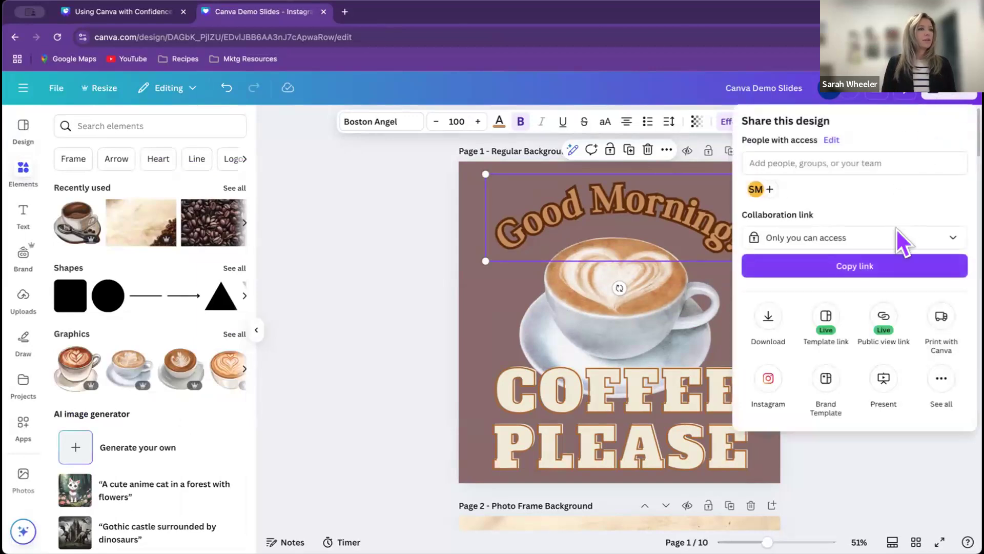
click(823, 312)
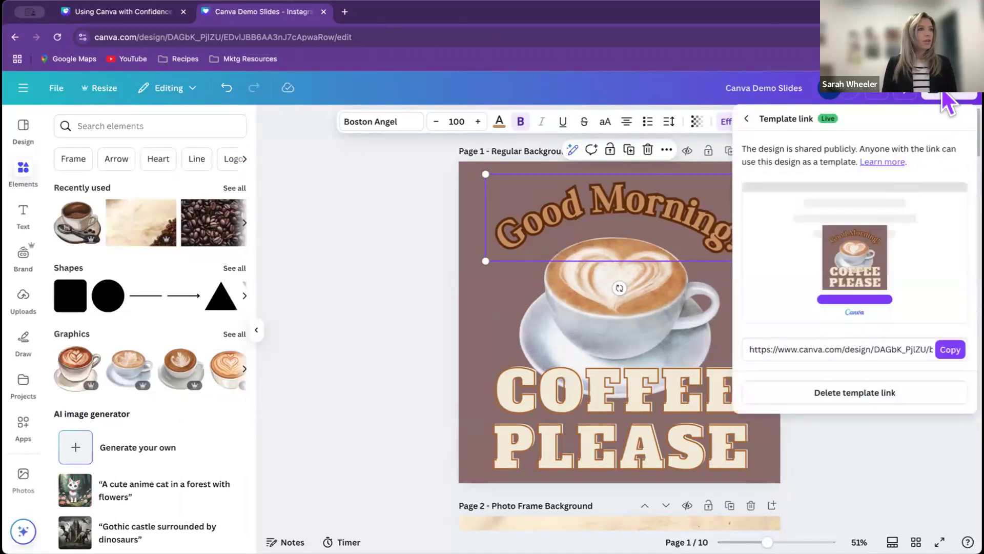
click(949, 349)
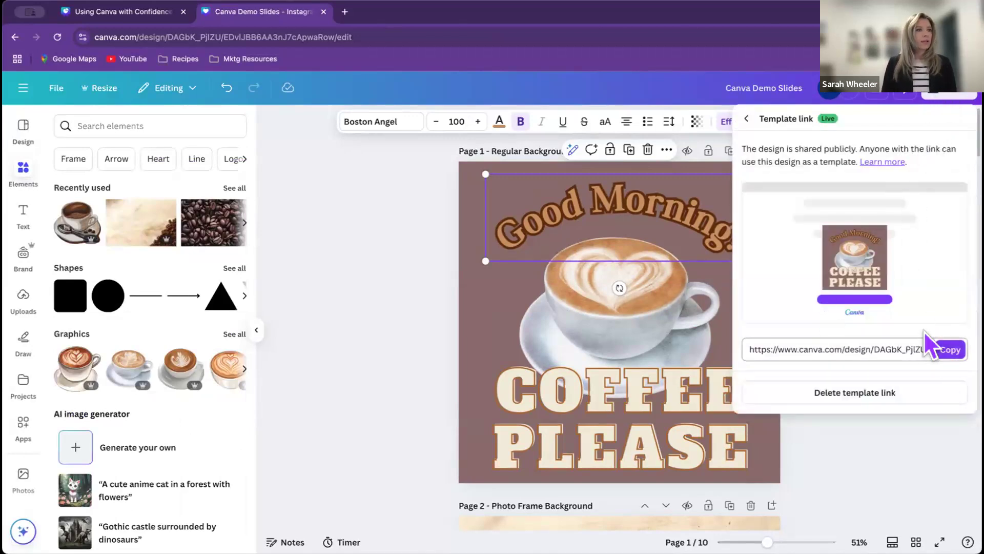
click(745, 118)
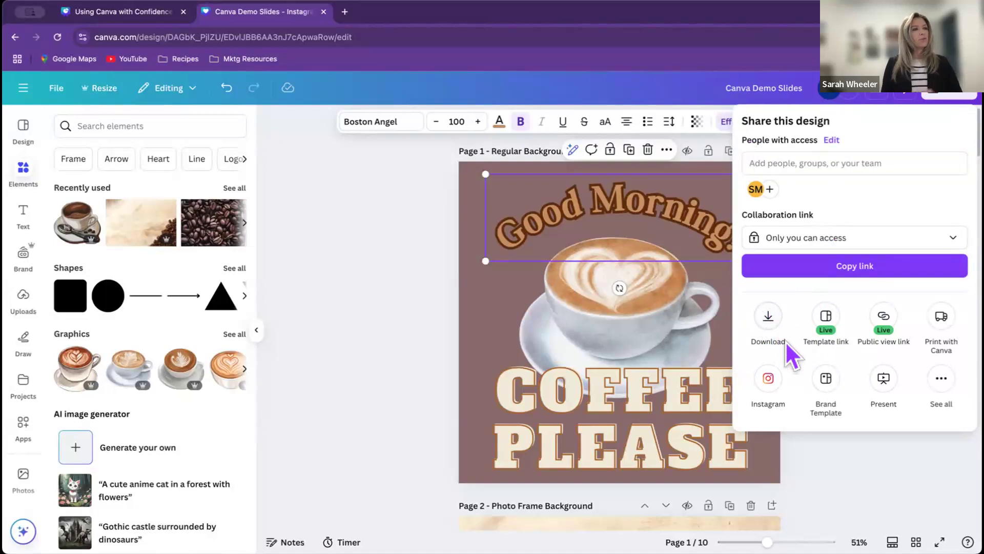
click(822, 315)
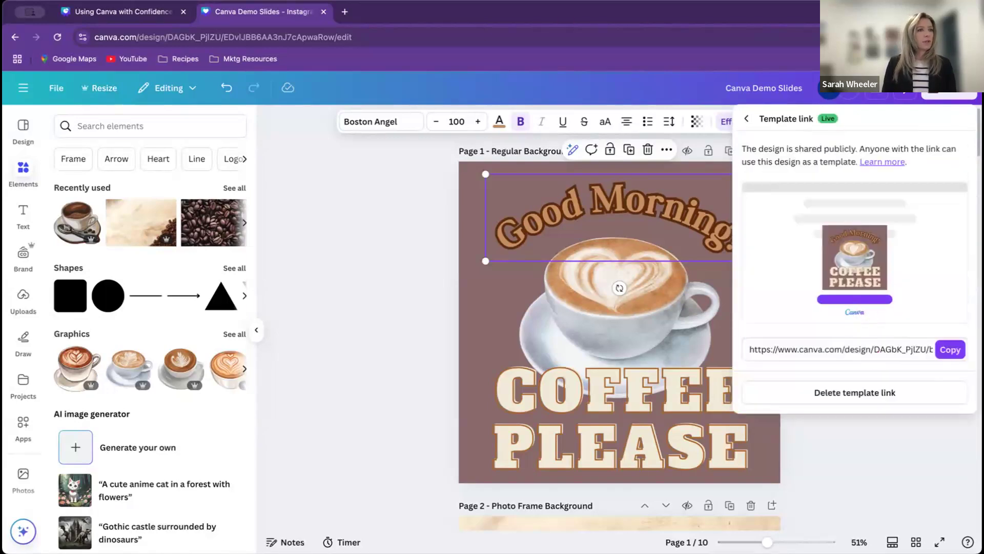
Step: Copy the design's template link again and leave the sharing options with nothing selected on Page 1
click(951, 352)
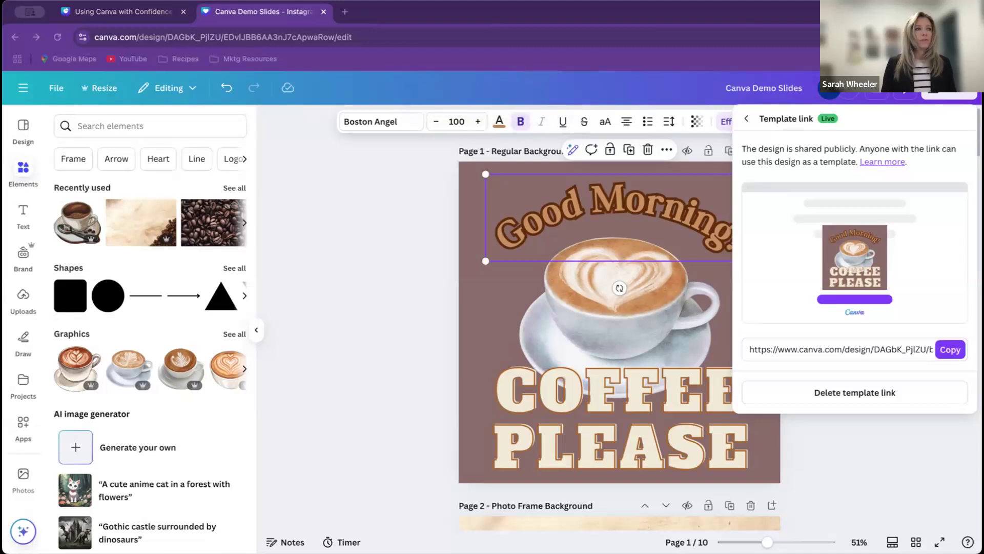
click(746, 119)
click(362, 239)
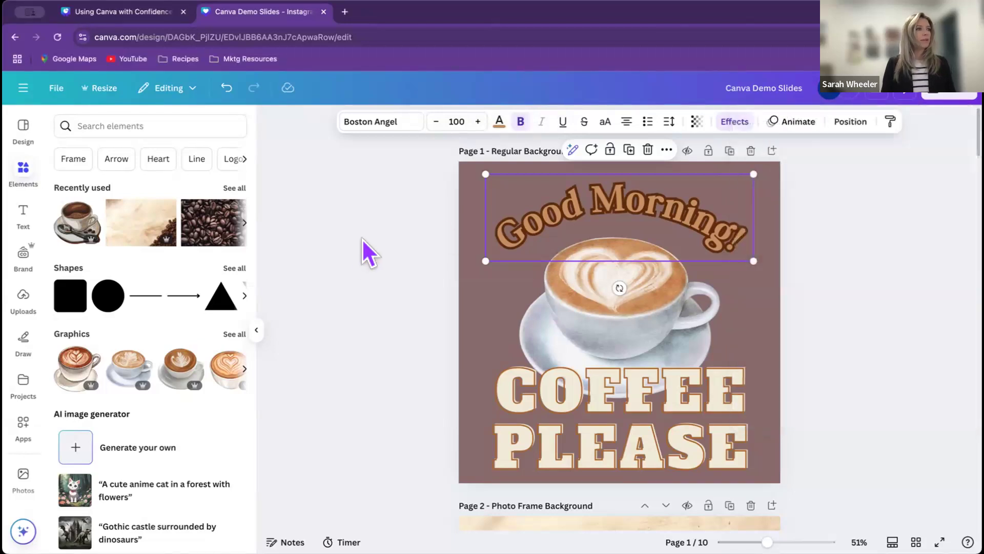
click(362, 238)
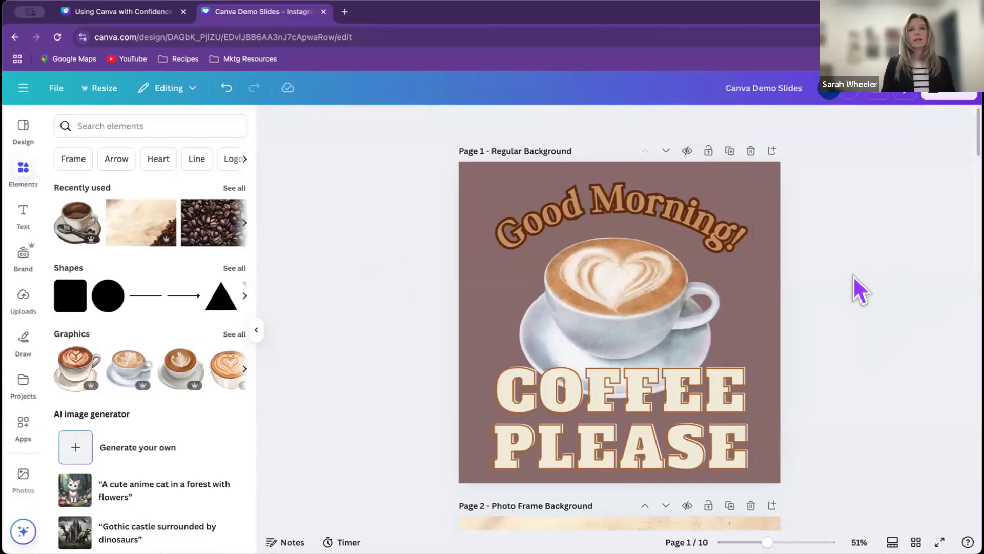
Step: Look over Pages 1 to 3 and select Page 3's green background to examine its background color option
scroll(849, 287, down, 4)
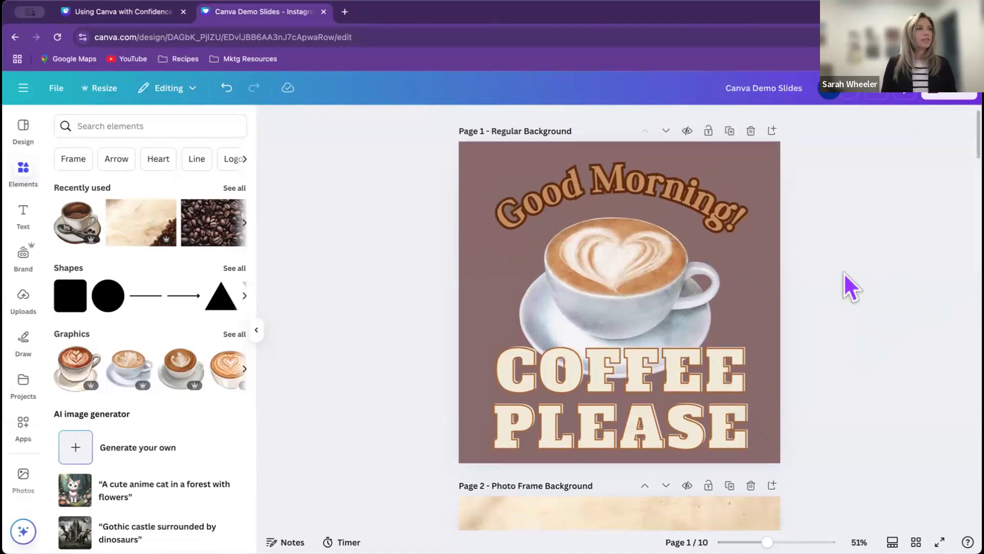
scroll(844, 272, down, 7)
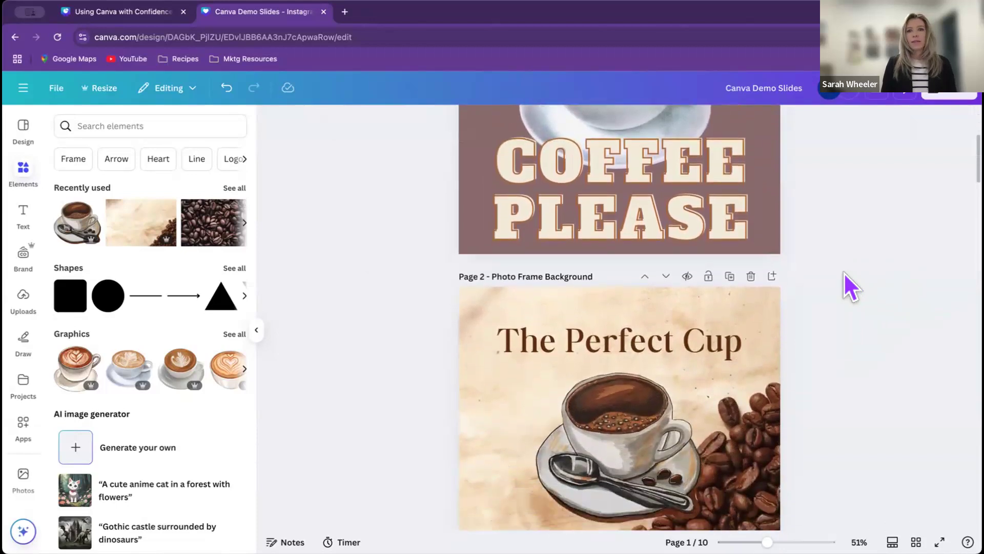
scroll(843, 273, down, 6)
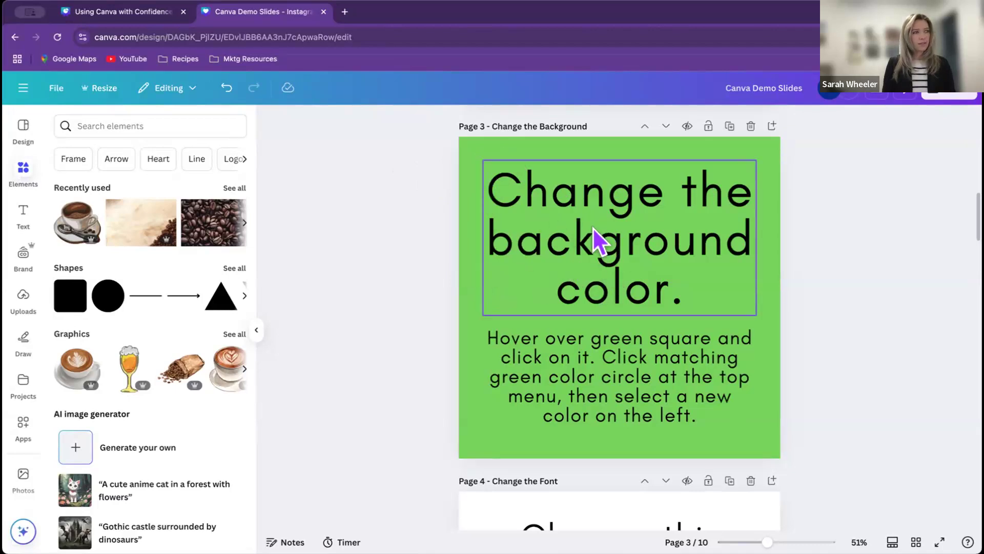
click(465, 343)
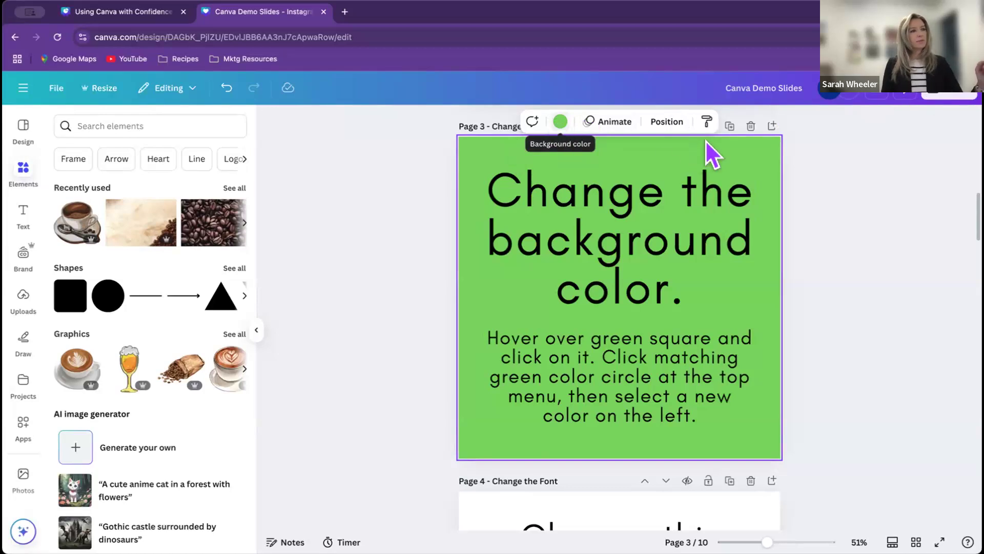
scroll(841, 193, up, 3)
scroll(838, 180, up, 5)
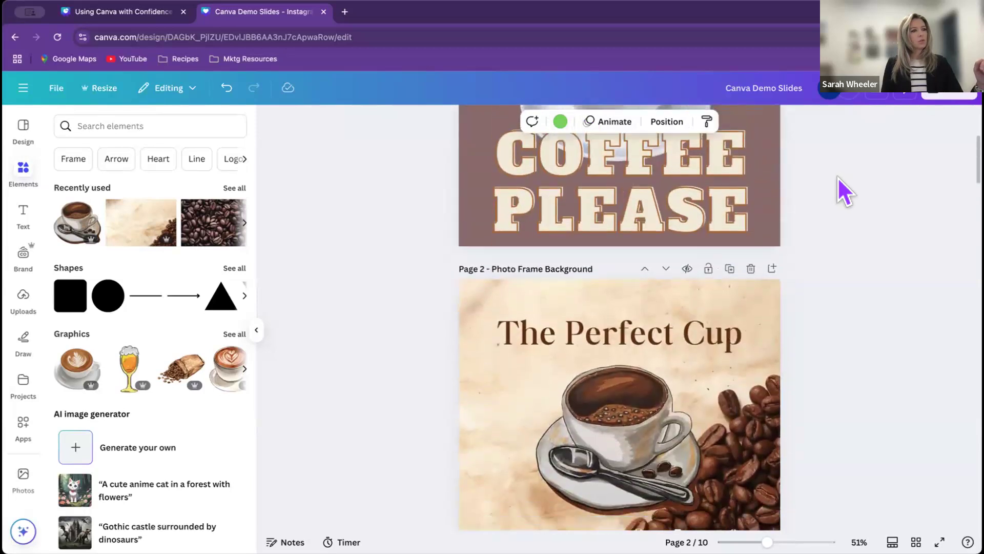
scroll(839, 177, down, 8)
scroll(841, 173, down, 1)
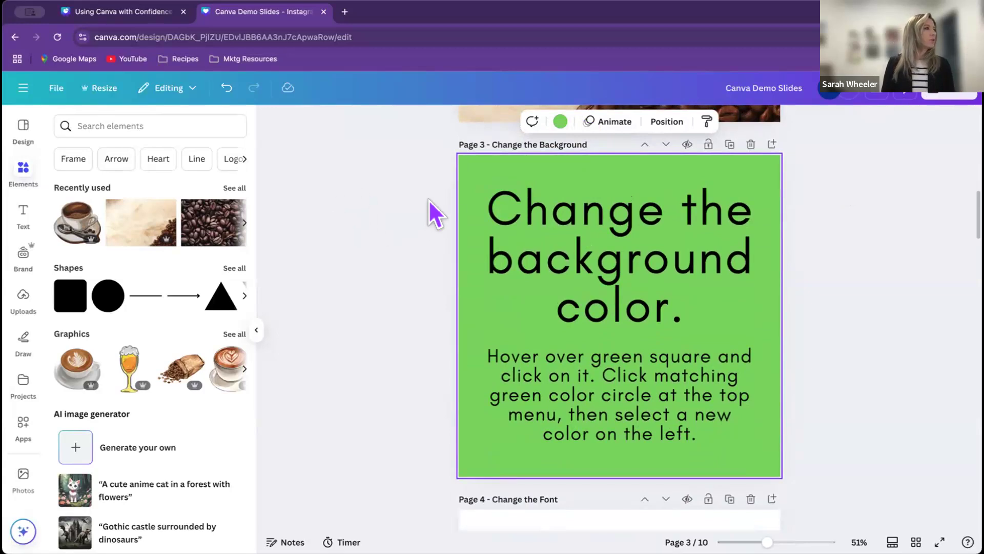
scroll(447, 204, up, 5)
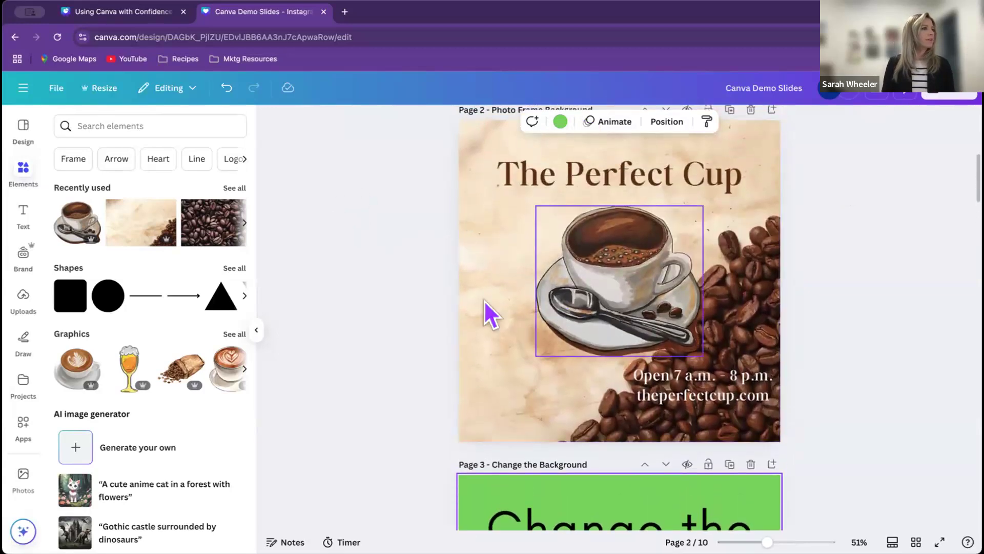
Step: Search the elements library for the recent term "coffee" and filter the results to Free items
click(472, 295)
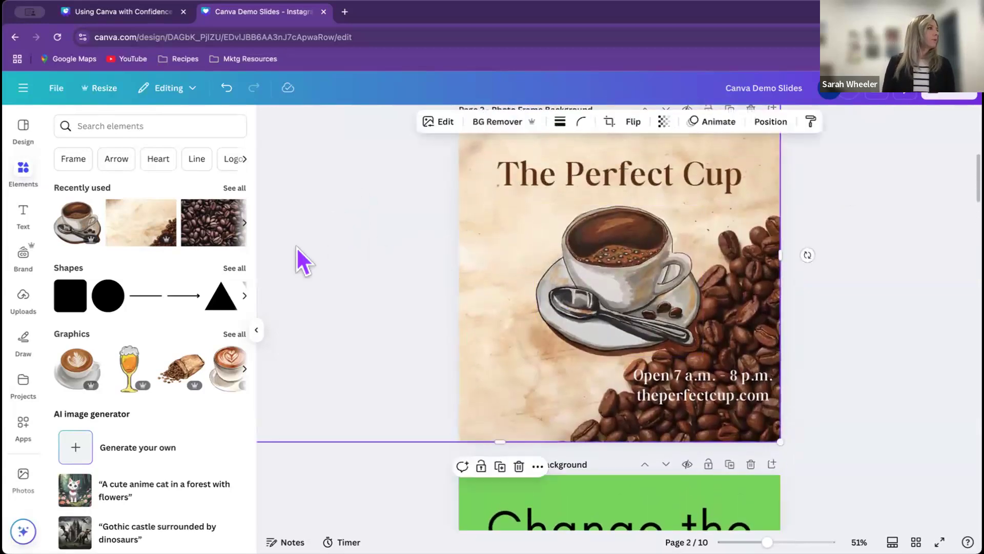
click(91, 126)
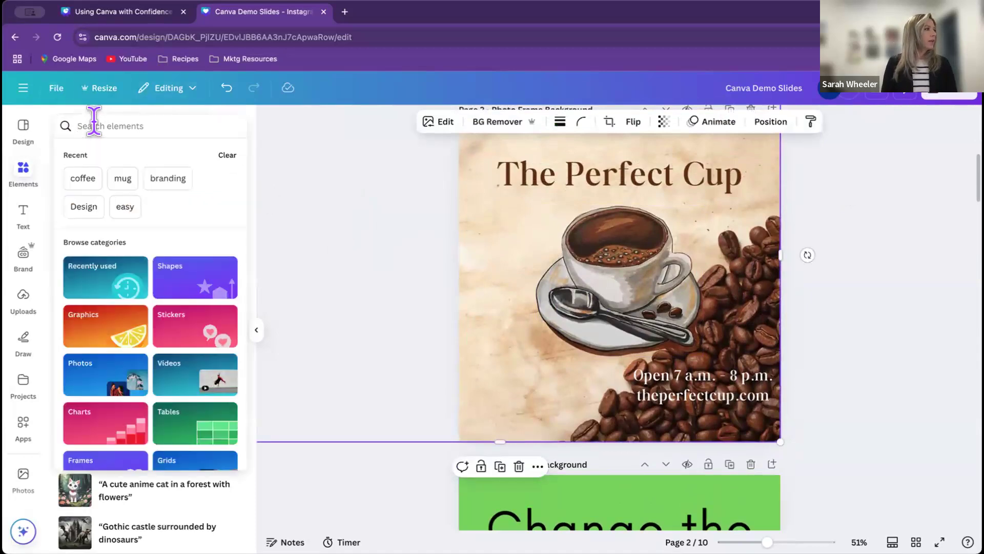
click(86, 180)
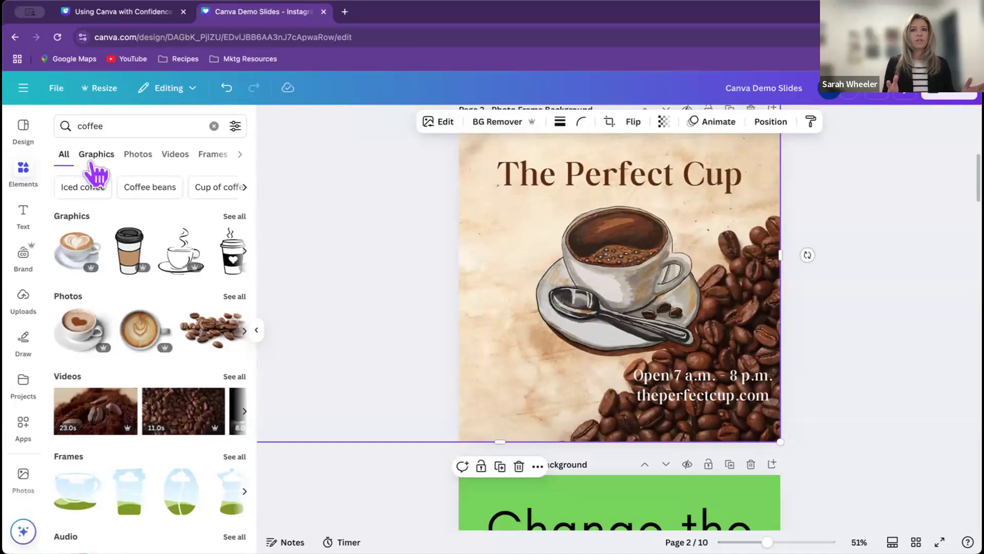
click(234, 126)
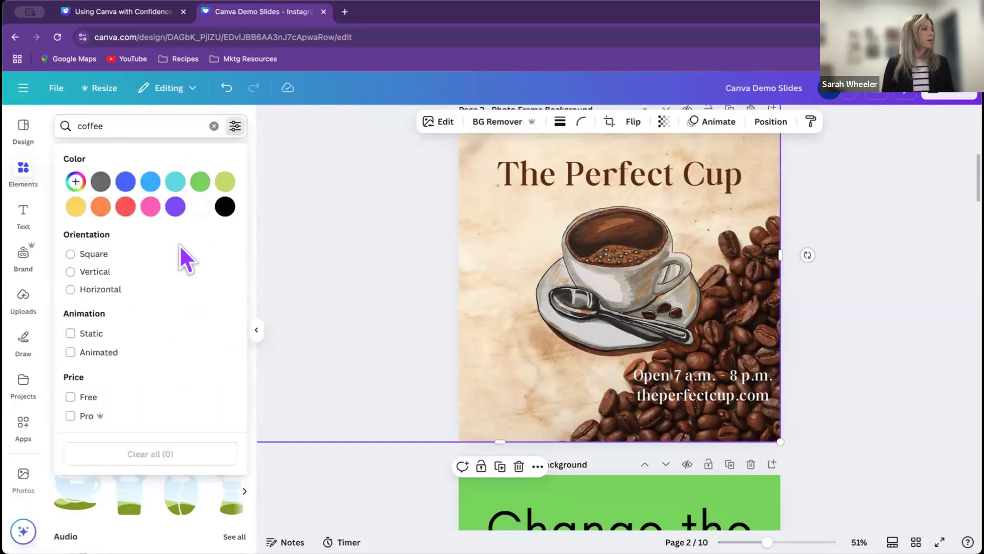
click(70, 391)
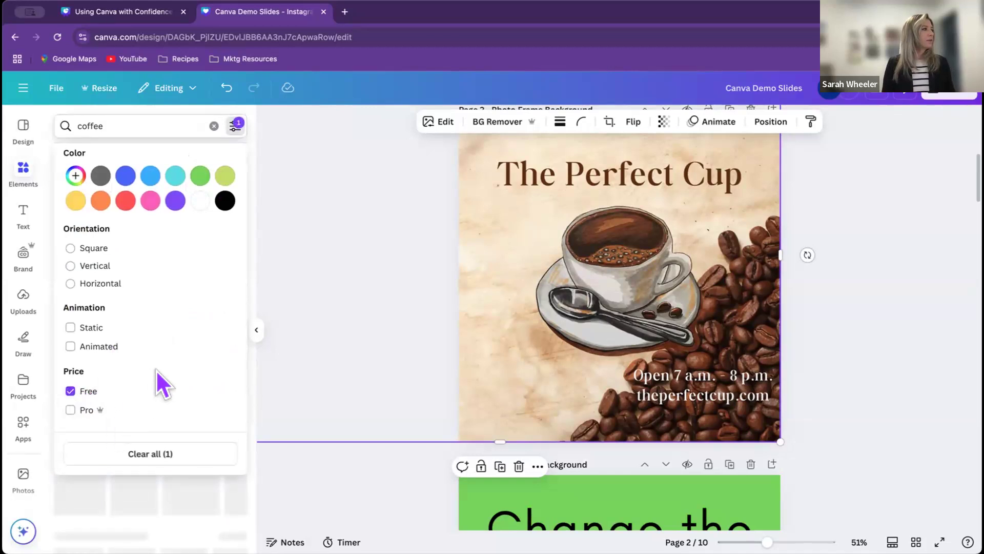
click(46, 130)
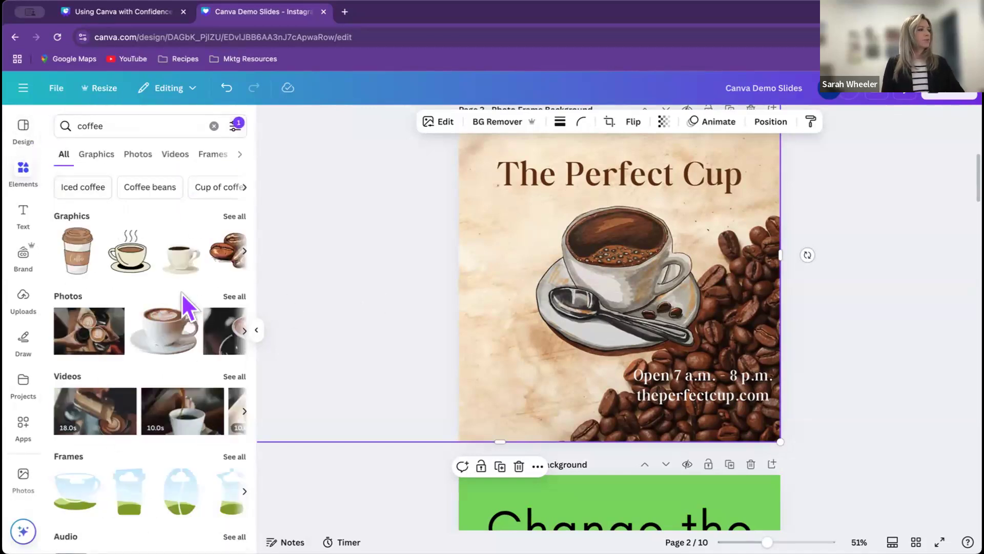
Step: Browse all the free coffee graphics and clear the search
click(234, 215)
scroll(180, 272, down, 1)
scroll(180, 272, down, 2)
scroll(179, 272, up, 4)
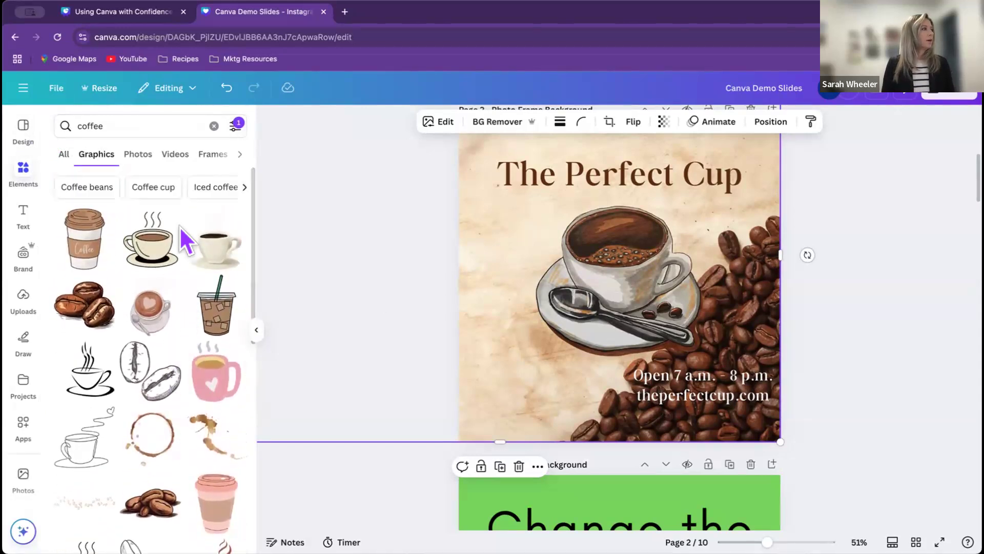
click(210, 124)
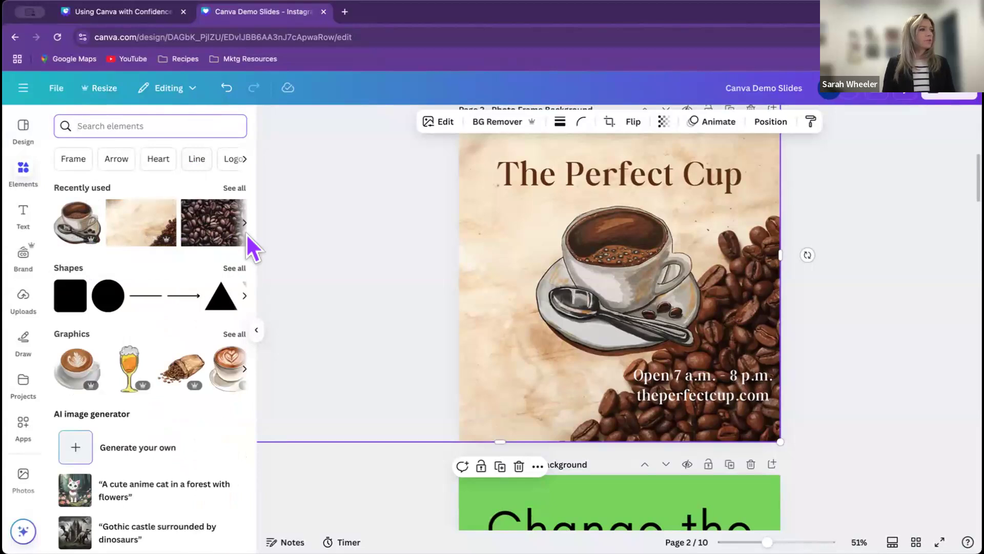
Step: Search the elements library for "dog" and limit the results to Free items
click(169, 126)
text(dog)
click(99, 179)
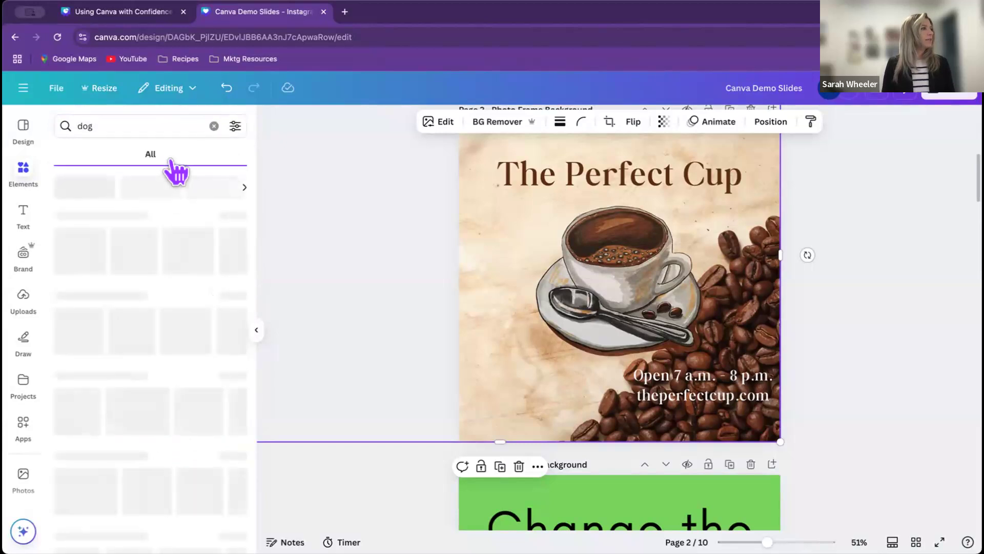
click(233, 126)
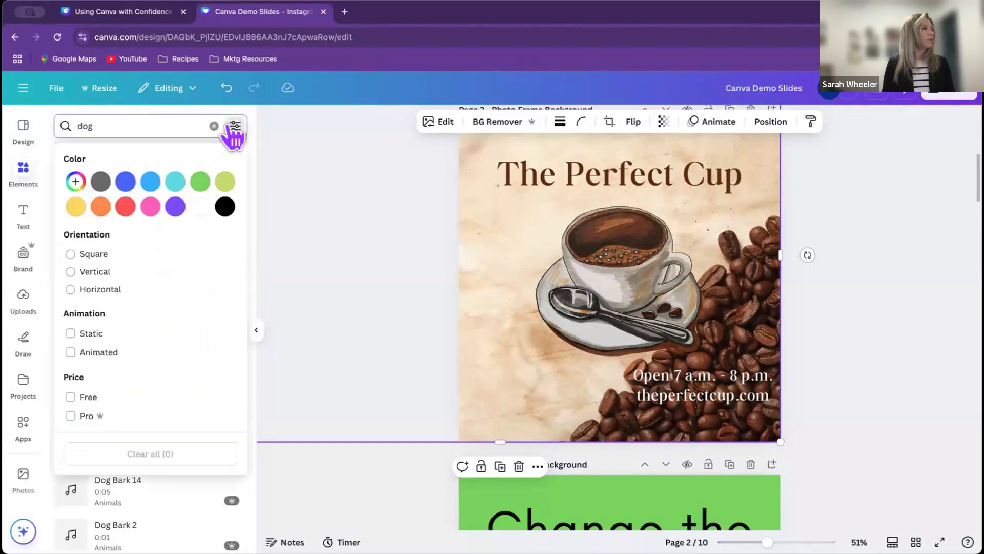
click(70, 397)
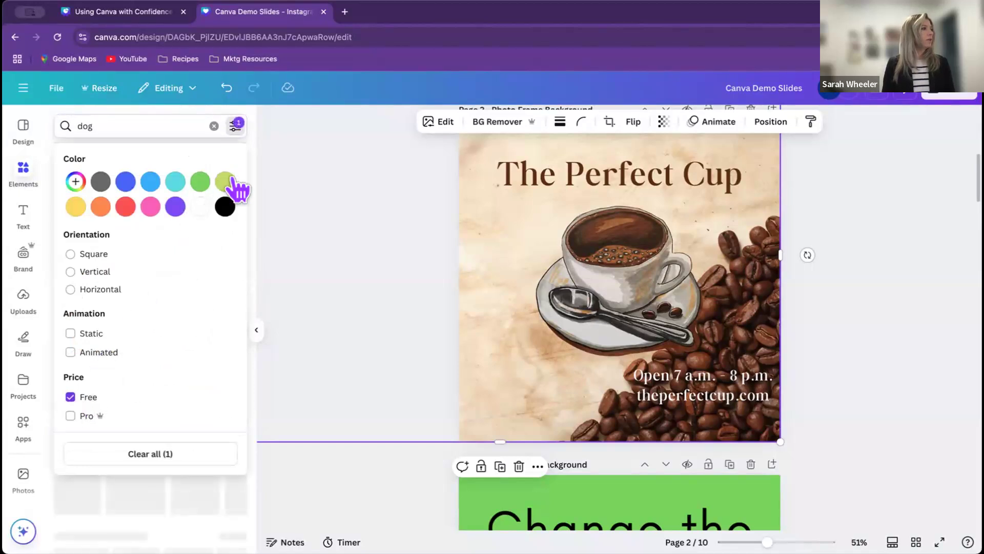
click(248, 176)
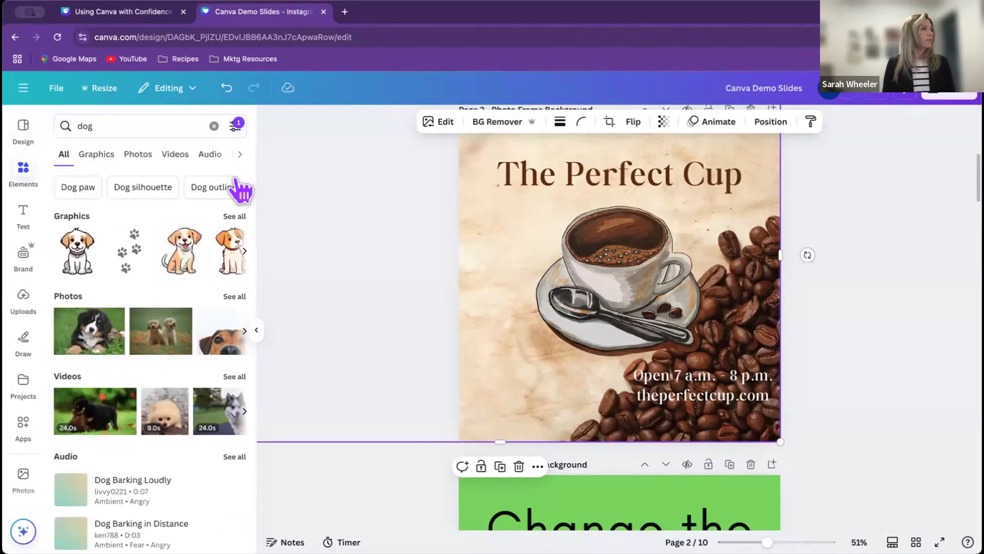
Step: Change Page 3's green background to the custom solid pink #D957B5 and close the color choices
click(856, 281)
scroll(831, 298, down, 5)
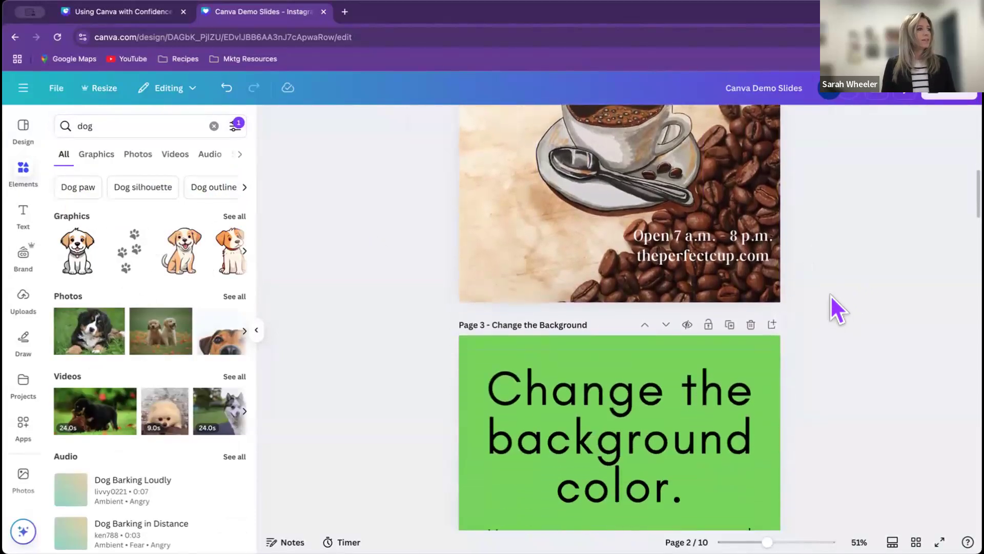
scroll(829, 296, down, 3)
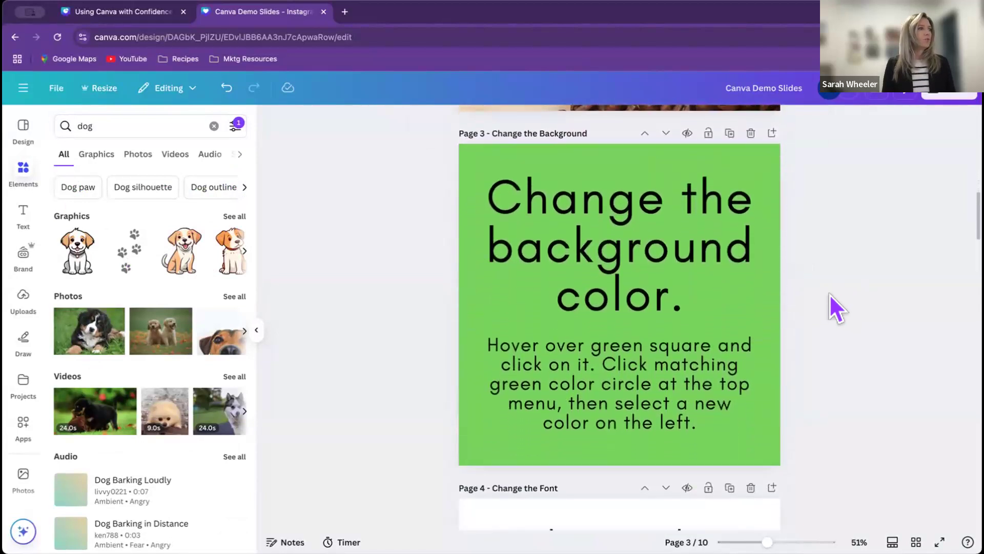
scroll(829, 294, up, 1)
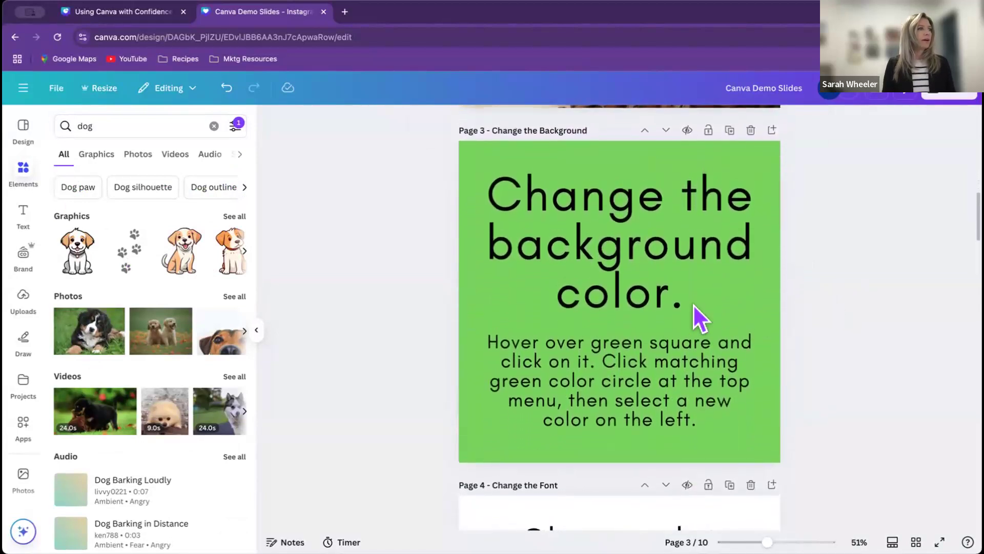
click(463, 312)
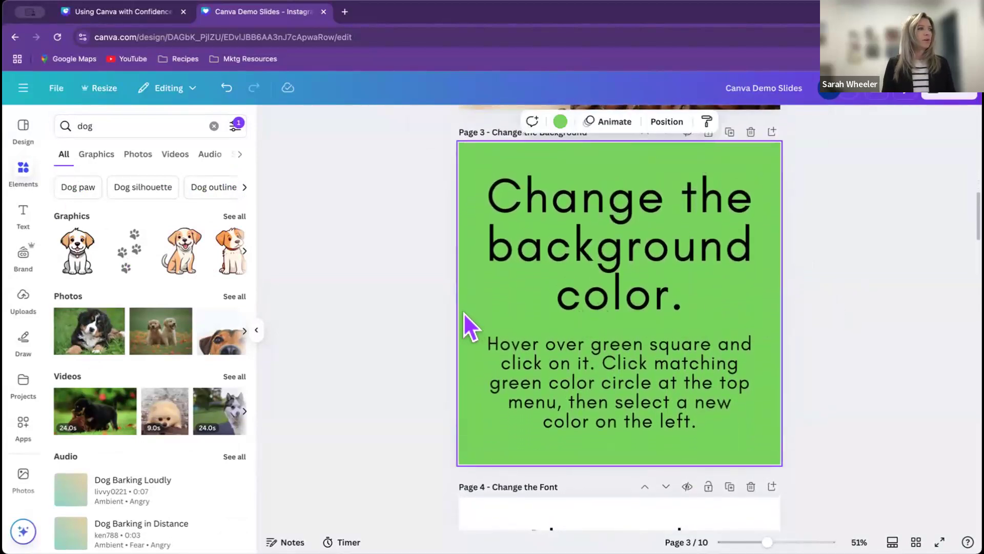
click(561, 122)
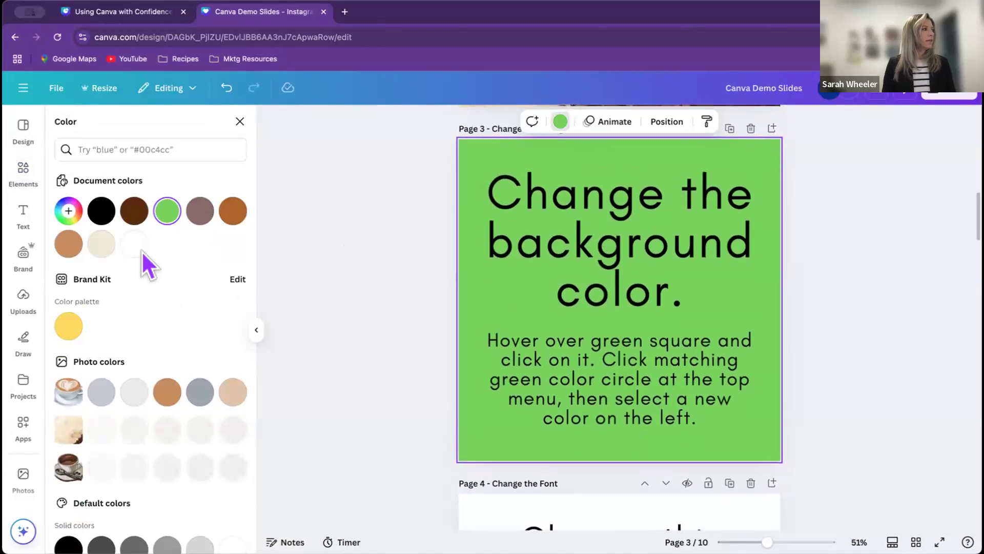
click(68, 213)
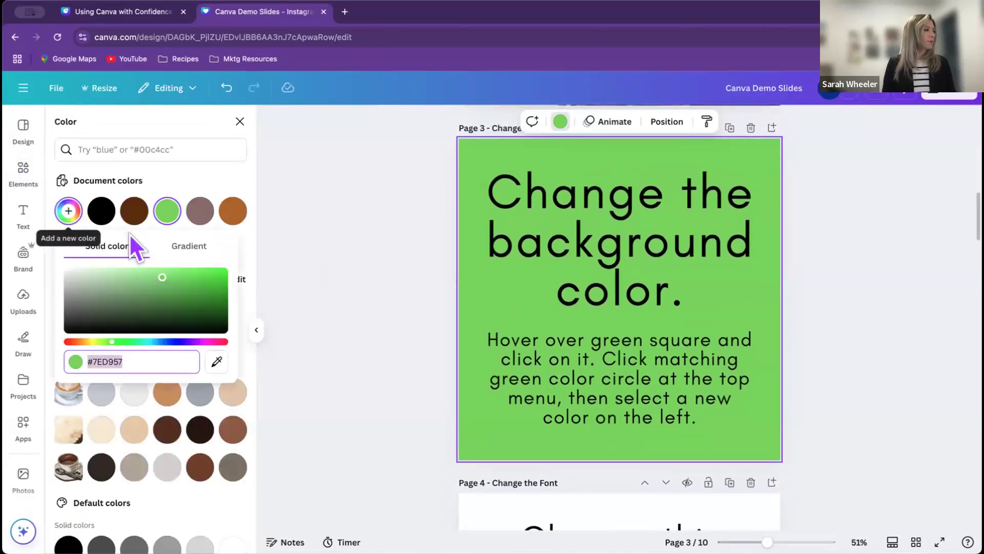
click(205, 341)
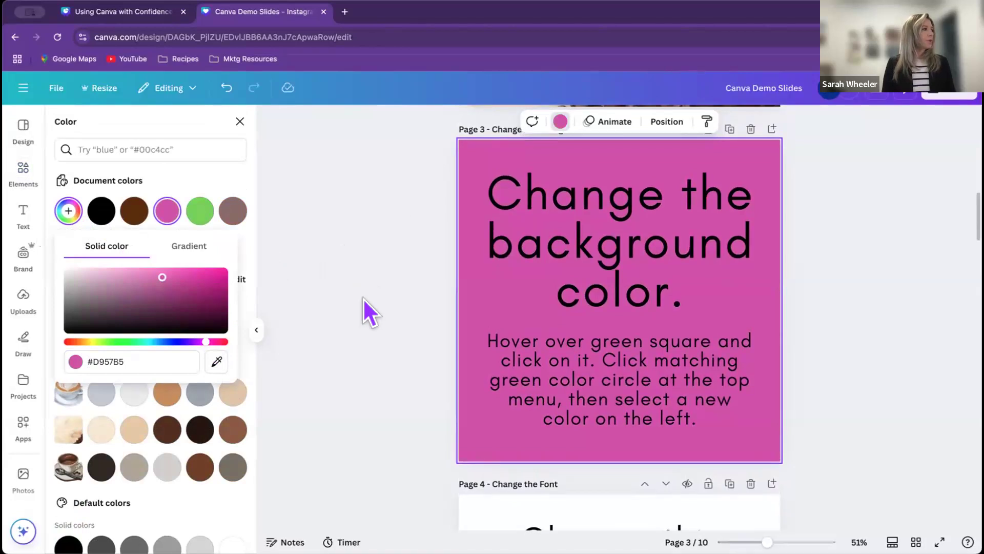
drag(96, 361, 131, 361)
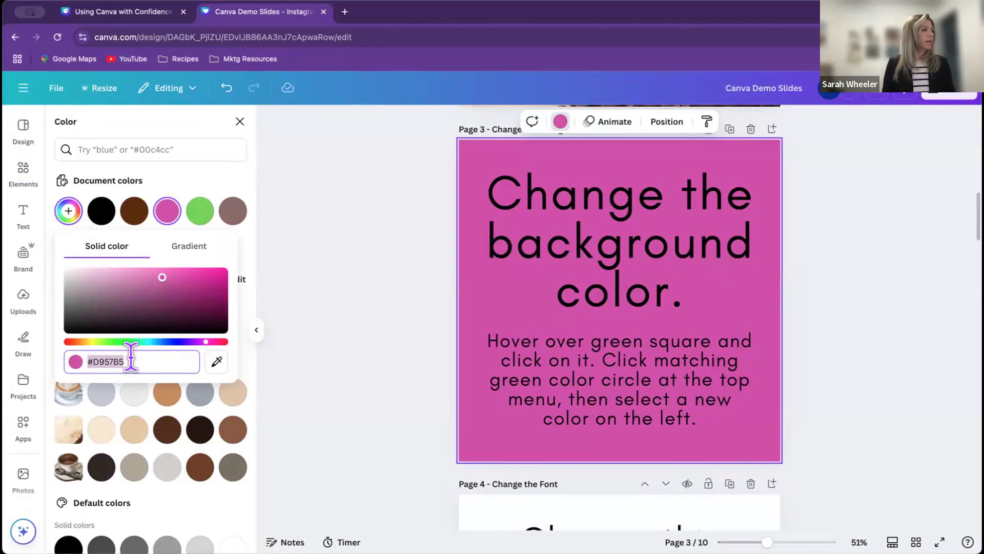
click(131, 362)
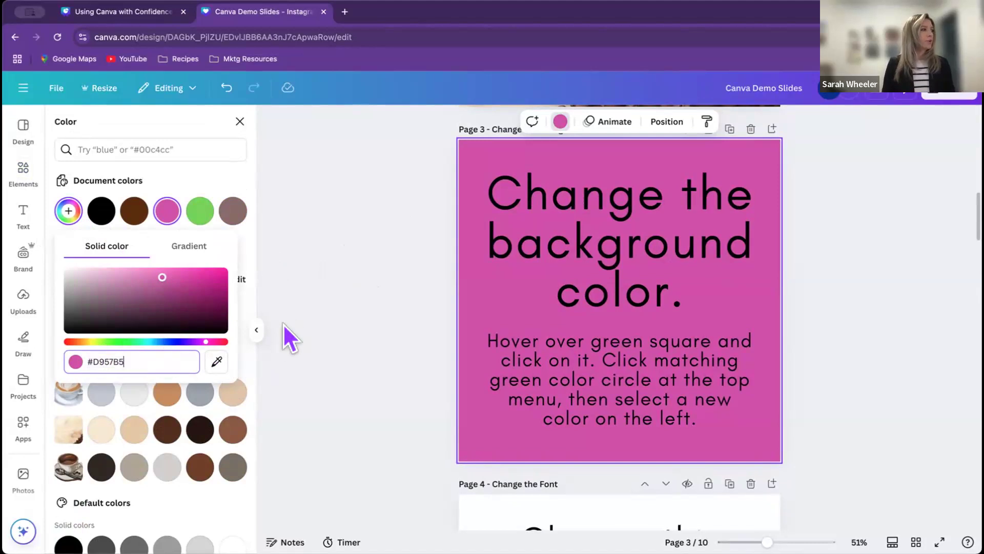
key(Escape)
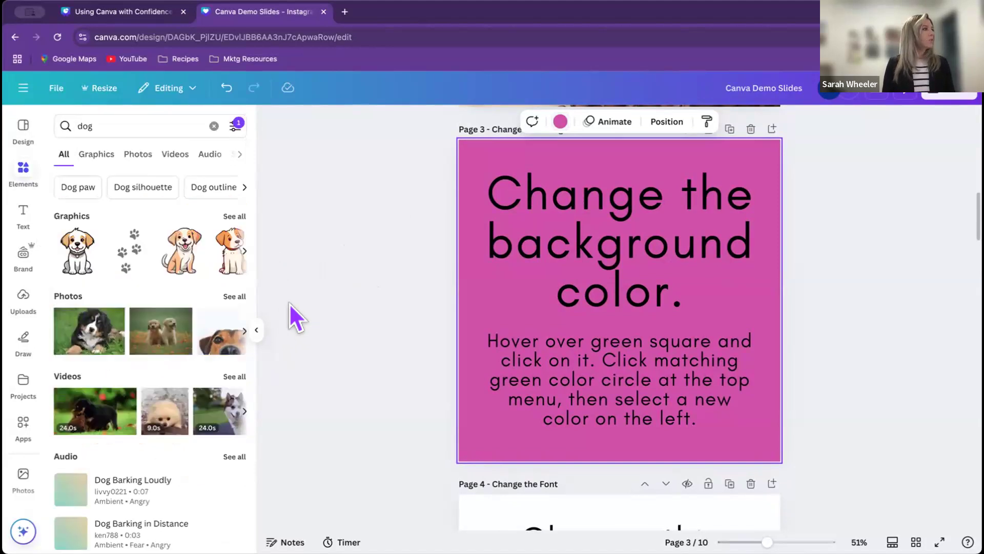
Step: View the Brand Kit options, collapse the side panel and go to Page 4 - Change the Font
click(24, 254)
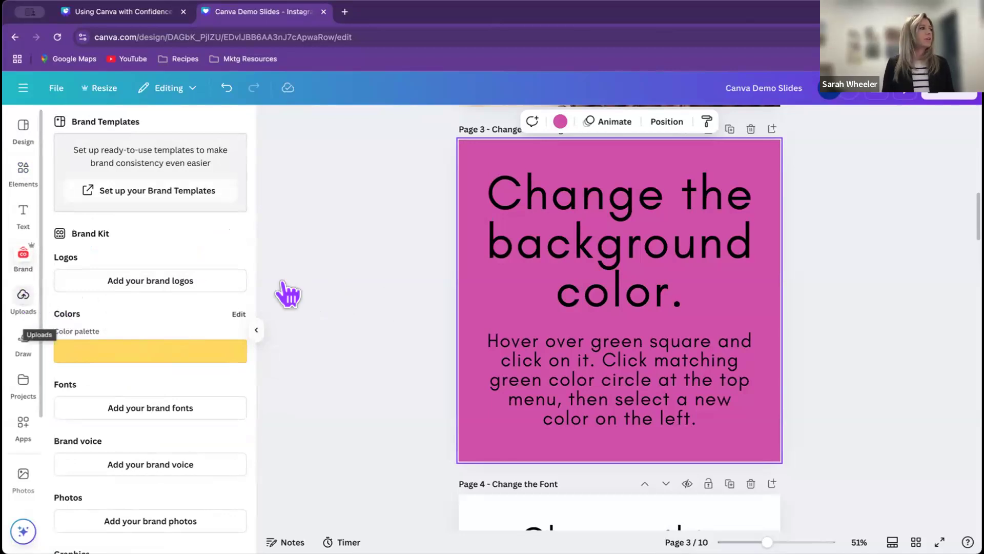
click(258, 336)
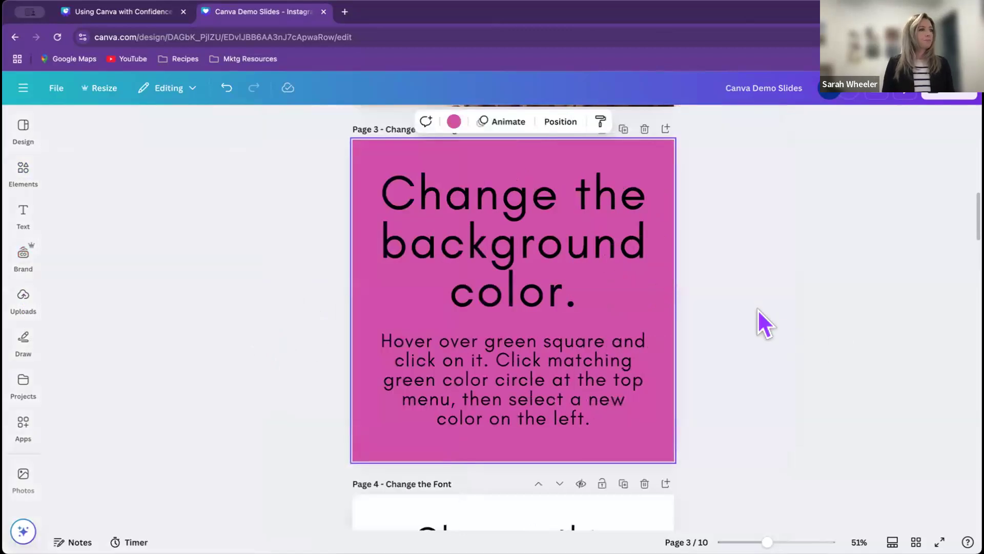
scroll(758, 309, down, 4)
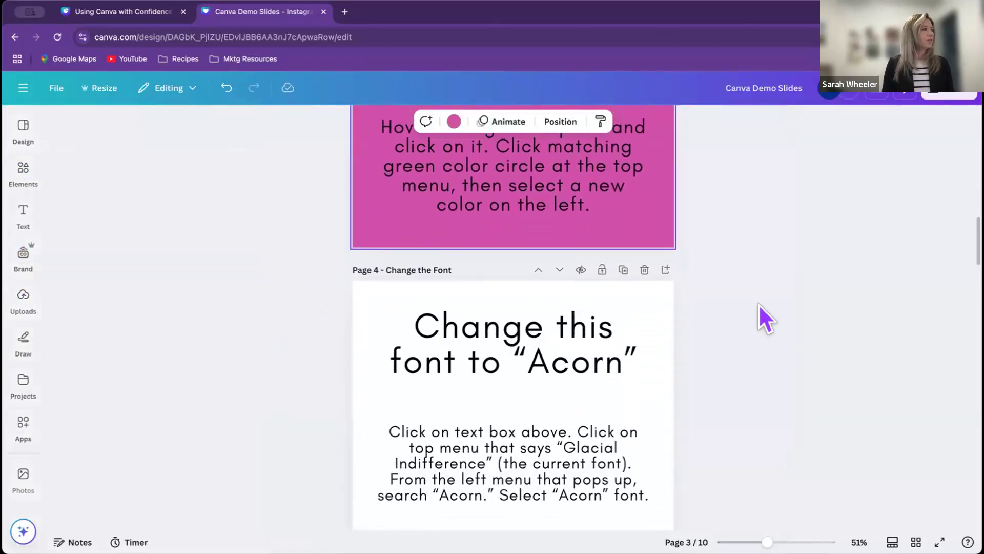
Step: Change the font of Page 4's "Change this font to 'Acorn'" heading to Acorn
scroll(758, 303, down, 1)
scroll(759, 302, down, 1)
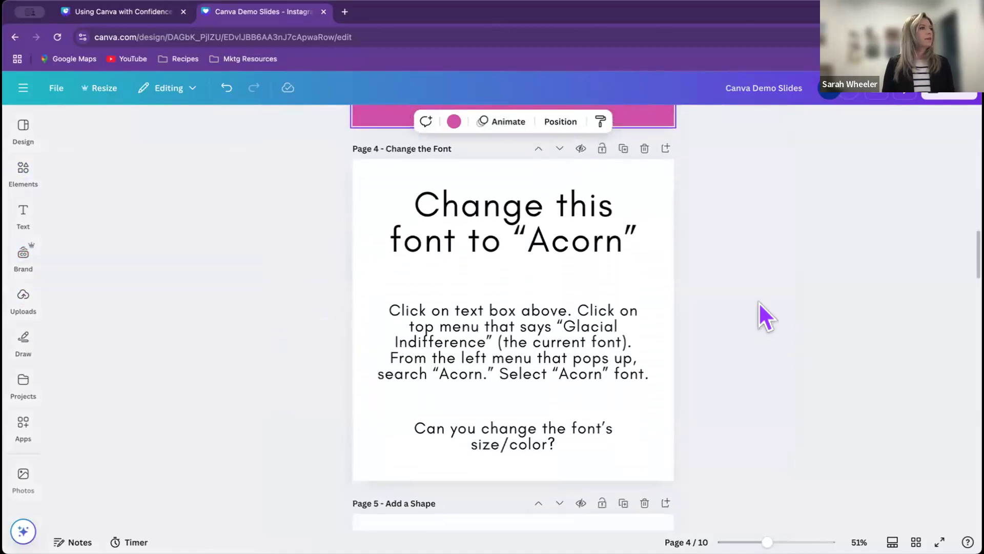
scroll(759, 303, down, 1)
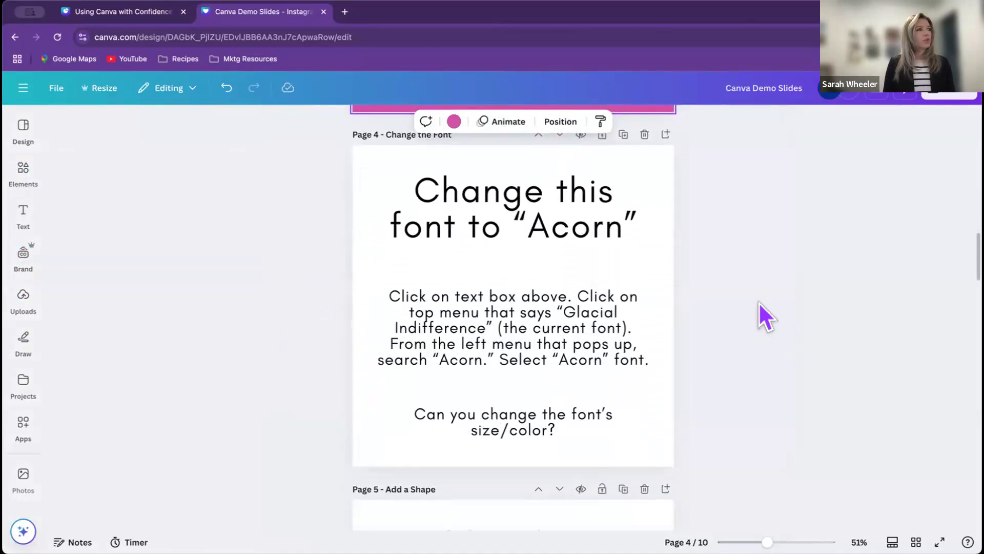
click(596, 225)
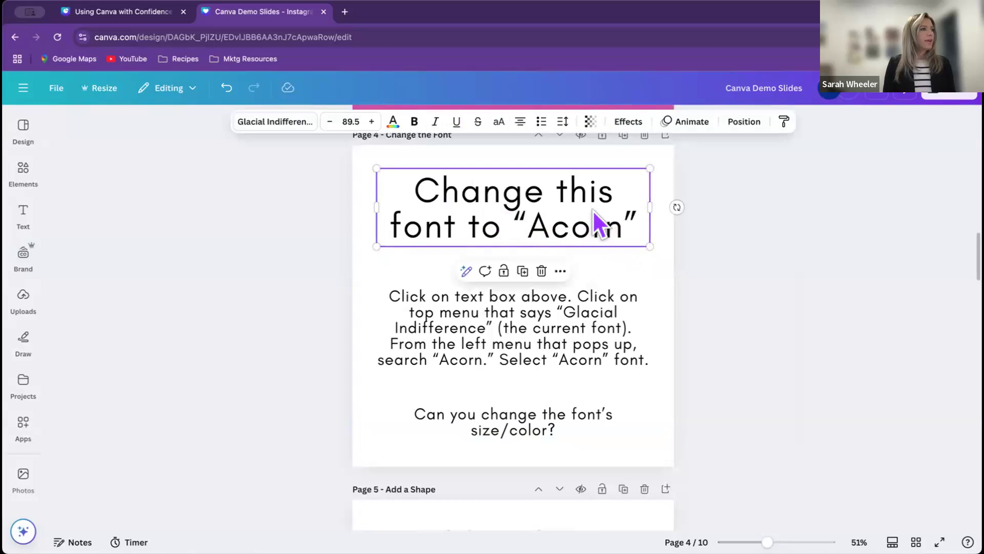
click(533, 197)
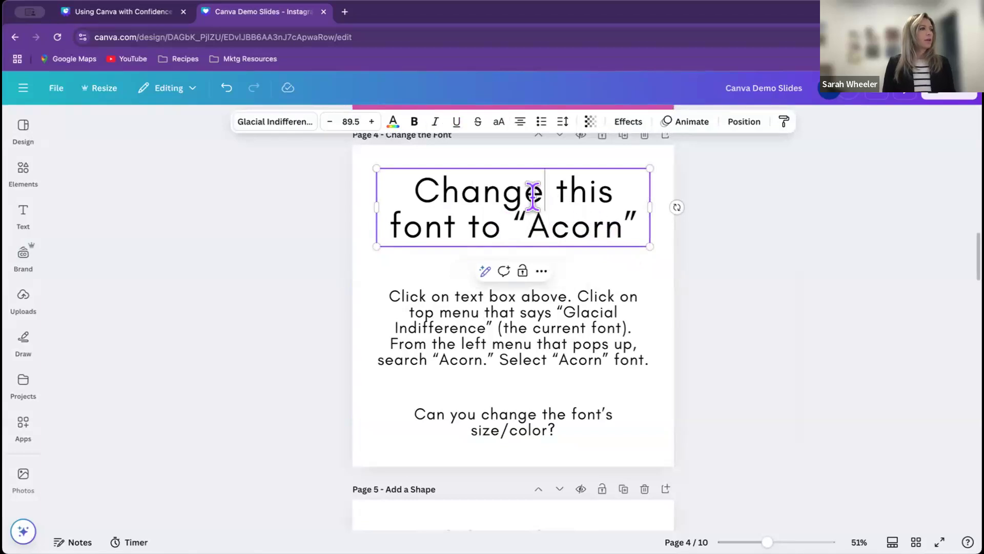
click(282, 123)
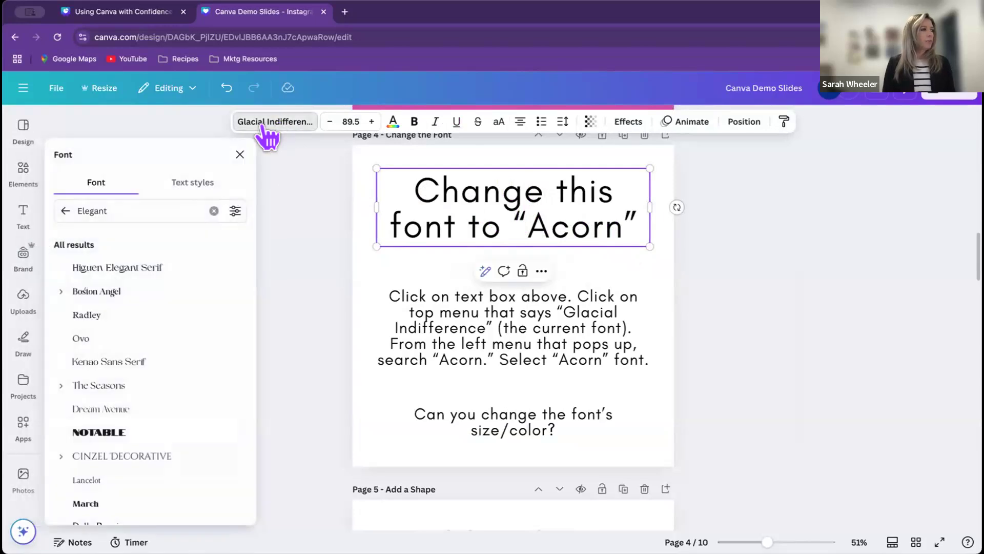
click(214, 211)
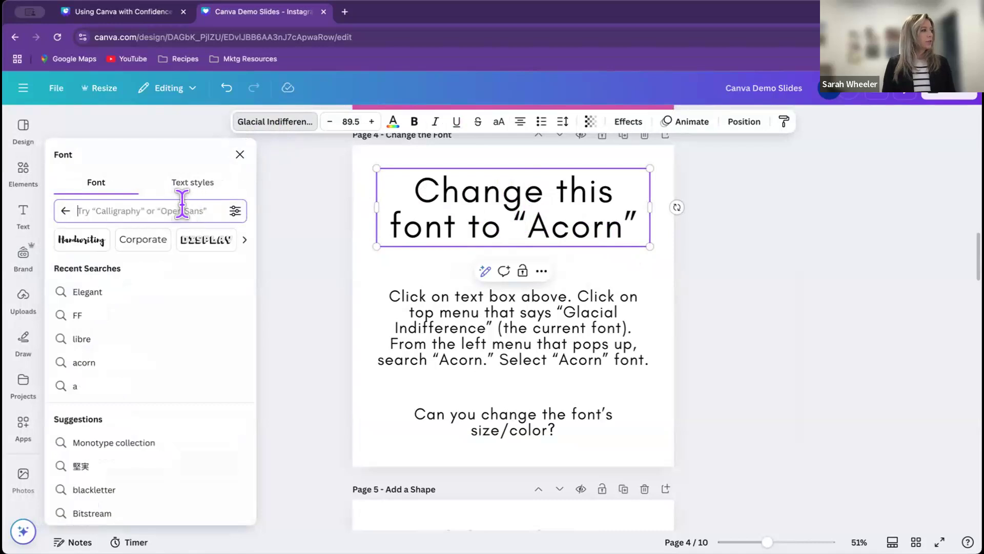
text(acorn)
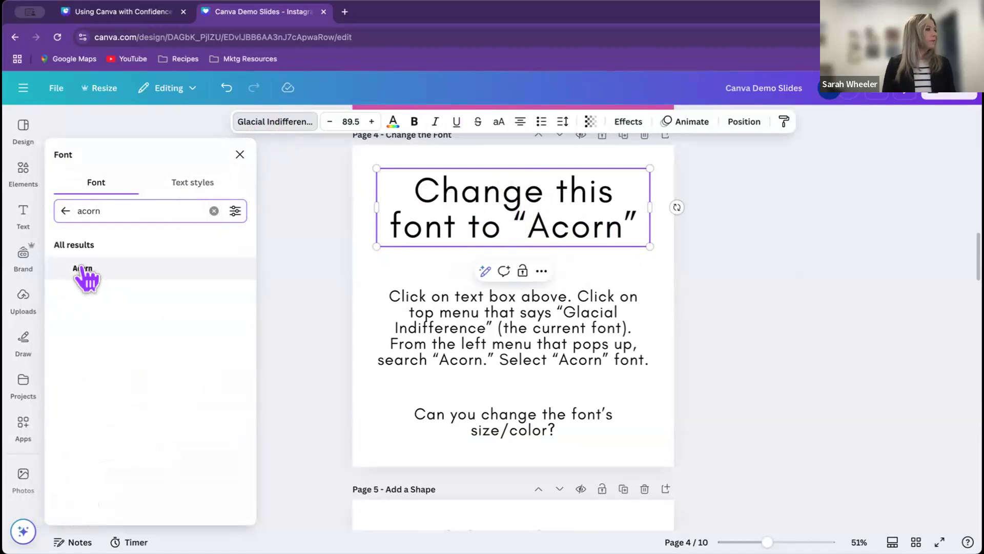
click(83, 271)
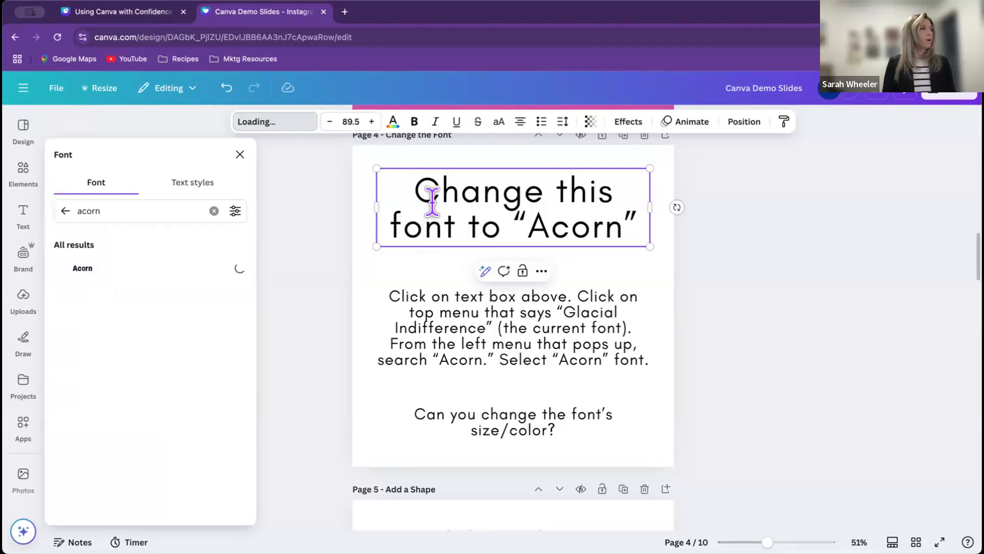
scroll(432, 201, up, 1)
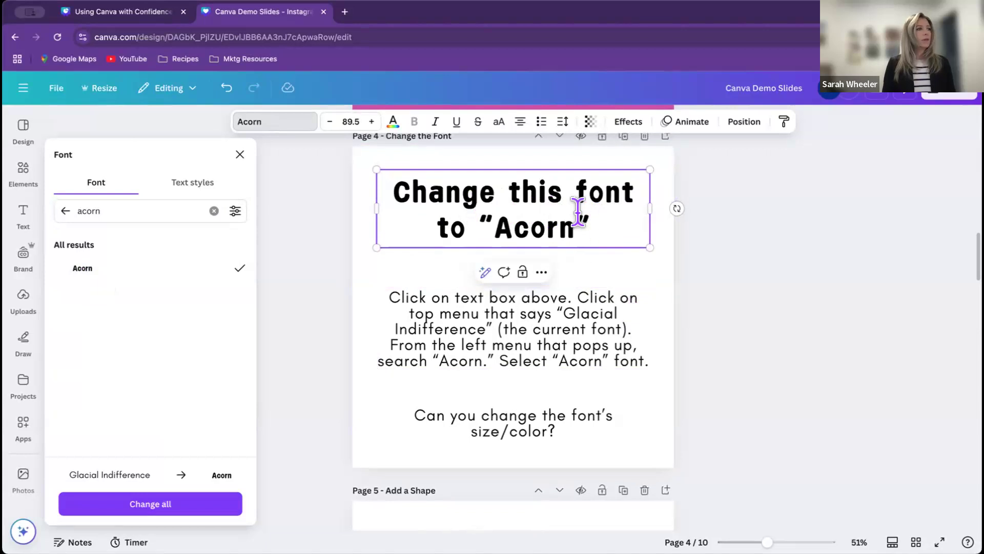
scroll(589, 221, up, 1)
Step: Select all of the Page 4 heading text and try a larger font size
drag(591, 222, 535, 222)
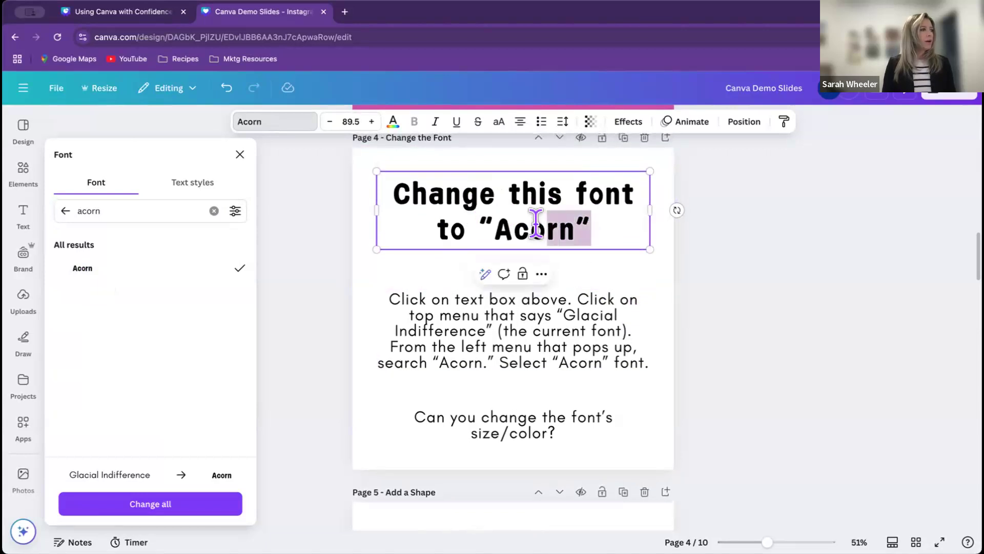
click(590, 223)
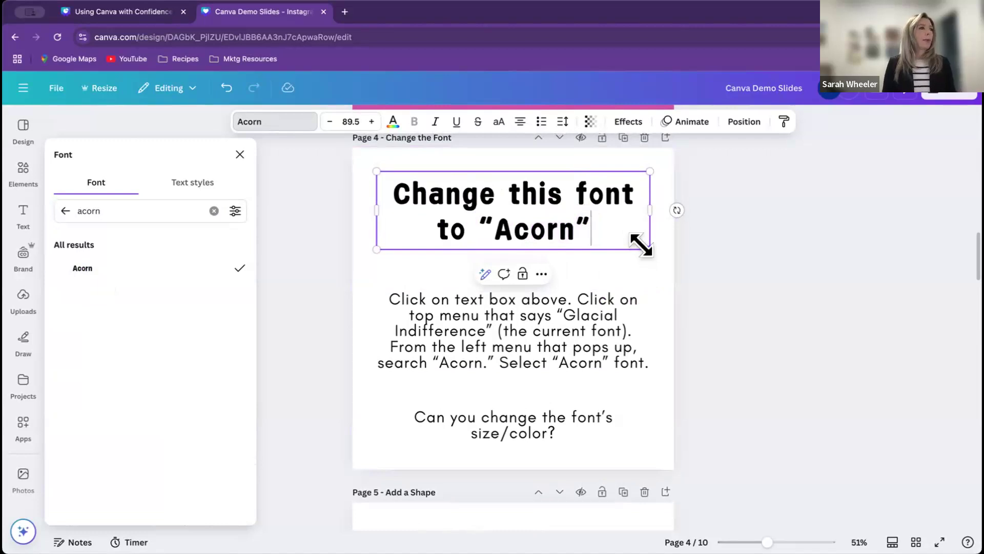
drag(640, 246, 632, 282)
drag(584, 220, 392, 185)
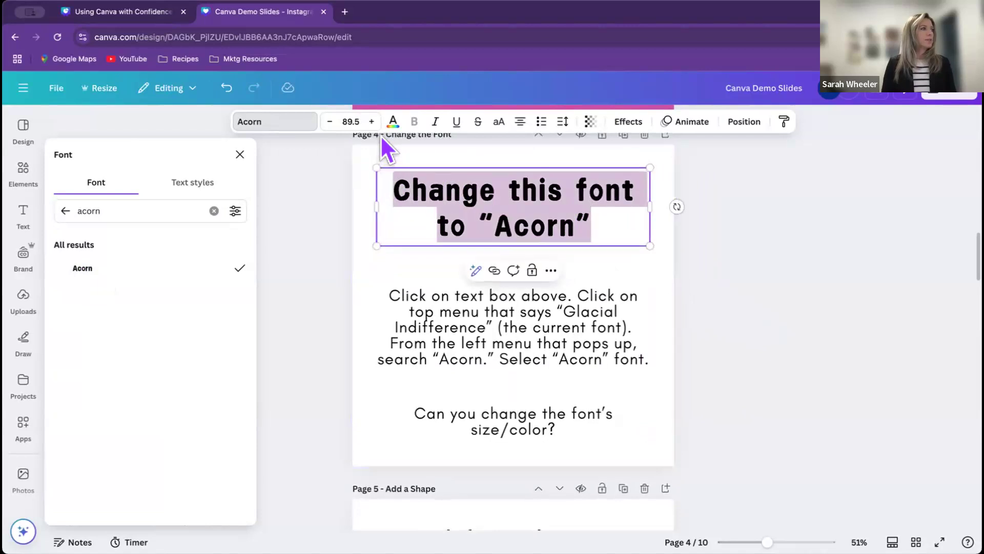
scroll(379, 137, down, 1)
scroll(379, 137, up, 1)
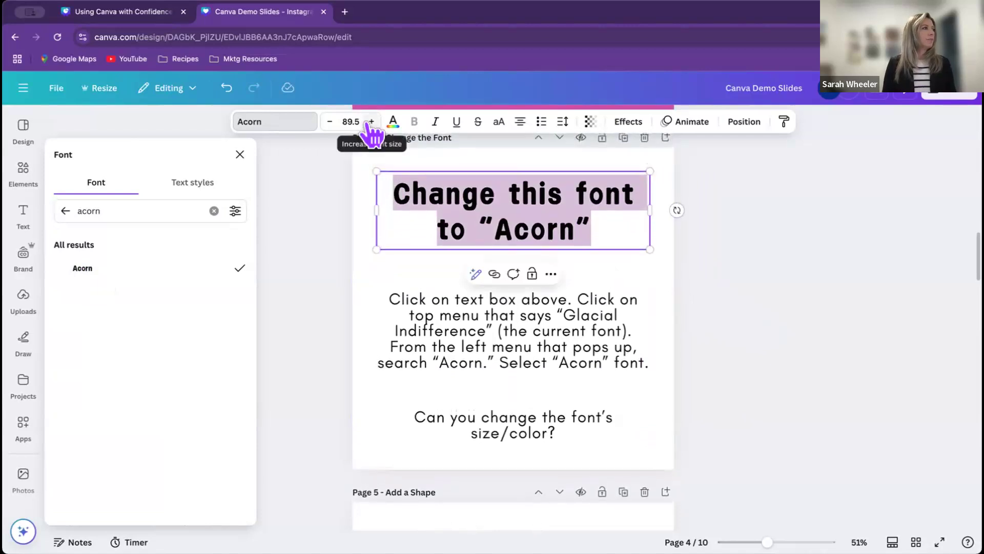
click(370, 123)
click(370, 123)
click(370, 123)
click(370, 123)
click(370, 123)
click(370, 123)
click(370, 123)
click(370, 123)
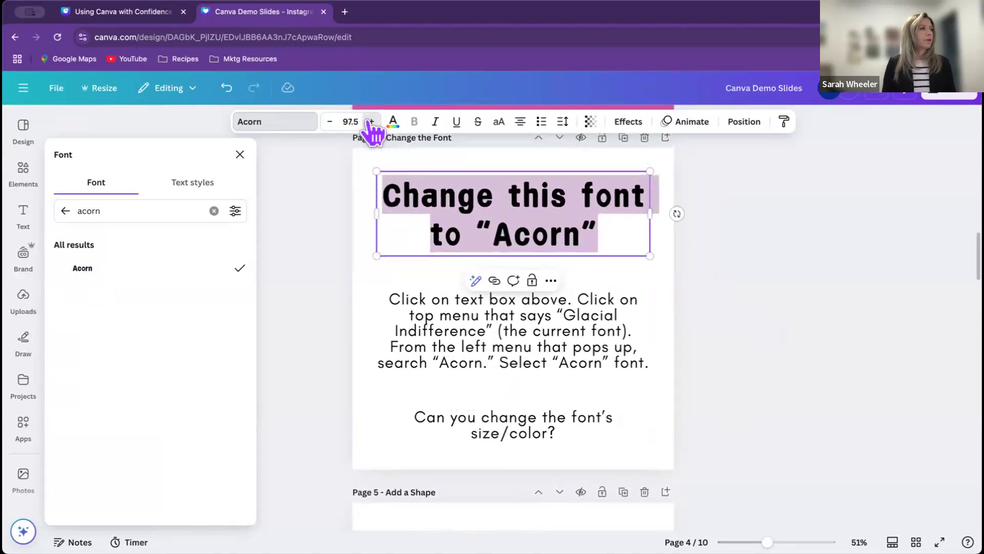
click(370, 123)
click(370, 123)
Step: Reduce the Page 4 heading's font size to 84.5 and format it as italic and underlined
click(329, 122)
click(329, 121)
click(329, 122)
click(330, 122)
click(329, 122)
click(329, 121)
click(329, 121)
click(330, 122)
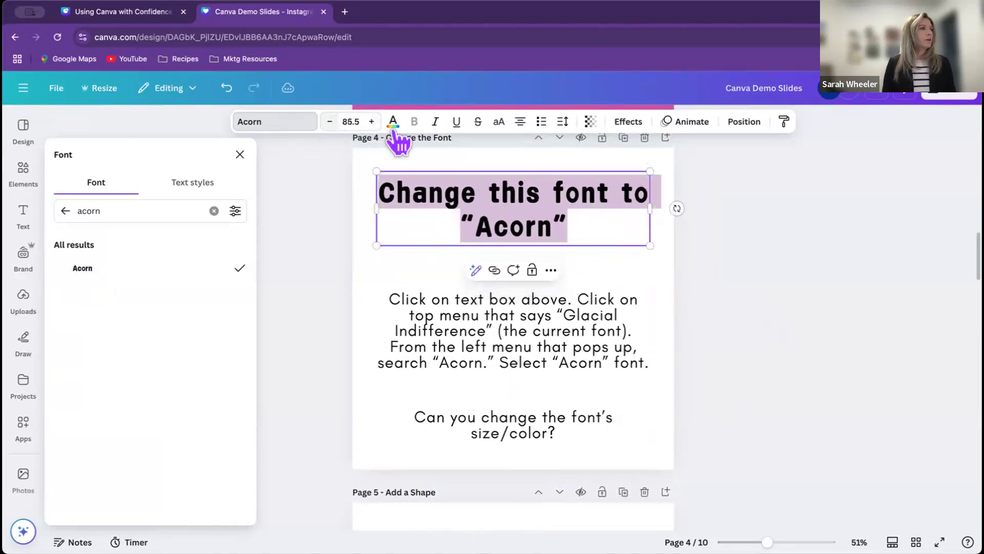
click(436, 122)
click(455, 121)
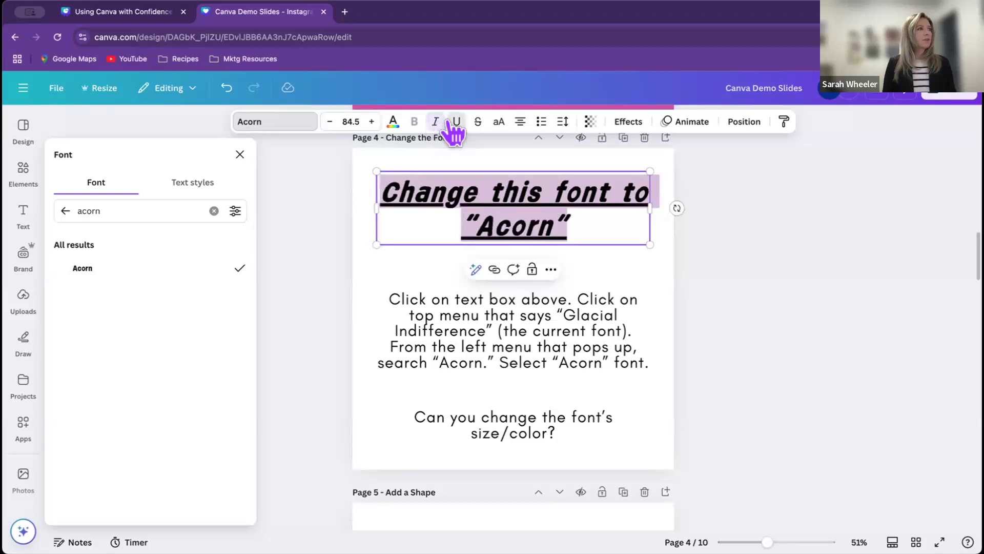
Step: Try strikethrough and uppercase formatting on the page 4 heading and revert both
click(478, 122)
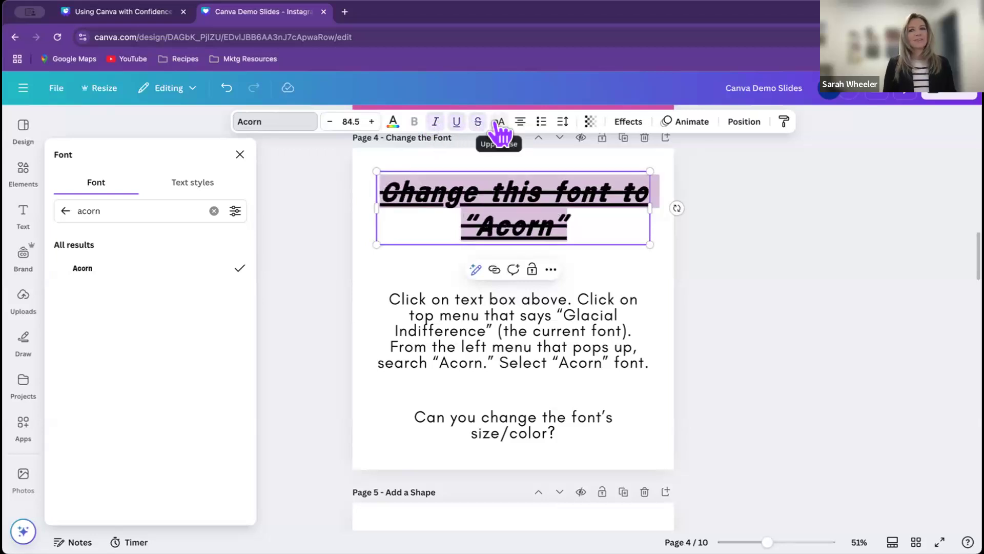
click(497, 123)
click(495, 126)
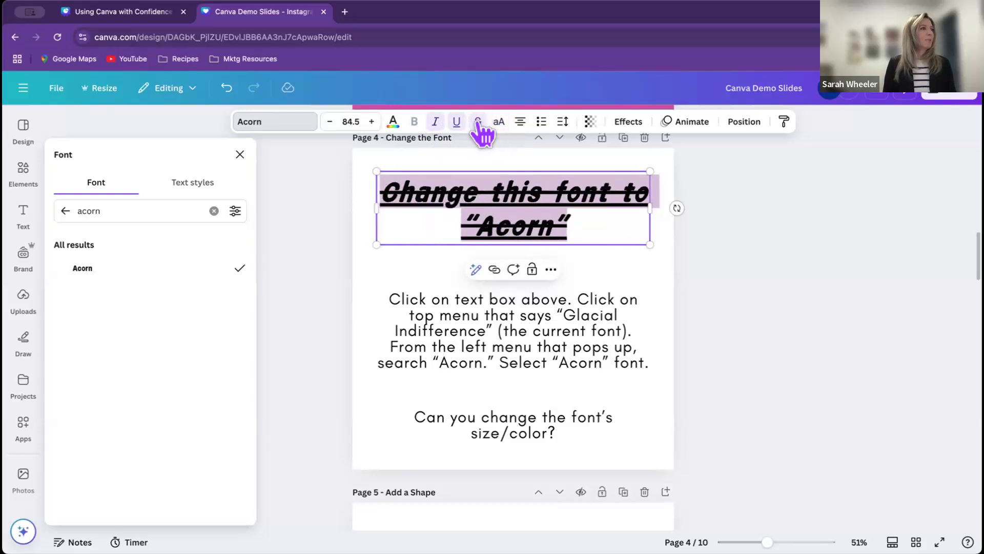
click(478, 123)
Step: Remove the underline and italics from the page 4 heading and color its text with the pink document color
click(456, 123)
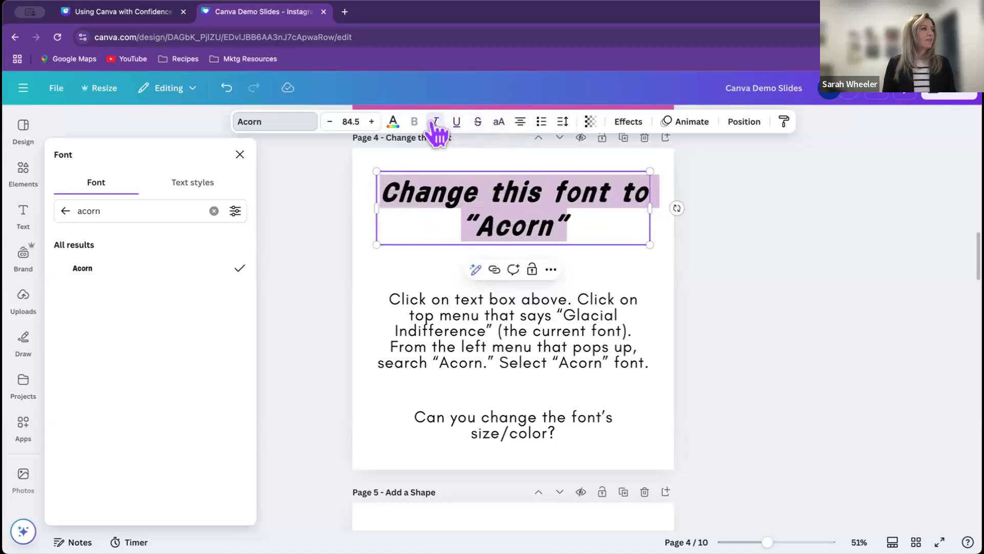
click(435, 123)
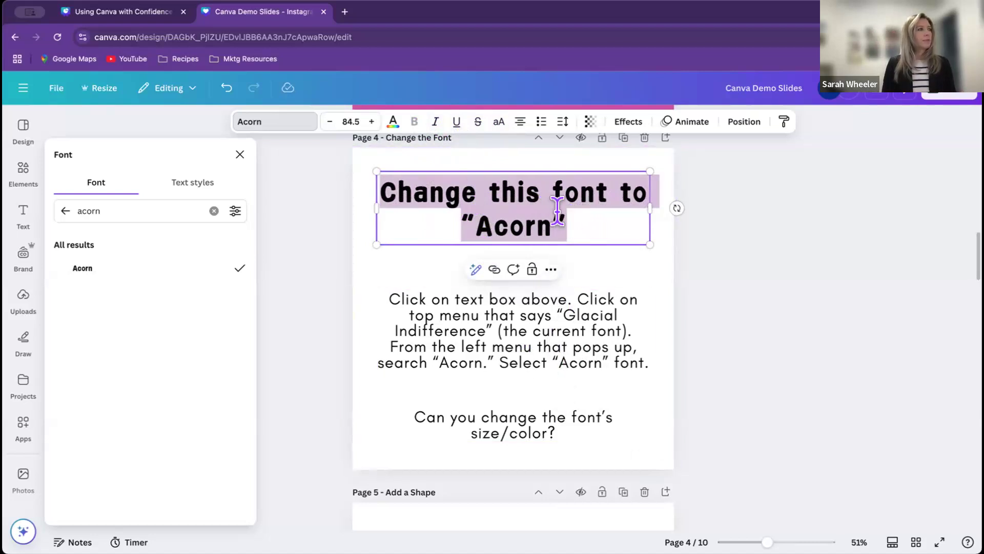
click(393, 123)
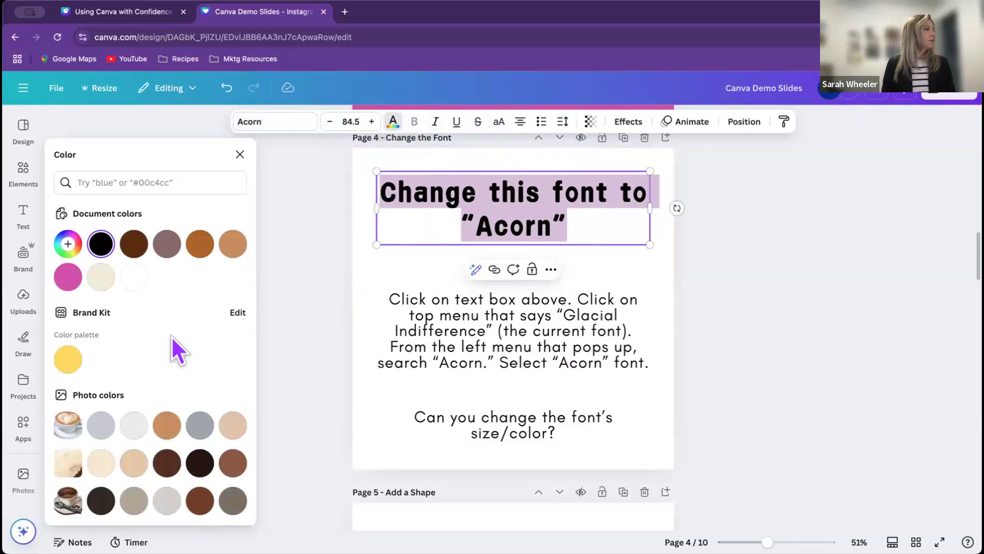
click(67, 277)
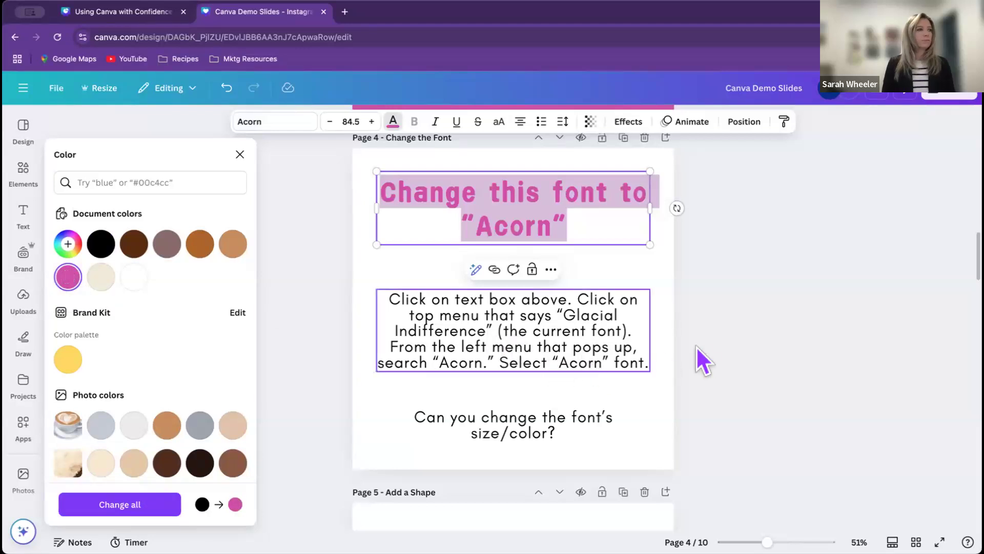
key(Escape)
Step: Go to the Add a Shape page, clear the "dog" element search and show the full collection of shapes
scroll(711, 343, down, 3)
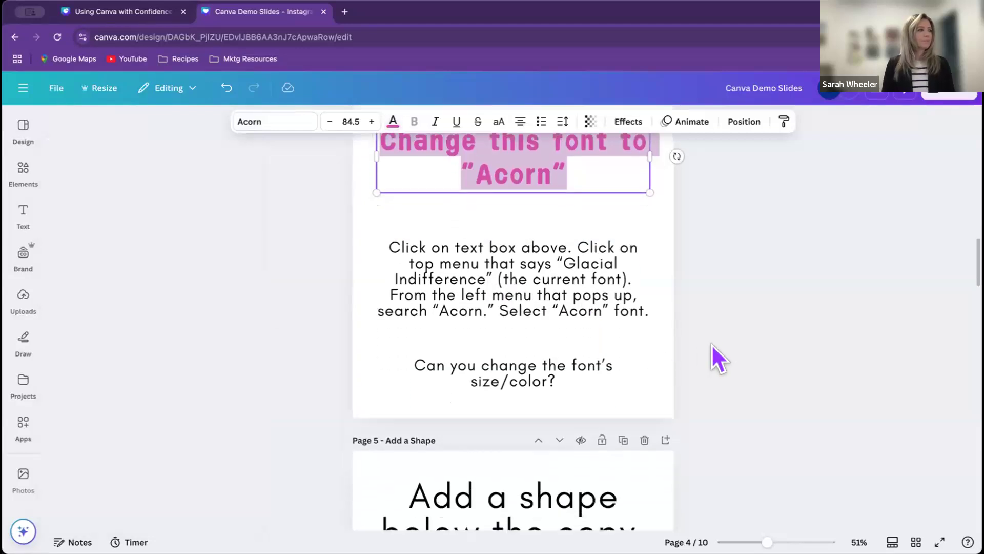
scroll(712, 343, down, 3)
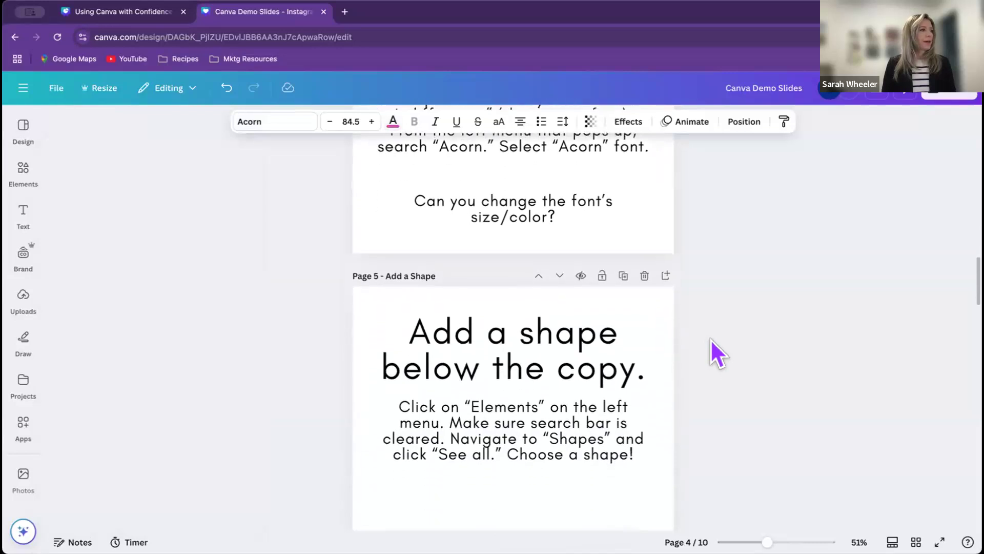
scroll(710, 337, down, 2)
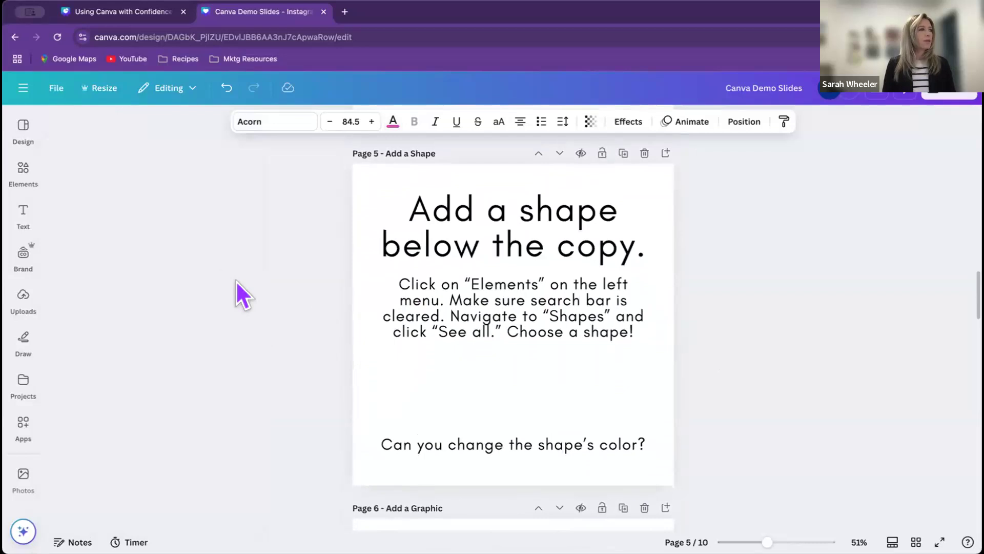
click(23, 172)
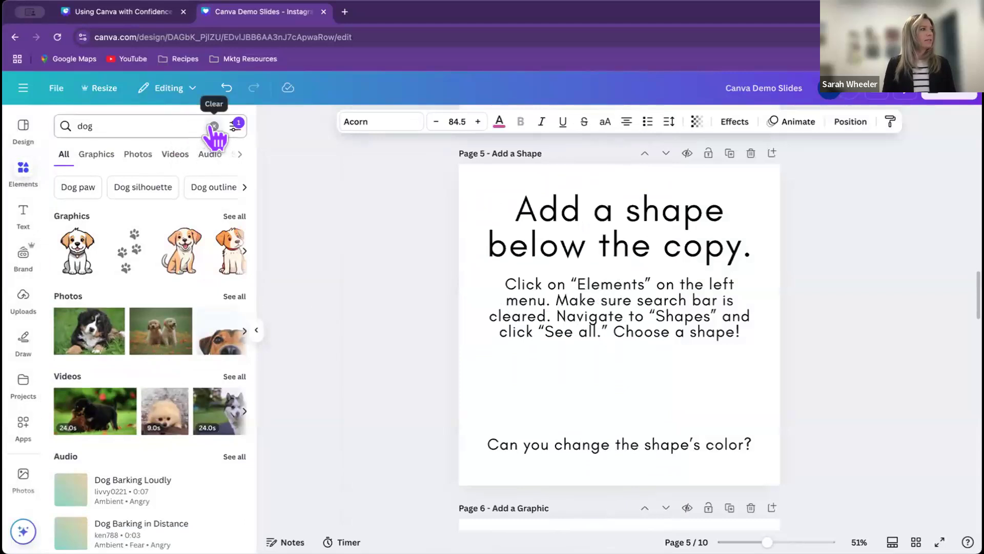
click(213, 126)
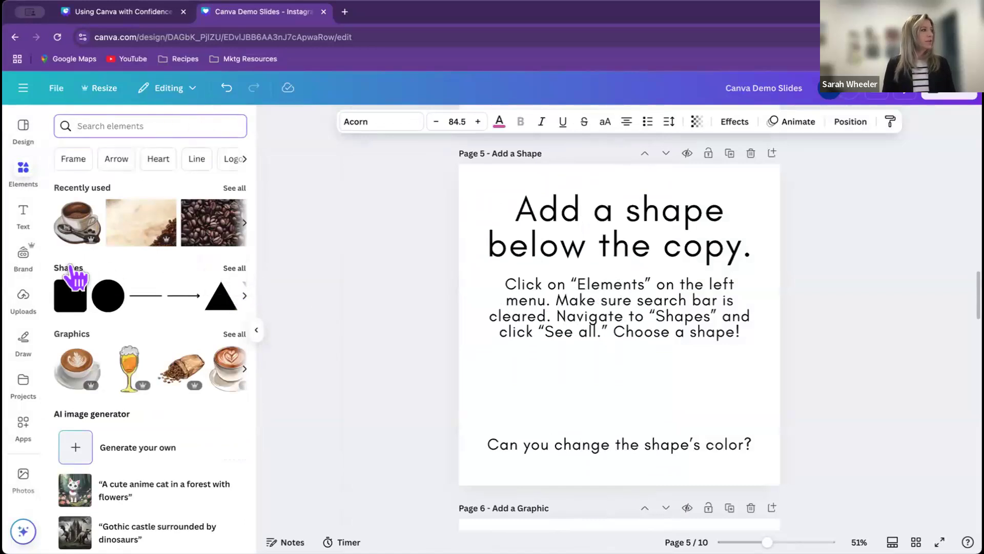
click(234, 268)
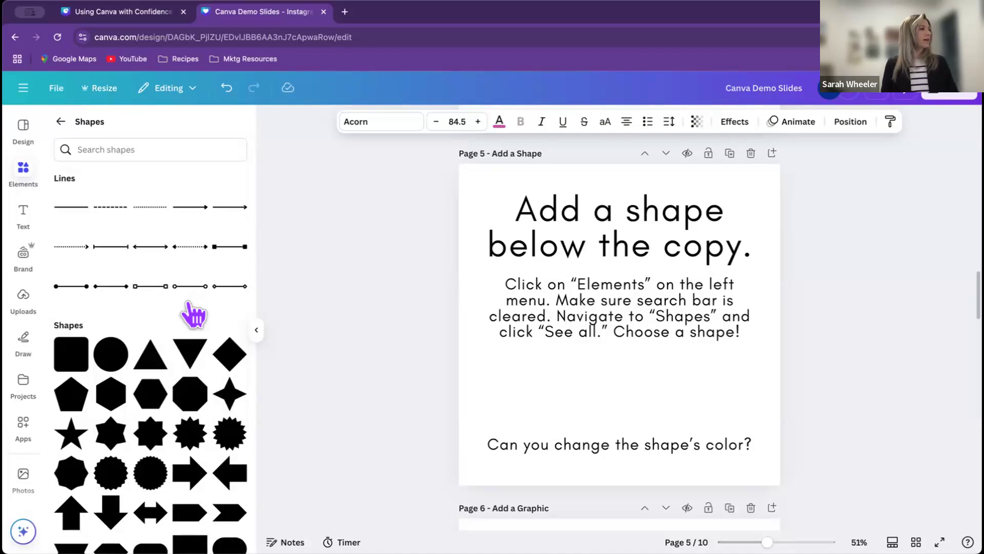
Step: Add a cloud shape to page 5 and place it between the instruction text and the shape color question
scroll(194, 313, down, 1)
scroll(194, 313, down, 3)
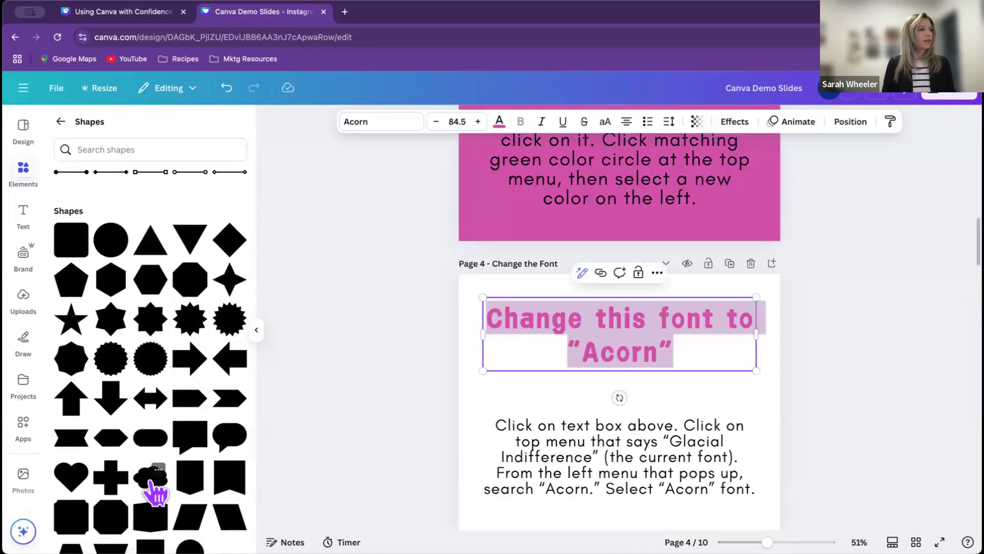
scroll(690, 316, down, 3)
scroll(688, 322, up, 8)
scroll(684, 318, down, 5)
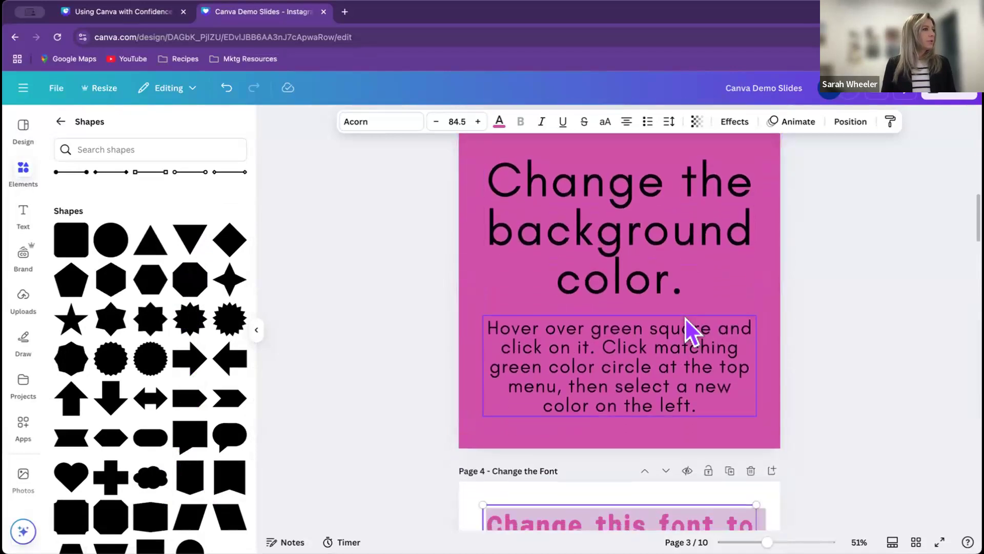
scroll(685, 317, down, 8)
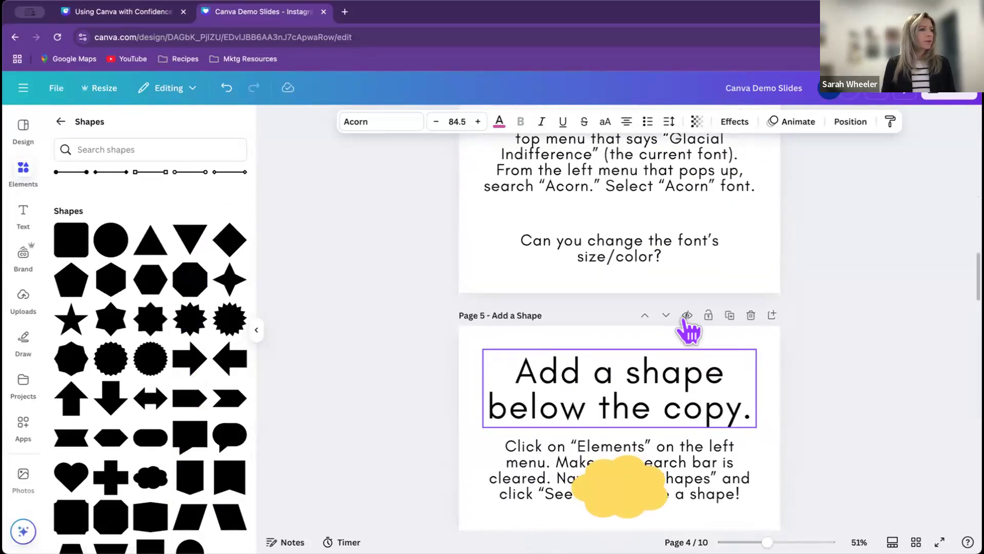
scroll(689, 328, down, 4)
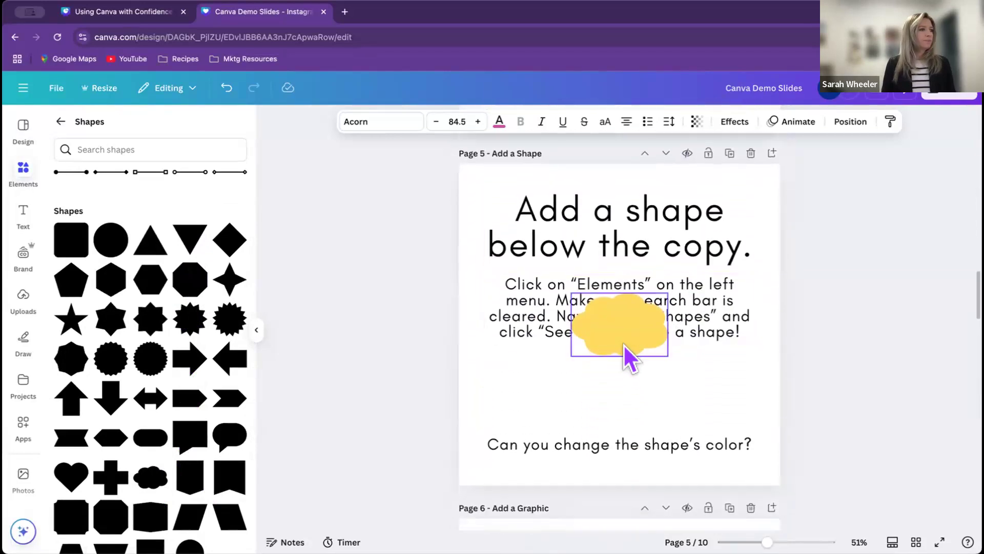
drag(622, 339, 617, 401)
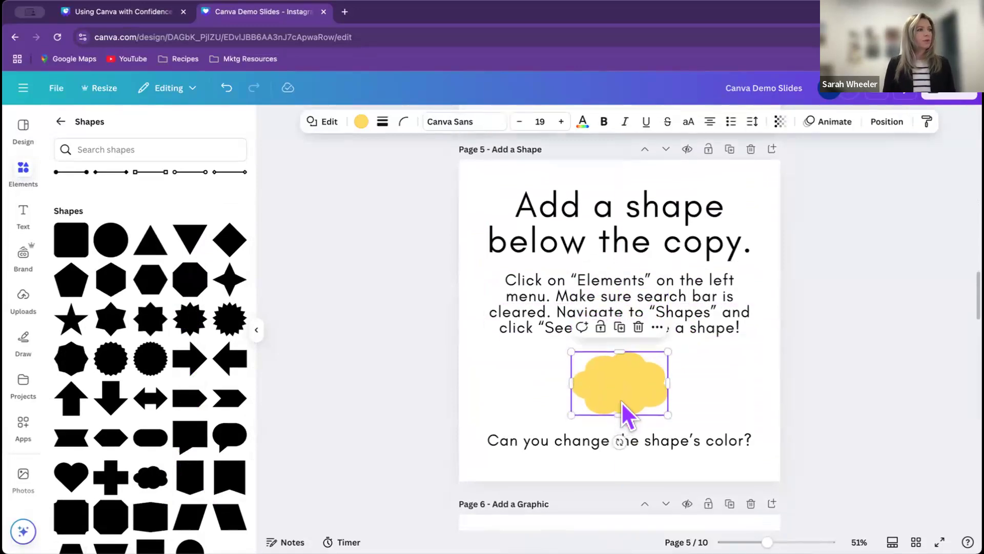
Step: Enlarge the cloud to about 768 by 400 px, overlapping the lower lines of the instruction text
scroll(635, 391, down, 1)
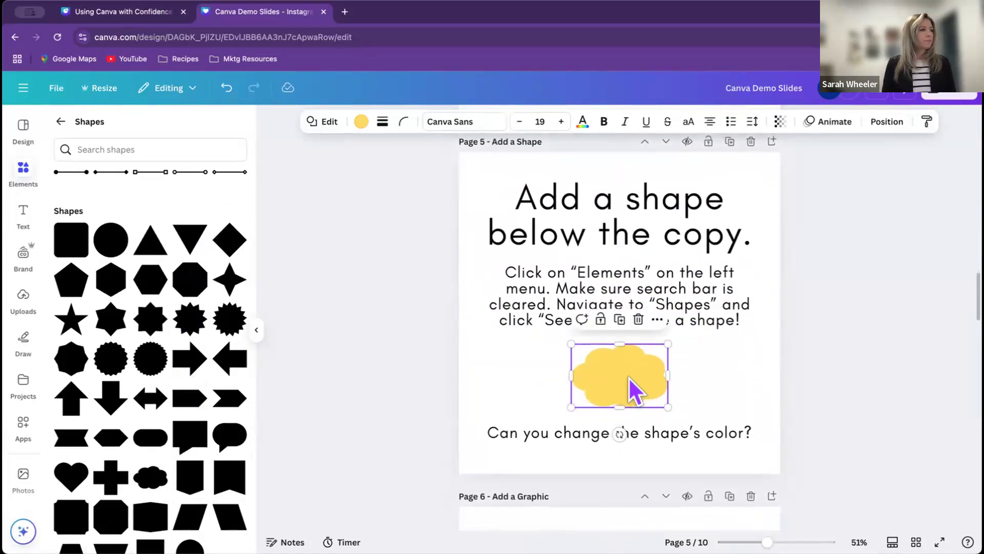
drag(565, 337, 480, 283)
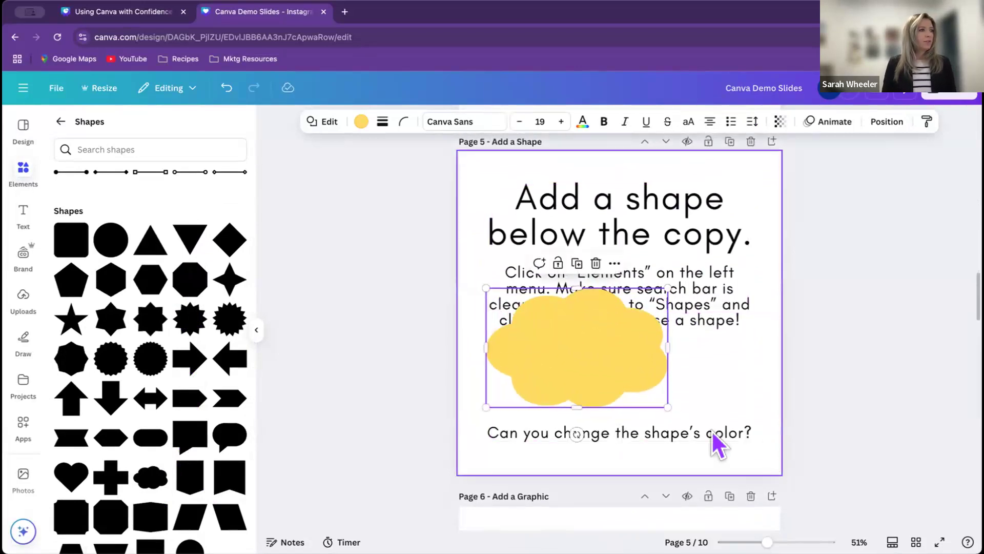
mouse_move(666, 396)
mouse_down()
mouse_move(743, 420)
mouse_move(656, 410)
mouse_up()
drag(747, 449, 715, 408)
mouse_move(610, 351)
mouse_down()
mouse_move(635, 338)
mouse_move(617, 339)
mouse_up()
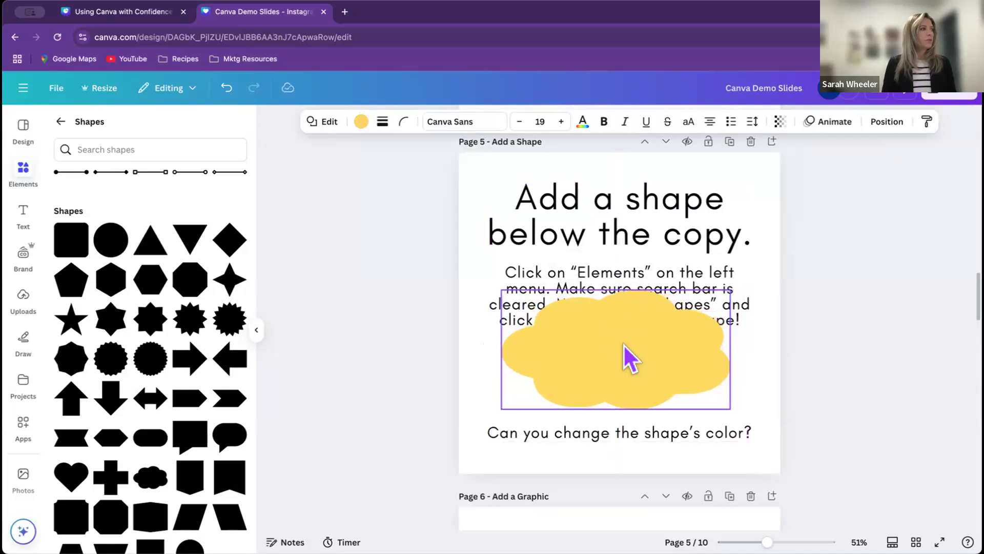
Step: Change the cloud's fill to the custom light blue #79D3FF
click(362, 123)
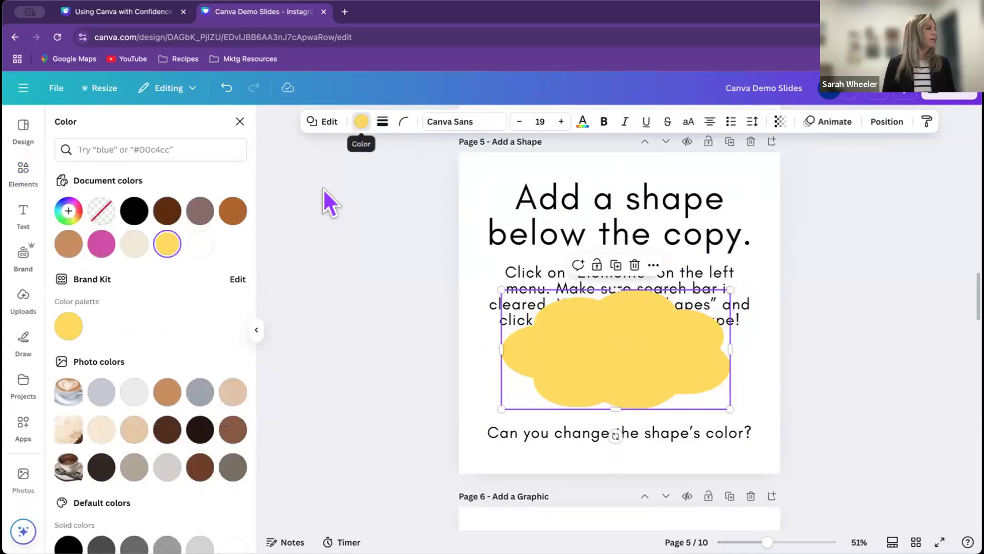
click(68, 211)
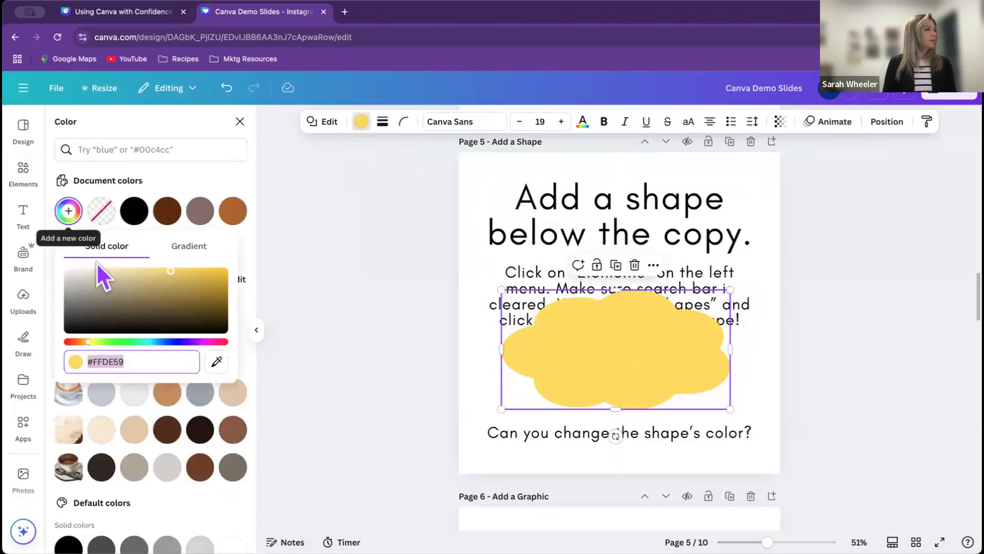
click(152, 341)
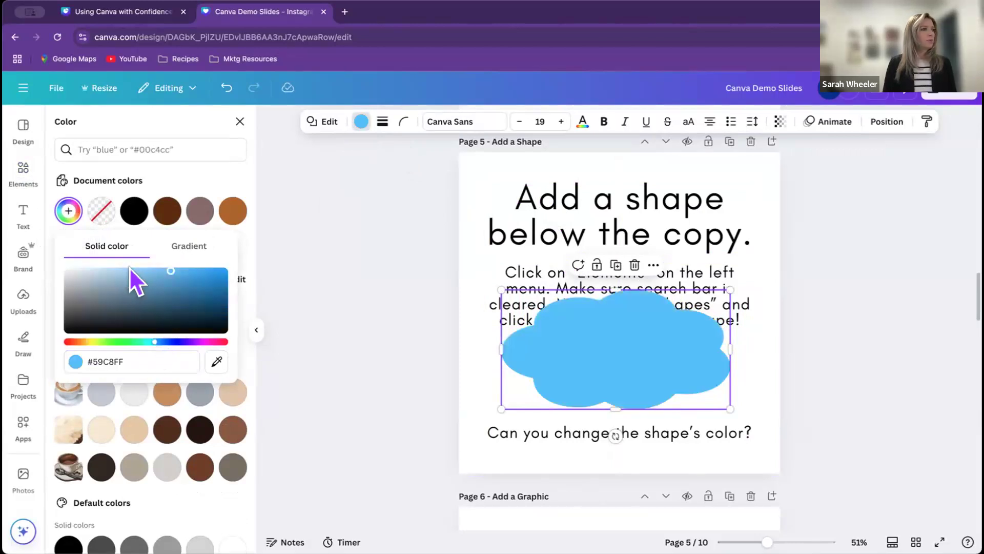
click(151, 271)
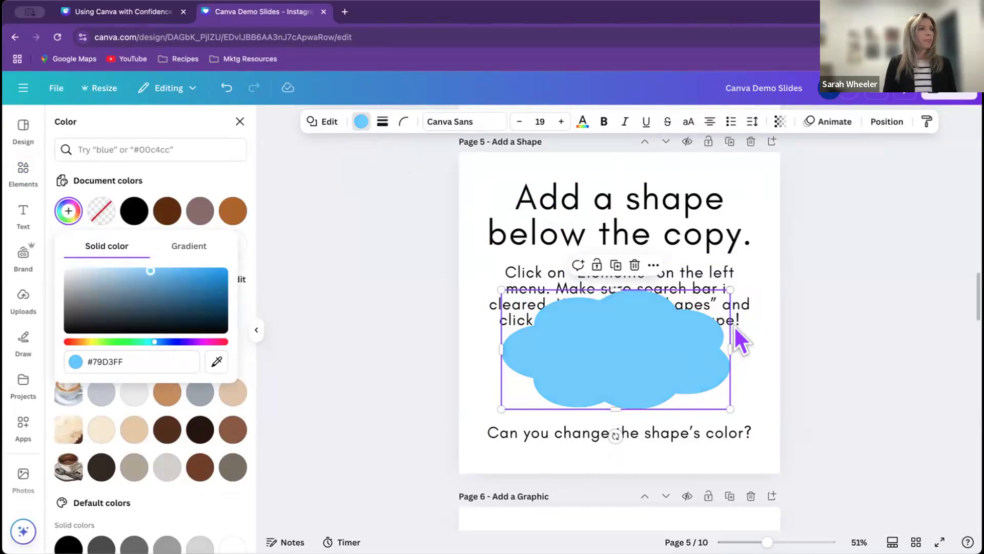
Step: Send the cloud to the back and move it up behind the instruction text, centered horizontally at about Y 371 px
click(883, 129)
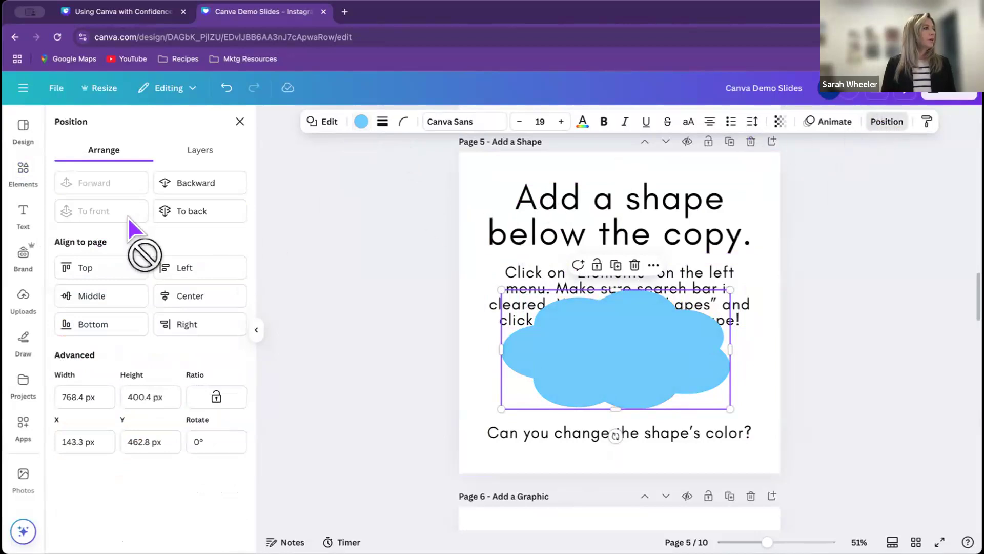
click(197, 215)
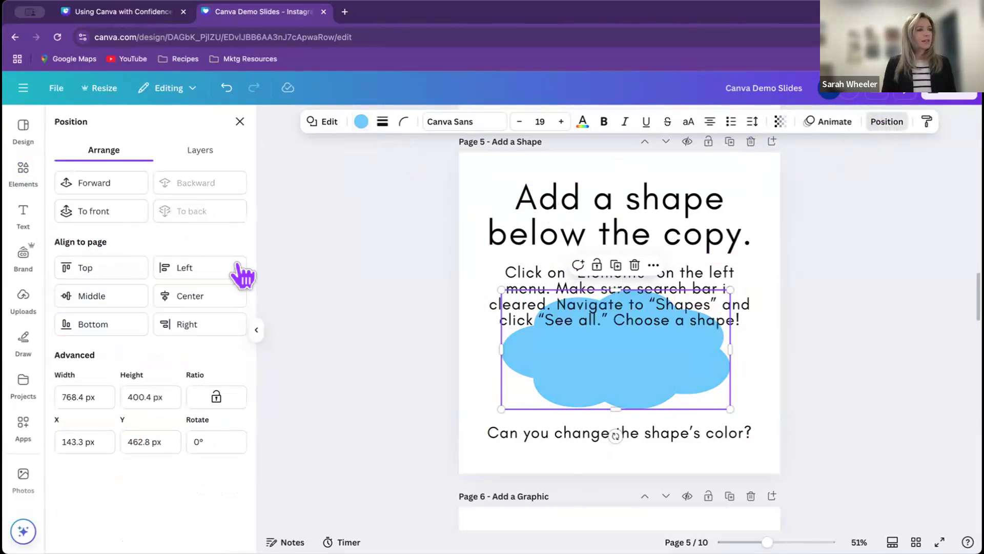
drag(605, 362, 613, 332)
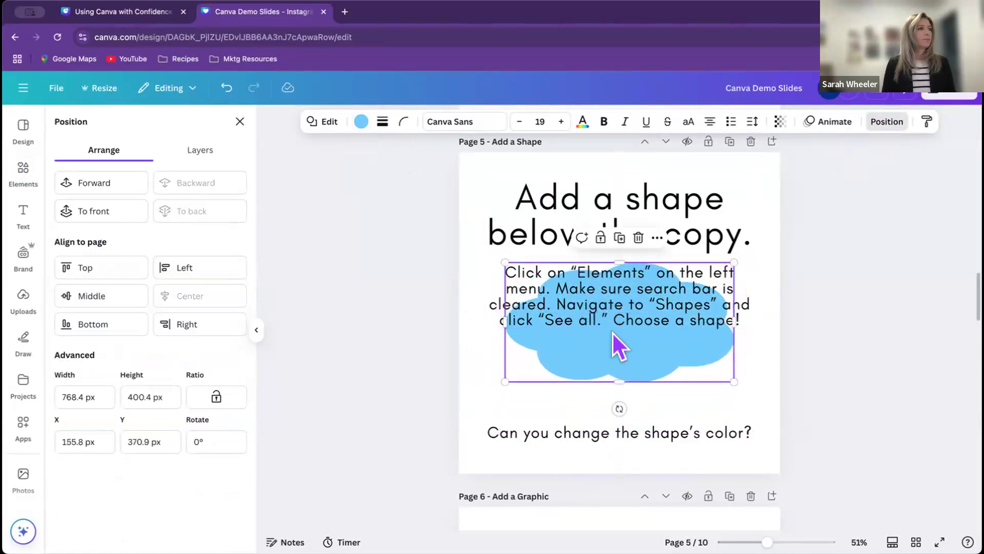
click(240, 122)
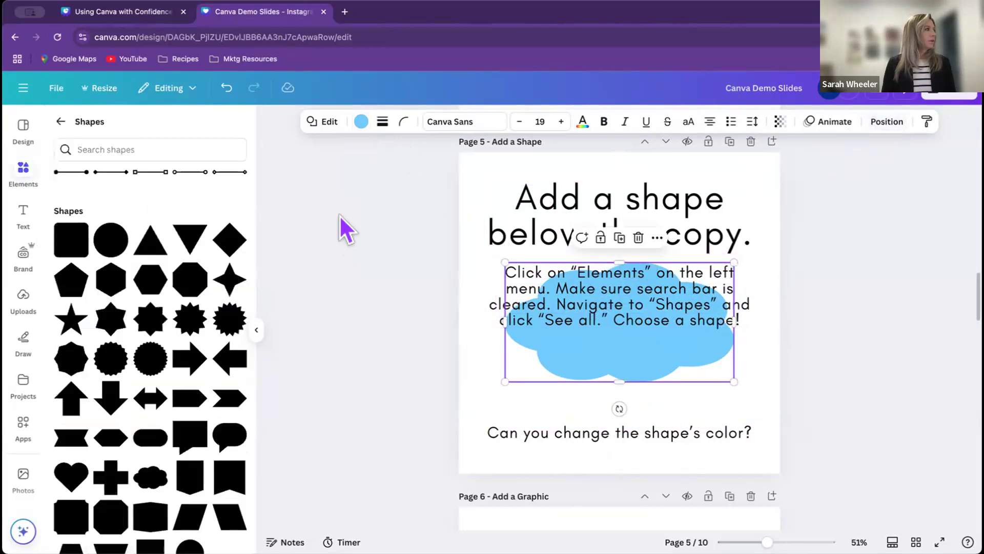
Step: Leave the shapes collection and search all elements for "circle"
scroll(154, 287, up, 3)
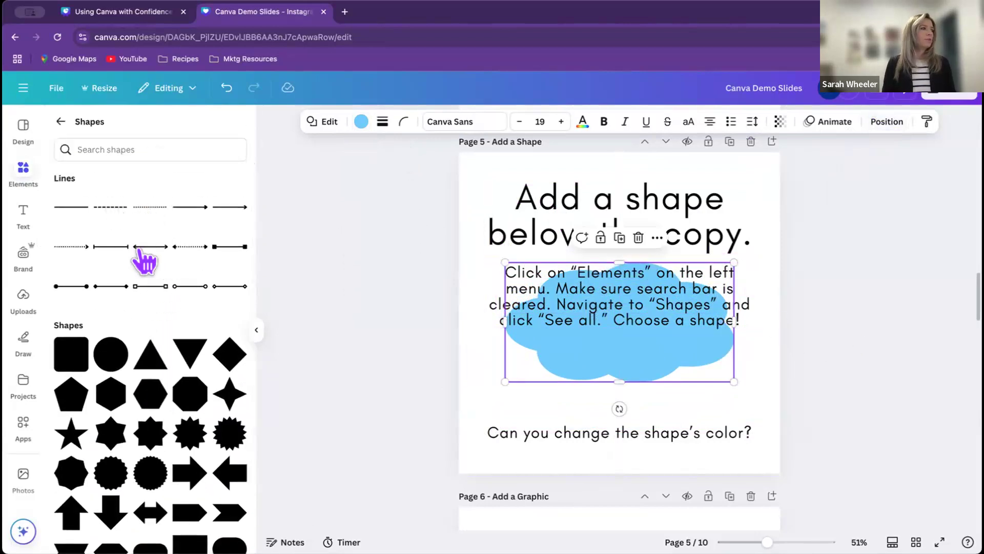
scroll(144, 262, down, 1)
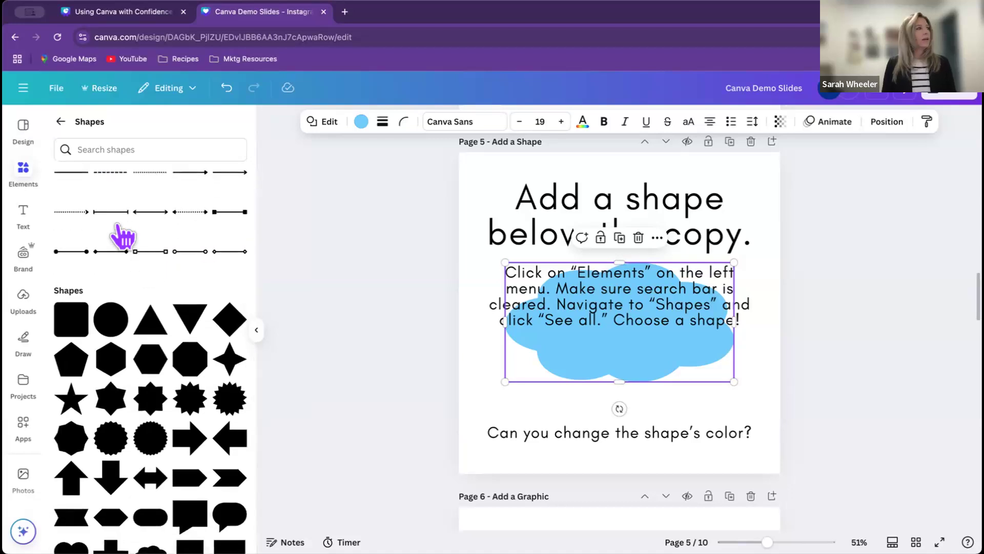
click(61, 123)
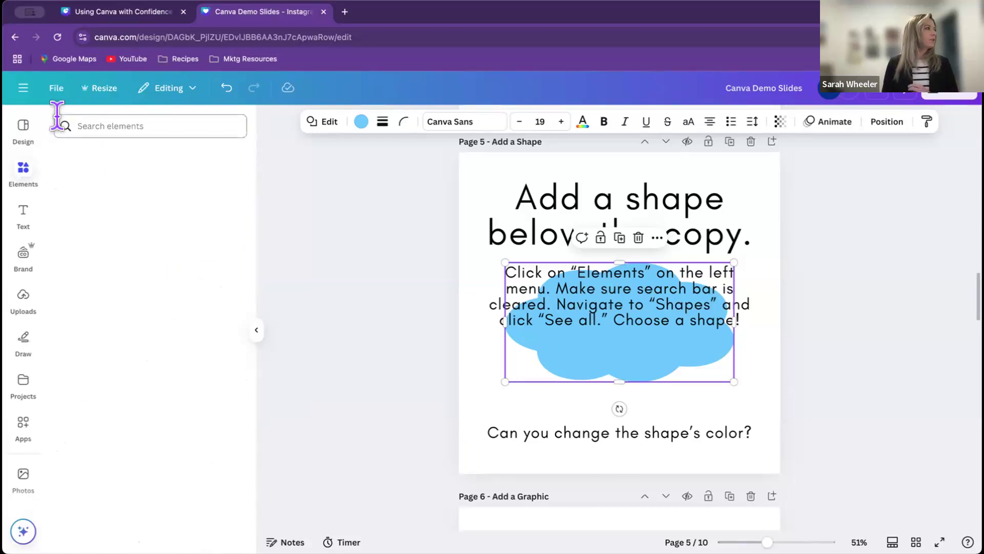
click(91, 126)
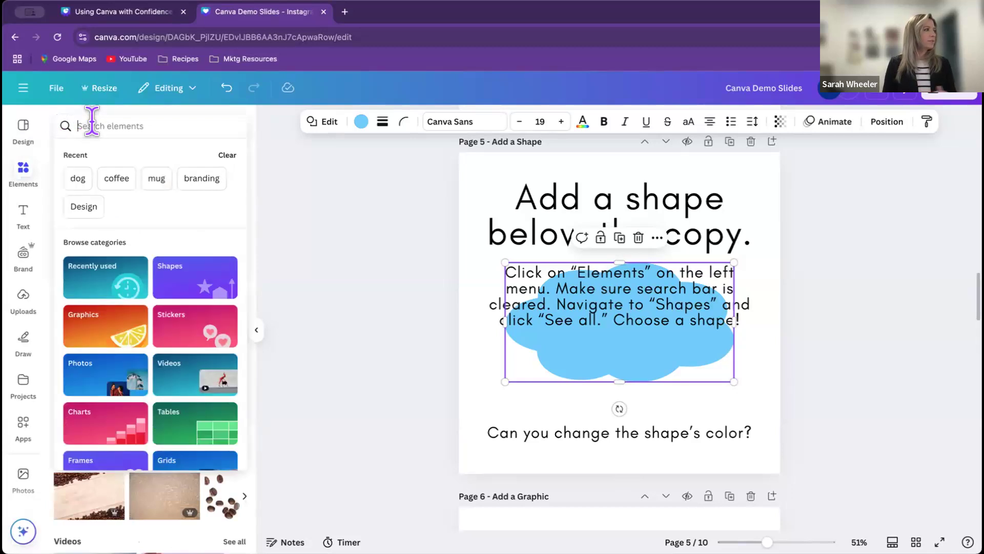
text(ci)
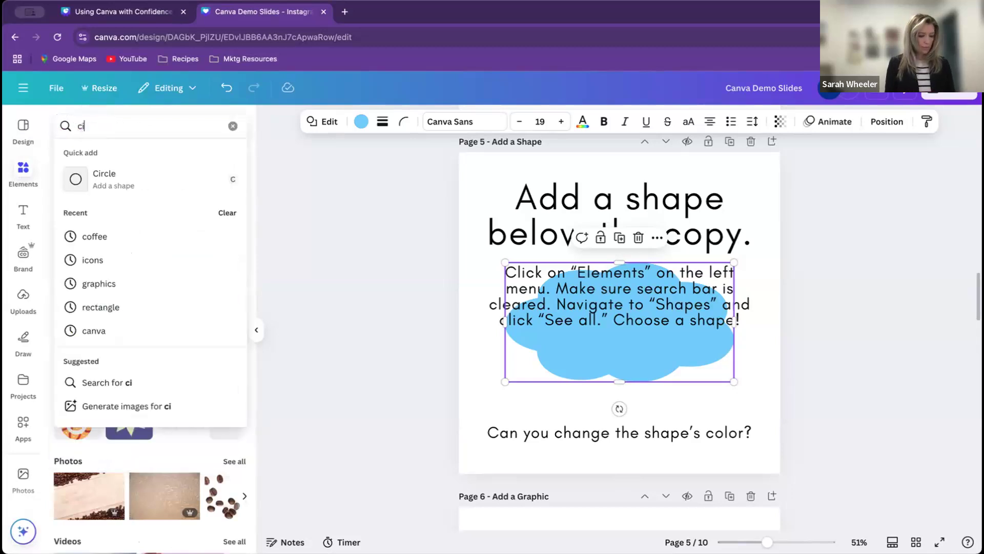
text(rcle)
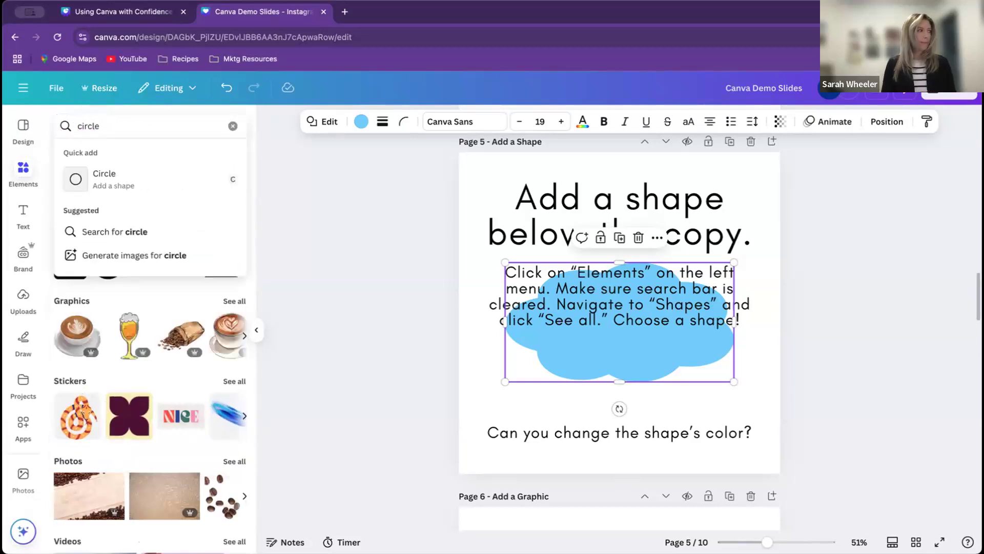
key(Return)
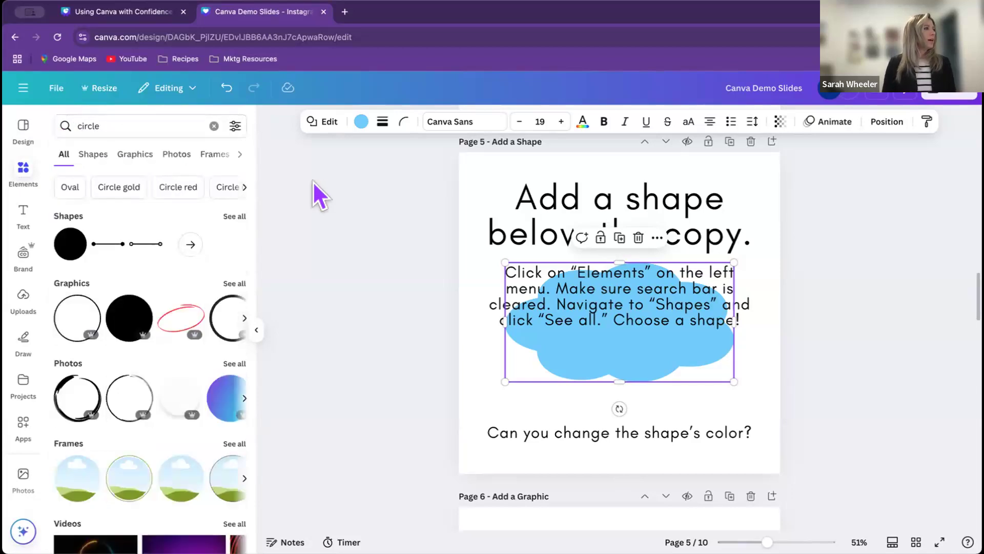
Step: Add the yellow brushstroke circle from the full set of circle graphics and move it down over the color question on page 5
click(235, 283)
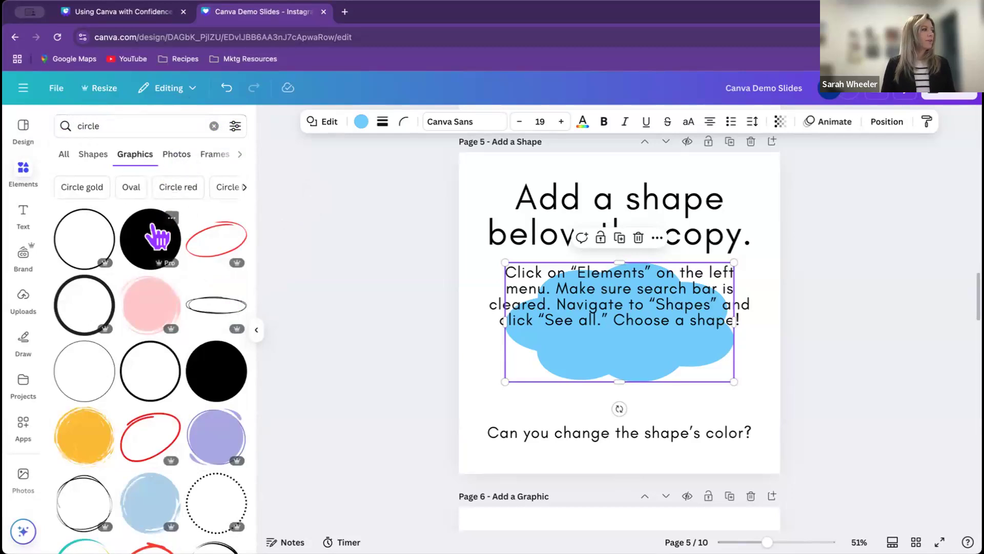
click(85, 442)
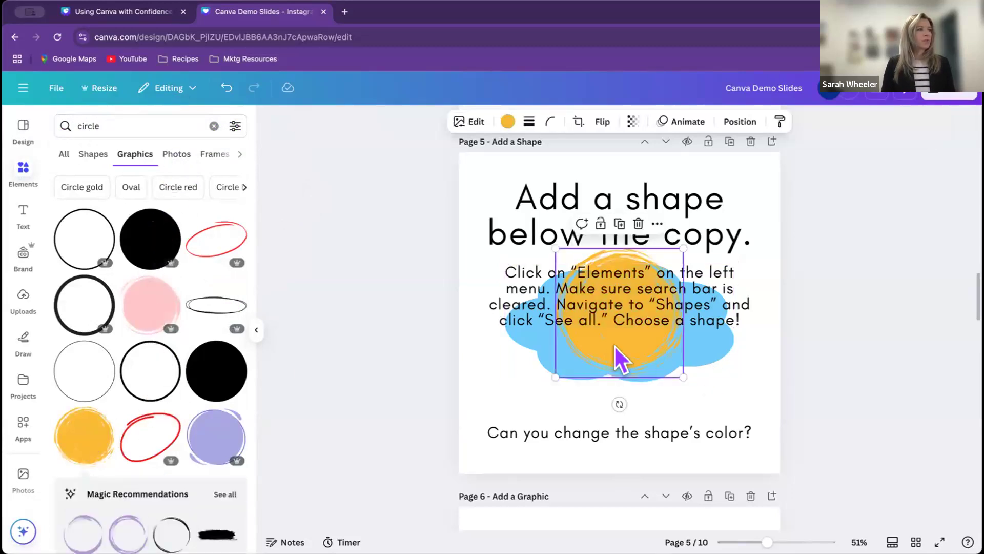
drag(614, 346, 615, 431)
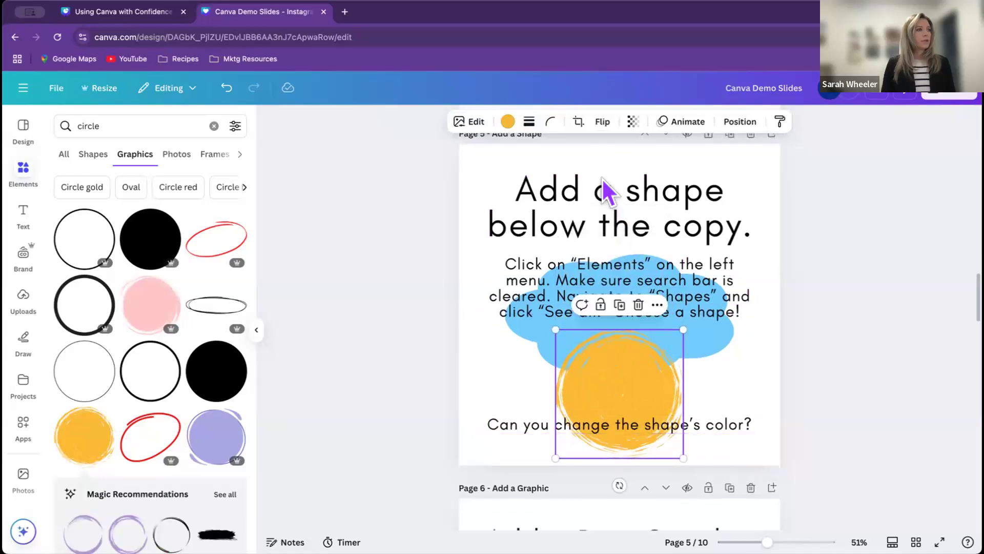
Step: Recolor the brushstroke circle to the brown document color #b76e22, and delete the circle from page 5
click(507, 123)
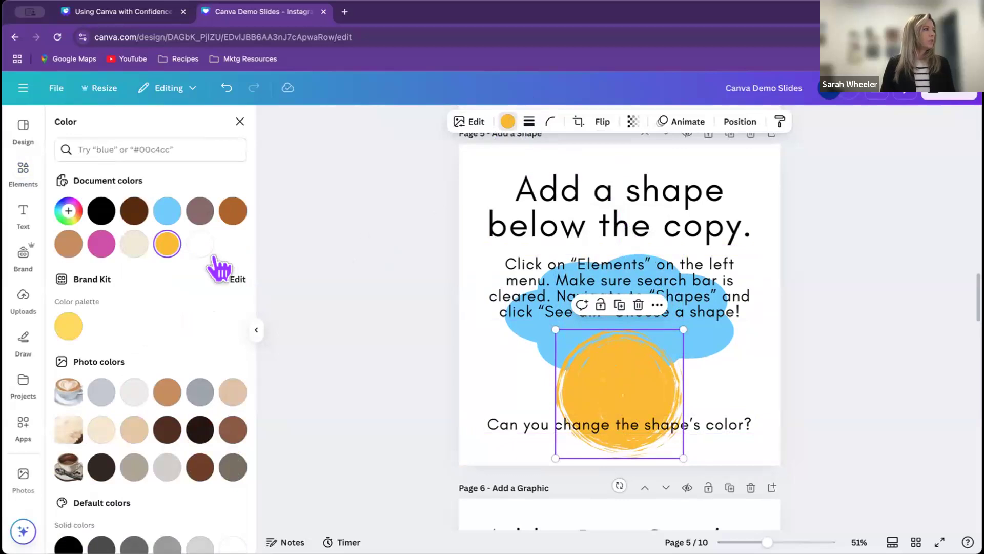
click(233, 212)
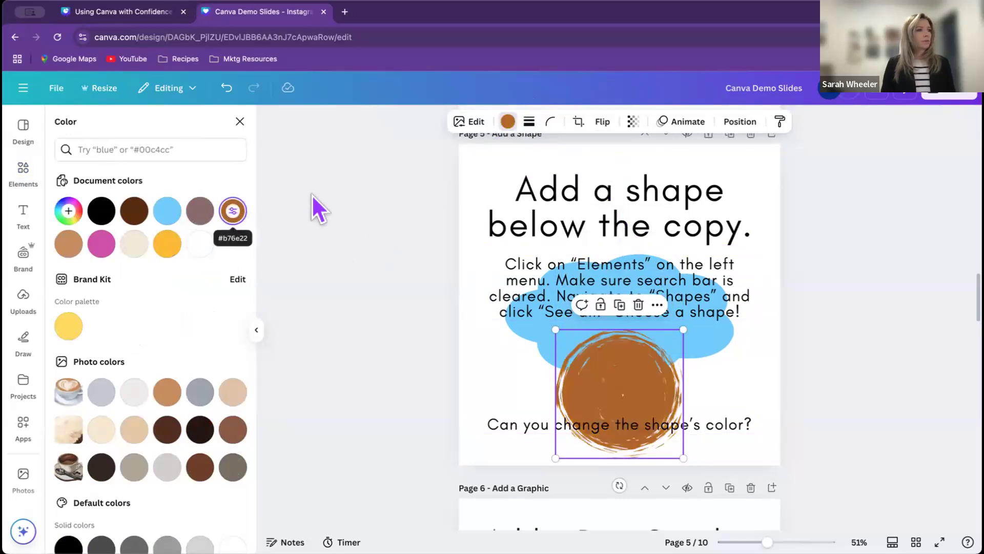
click(638, 305)
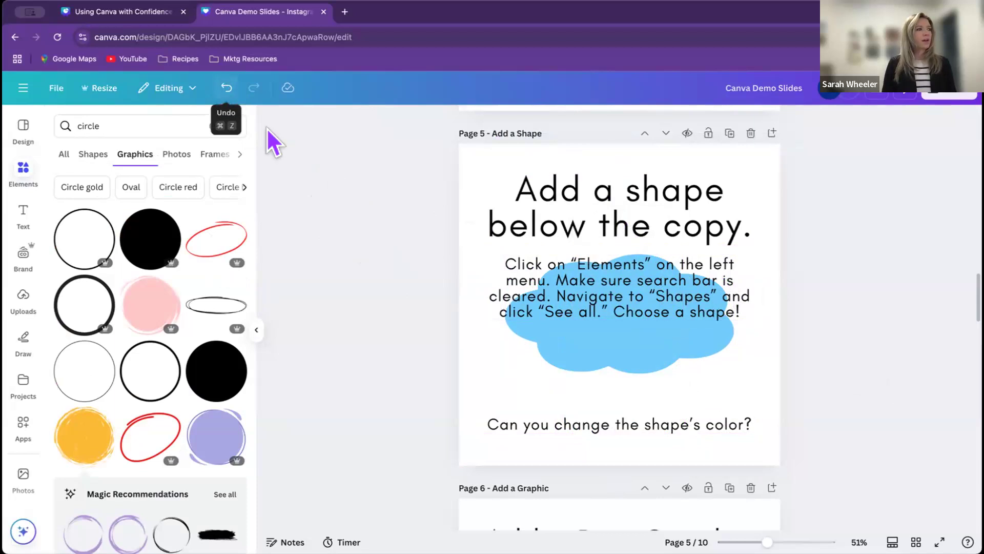
Step: Go to page 6, clear the circle search and search the elements for "dog"
scroll(407, 201, down, 2)
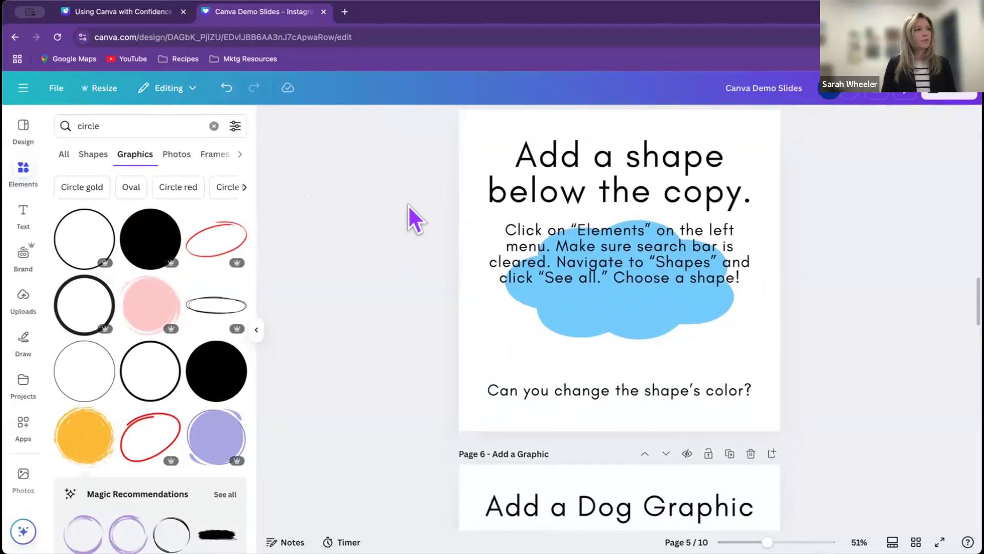
scroll(408, 205, up, 2)
scroll(408, 202, down, 5)
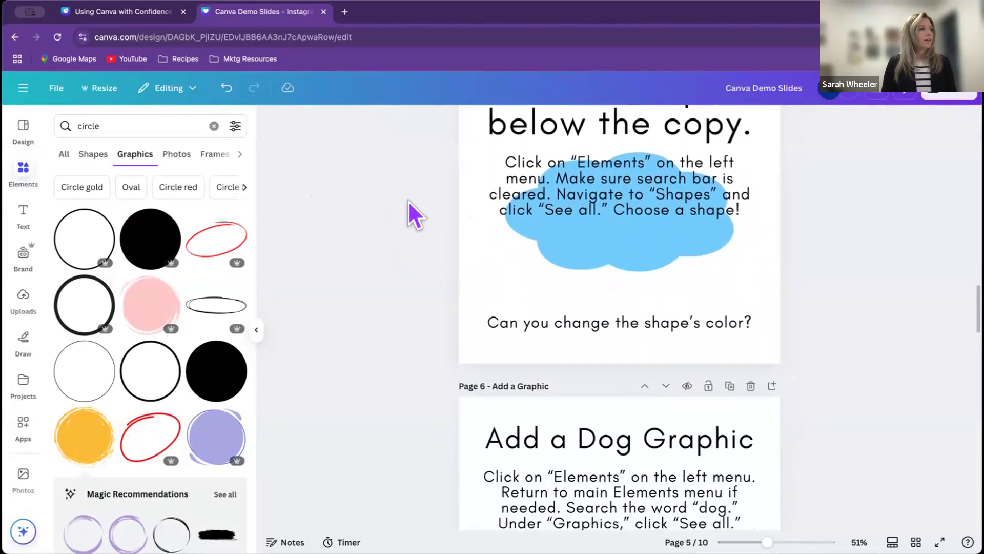
scroll(408, 201, down, 1)
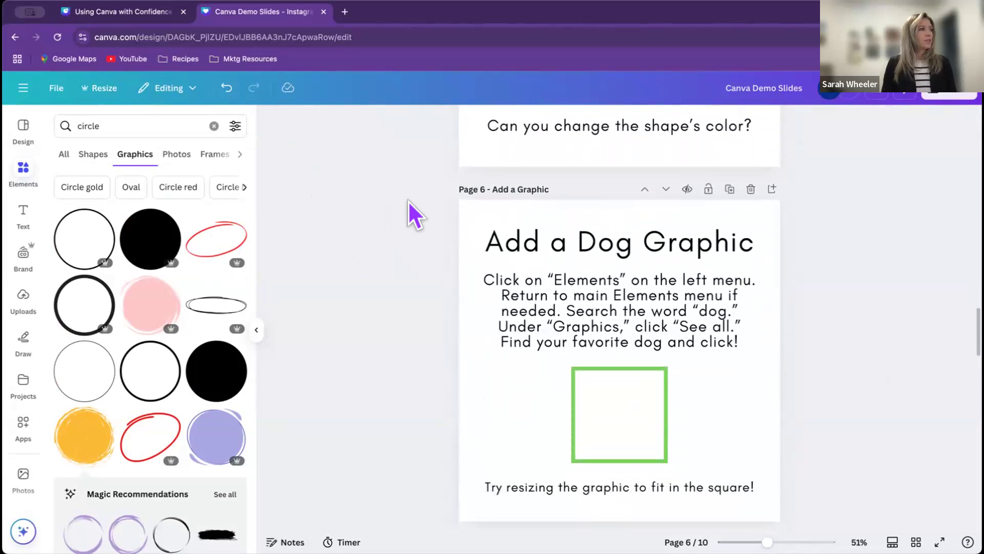
scroll(408, 201, down, 1)
scroll(408, 201, down, 1)
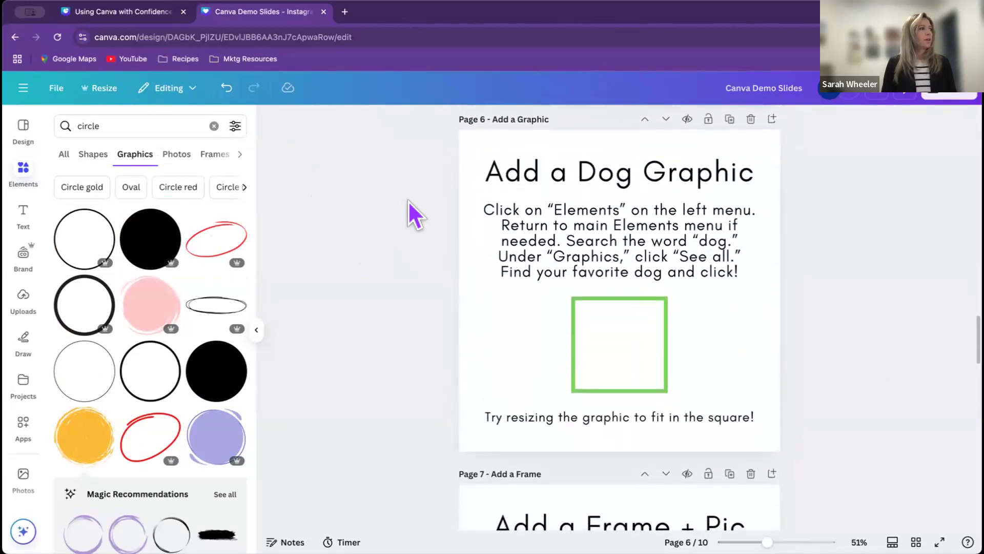
click(214, 126)
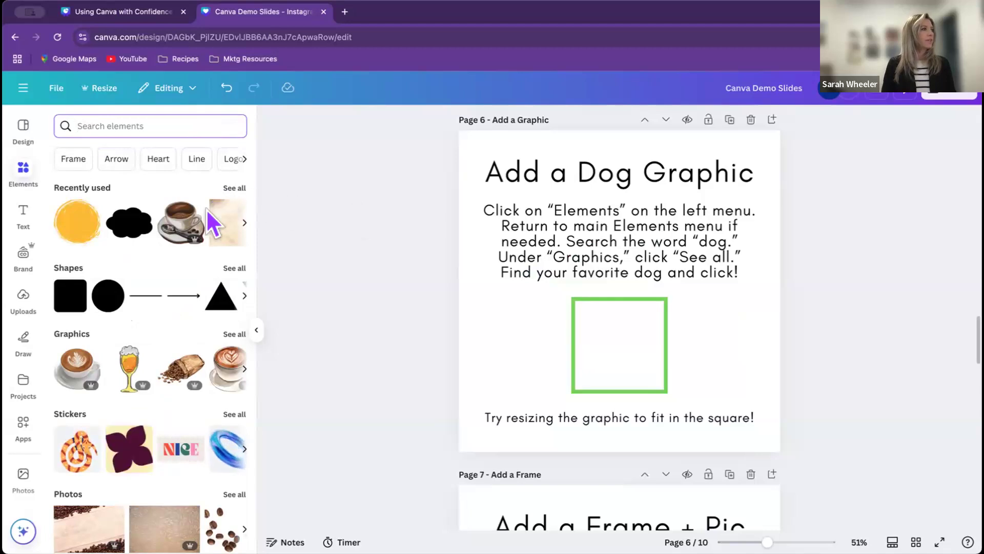
click(24, 173)
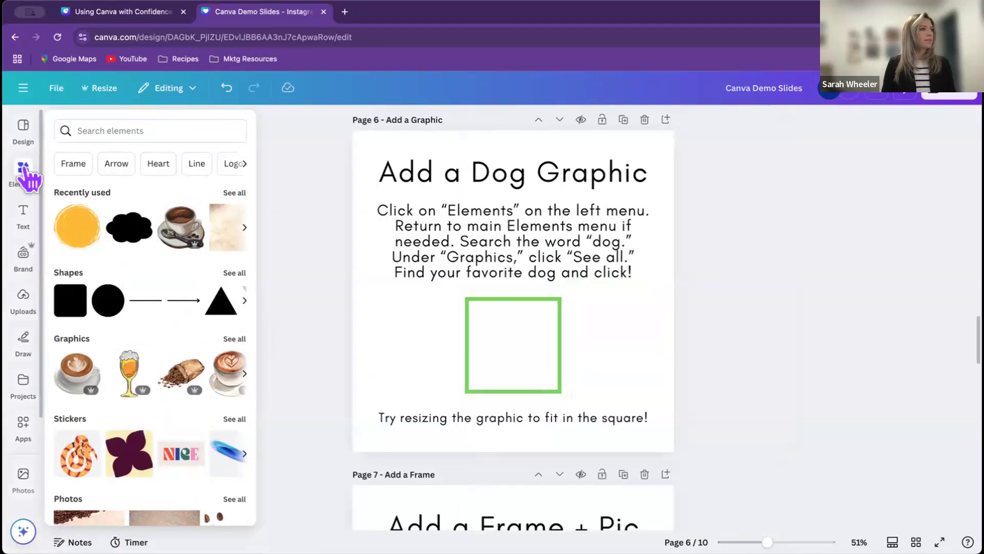
click(122, 130)
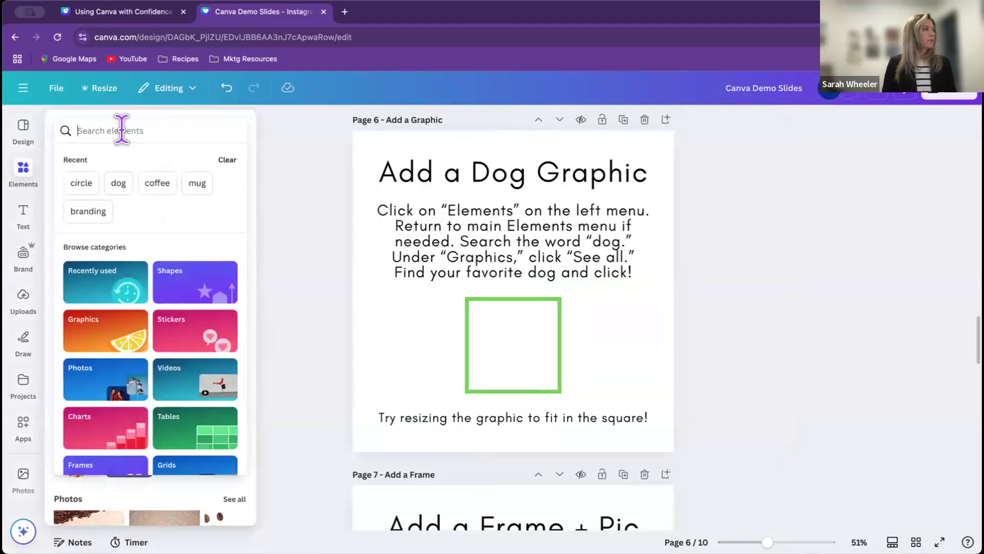
click(118, 183)
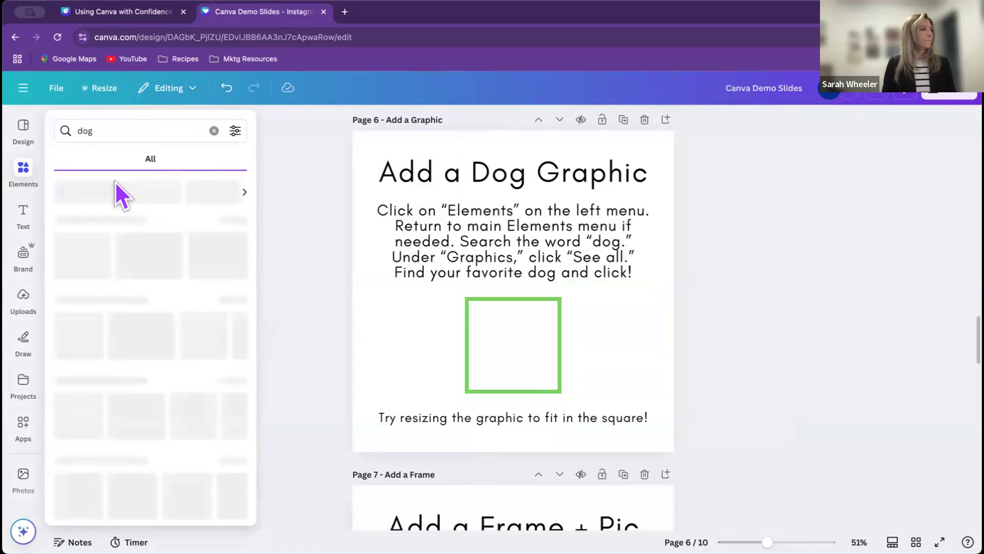
Step: Limit the dog results to free items and show all the matching graphics
click(234, 133)
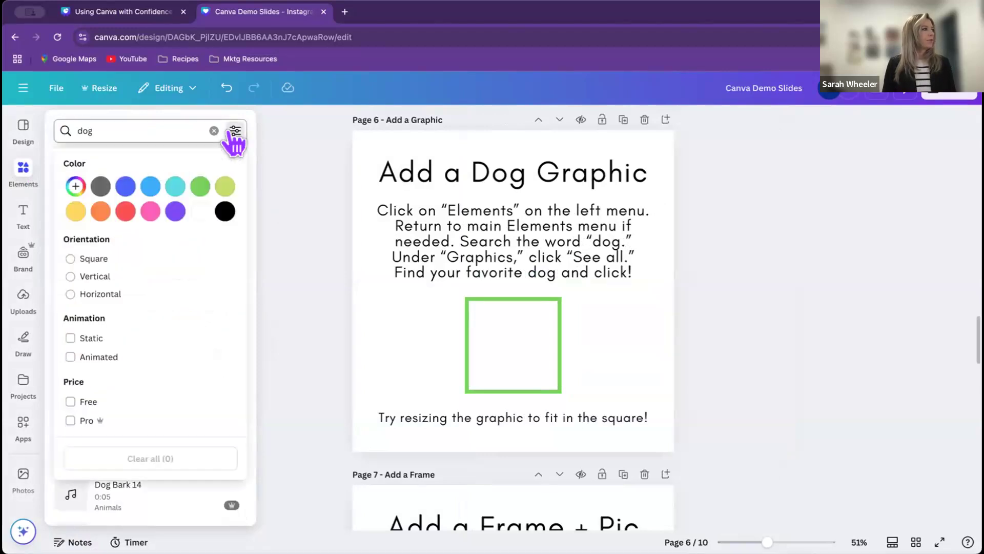
click(70, 400)
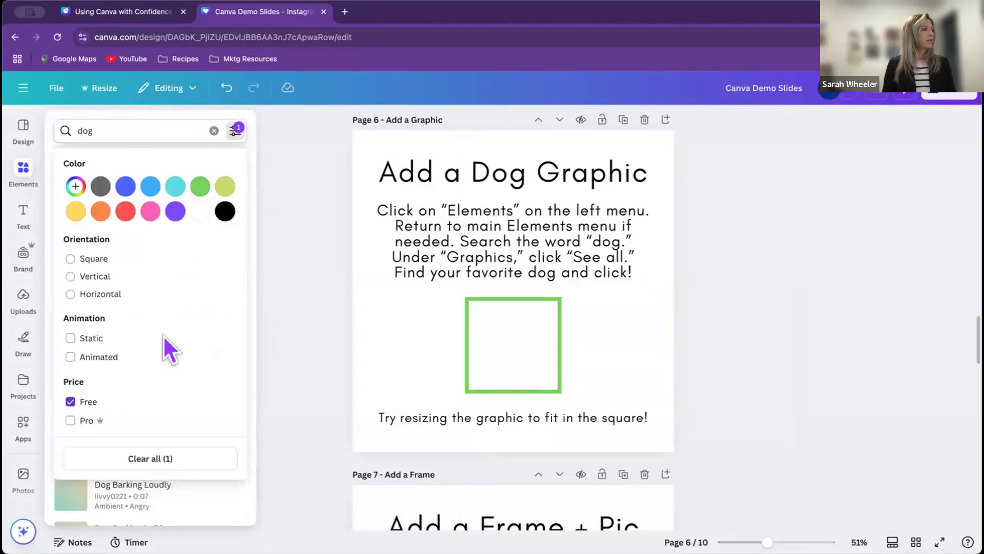
click(248, 160)
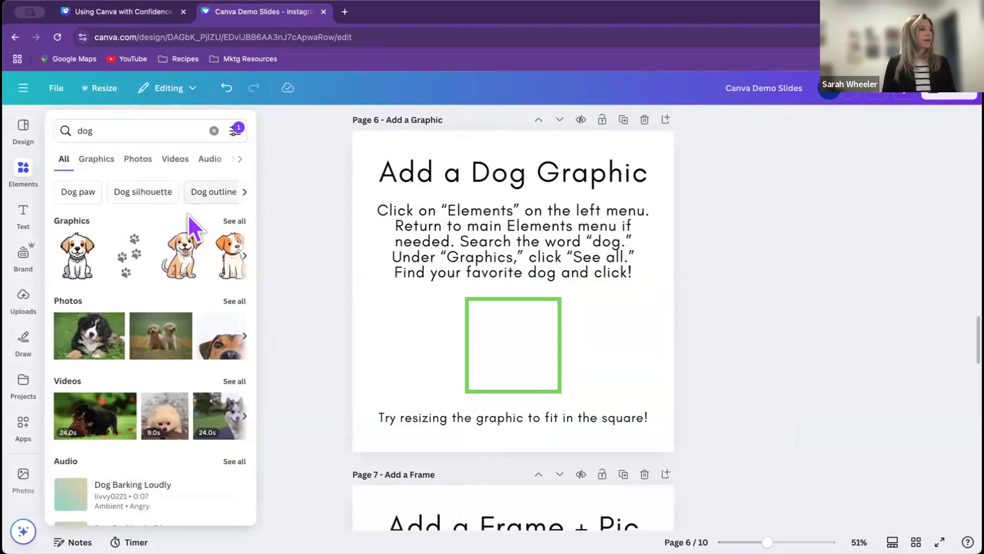
click(228, 220)
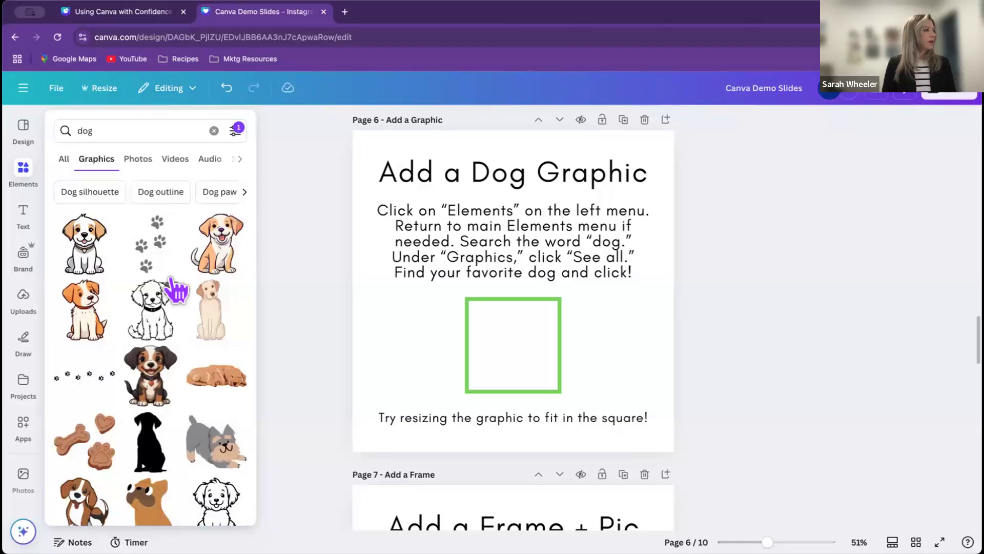
Step: Add the sitting brown dog with the dark muzzle and upturned eyes to page 6
scroll(175, 283, down, 1)
scroll(179, 284, down, 3)
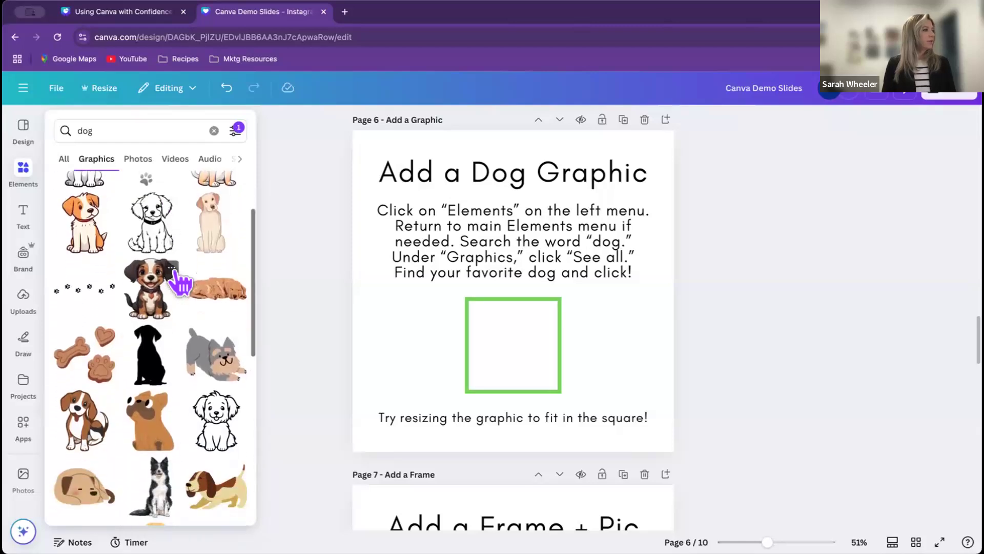
scroll(177, 279, down, 2)
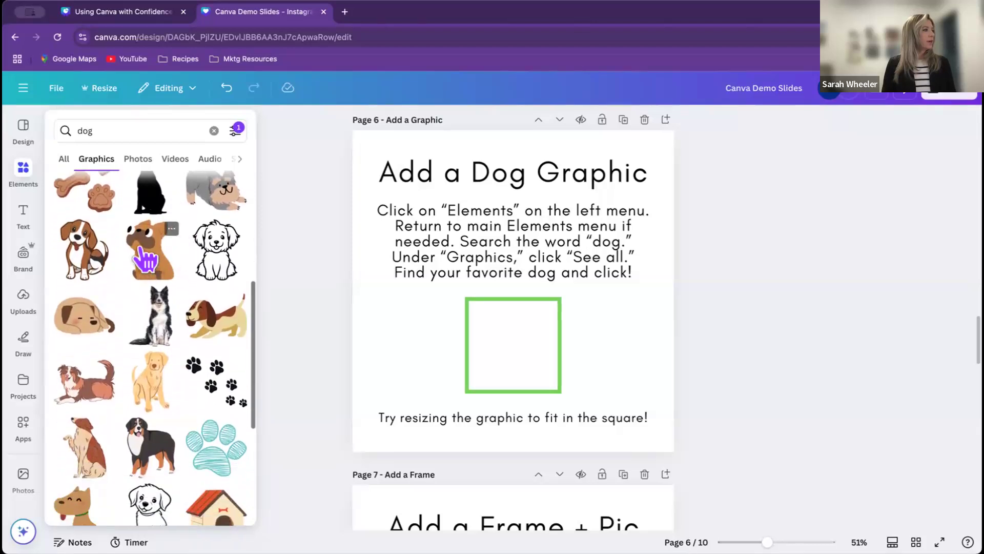
click(150, 259)
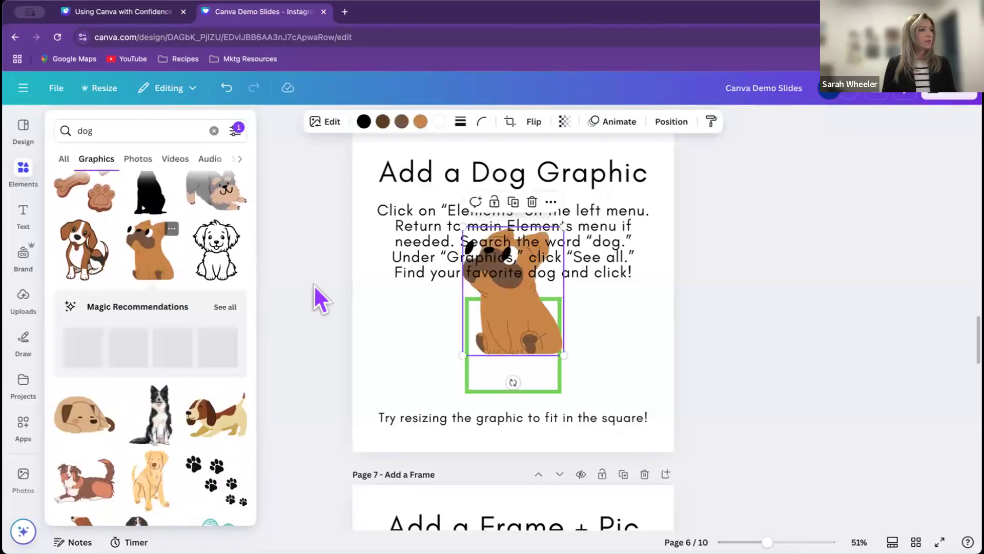
Step: Shrink the dog graphic to about half its size and center it inside the green square
click(525, 322)
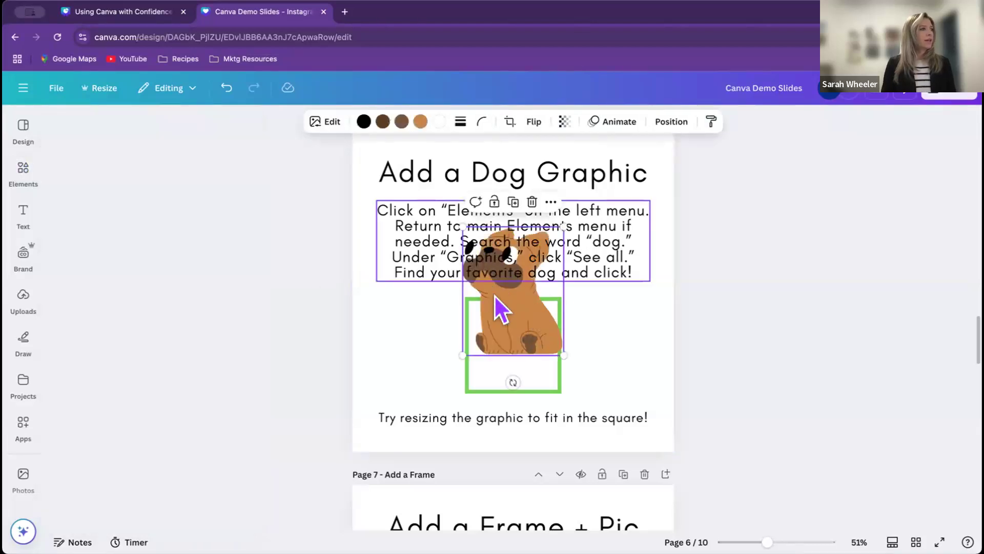
drag(505, 302, 504, 330)
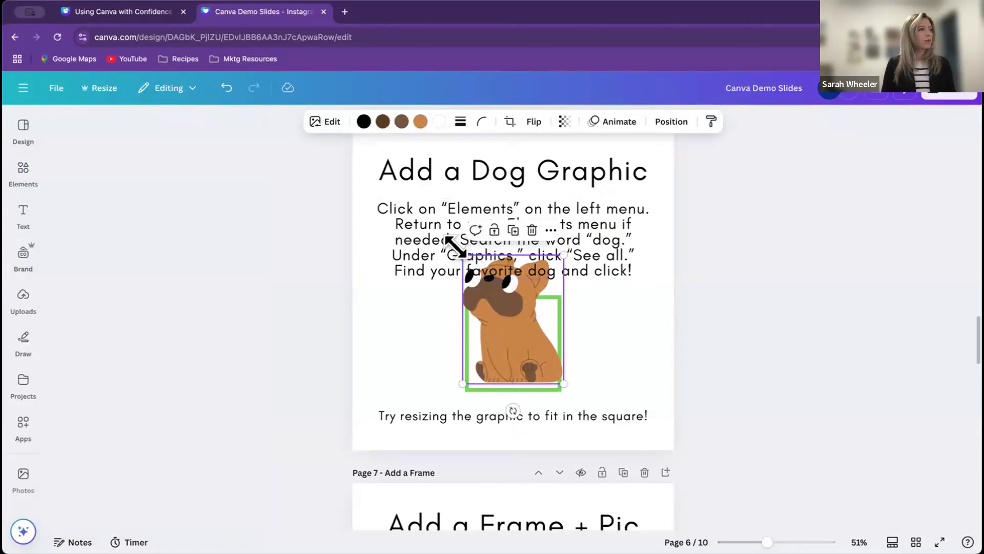
drag(457, 249, 500, 319)
scroll(512, 317, down, 1)
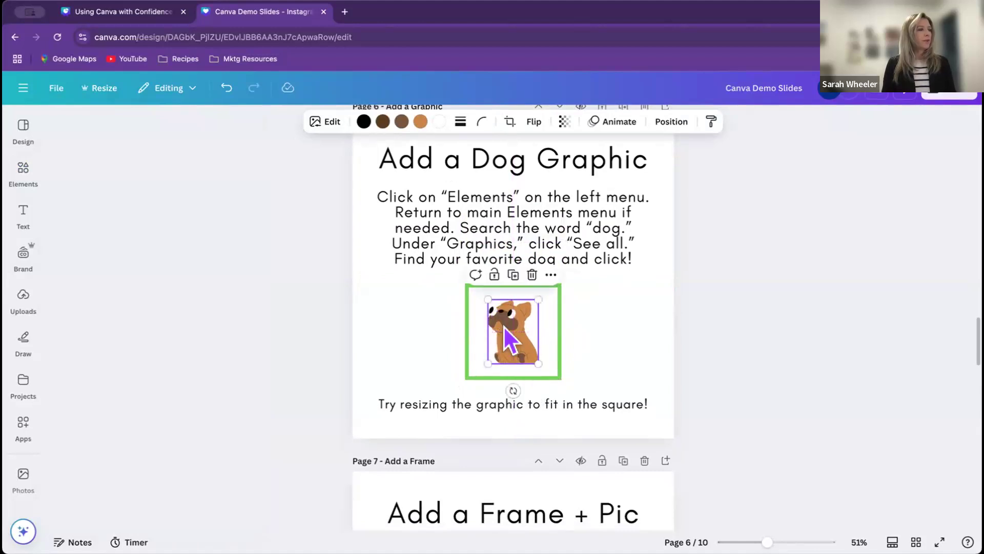
mouse_move(506, 331)
mouse_down()
mouse_move(489, 318)
mouse_move(503, 321)
mouse_move(505, 311)
mouse_move(505, 320)
mouse_up()
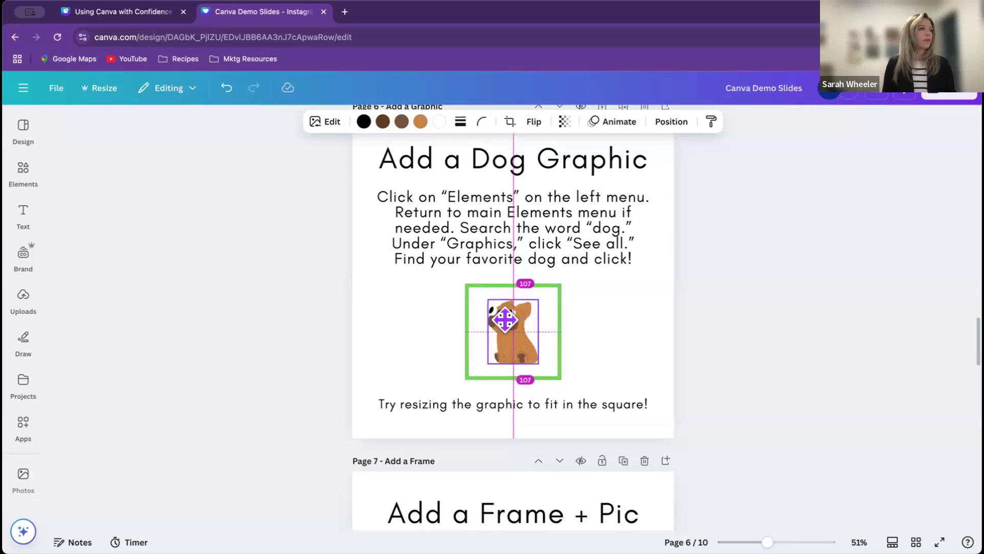
drag(505, 320, 510, 331)
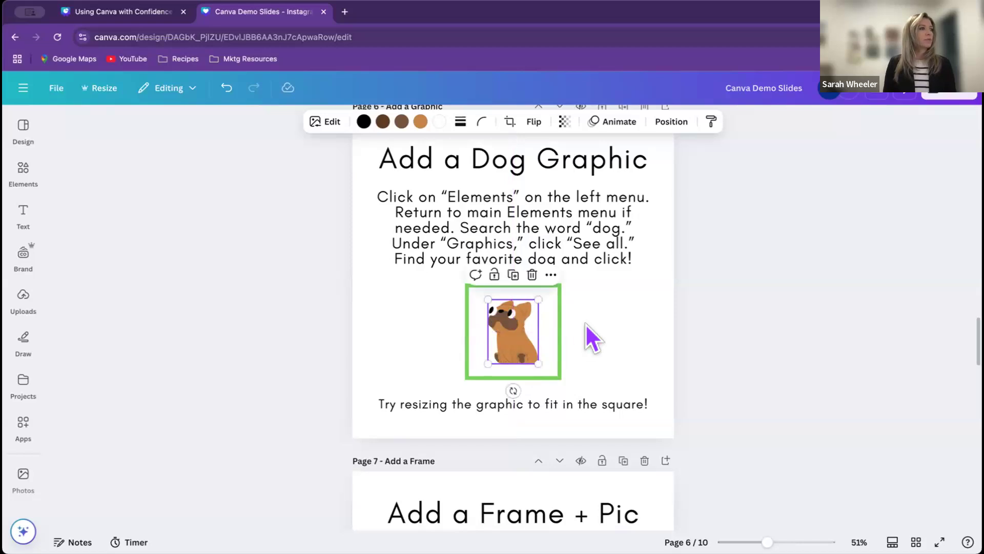
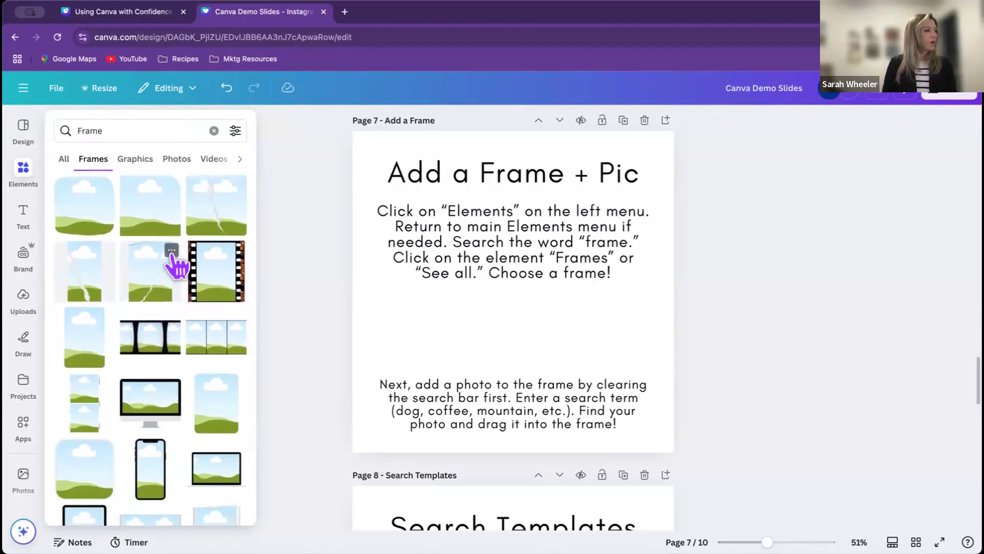
Step: Add the smartphone frame to page 7, shrunk to about half size and centered between the two text blocks
scroll(180, 264, down, 2)
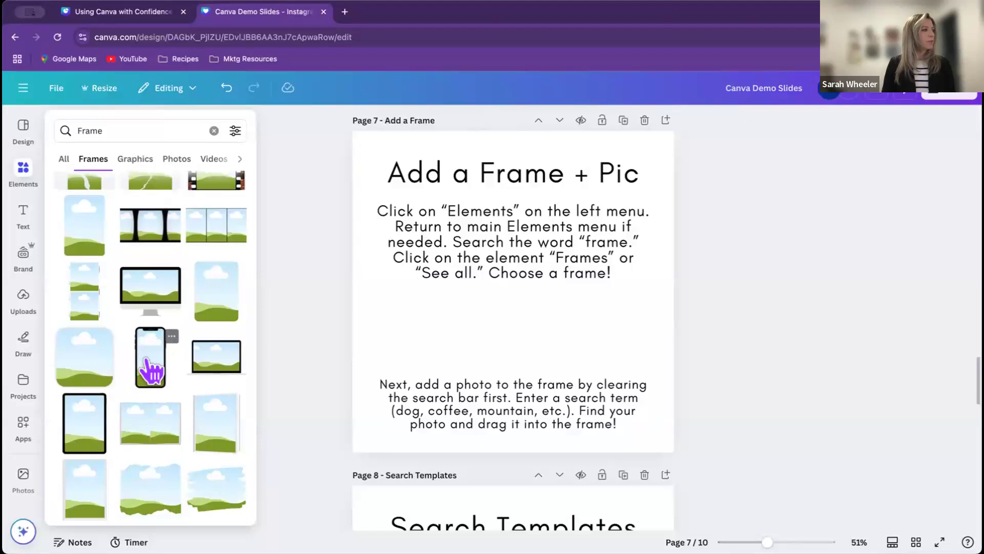
click(159, 367)
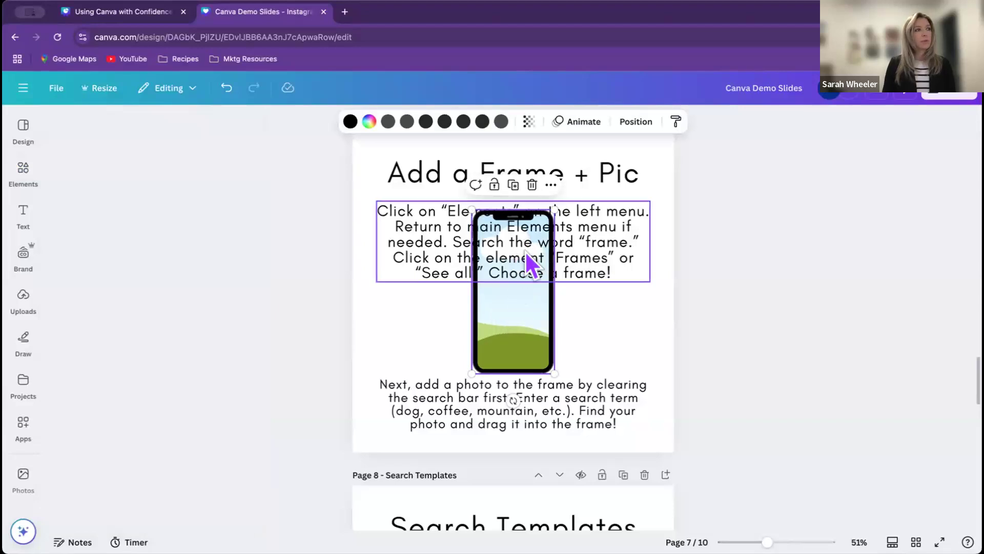
drag(554, 210, 515, 288)
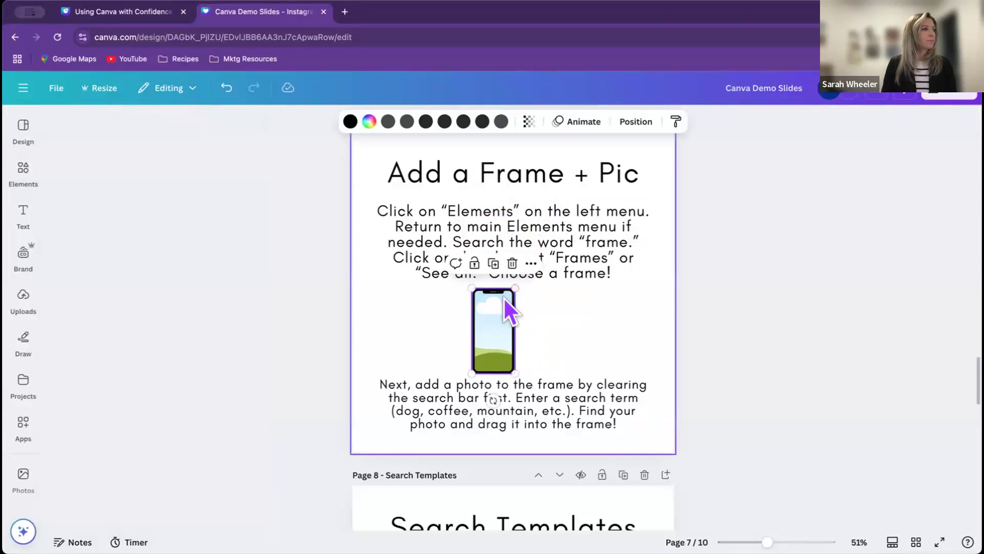
drag(491, 328, 507, 322)
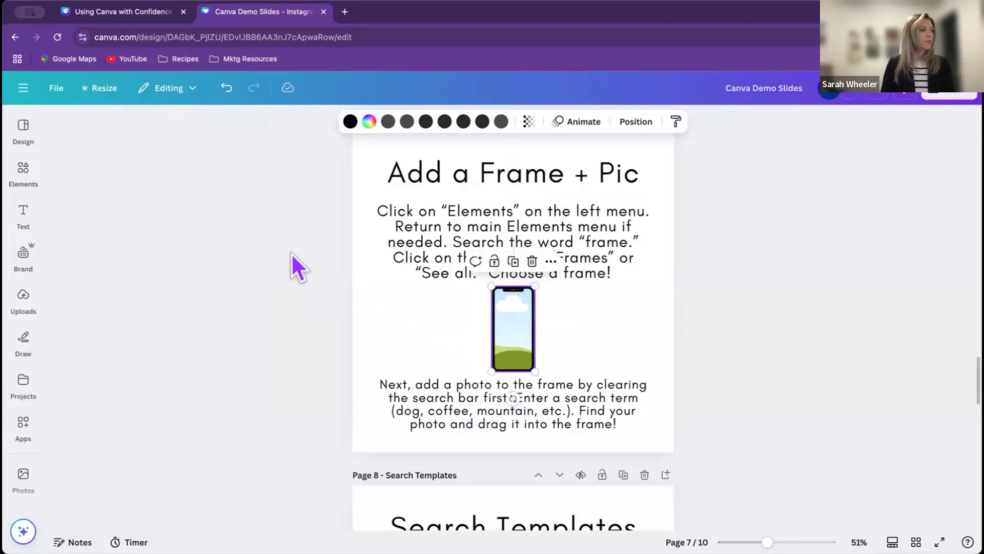
Step: Clear the frame search and search the elements for "mountain"
click(29, 171)
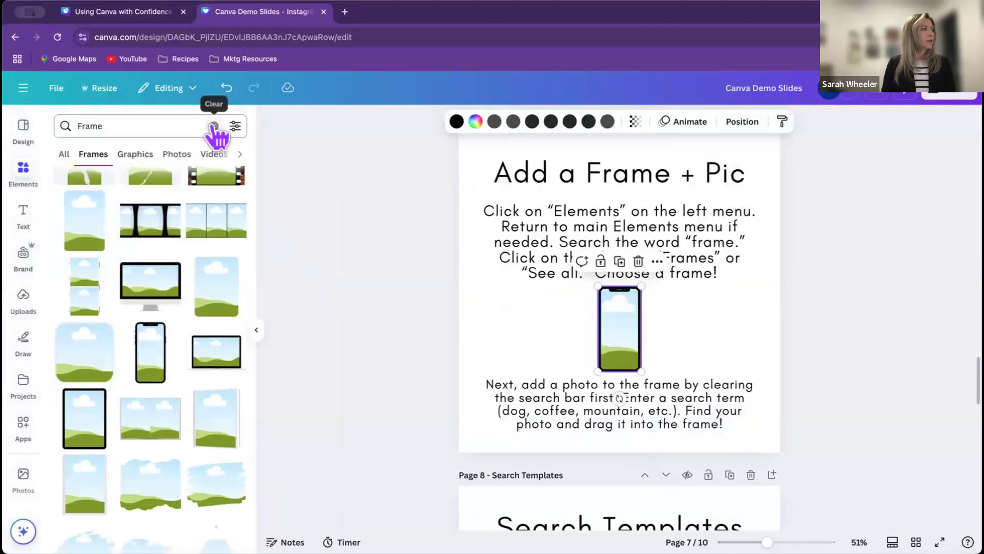
click(213, 126)
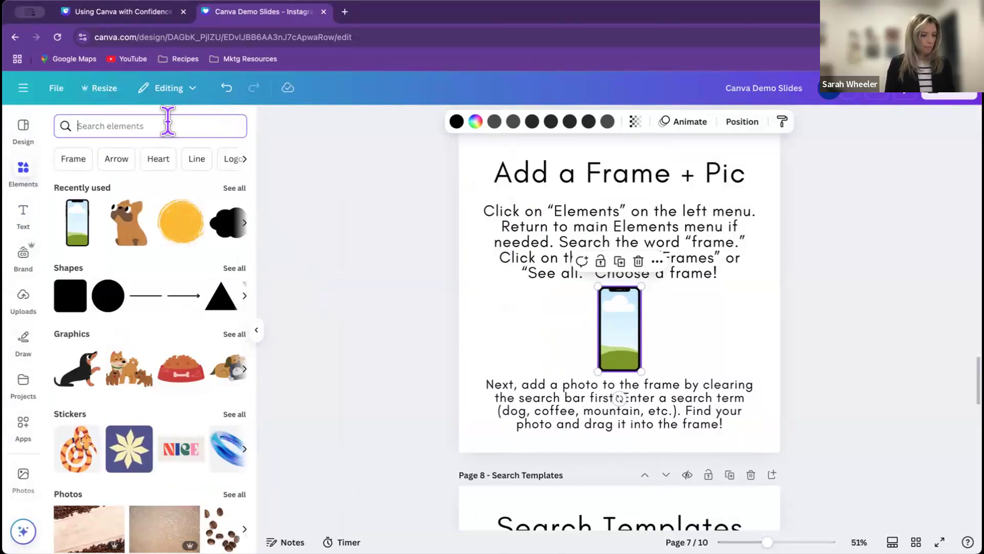
text(mountain)
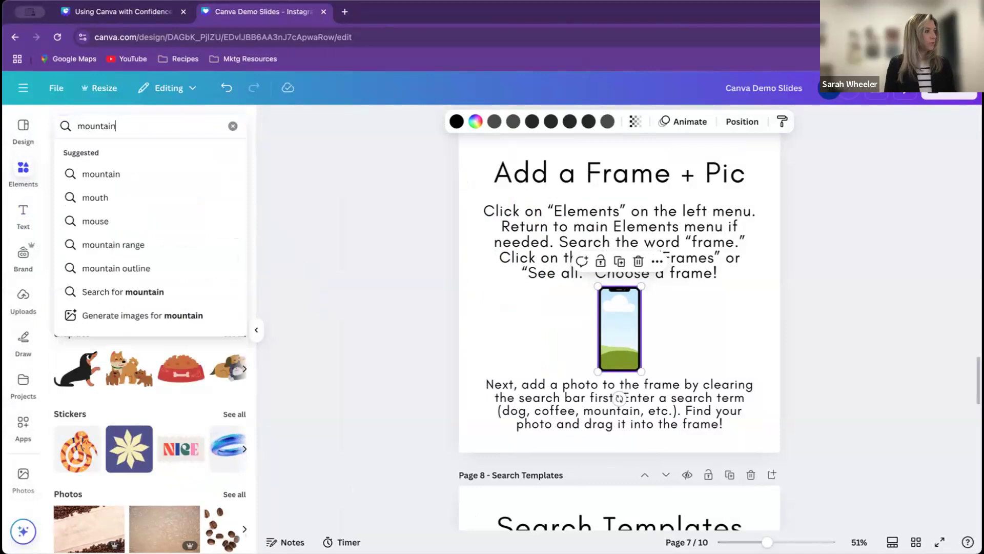
key(Return)
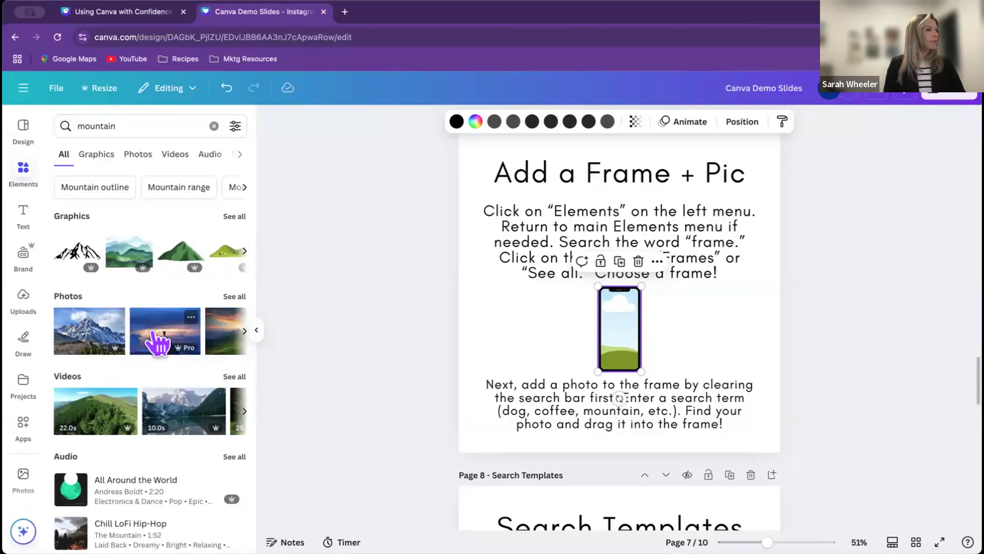
Step: Fill the smartphone frame on page 7 with the sunset photo of a person on a mountain peak and enlarge the frame about one and a half times
drag(156, 333, 618, 317)
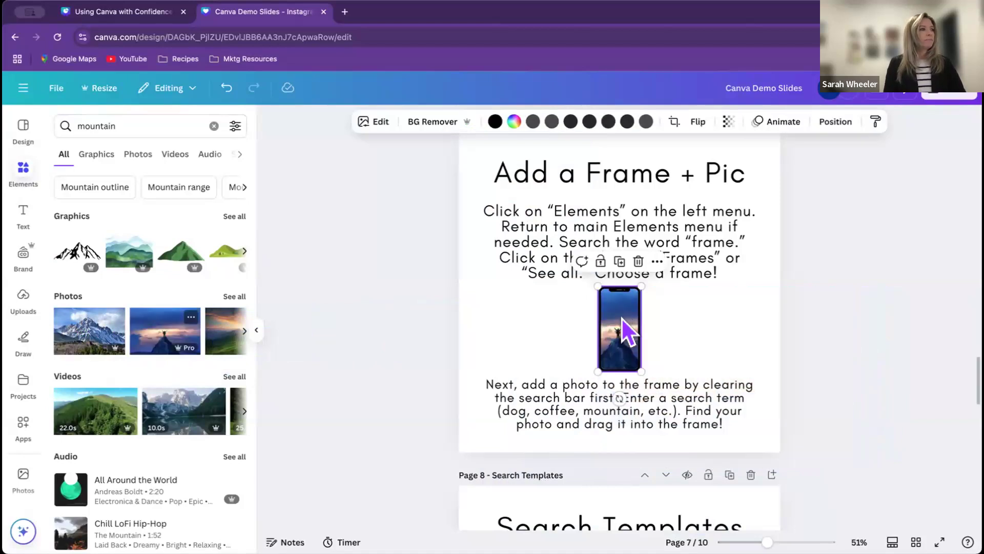
mouse_move(594, 285)
mouse_down()
mouse_move(552, 252)
mouse_move(442, 202)
mouse_move(544, 208)
mouse_move(579, 286)
mouse_move(468, 205)
mouse_move(579, 297)
mouse_move(514, 257)
mouse_move(578, 294)
mouse_up()
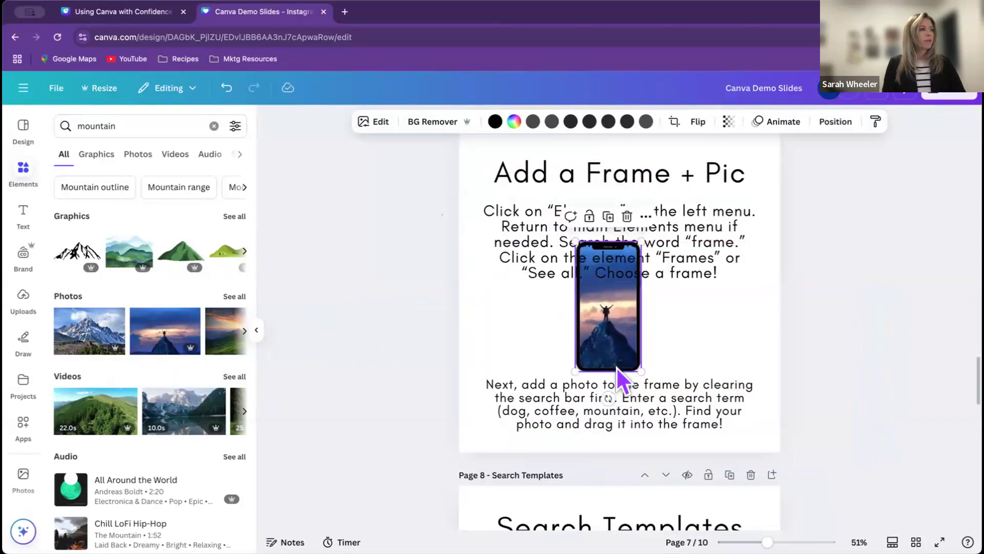
mouse_move(604, 390)
mouse_down()
mouse_move(640, 382)
mouse_move(684, 410)
mouse_move(570, 384)
mouse_move(604, 384)
mouse_up()
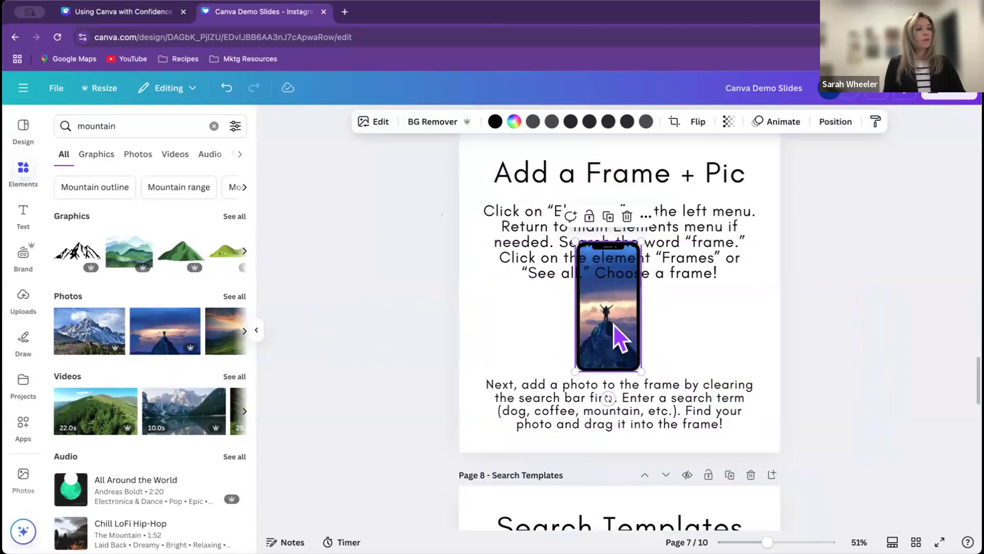
Step: Recolor the smartphone frame's border pink from the document colors and recenter the frame between the two text blocks
click(495, 122)
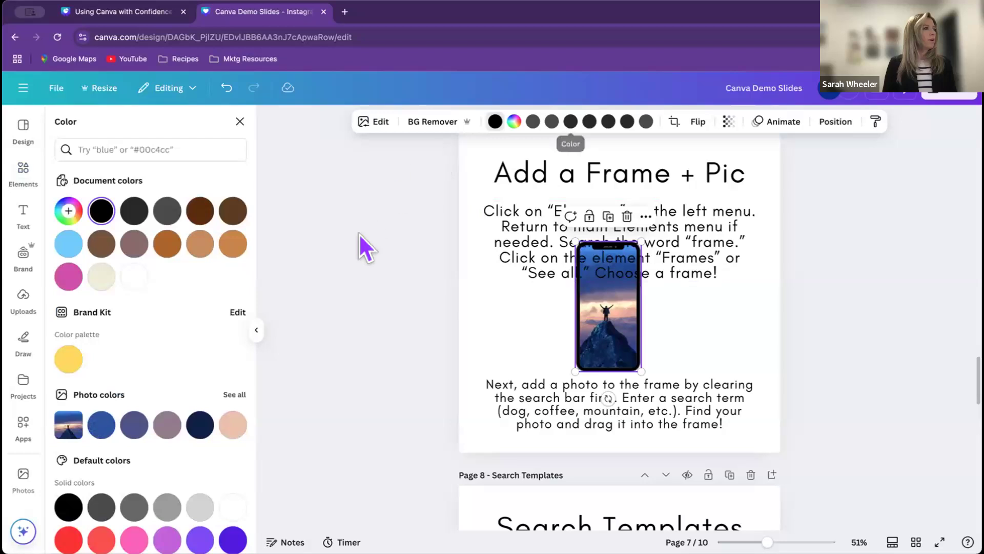
click(67, 279)
drag(607, 309, 618, 332)
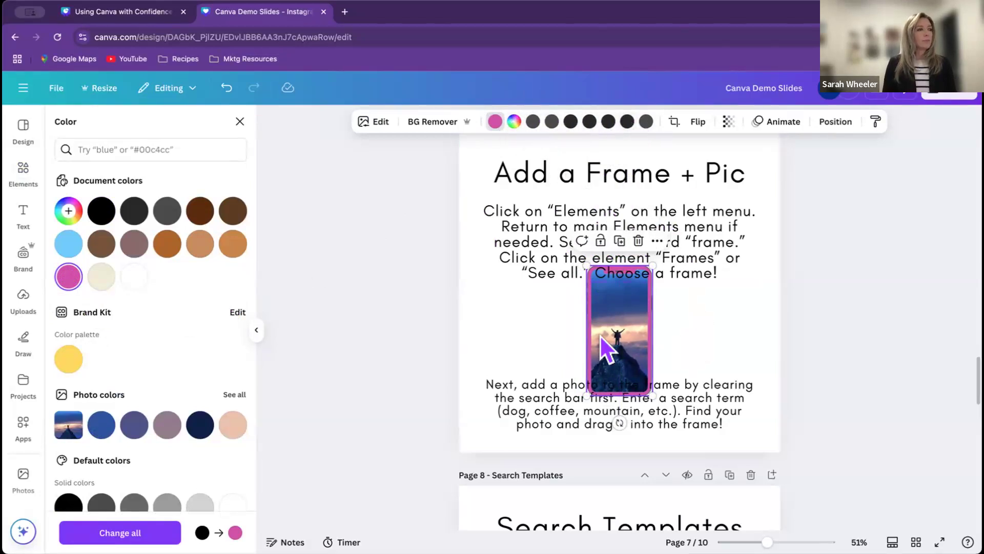
drag(618, 344, 614, 336)
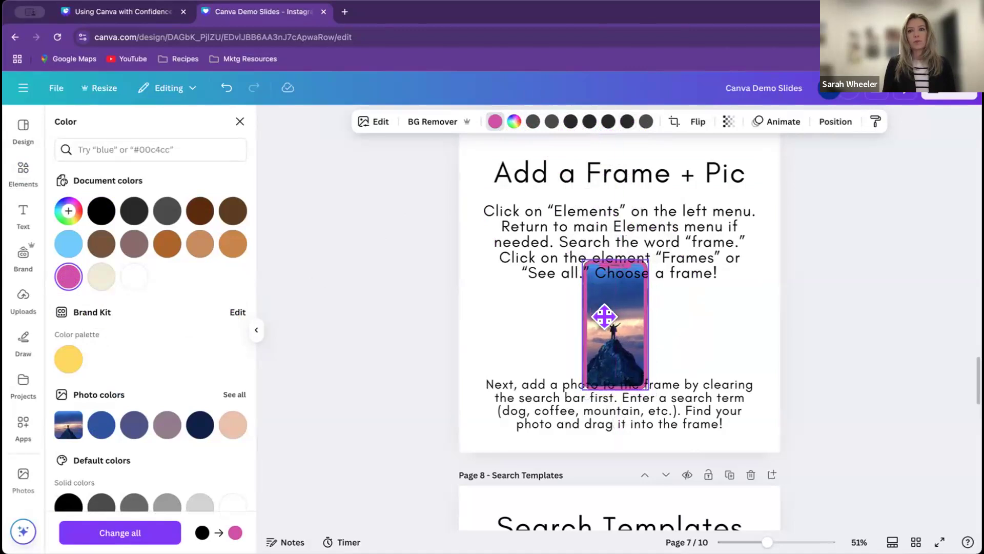
Step: Clear the mountain search and add a blank page directly after page 8, Search Templates
scroll(795, 370, down, 3)
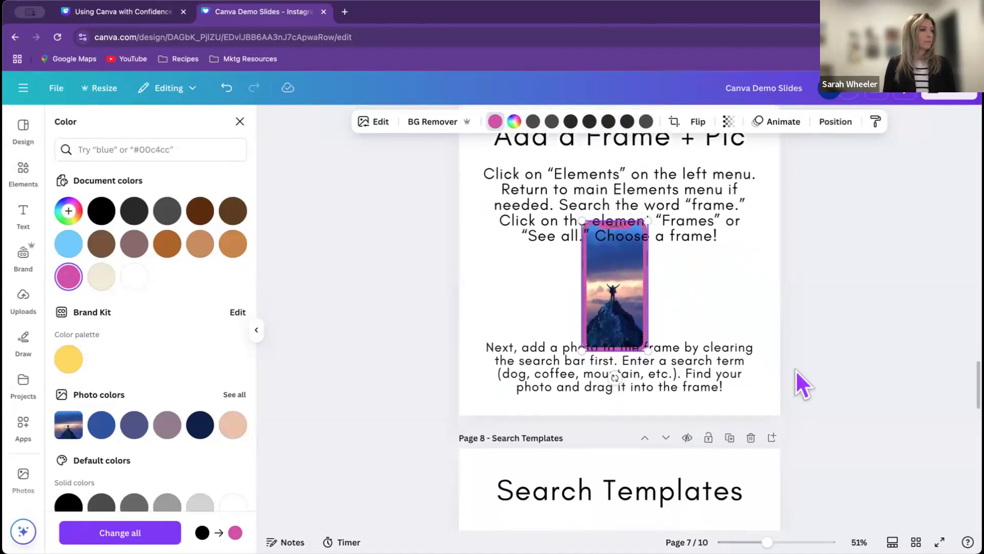
scroll(796, 370, down, 5)
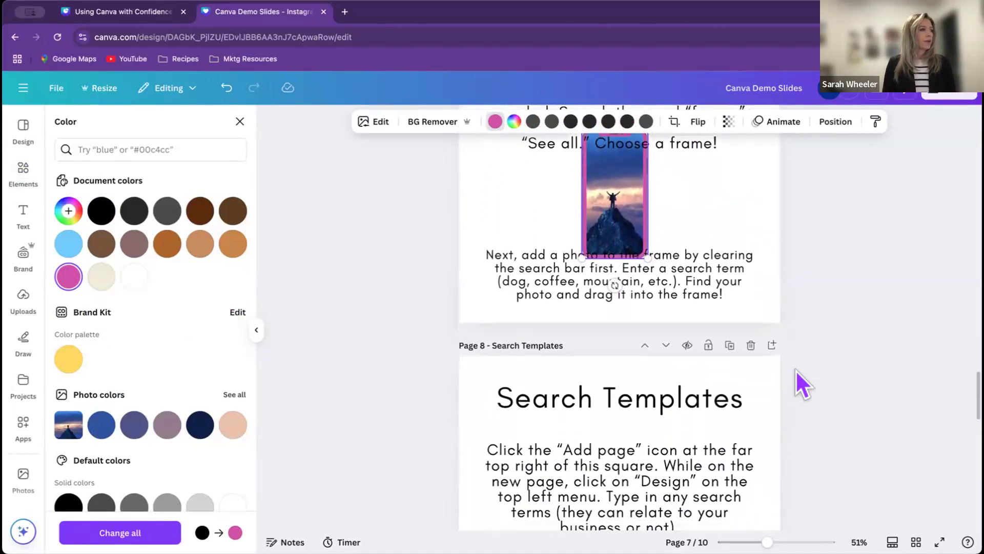
scroll(795, 370, down, 2)
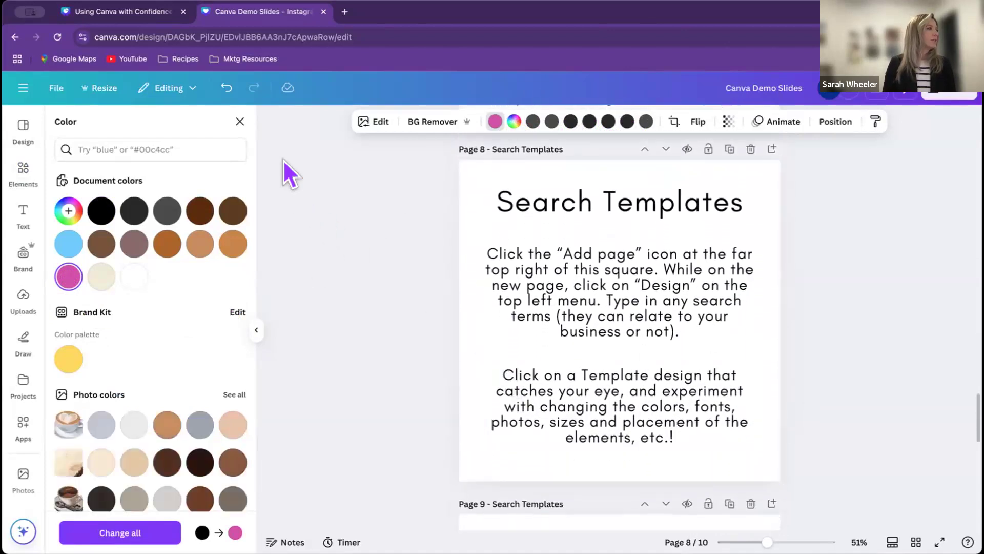
click(240, 122)
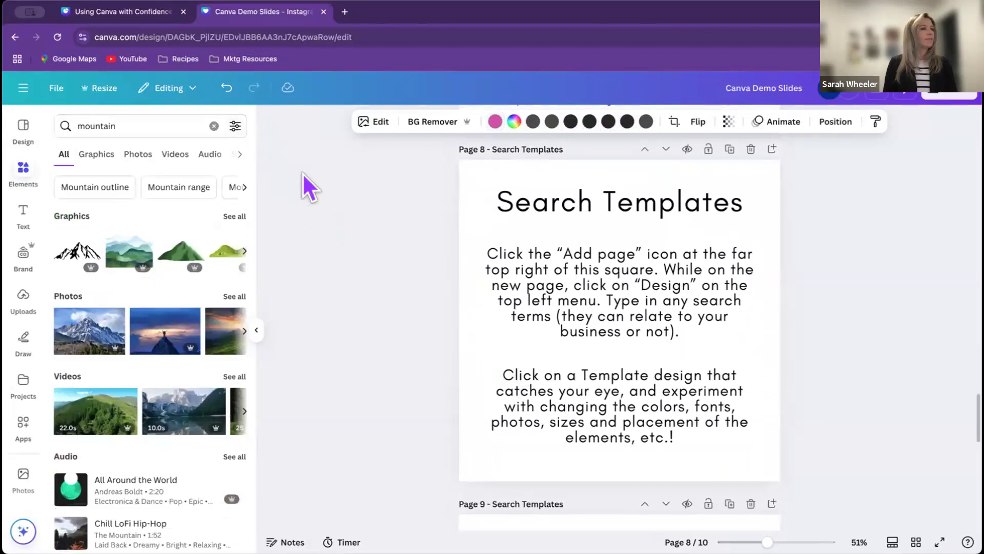
click(213, 126)
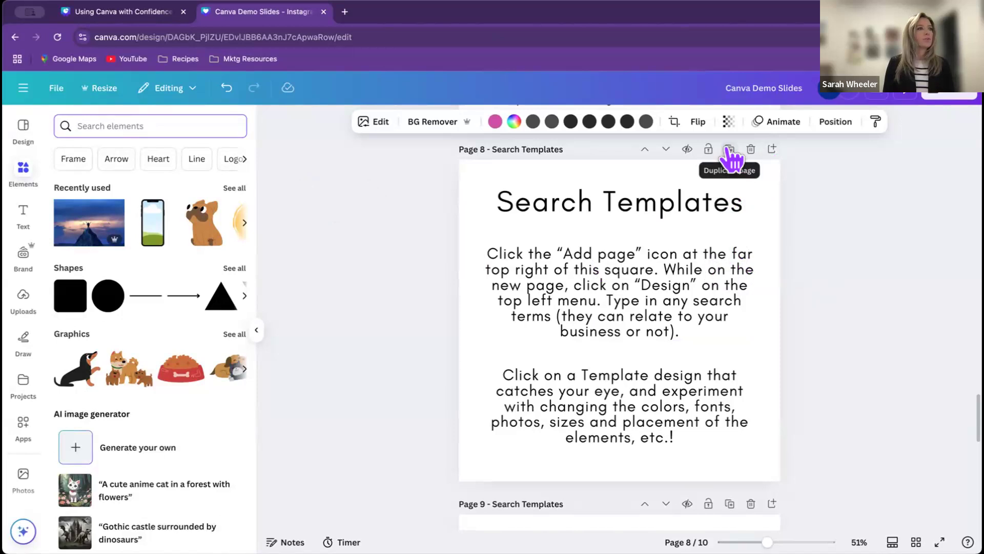
click(771, 150)
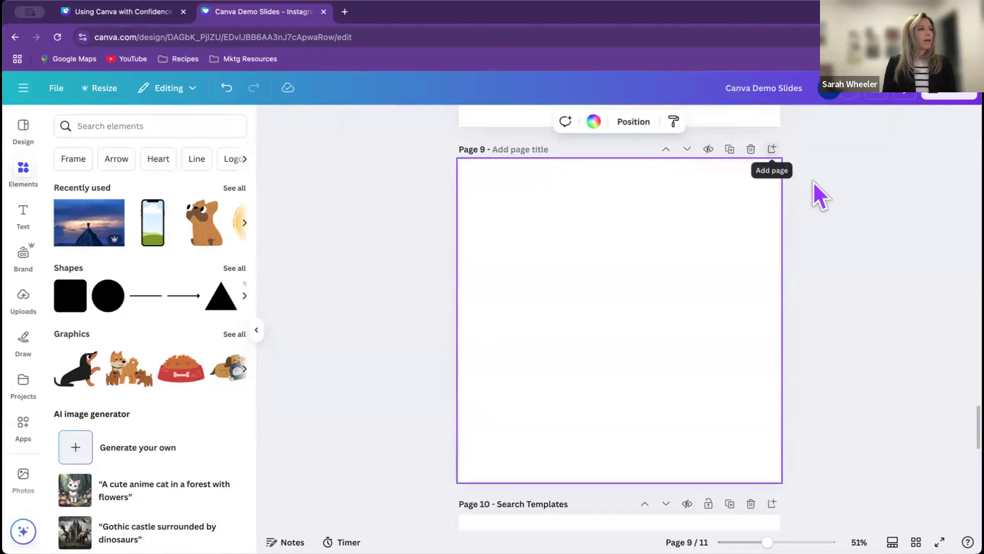
scroll(814, 184, up, 5)
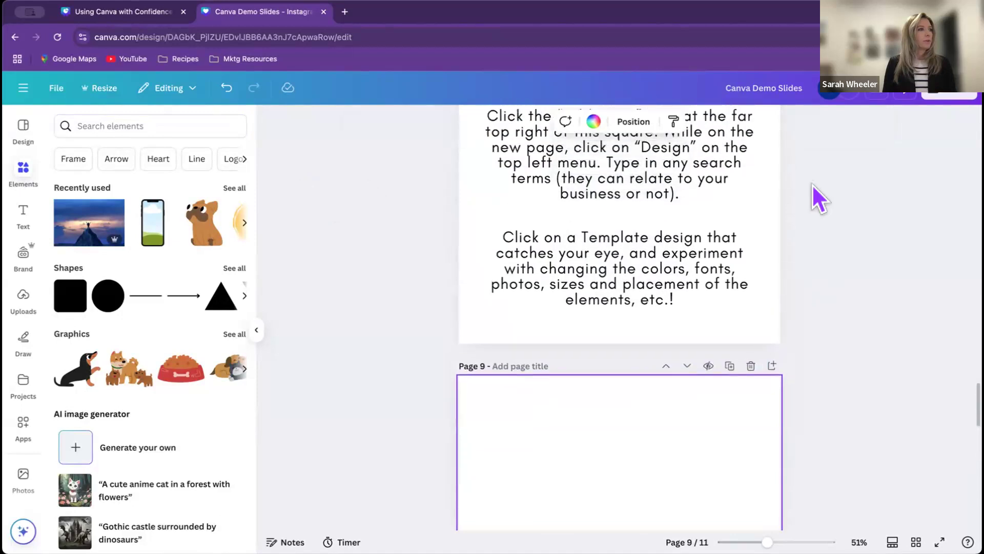
scroll(812, 183, down, 1)
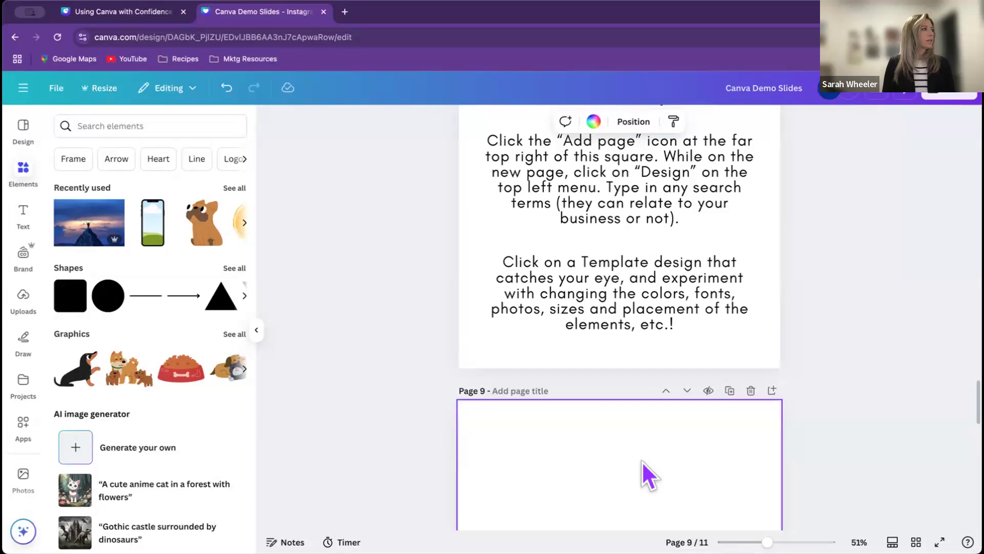
Step: Search the design templates for "coffee"
click(23, 127)
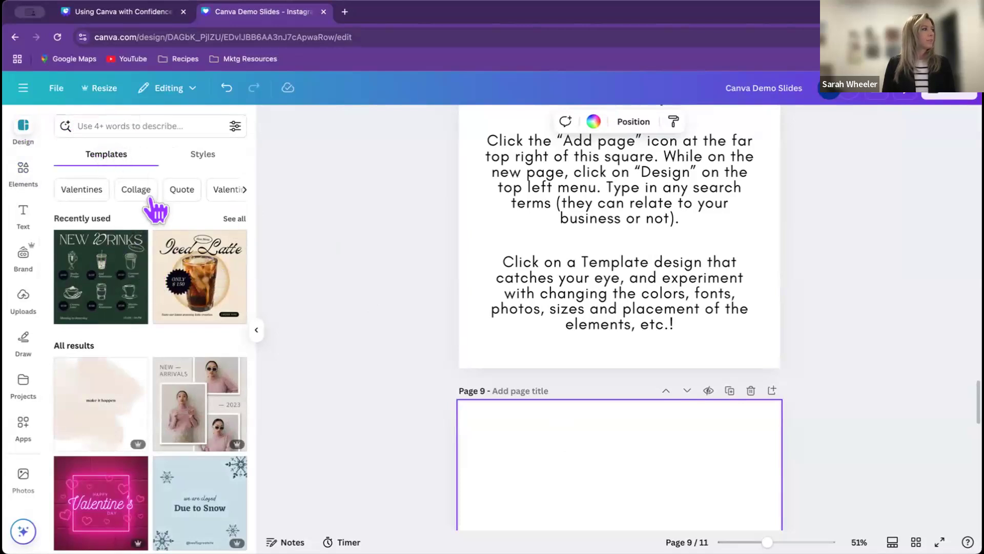
click(137, 124)
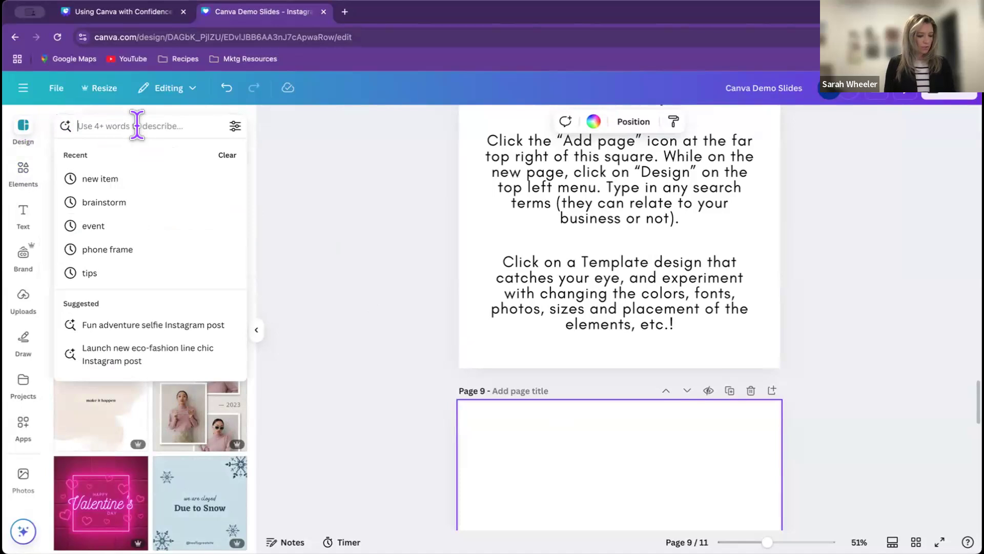
text(coff)
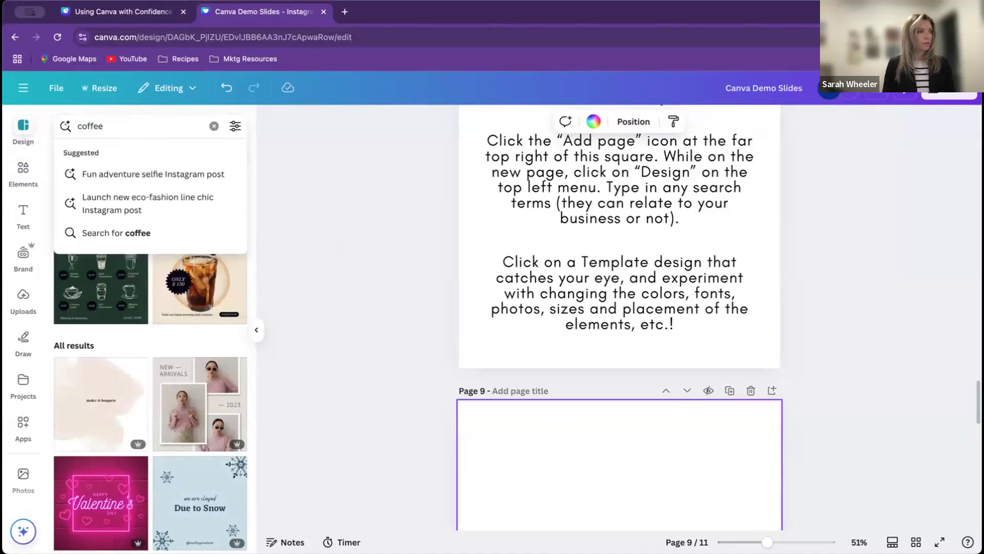
text(ee)
key(Return)
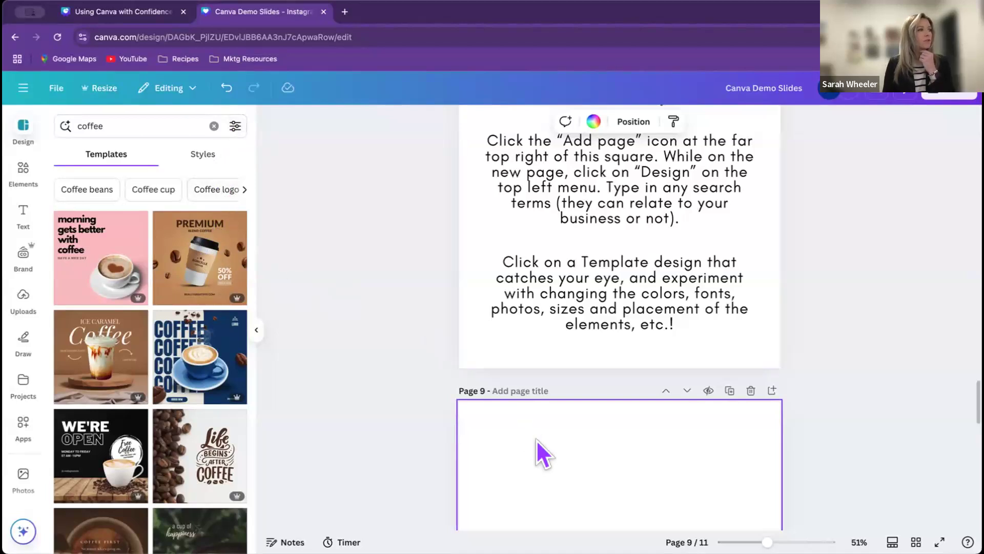
Step: Review the page 8 instructions on choosing and customizing a template alongside the blank page 9
scroll(536, 439, down, 2)
scroll(541, 414, down, 2)
scroll(541, 414, down, 2)
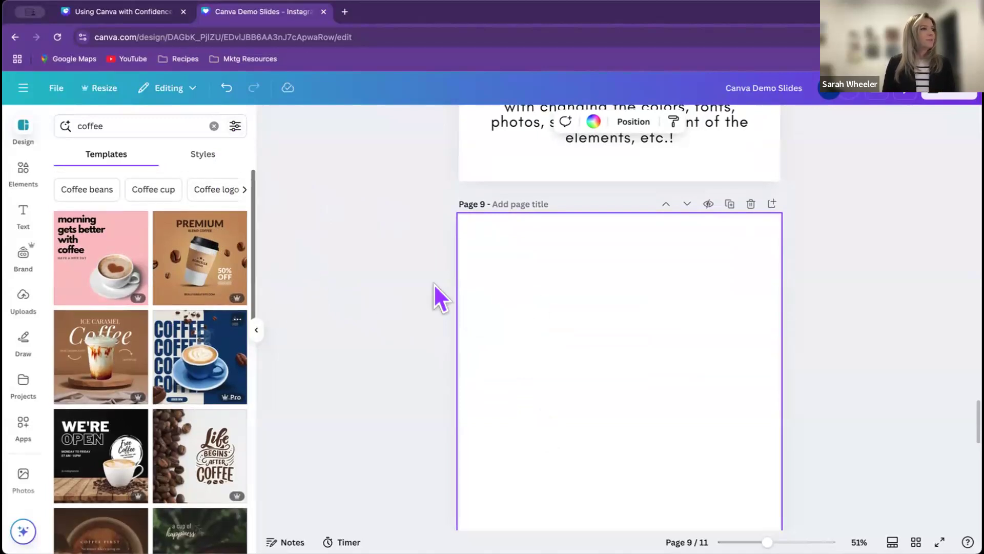
scroll(494, 308, up, 1)
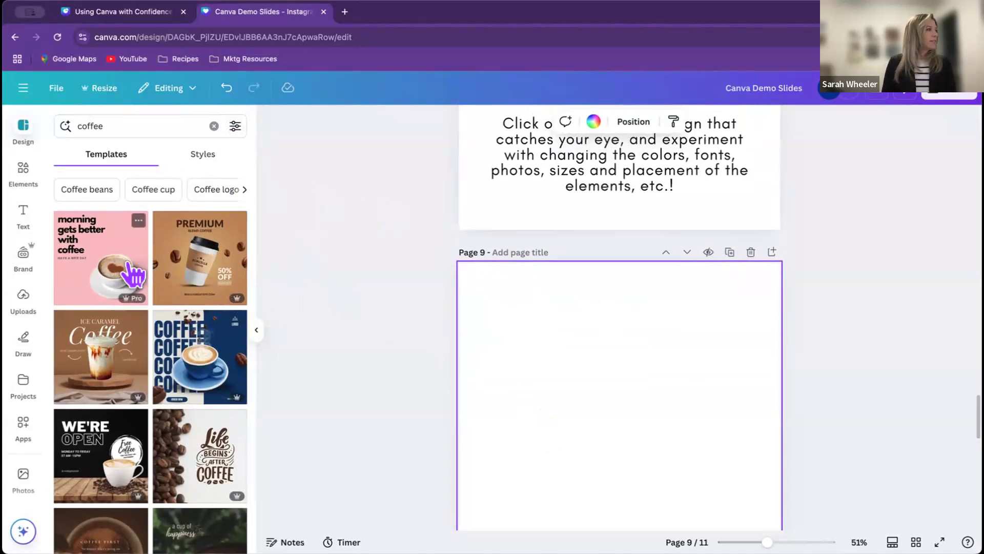
scroll(144, 277, down, 3)
scroll(146, 276, down, 1)
scroll(146, 276, up, 4)
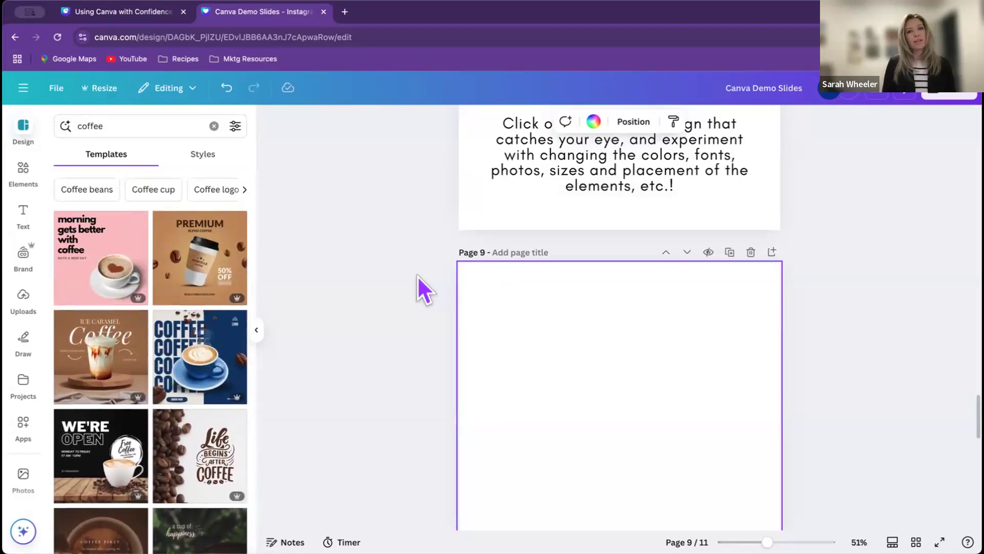
scroll(411, 275, up, 3)
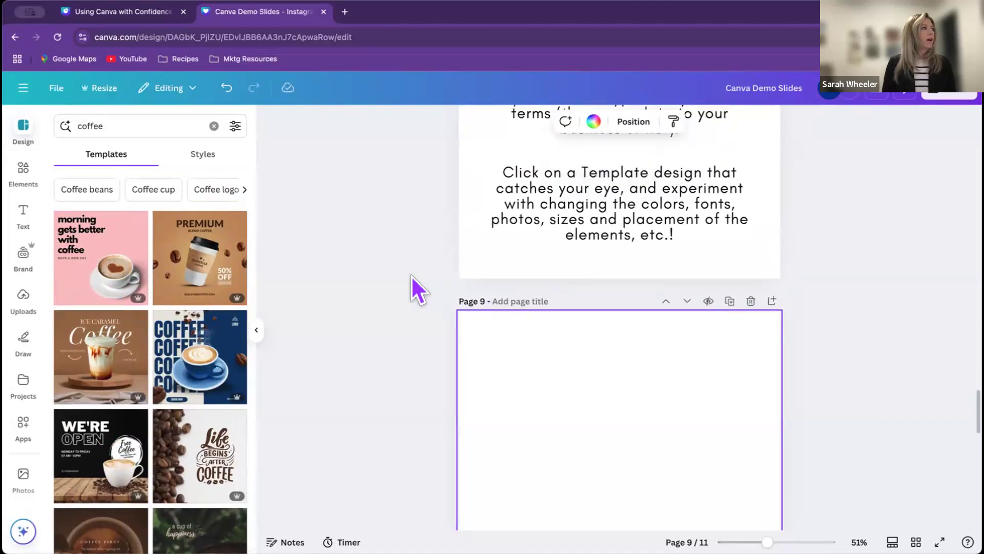
scroll(410, 275, up, 1)
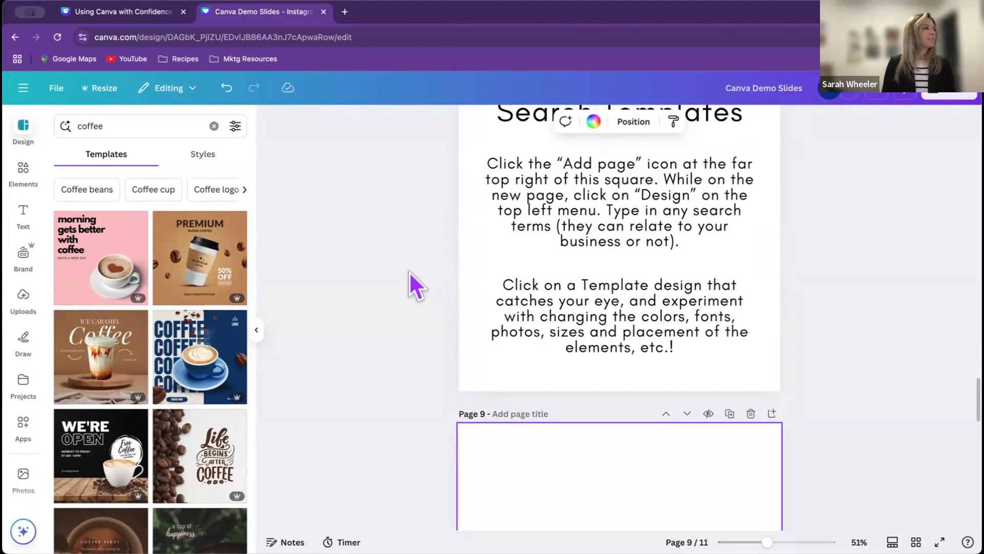
scroll(410, 272, down, 2)
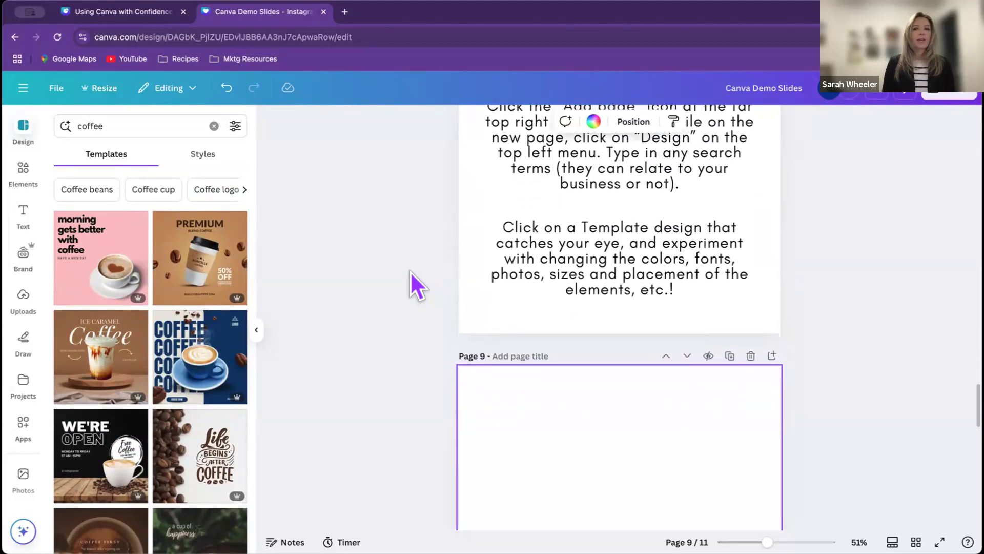
scroll(410, 271, down, 1)
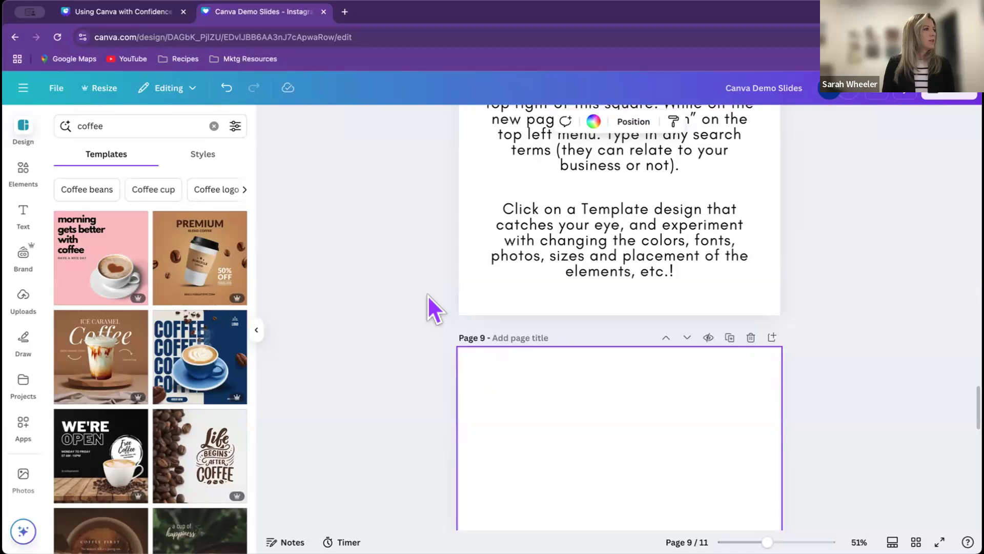
scroll(428, 292, down, 4)
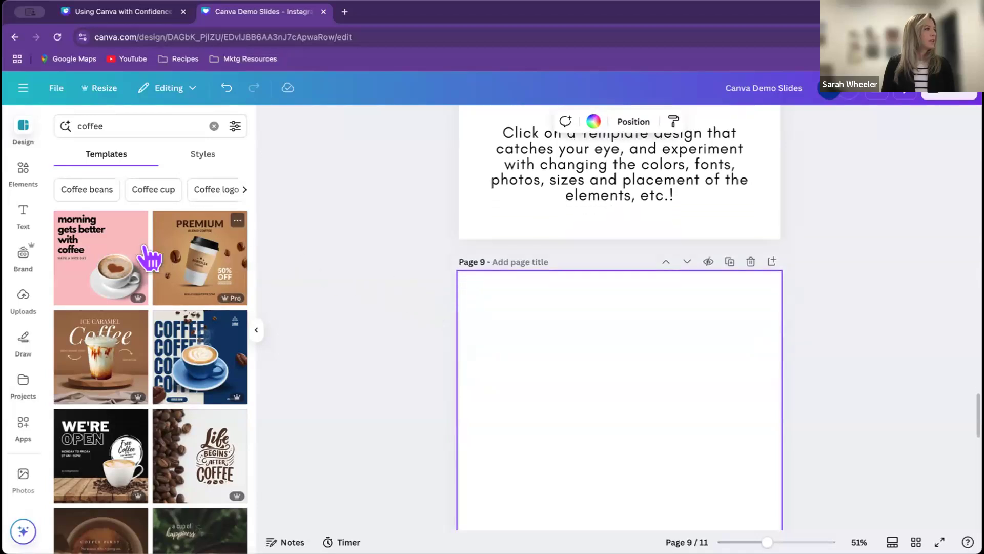
Step: Apply the pink "morning gets better with coffee" template to page 9 and set its background to medium brown from the document colors
click(95, 251)
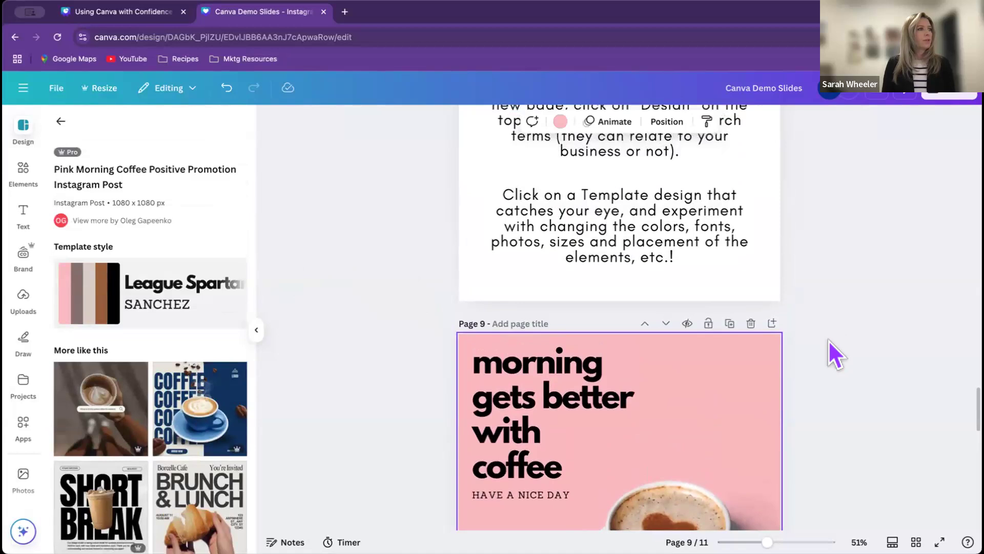
scroll(828, 340, down, 2)
scroll(828, 340, down, 2)
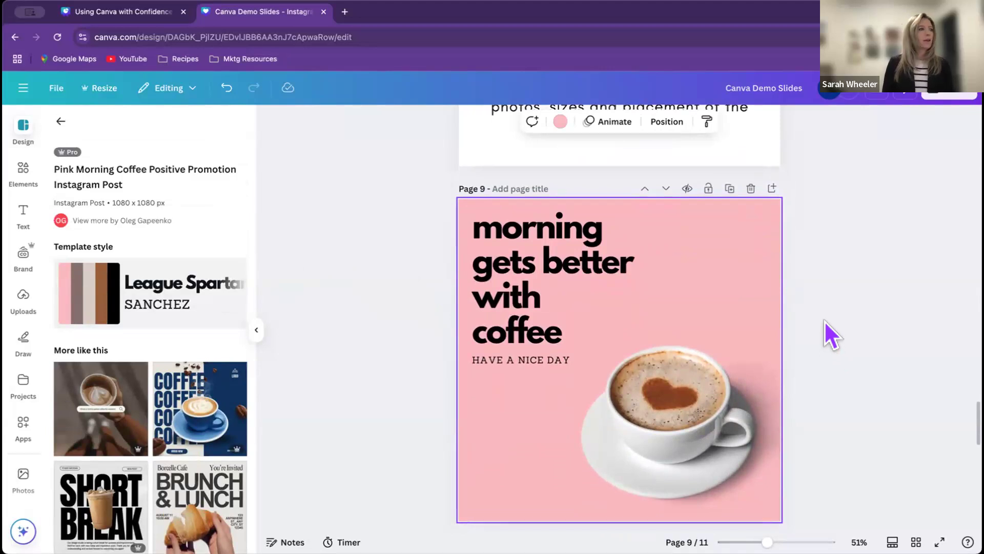
click(560, 123)
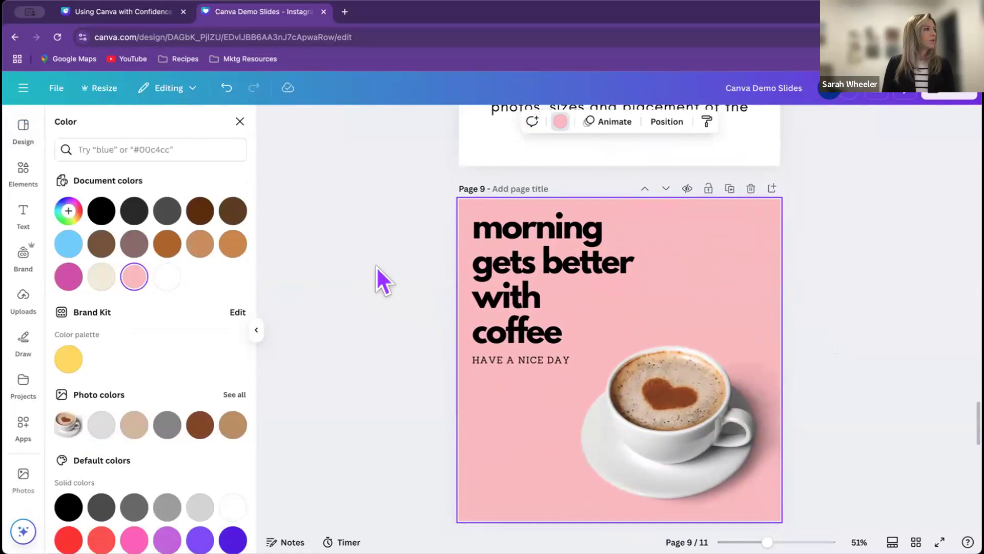
click(101, 244)
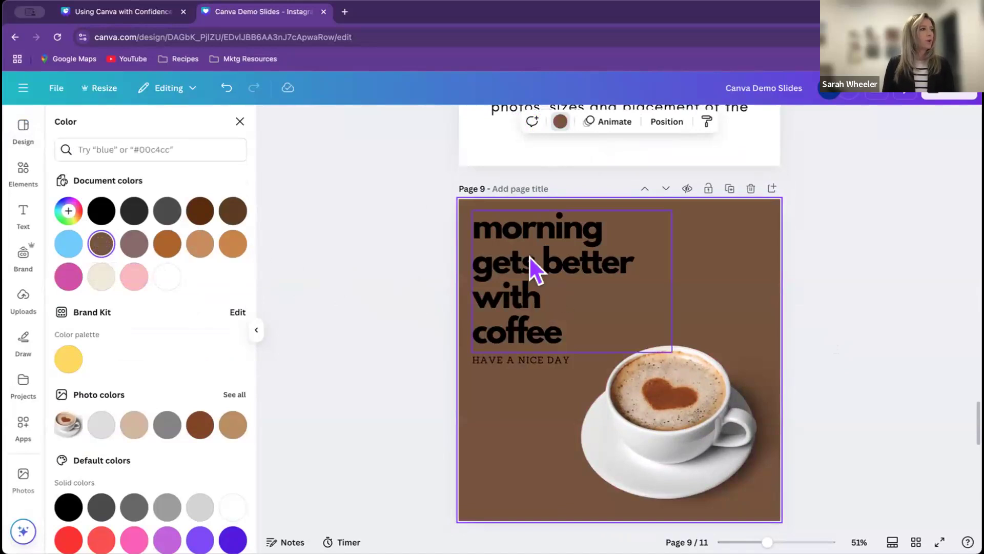
Step: Set the text color of the "morning gets better with coffee" heading and the "HAVE A NICE DAY" line to white
click(536, 270)
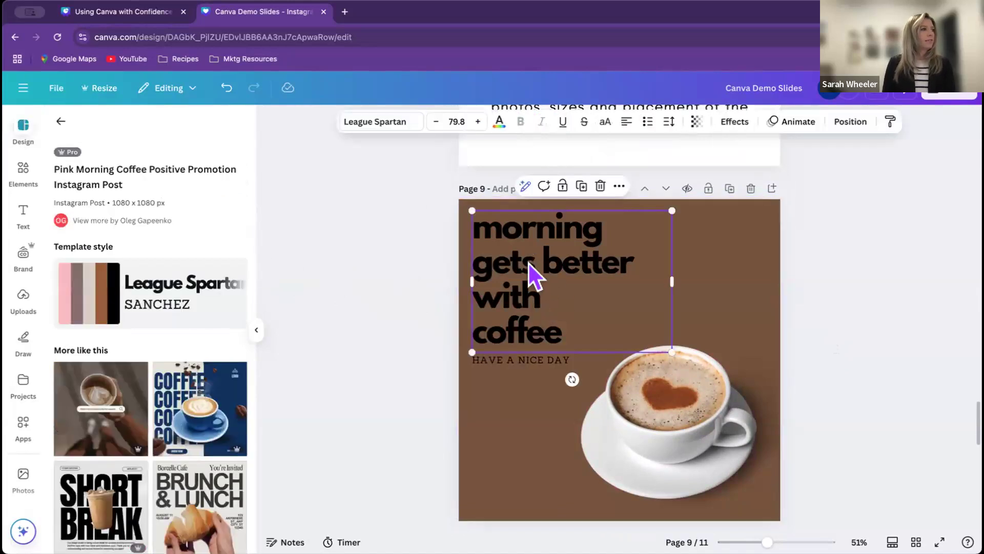
click(499, 123)
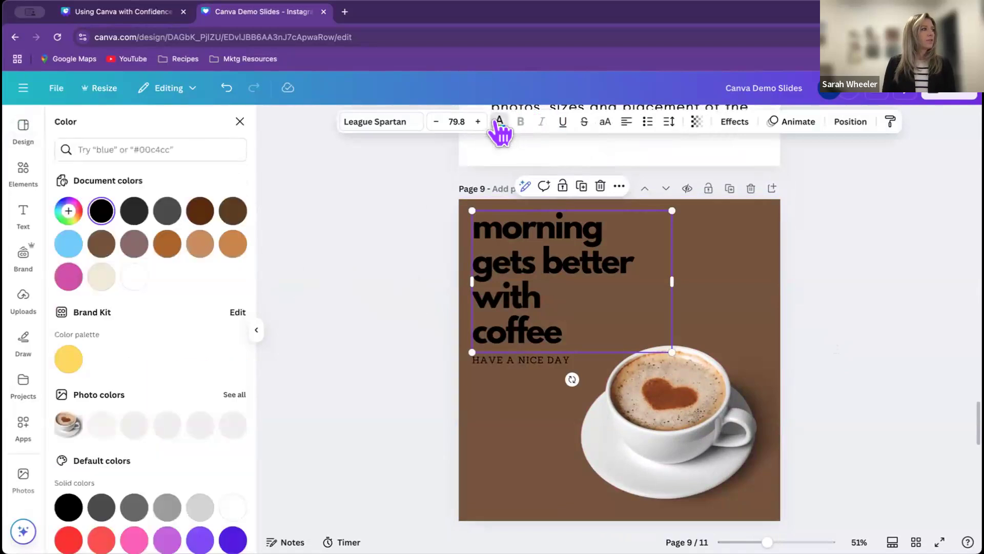
click(135, 279)
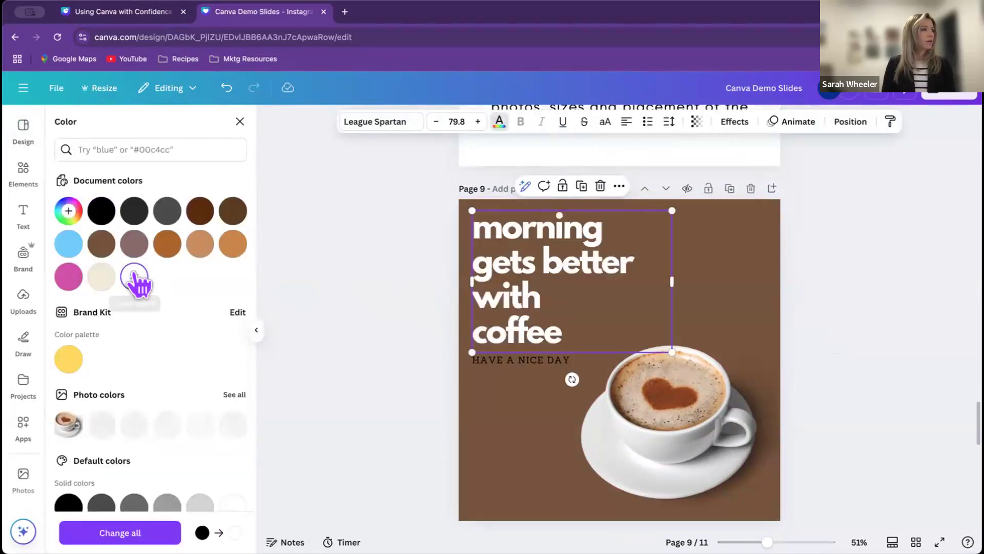
click(531, 358)
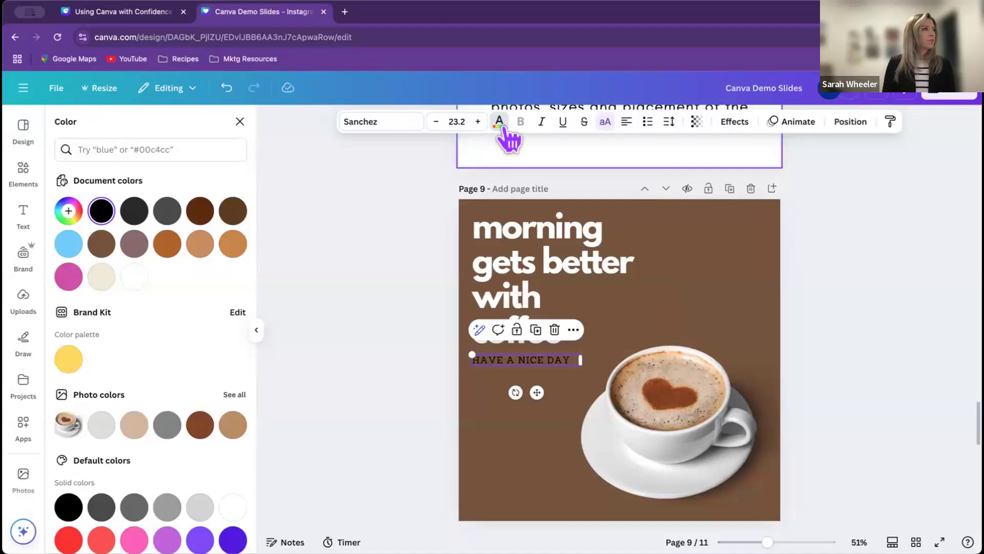
click(134, 276)
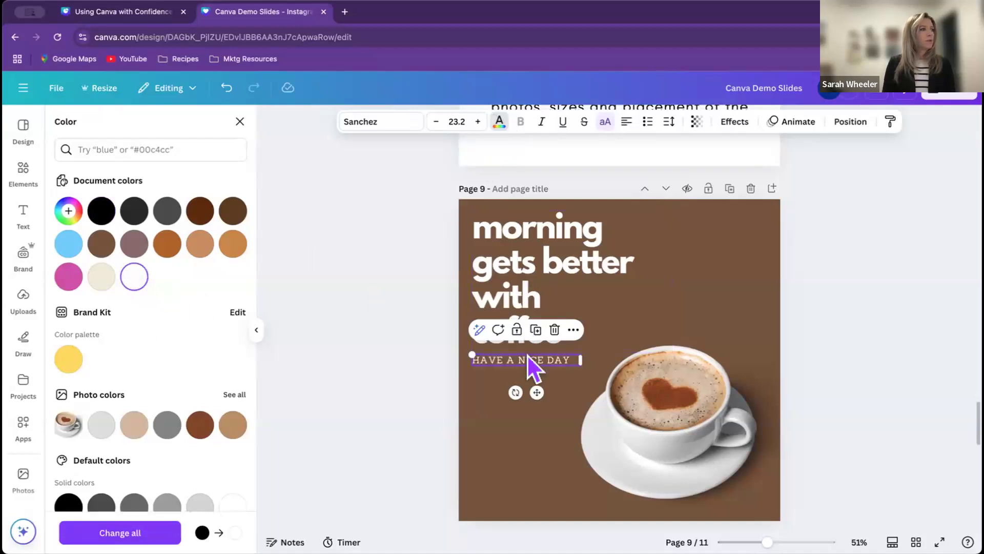
Step: Change the font of the "morning gets better with coffee" heading on page 9 to Acorn
click(528, 269)
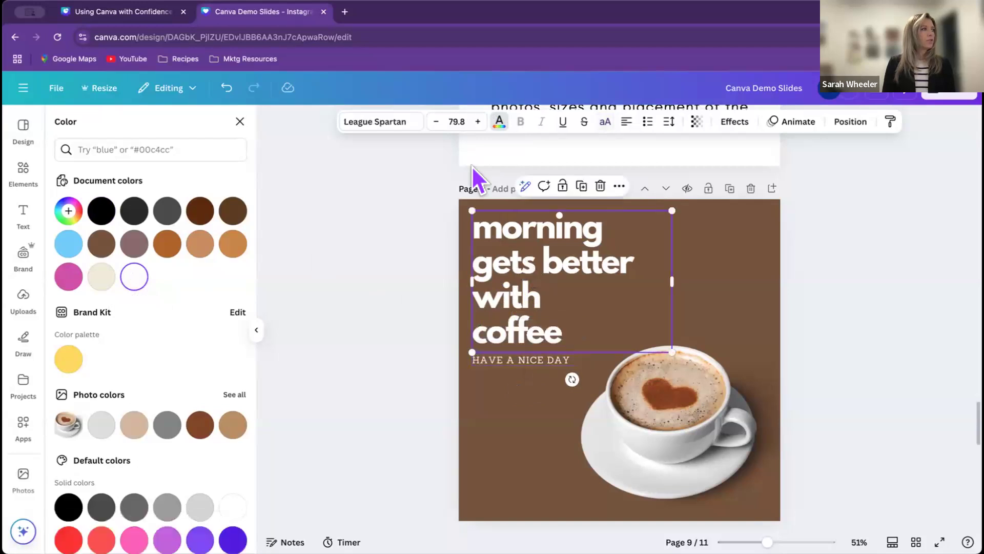
click(361, 122)
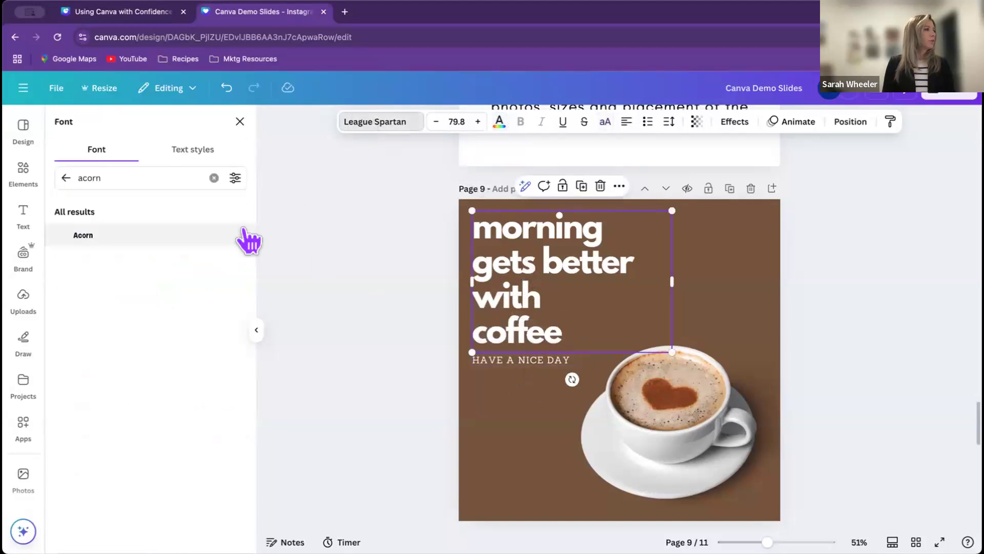
click(79, 235)
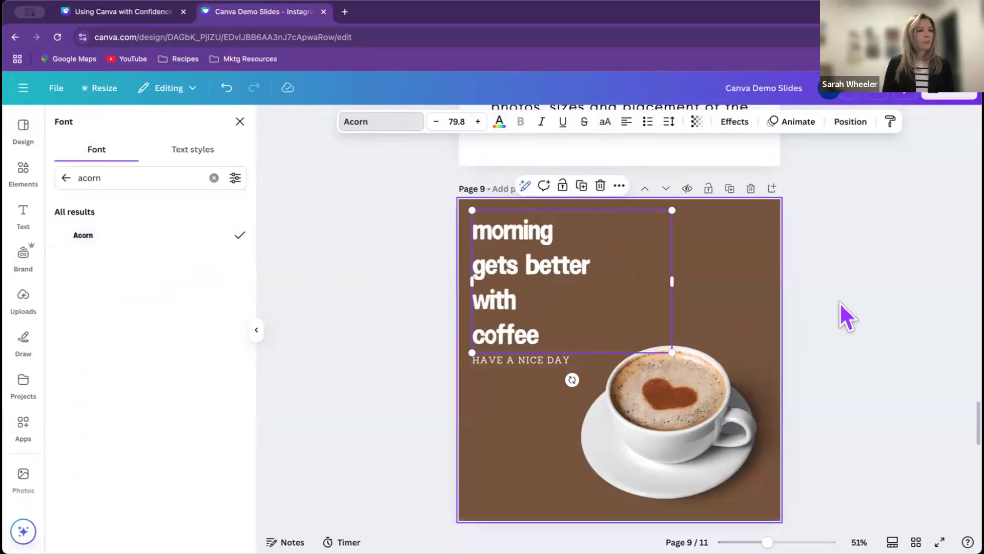
scroll(834, 291, down, 1)
scroll(834, 299, up, 1)
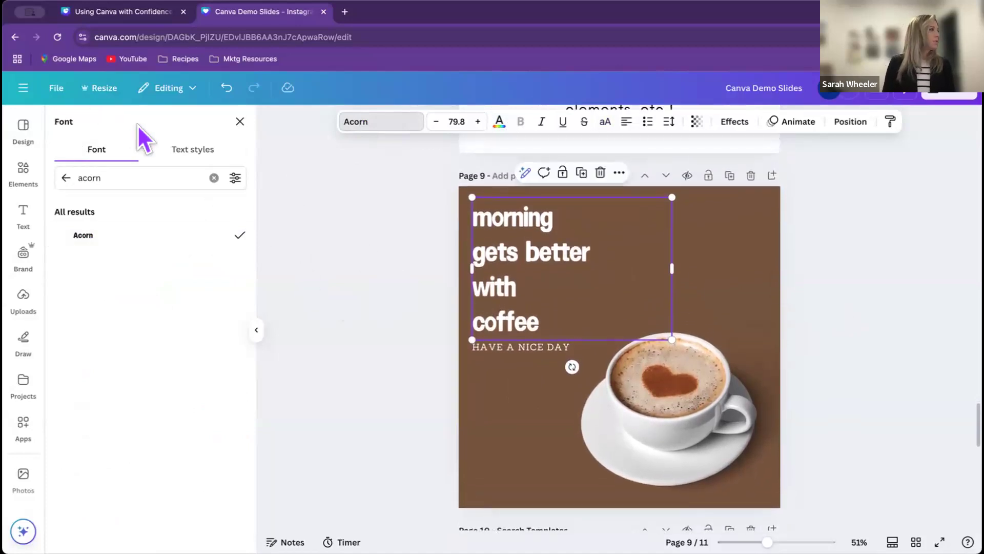
Step: Examine the design styles on offer, including combinations, color palettes, font sets, recent design styles and image palettes
click(26, 133)
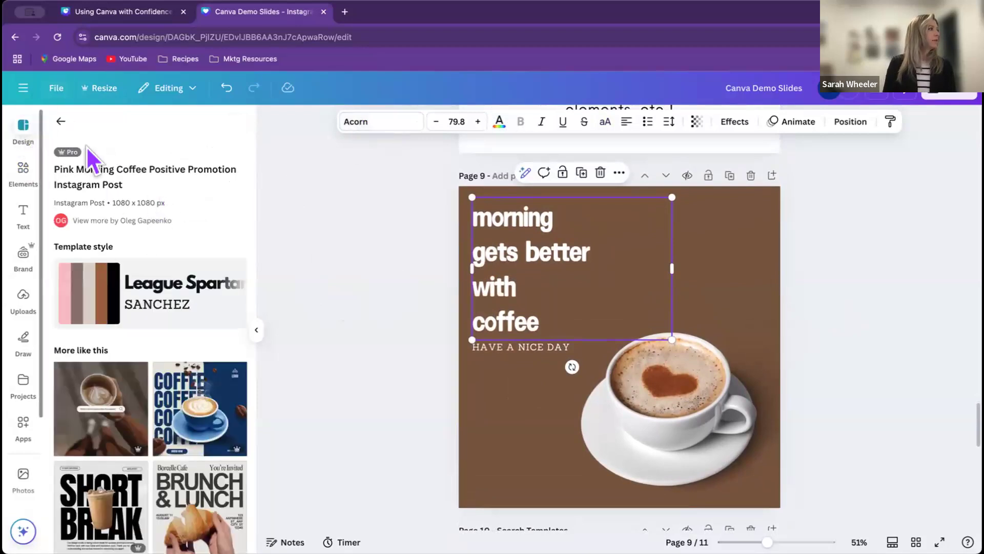
click(58, 123)
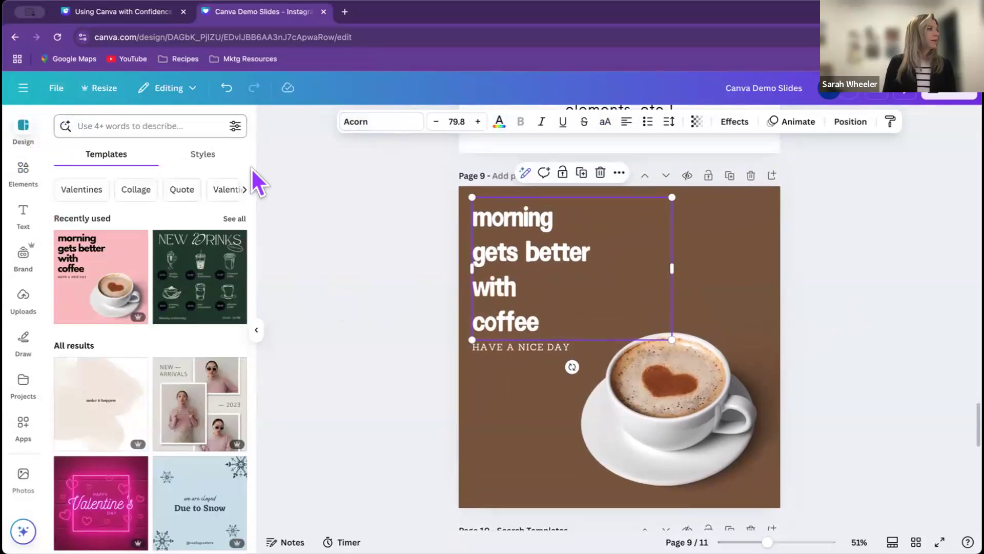
click(202, 155)
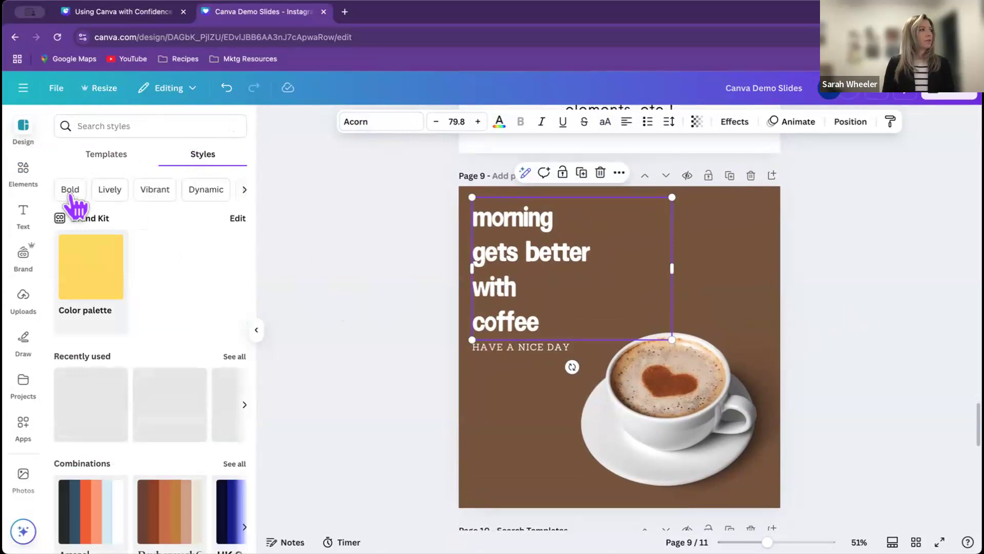
scroll(169, 241, down, 3)
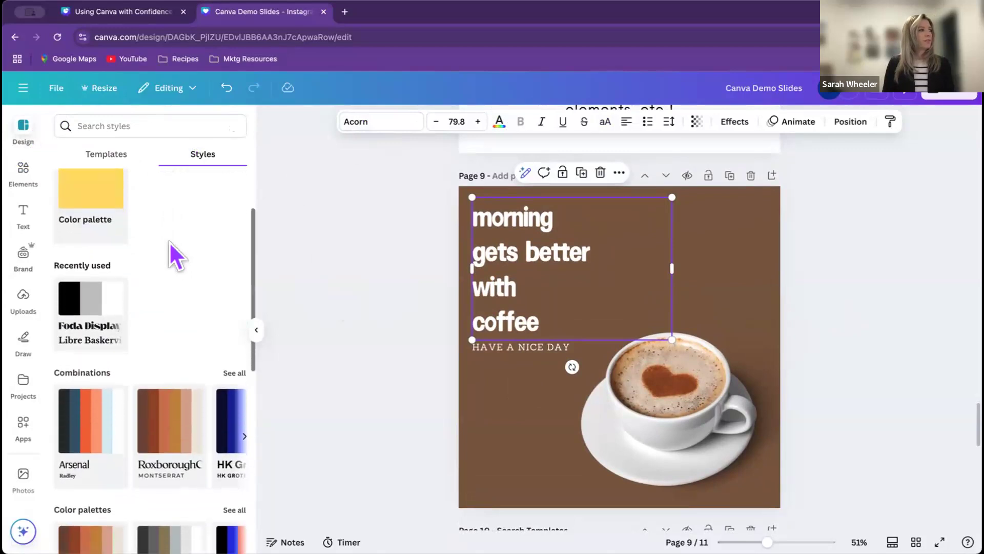
scroll(170, 245, down, 4)
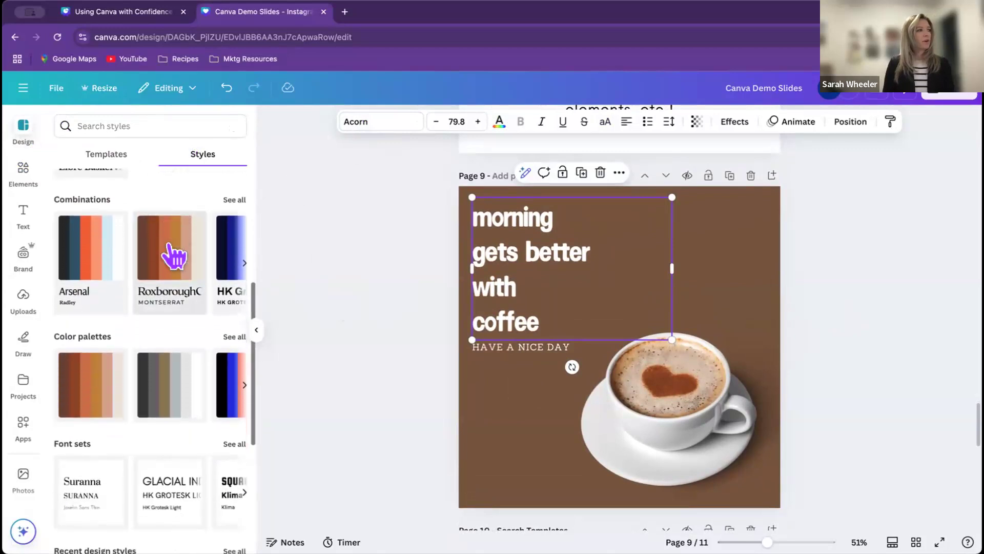
scroll(172, 247, down, 3)
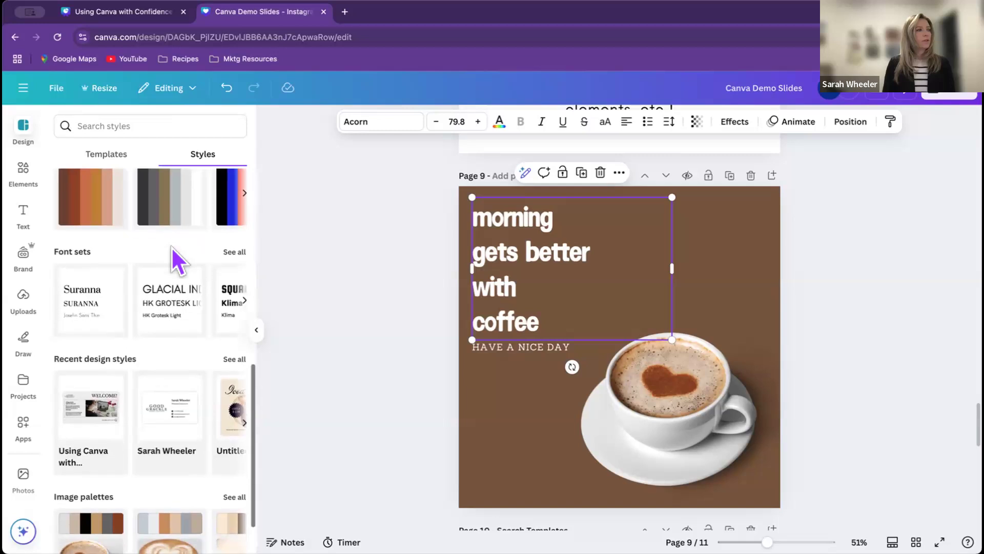
scroll(171, 247, down, 1)
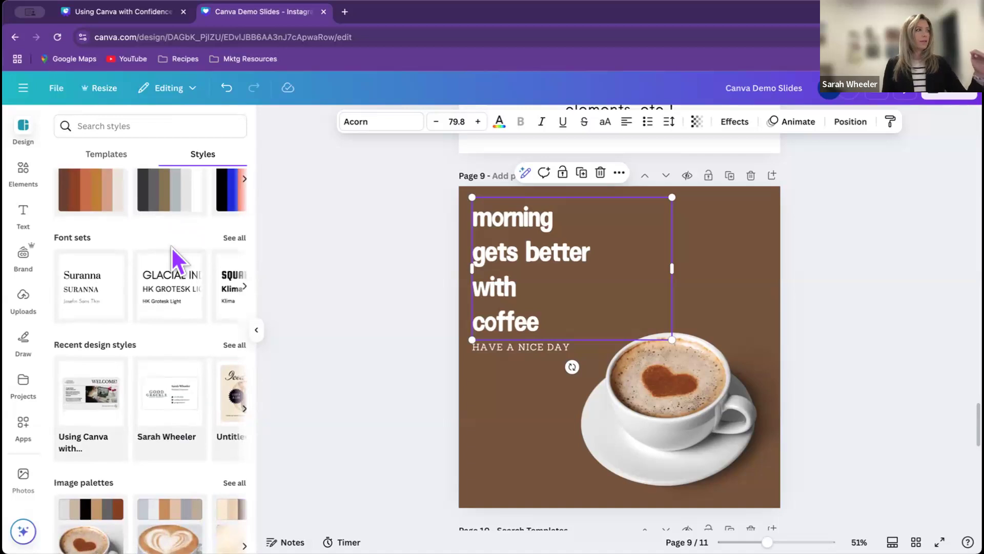
scroll(171, 247, down, 2)
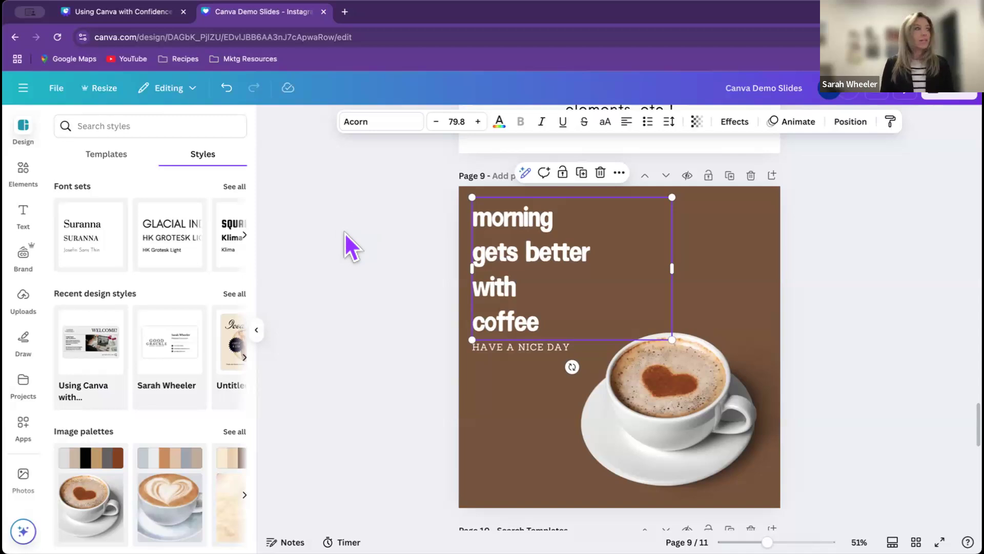
Step: Delete the heart-topped coffee cup photo from page 9
click(29, 179)
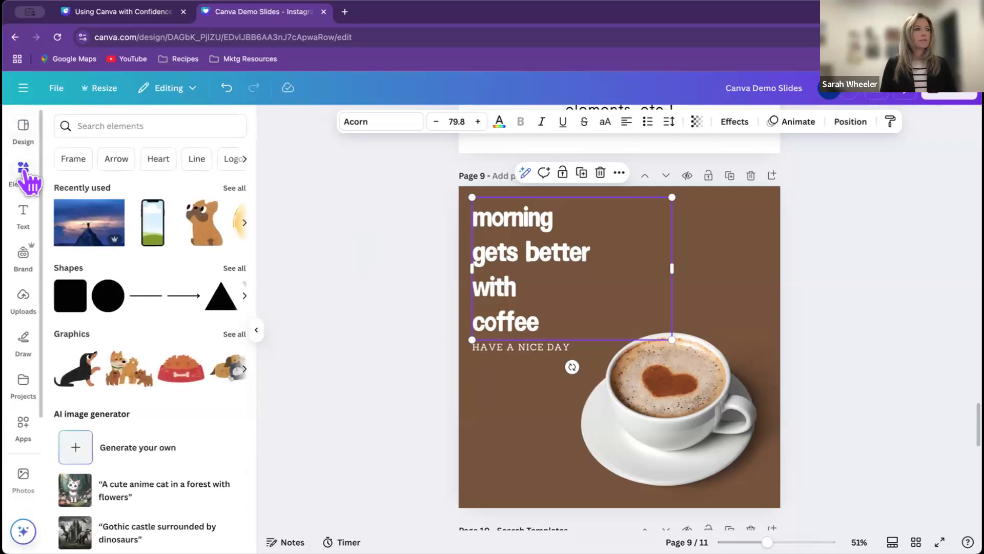
click(586, 417)
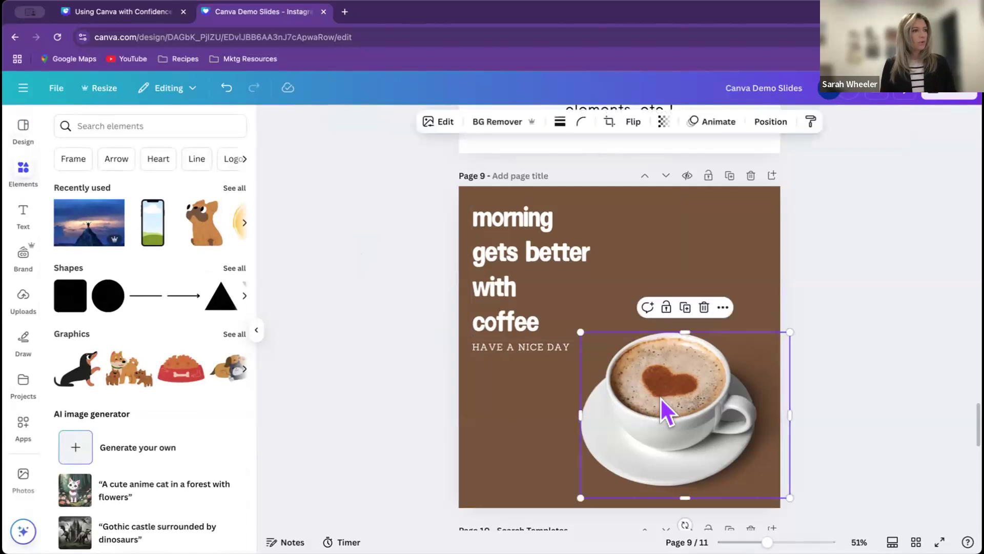
key(Delete)
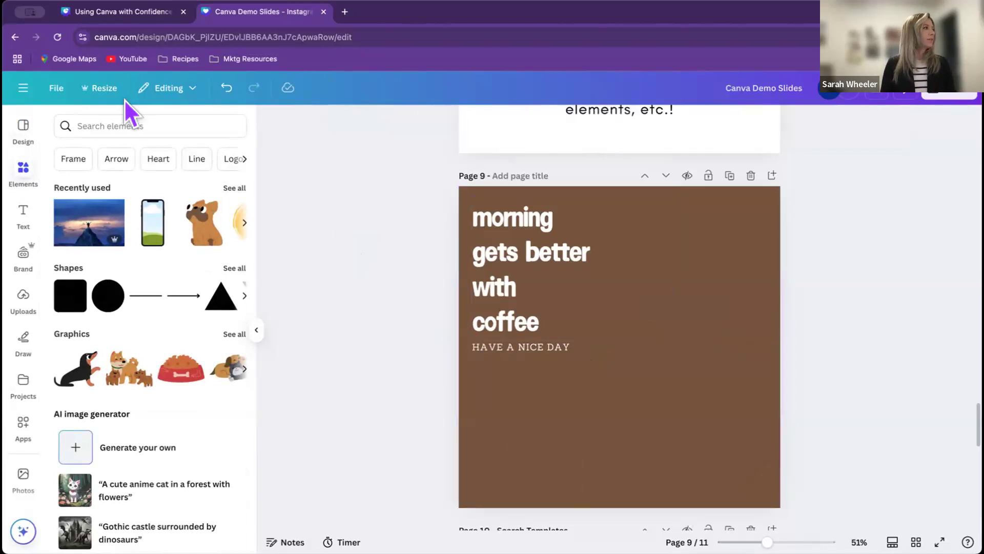
Step: Find coffee photos among the elements and place the top-view latte cup in the lower-right area of page 9
click(122, 126)
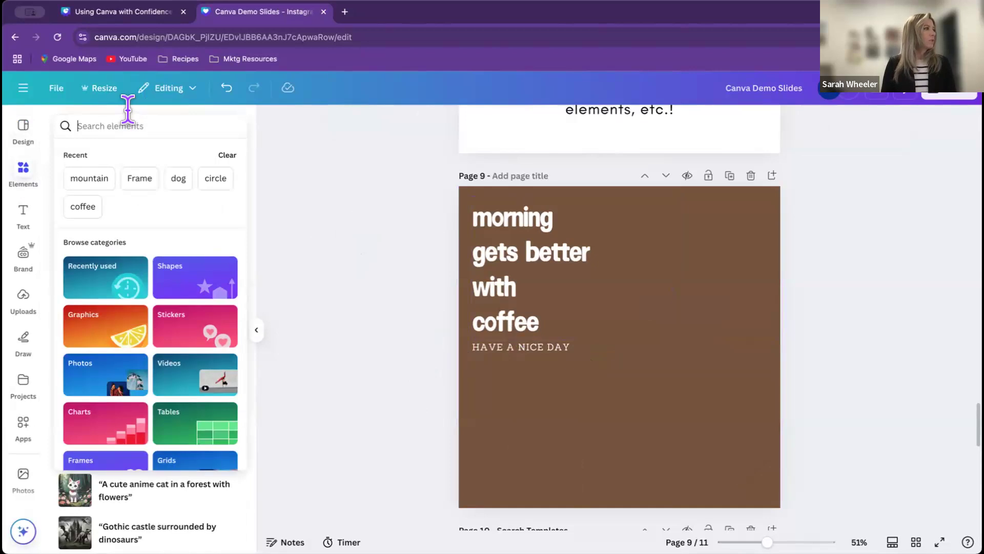
click(83, 208)
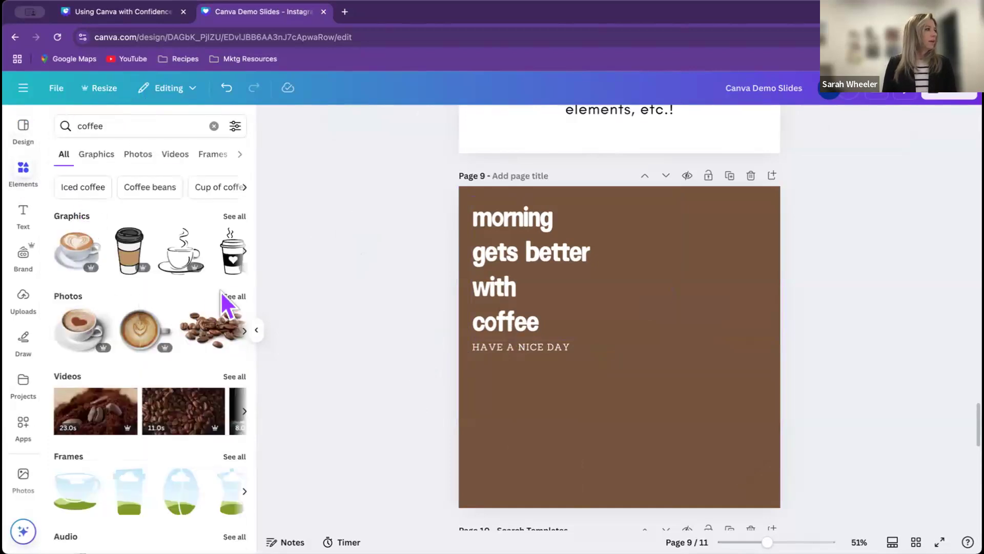
click(231, 295)
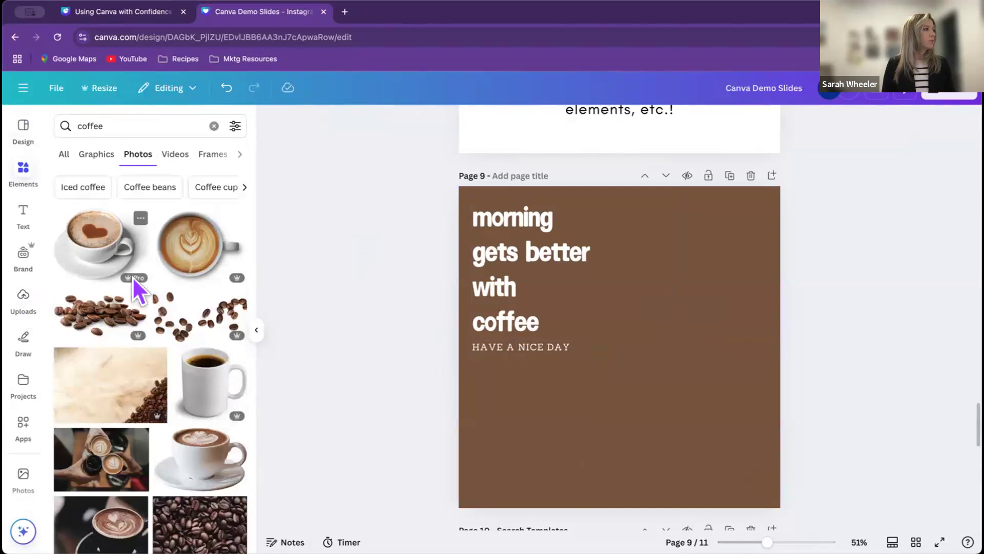
click(190, 259)
drag(622, 362, 664, 409)
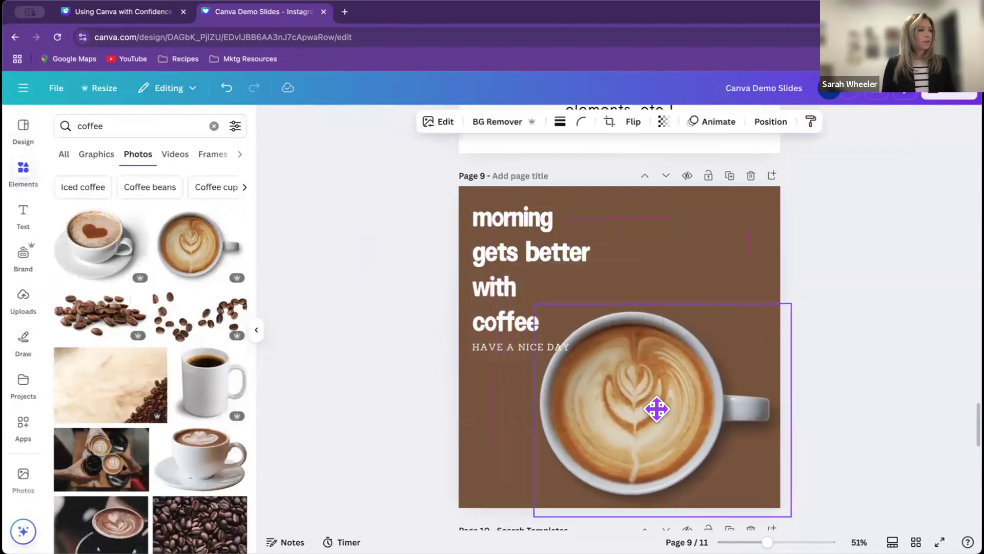
drag(656, 409, 656, 409)
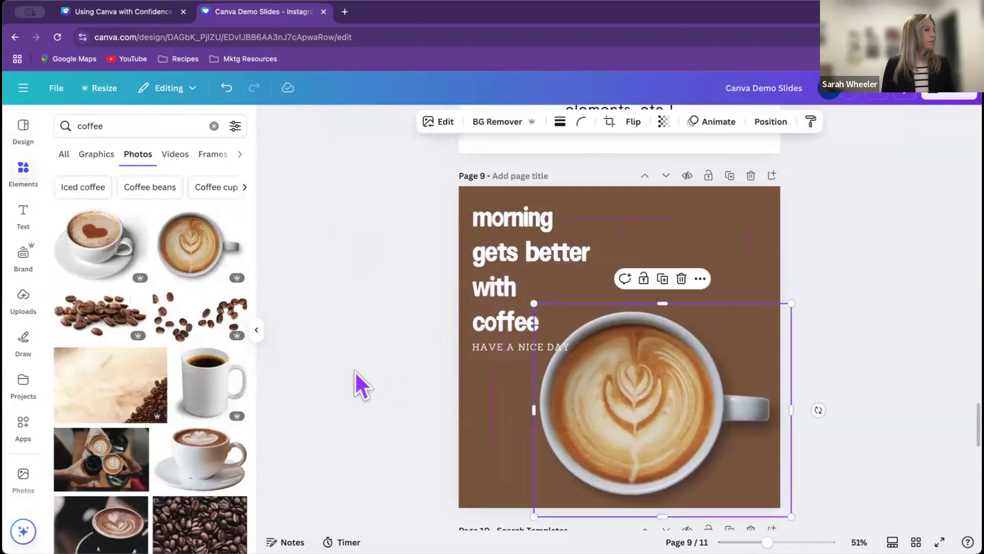
Step: Replace the latte cup photo with the uploaded photo of stacked cookies, placed in the lower-right area of page 9
click(23, 297)
scroll(164, 338, down, 5)
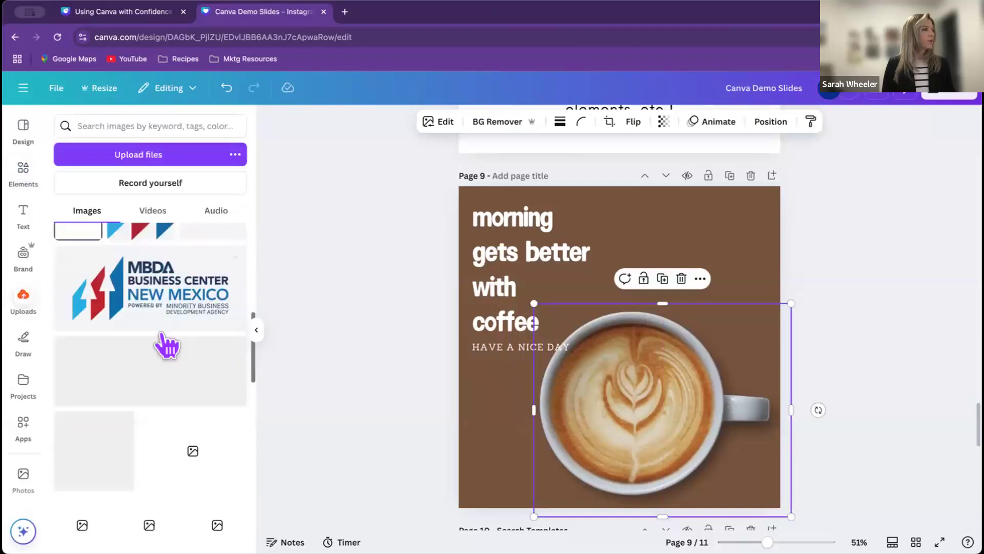
scroll(163, 336, down, 10)
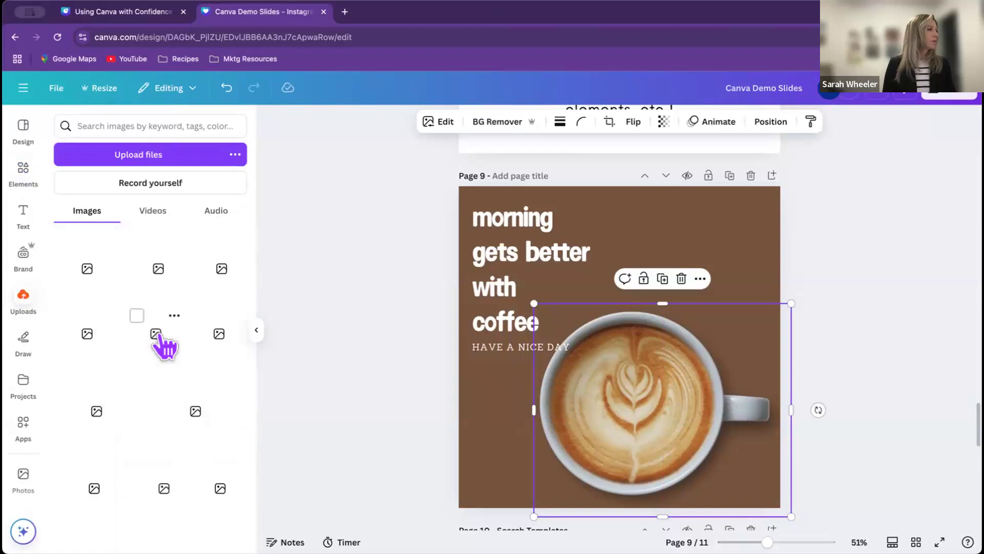
scroll(163, 343, down, 1)
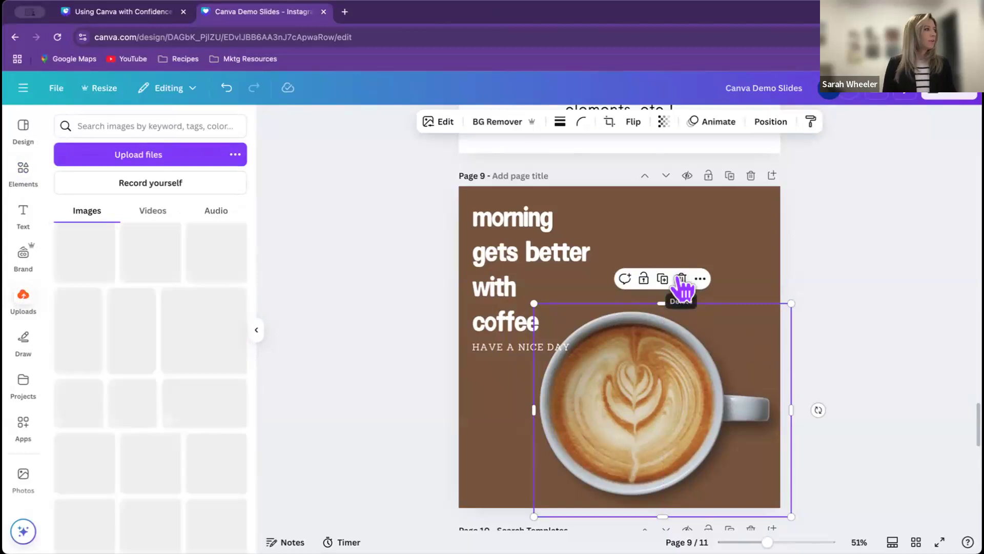
click(682, 279)
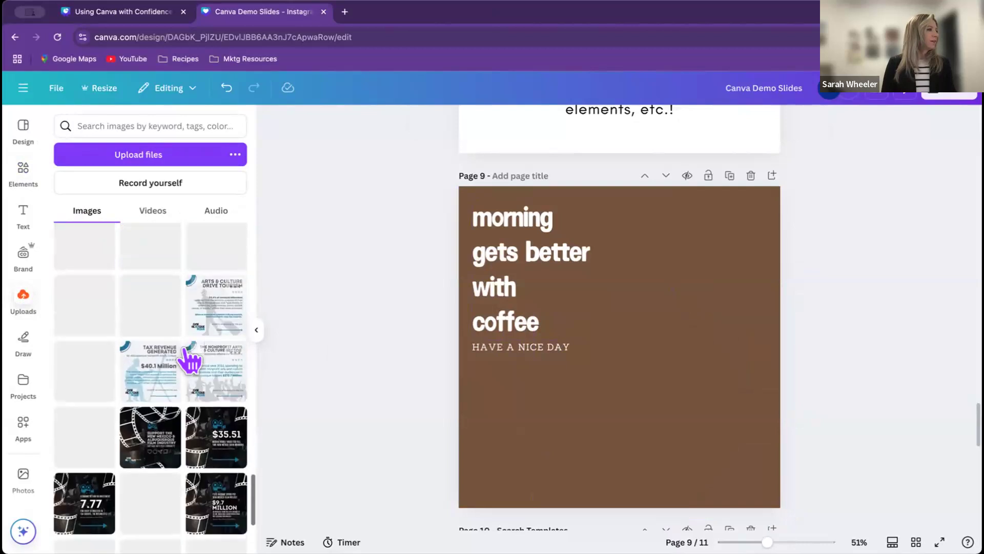
scroll(191, 362, down, 1)
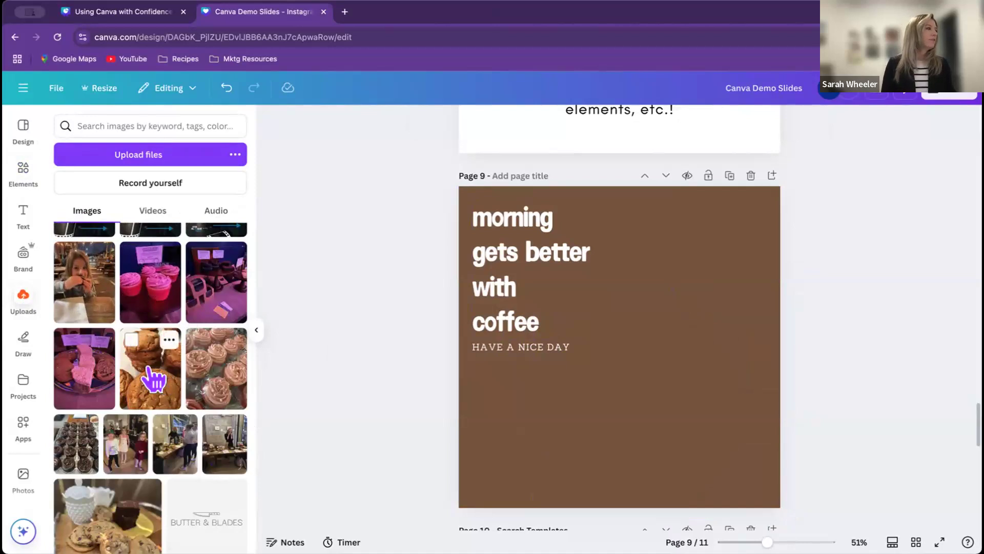
click(148, 371)
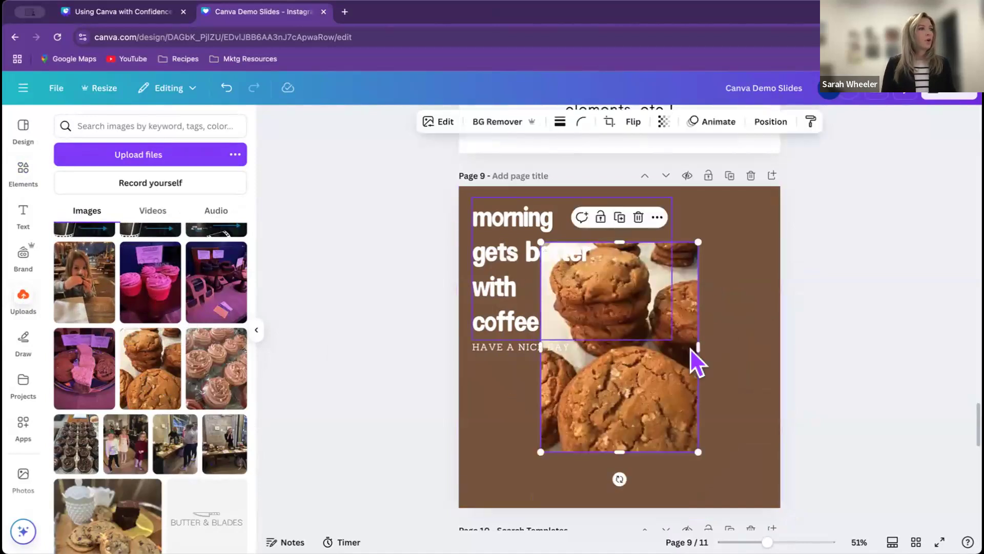
drag(631, 392, 676, 426)
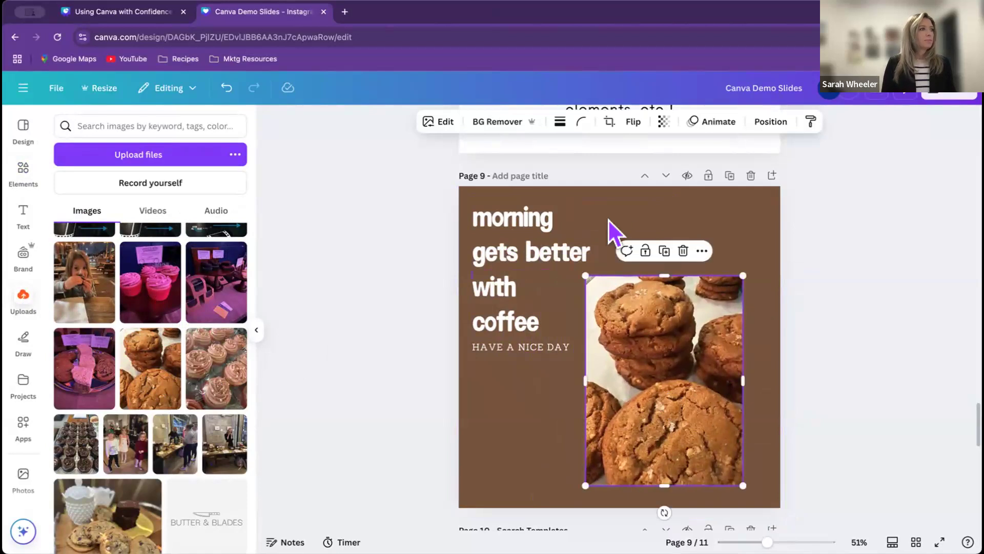
Step: Add a thick solid border to the cookie photo and color it magenta pink from the document colors
click(559, 124)
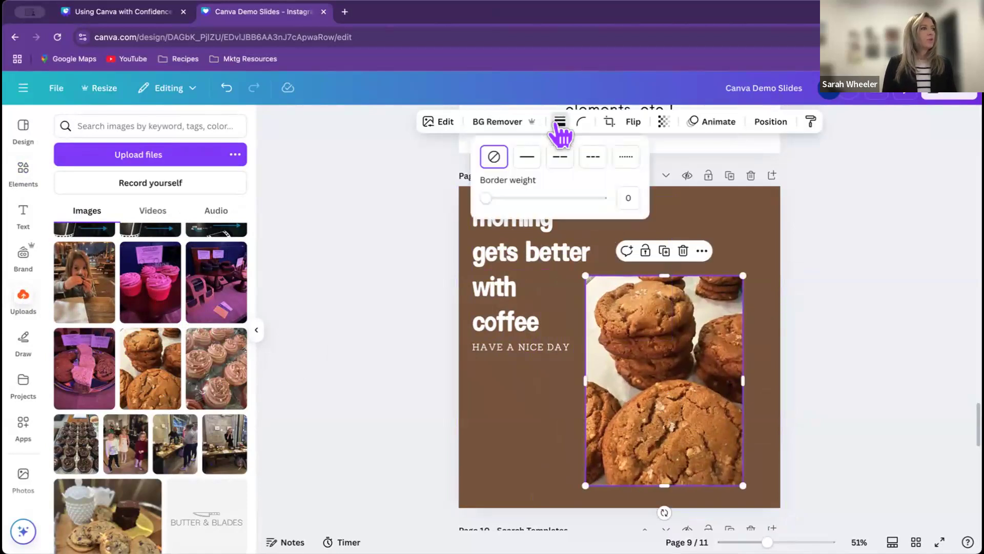
click(525, 165)
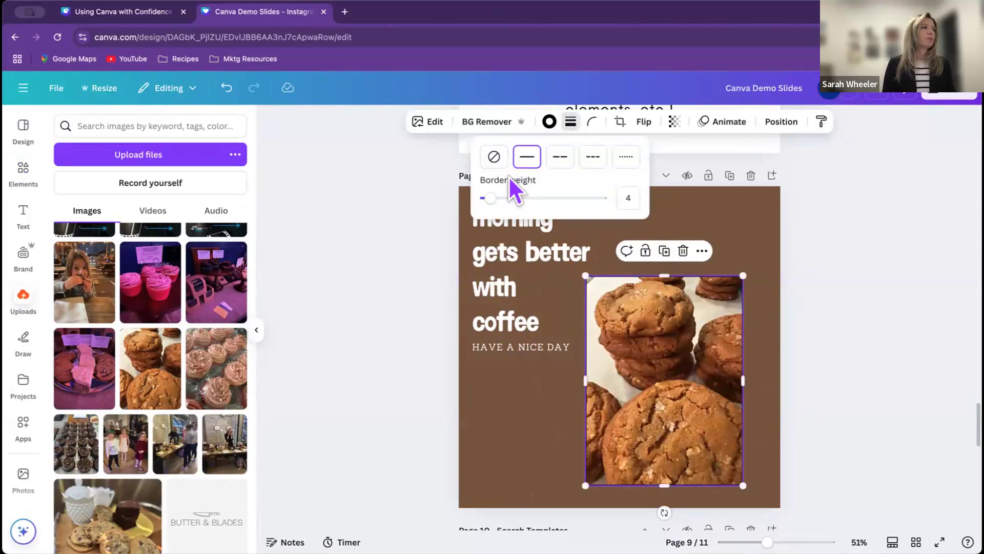
drag(484, 197, 518, 197)
click(549, 121)
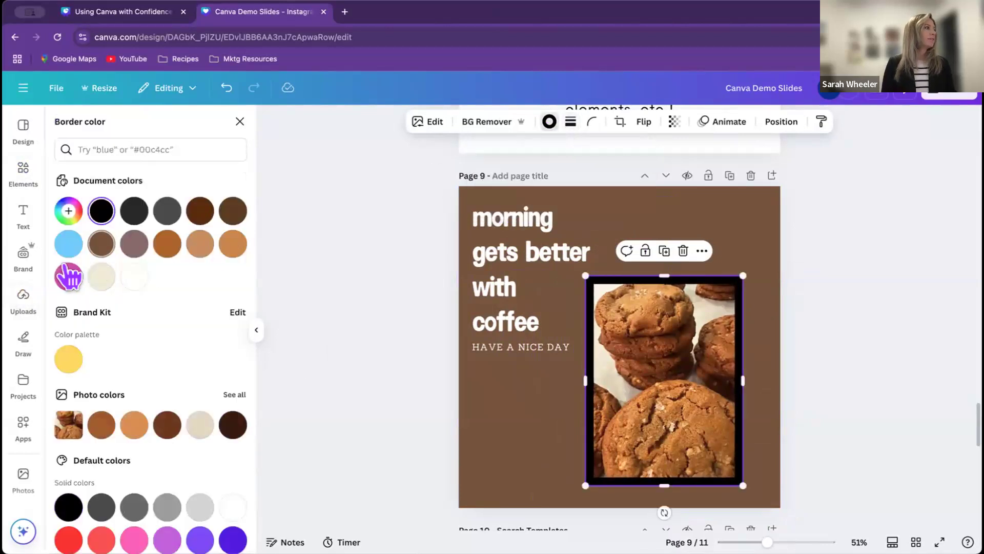
click(68, 276)
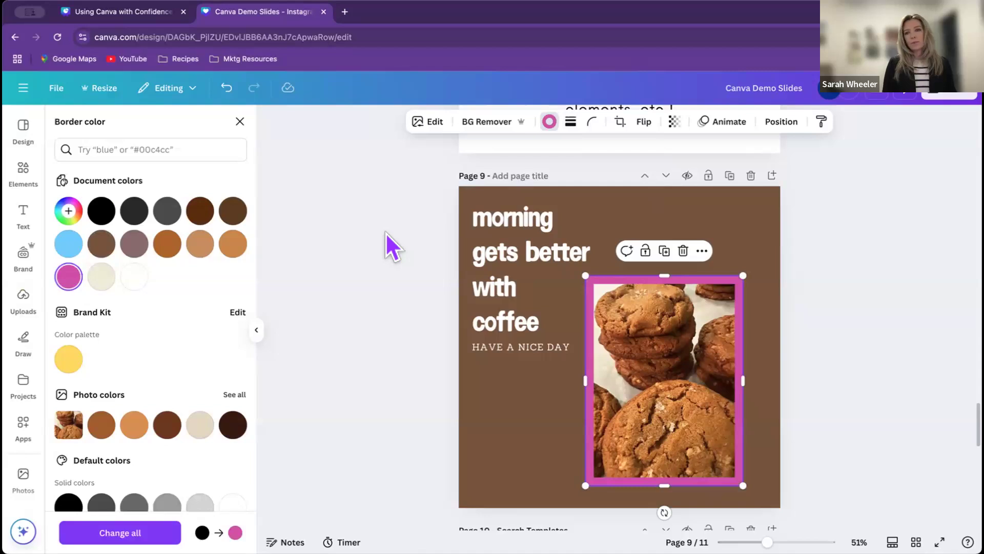
key(Escape)
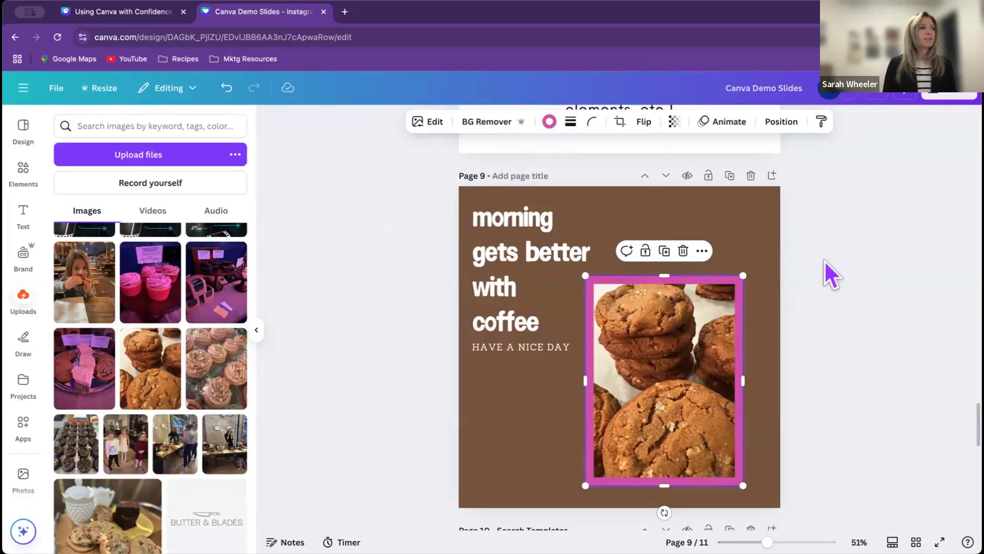
Step: Shift the bordered cookie photo slightly up and to the right on page 9, and go to page 10's "Export a Design" instructions
drag(694, 345, 690, 330)
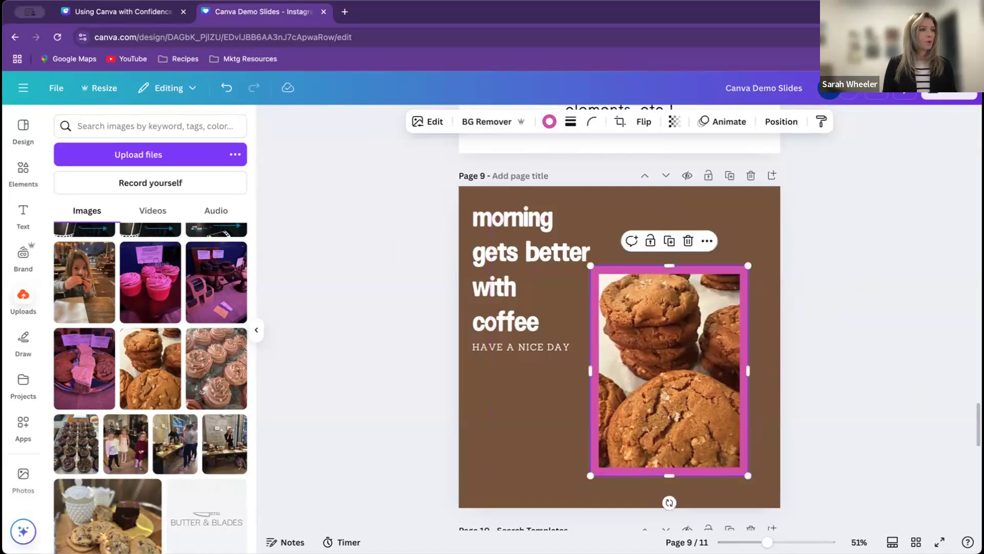
click(852, 318)
scroll(852, 319, down, 3)
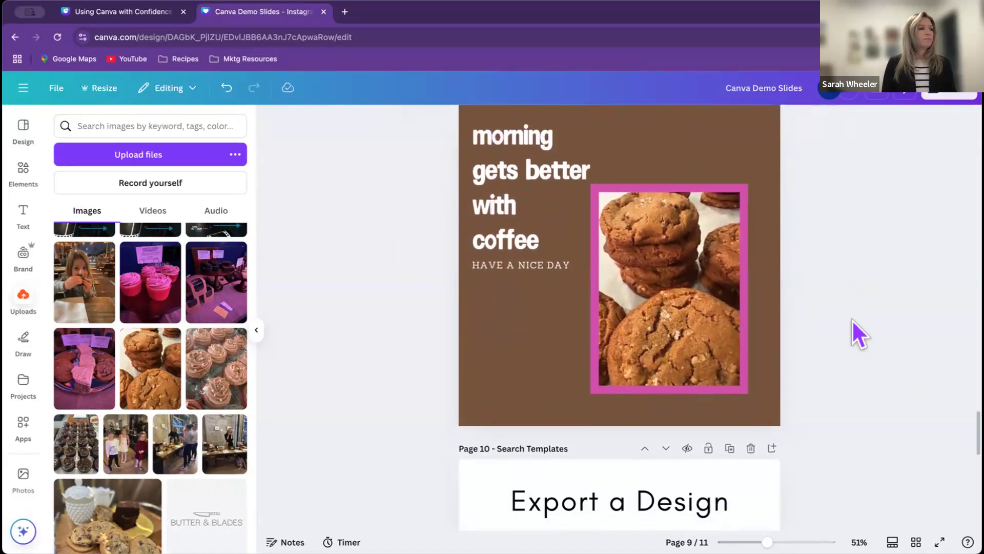
scroll(852, 320, down, 5)
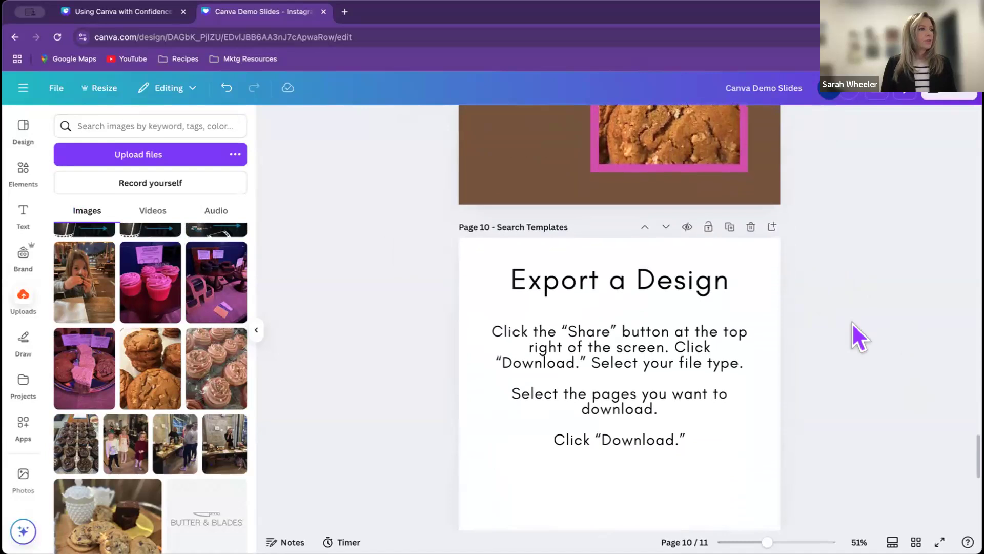
Step: Open the design's download options and choose JPG as the file type
scroll(851, 322, down, 3)
scroll(850, 323, up, 1)
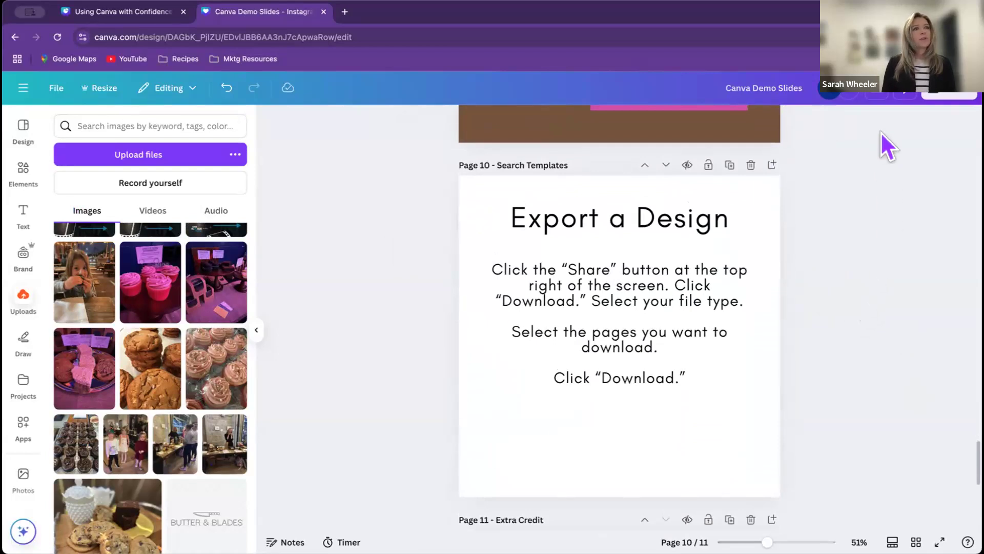
click(941, 97)
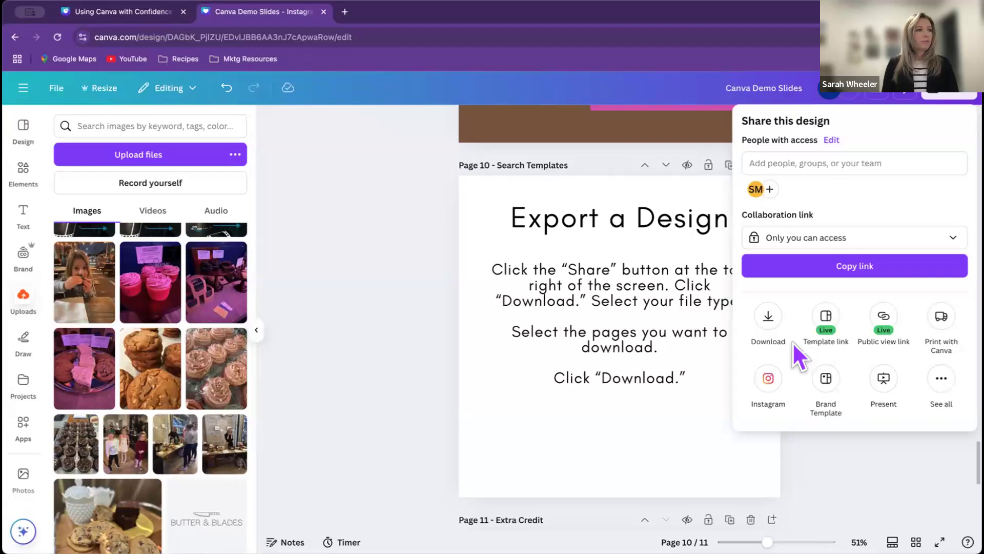
click(769, 323)
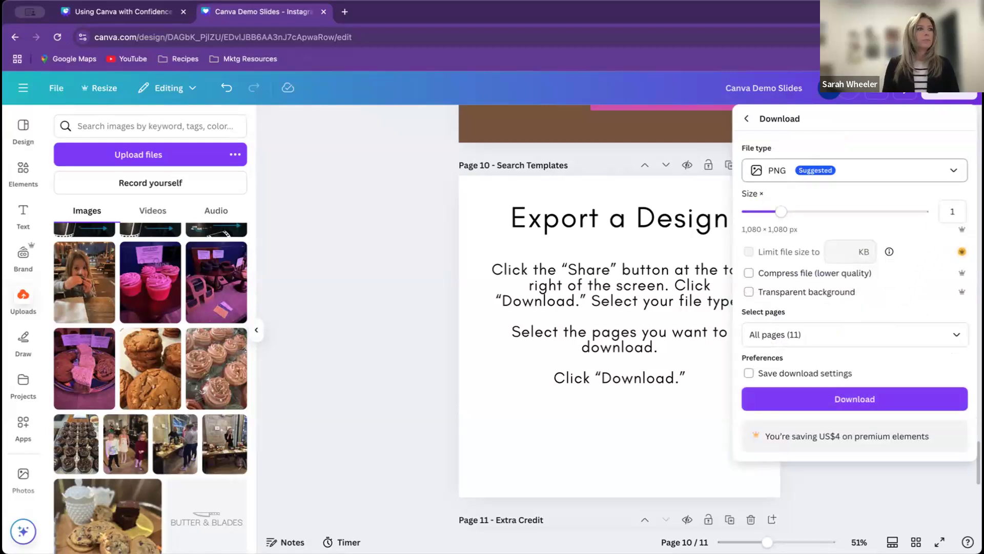
click(941, 174)
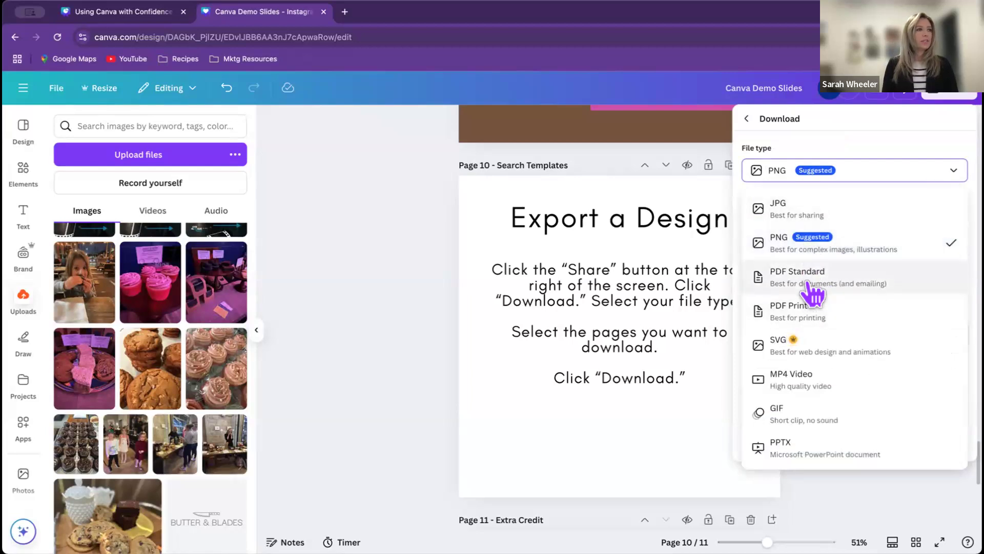
click(792, 215)
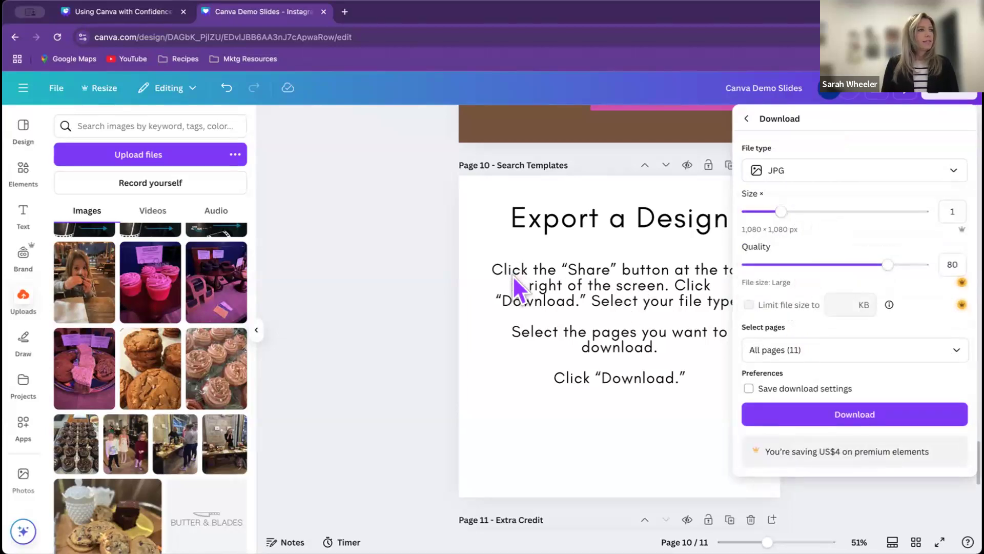
click(413, 266)
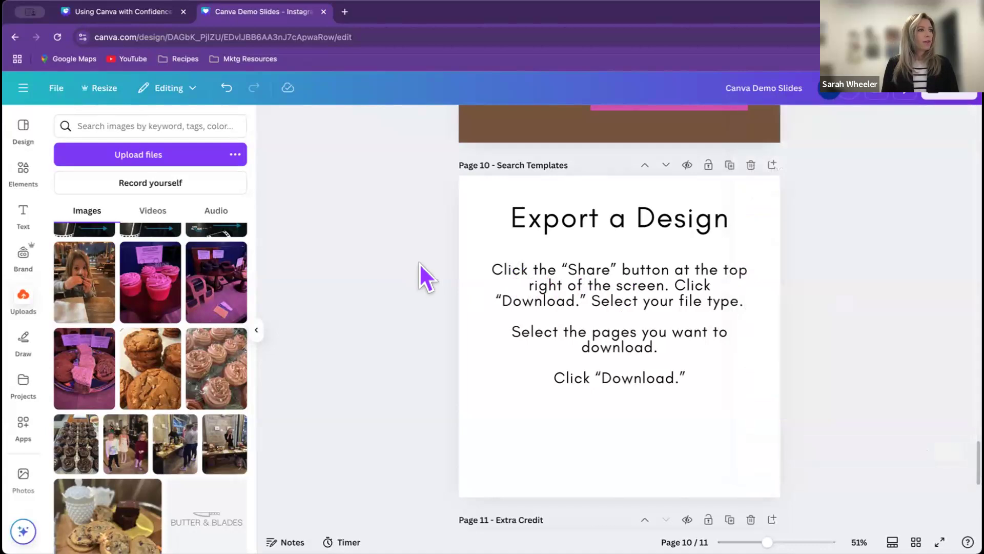
Step: With page 2, "The Perfect Cup", as the current page, limit the PNG download to that page only
scroll(420, 263, up, 5)
scroll(422, 272, up, 20)
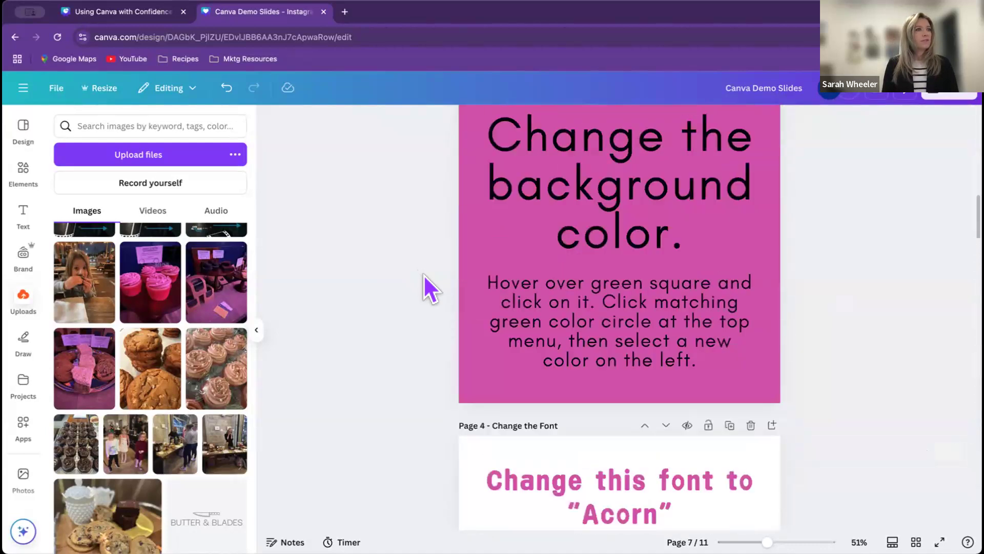
scroll(421, 273, up, 2)
scroll(421, 273, down, 3)
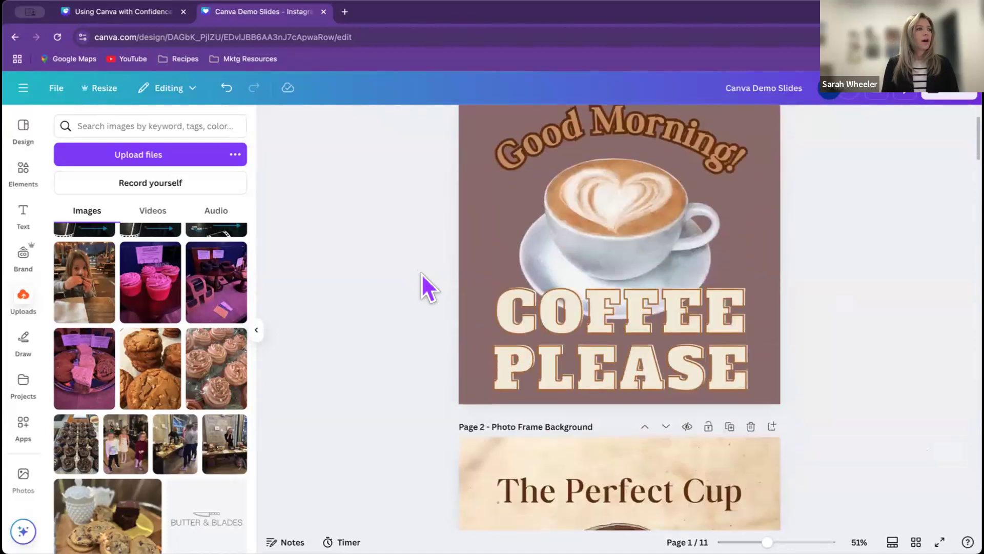
scroll(423, 272, down, 4)
scroll(423, 272, down, 3)
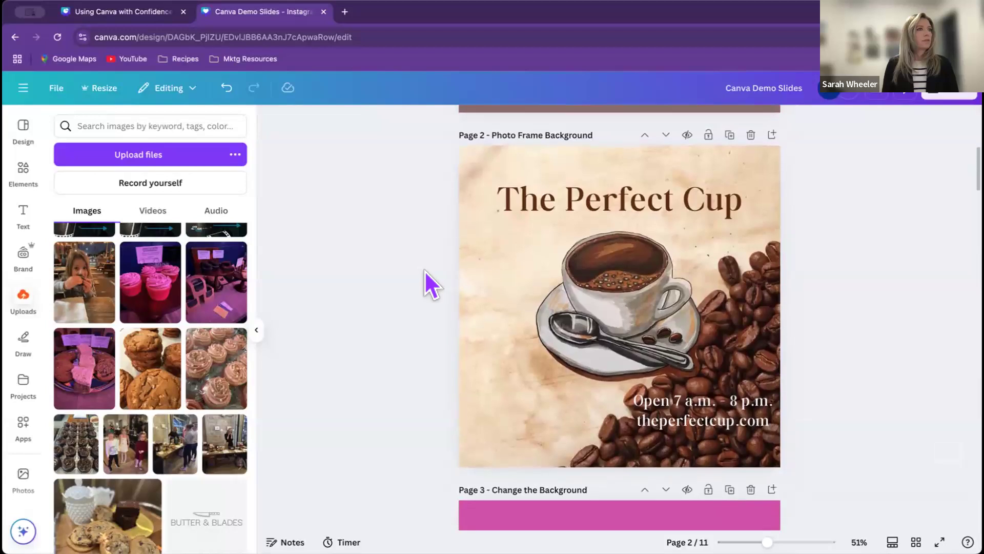
click(951, 93)
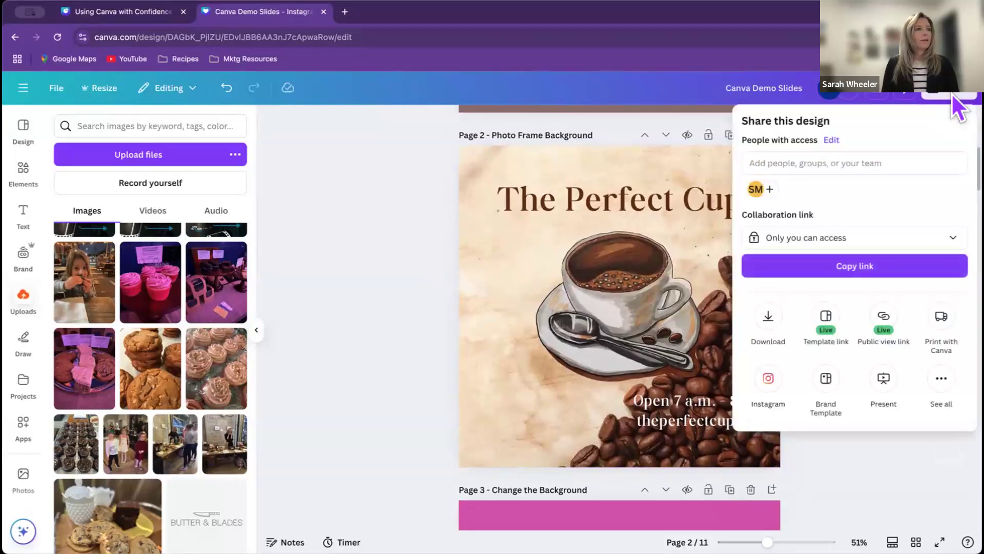
click(767, 319)
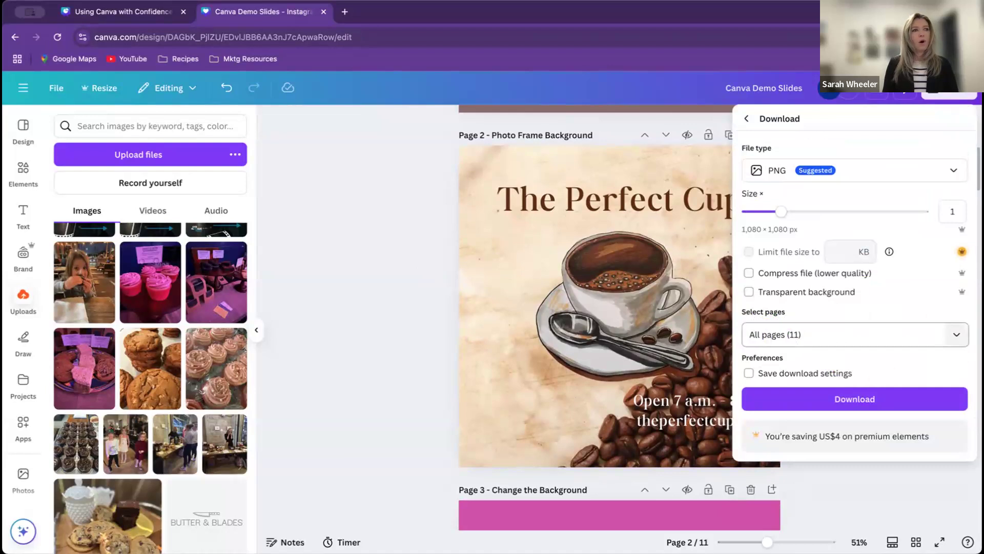
click(880, 398)
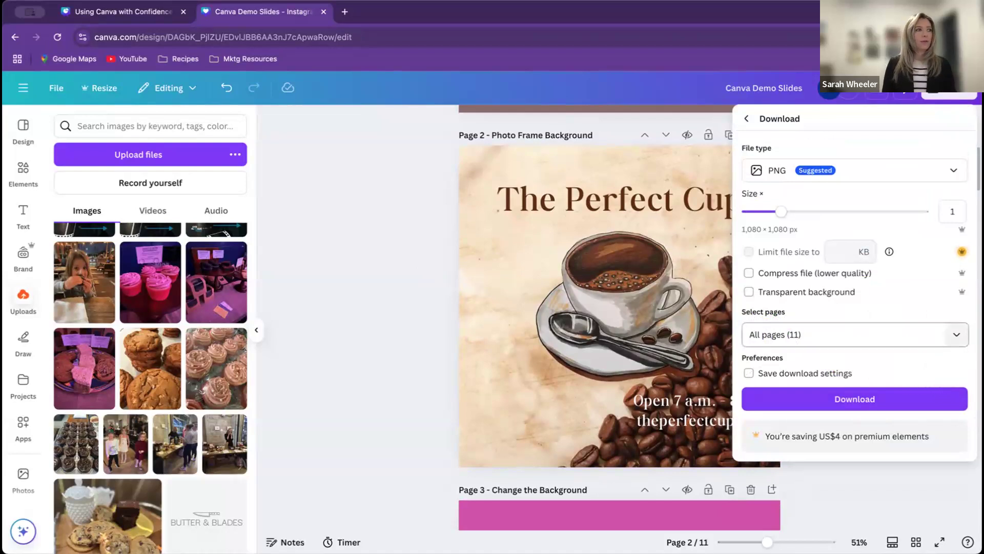
click(955, 335)
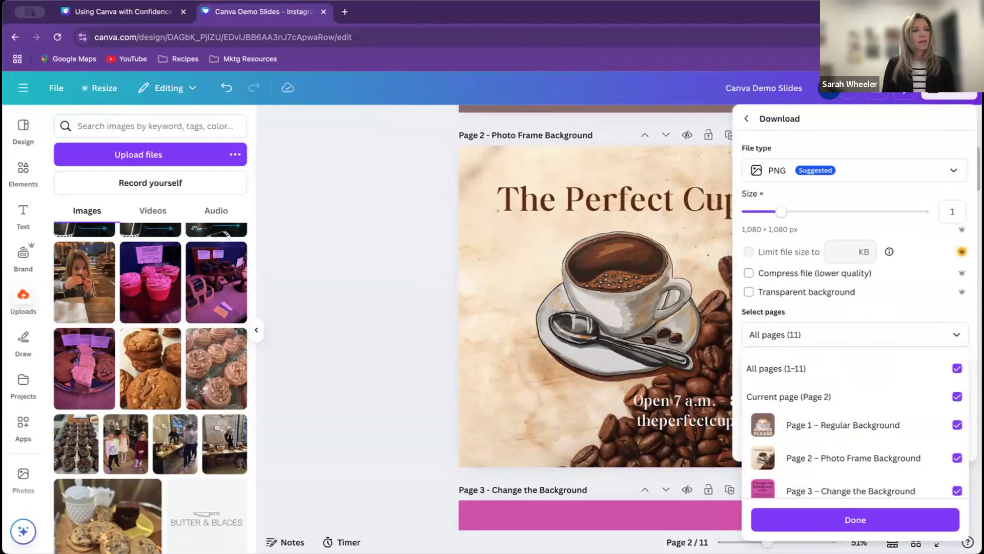
click(957, 368)
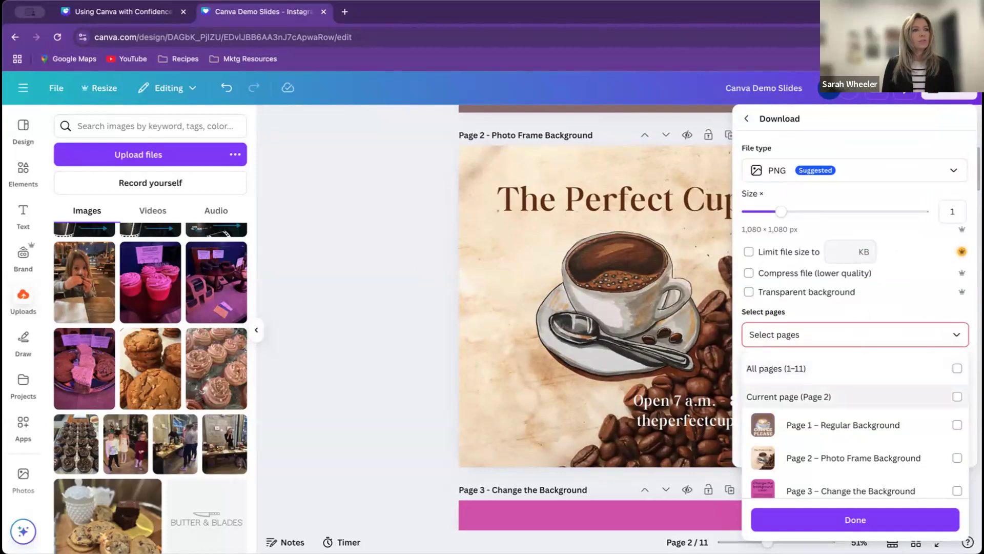
click(957, 396)
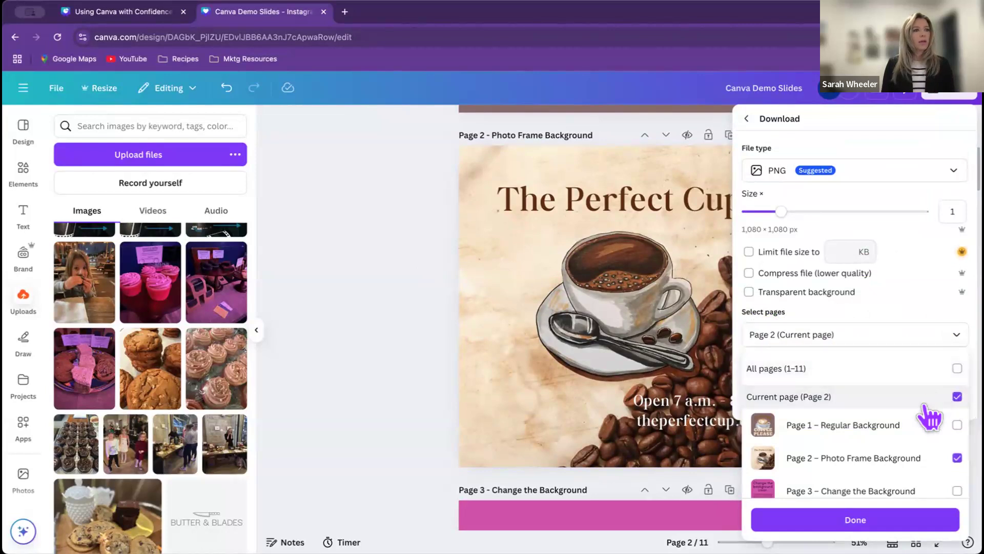
click(856, 519)
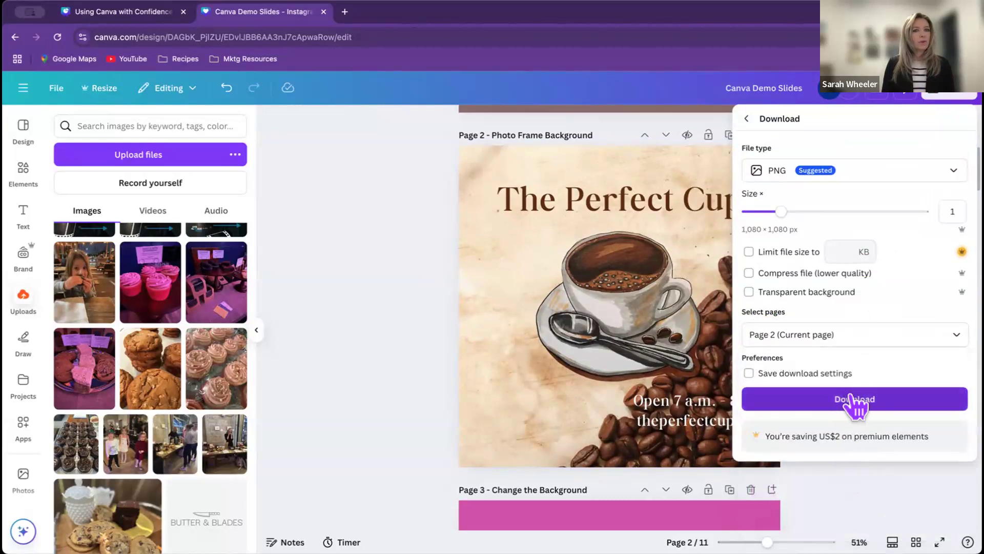
click(851, 480)
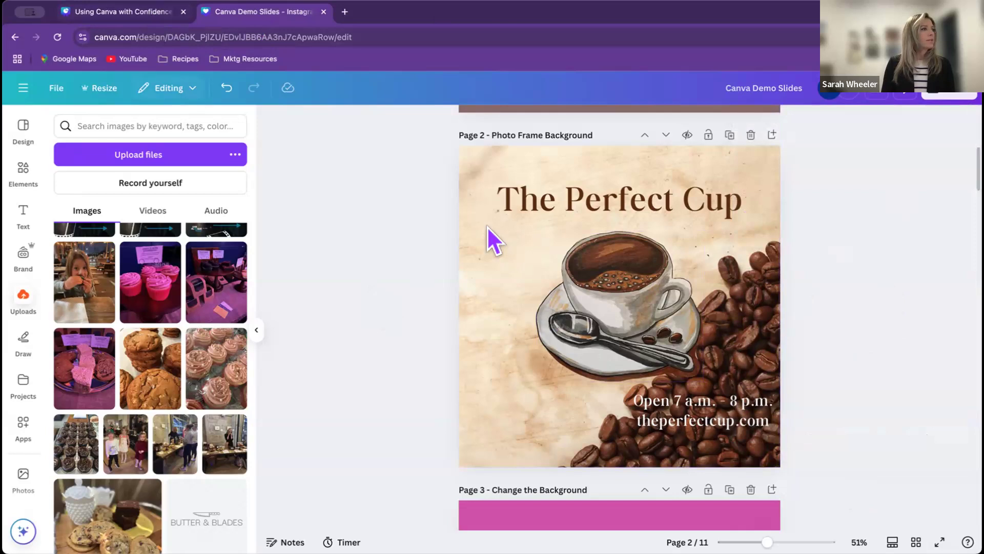
Step: Review the remaining demo pages through to the "Simple Design" extra credit instructions on page 11
scroll(433, 235, down, 5)
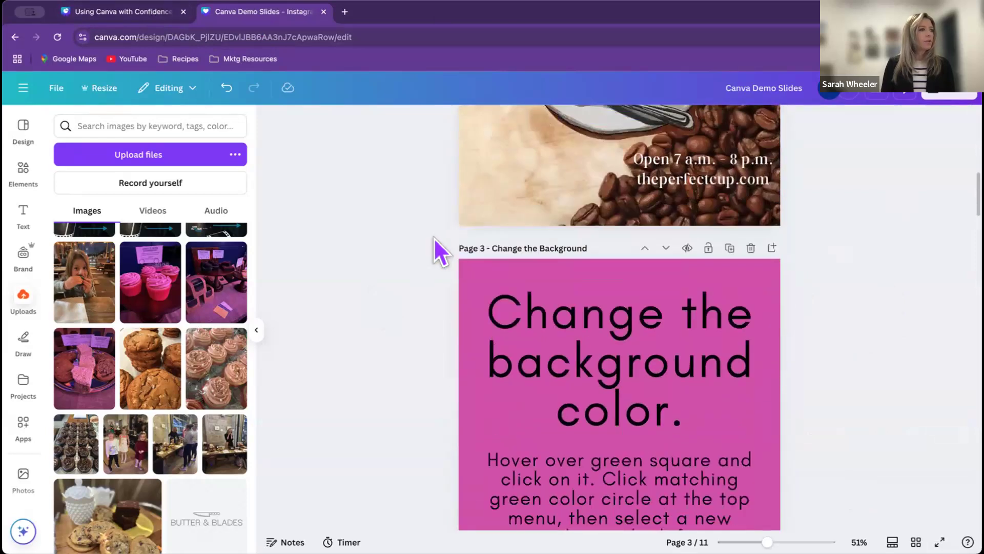
scroll(851, 288, down, 15)
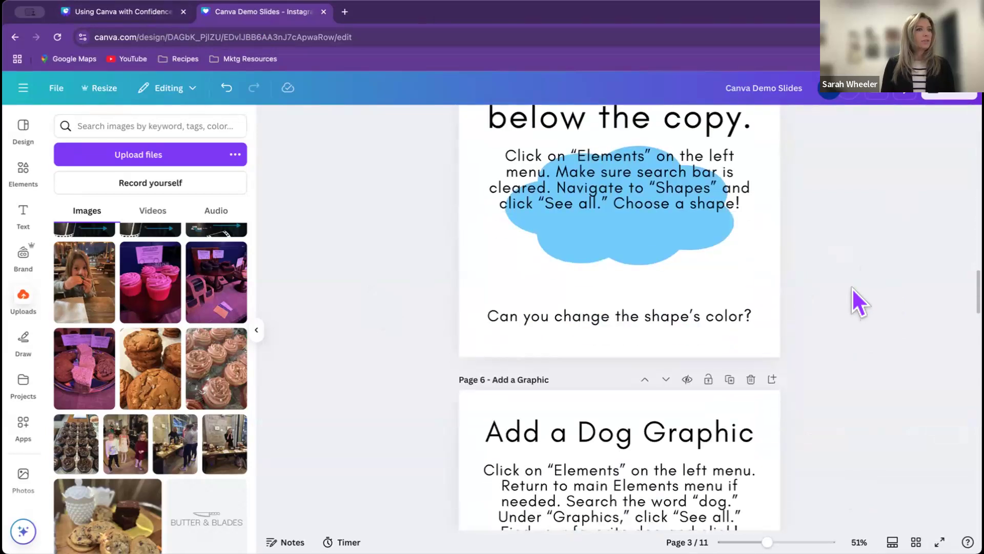
scroll(851, 287, down, 20)
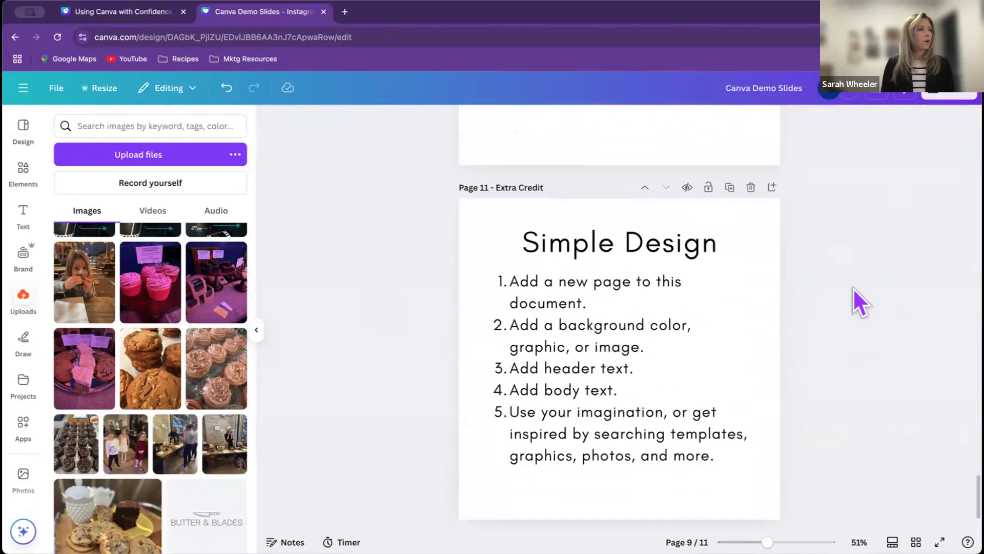
scroll(853, 287, down, 2)
scroll(820, 269, up, 6)
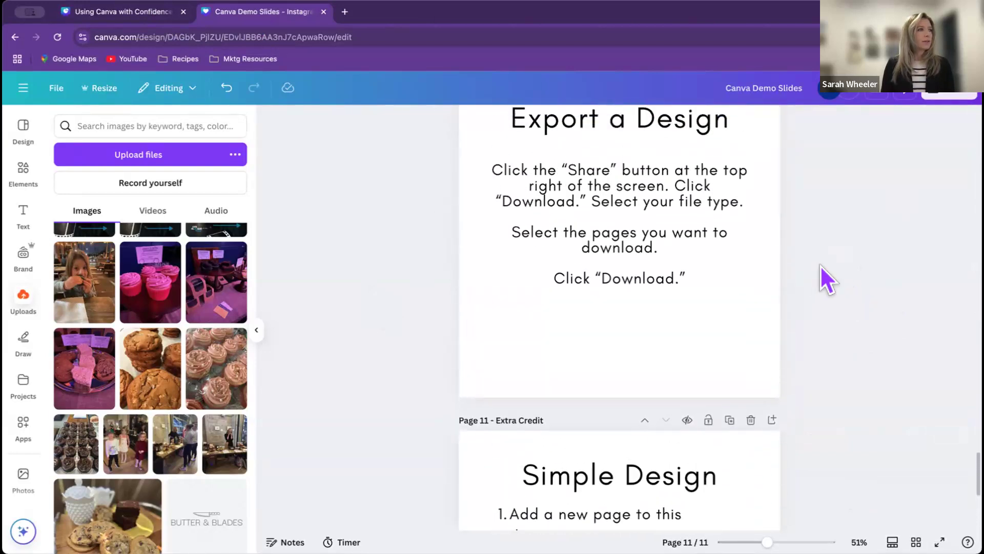
scroll(820, 266, down, 4)
scroll(820, 266, down, 3)
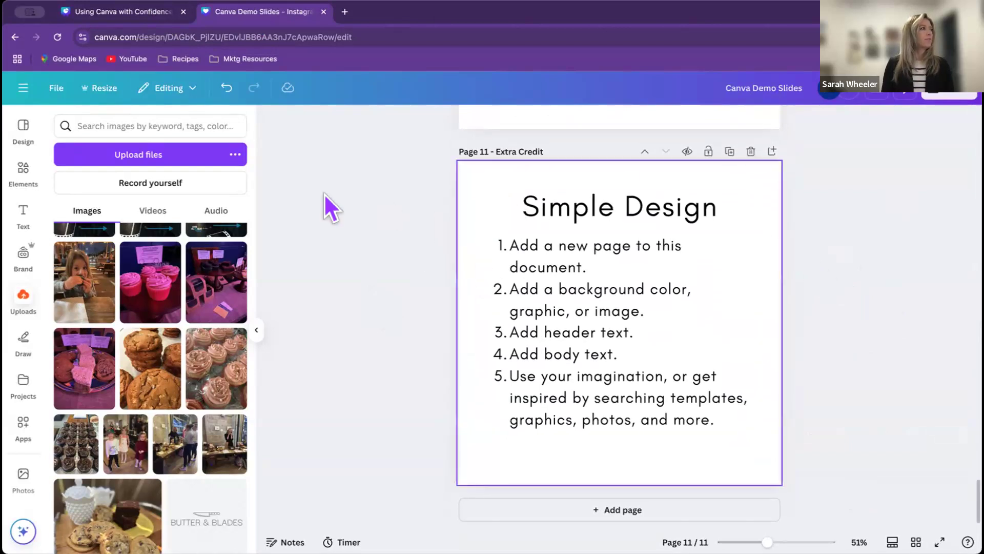
Step: Switch to the "Using Canva with Confidence" design and present its Conclusion slide, page 5, full screen
click(143, 15)
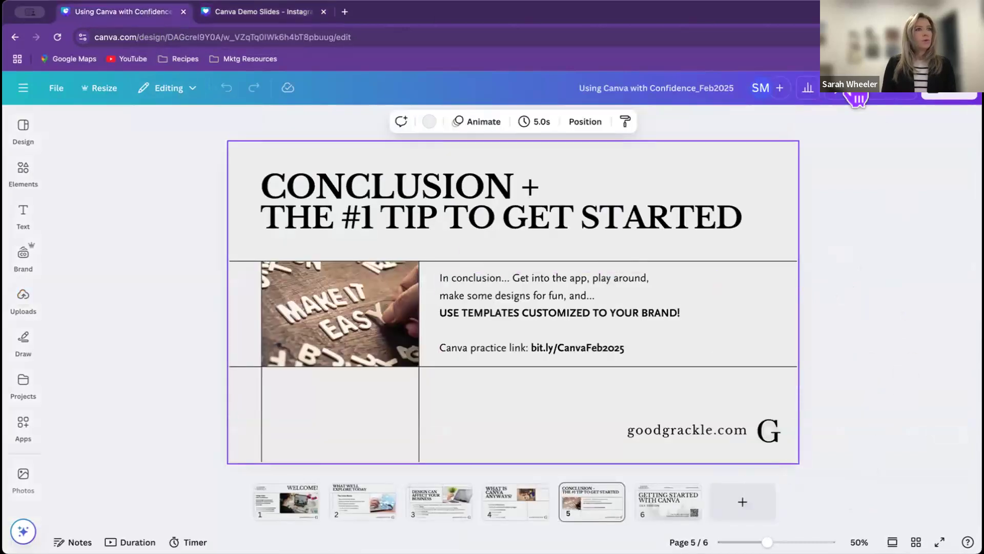
click(880, 99)
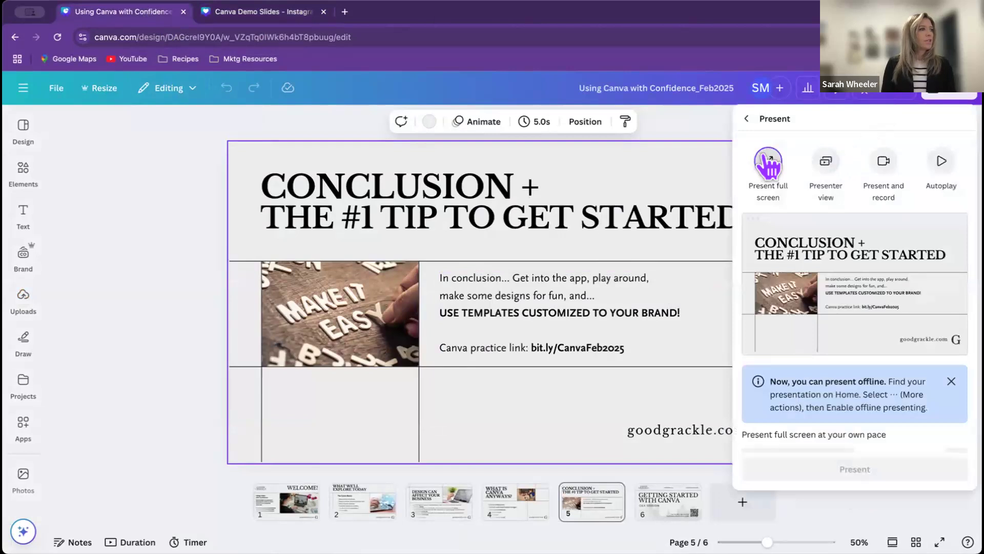
click(855, 465)
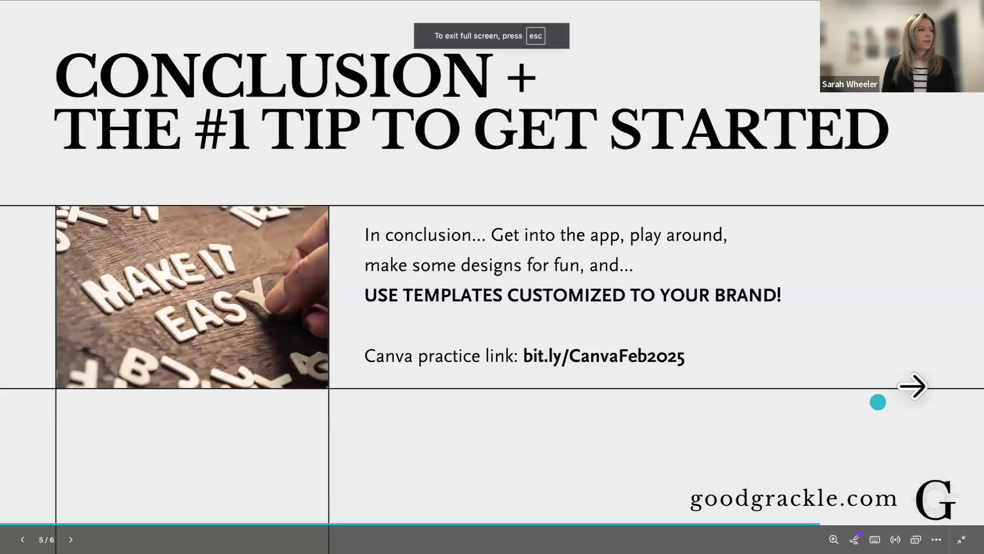
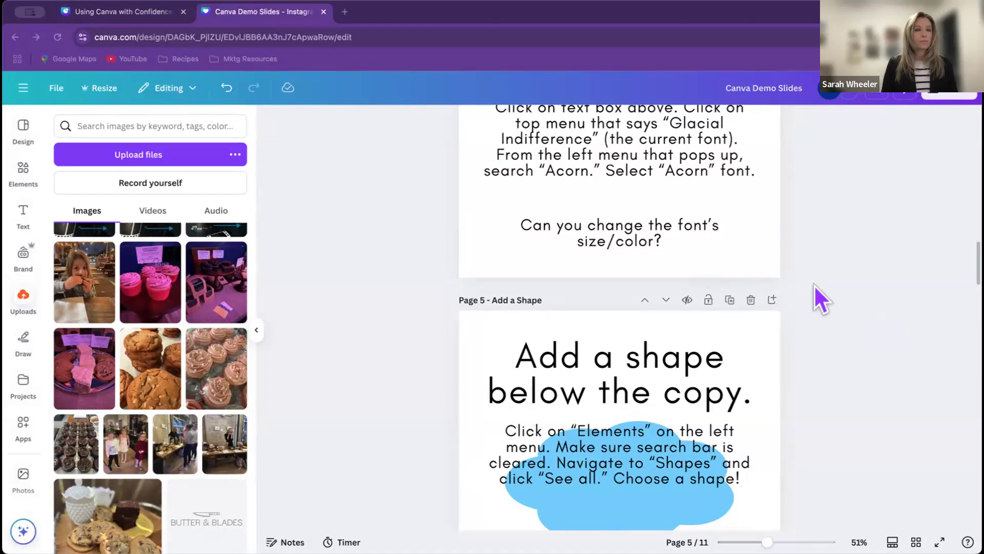
Step: Add a blank page after page 11, "Extra Credit", in Canva Demo Slides
scroll(814, 286, down, 12)
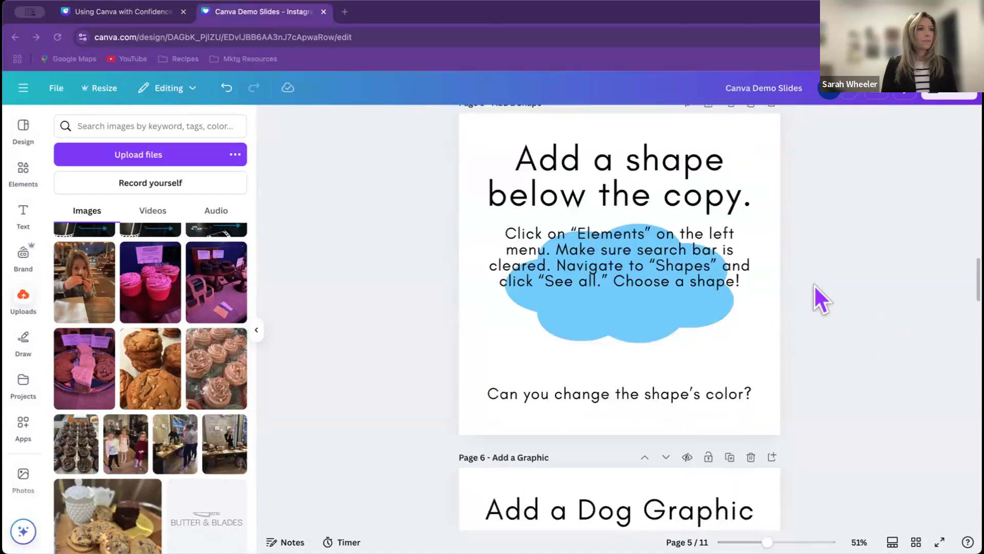
scroll(814, 285, down, 15)
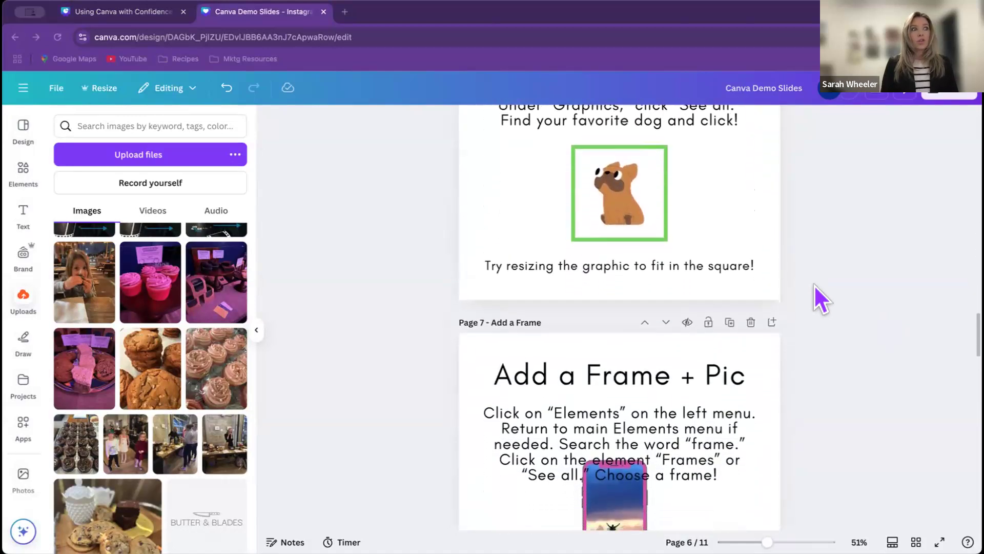
scroll(819, 282, down, 12)
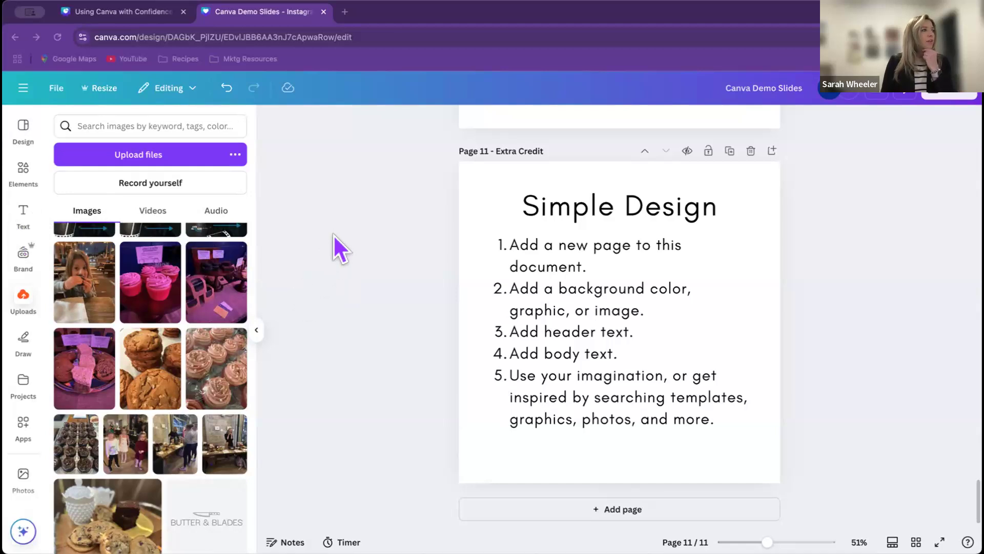
click(615, 508)
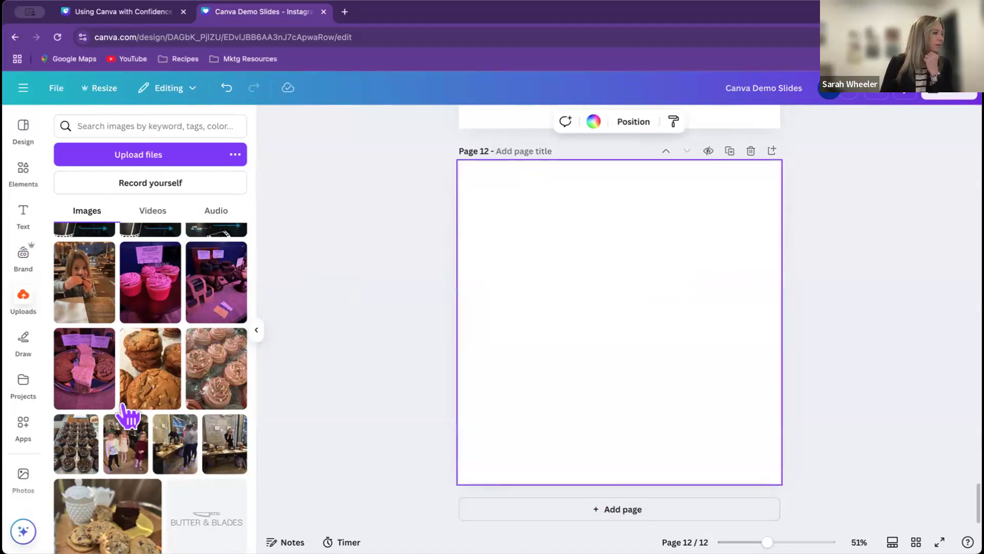
Step: Place the uploaded photo of cookies and brownies on page 12 and enlarge it to cover the whole page
scroll(123, 410, down, 2)
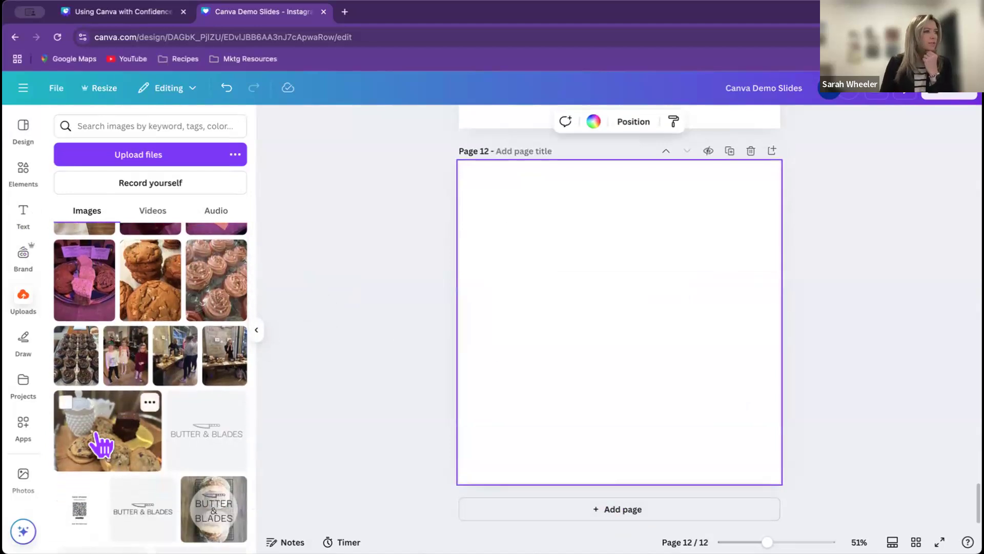
click(102, 444)
drag(510, 239, 420, 148)
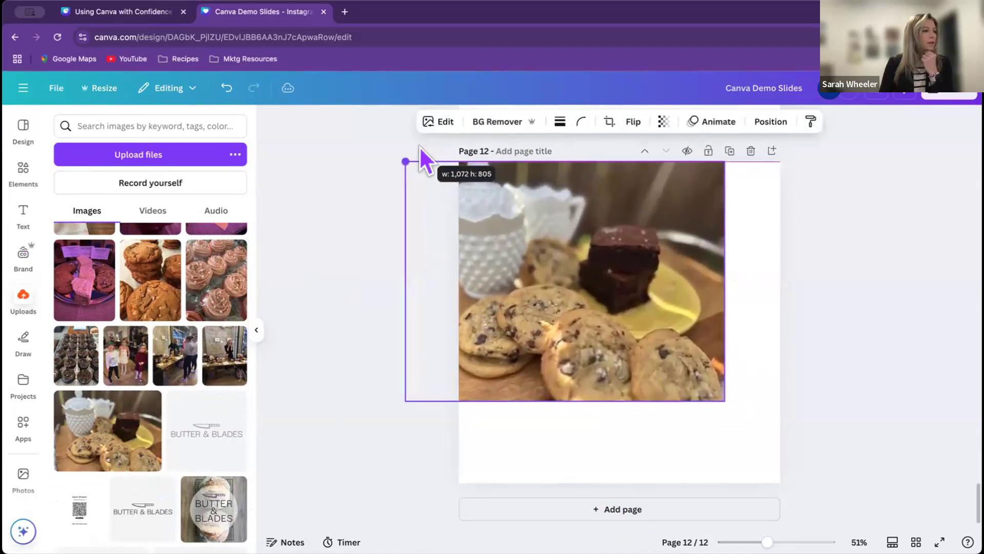
drag(723, 401, 822, 490)
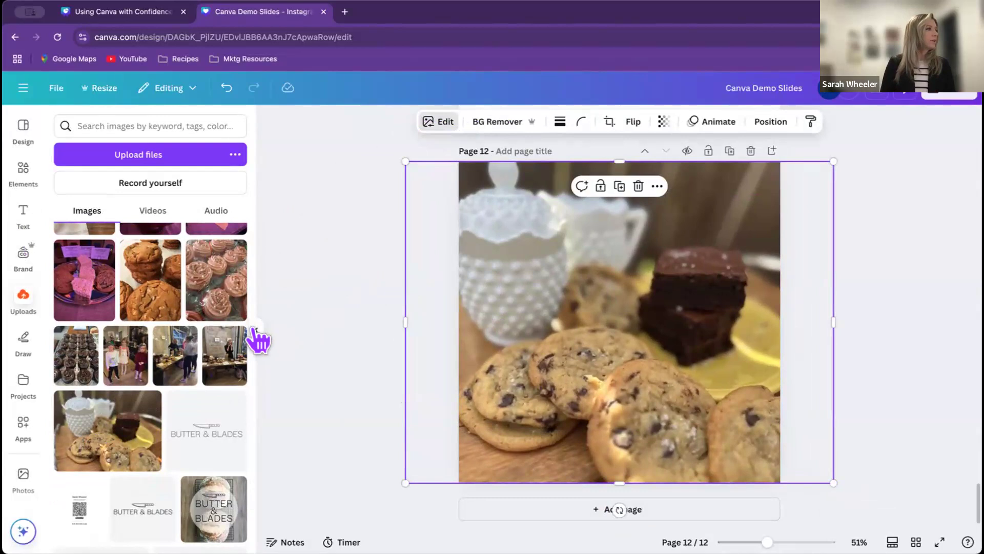
Step: Try removing the background from the cookie photo on page 12, inspect the Background Remover brushes, and undo the removal
click(436, 123)
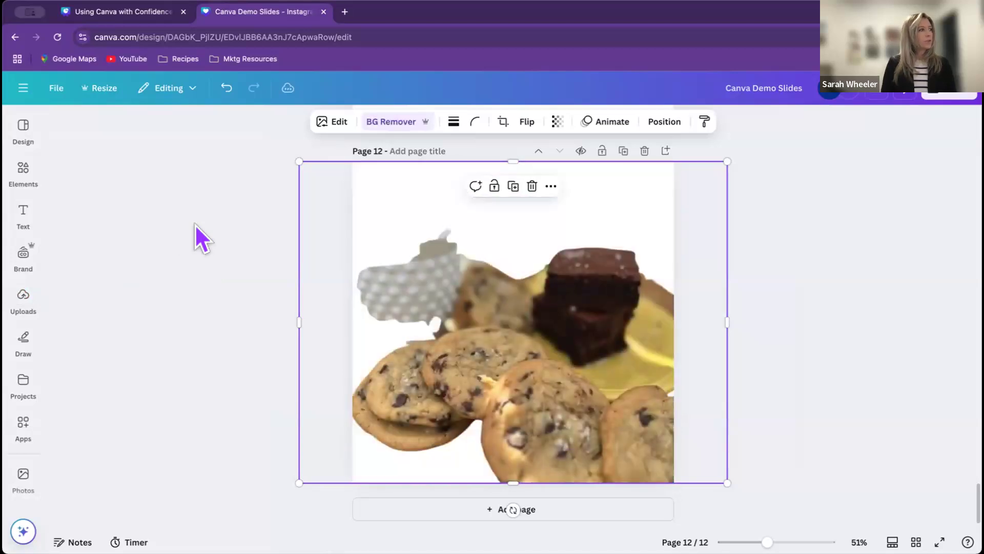
click(377, 121)
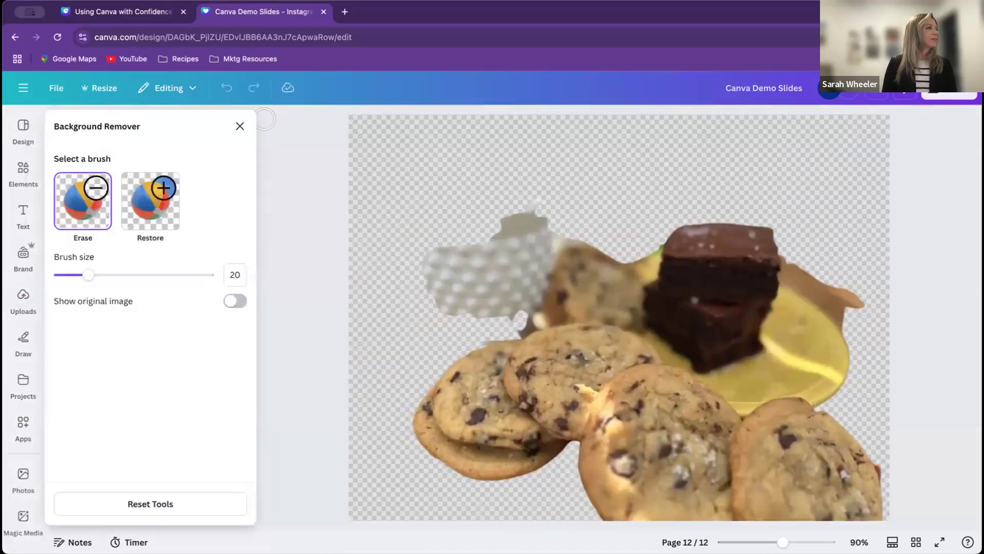
click(239, 126)
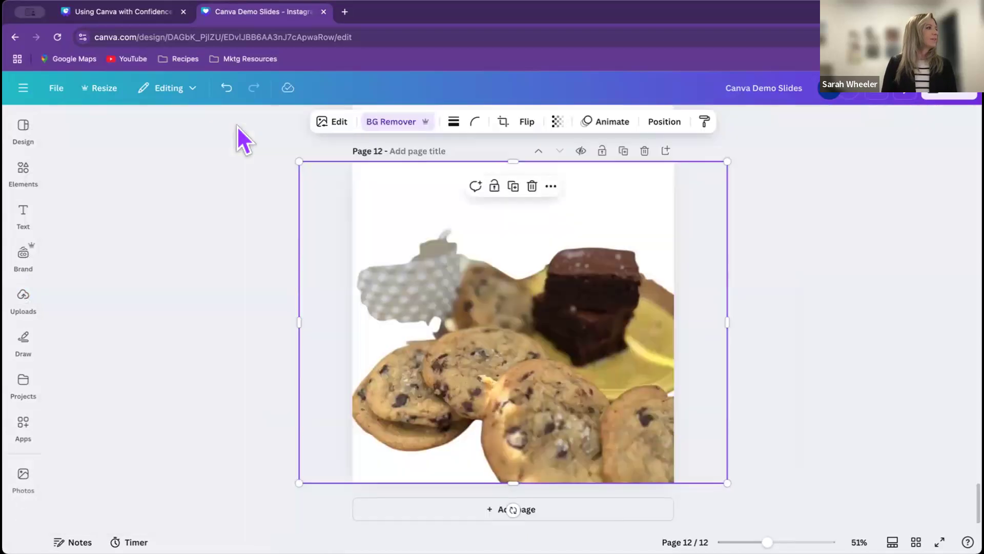
click(226, 89)
Step: Browse the full filter collection for the cookie photo, try the Heatwave filter, and apply the Poster filter from Color Pop
click(328, 122)
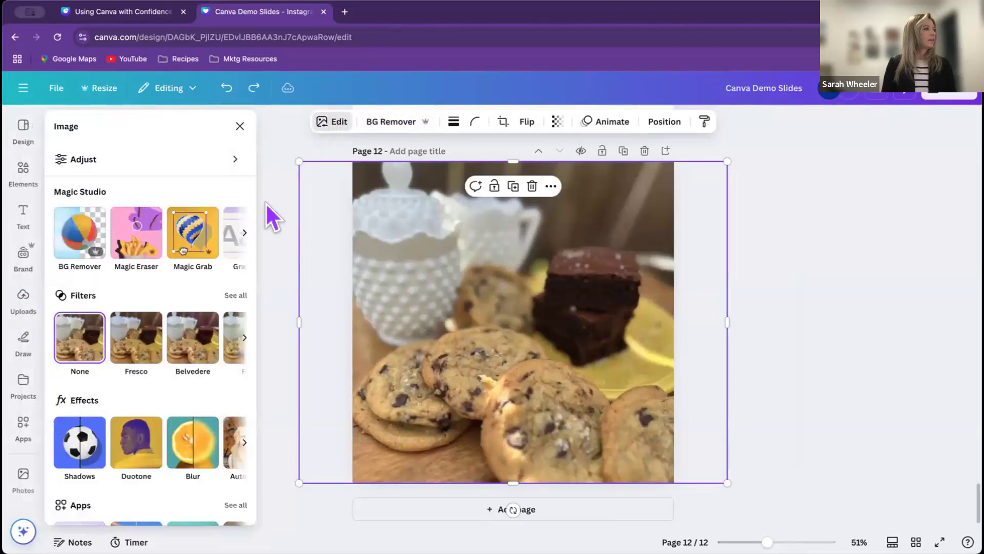
click(235, 295)
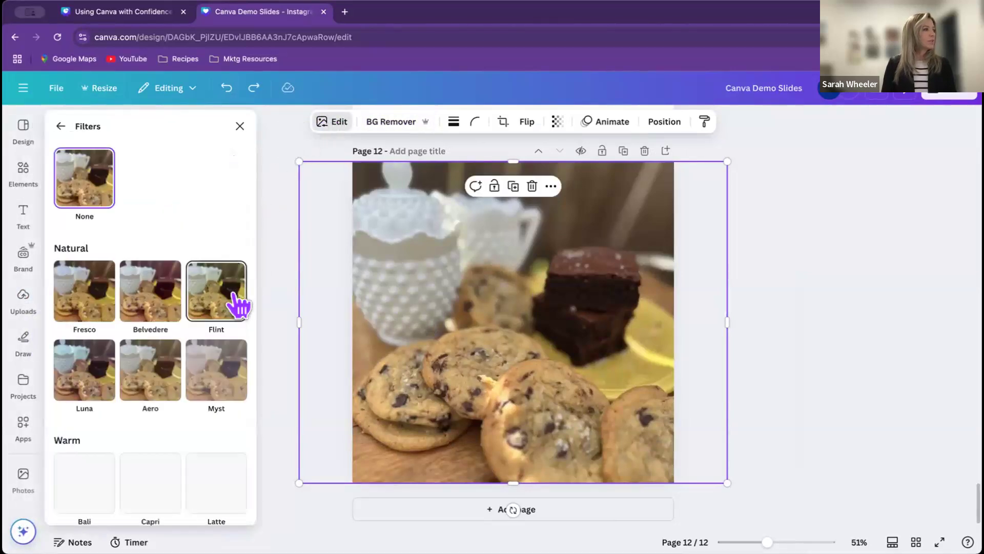
scroll(211, 354, down, 1)
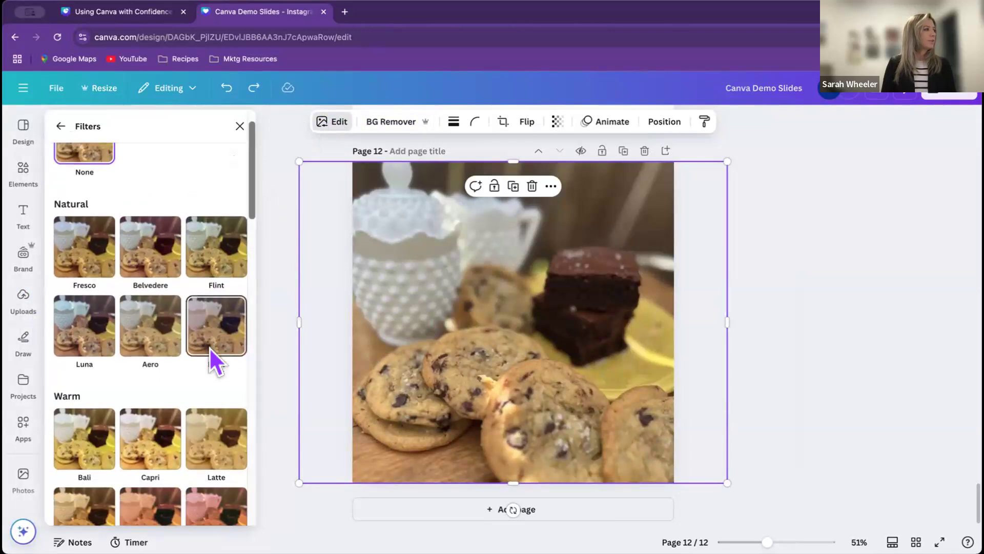
scroll(210, 349, down, 5)
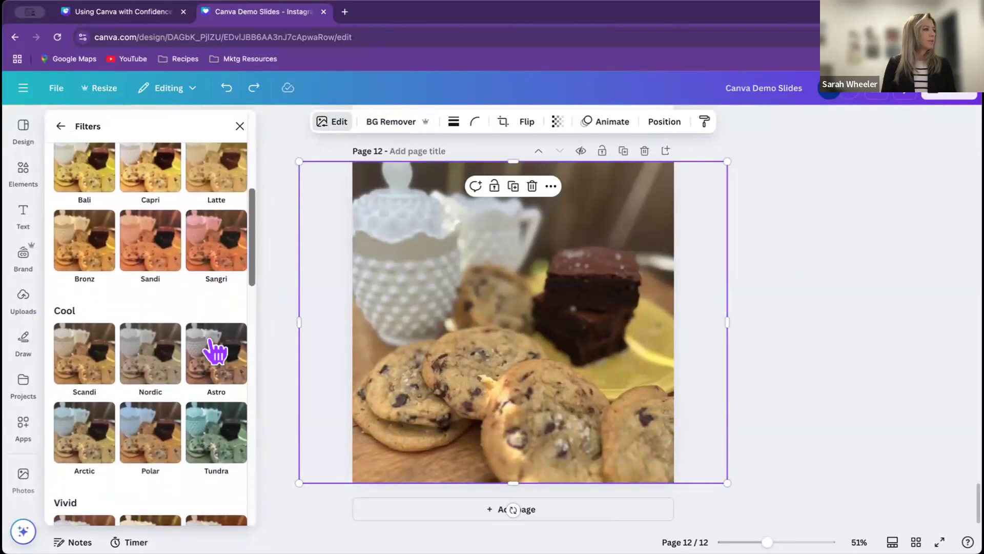
scroll(213, 356, down, 7)
scroll(213, 361, down, 11)
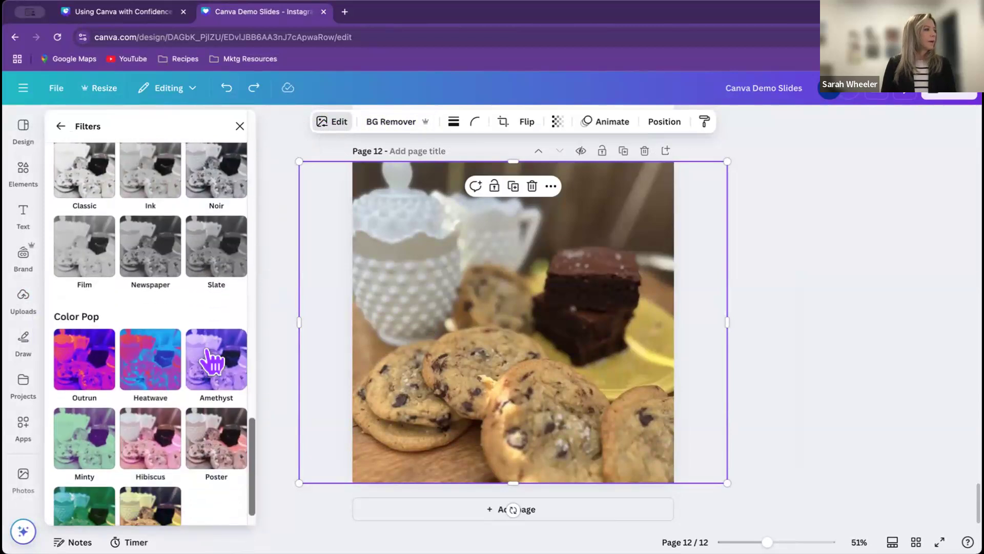
click(165, 341)
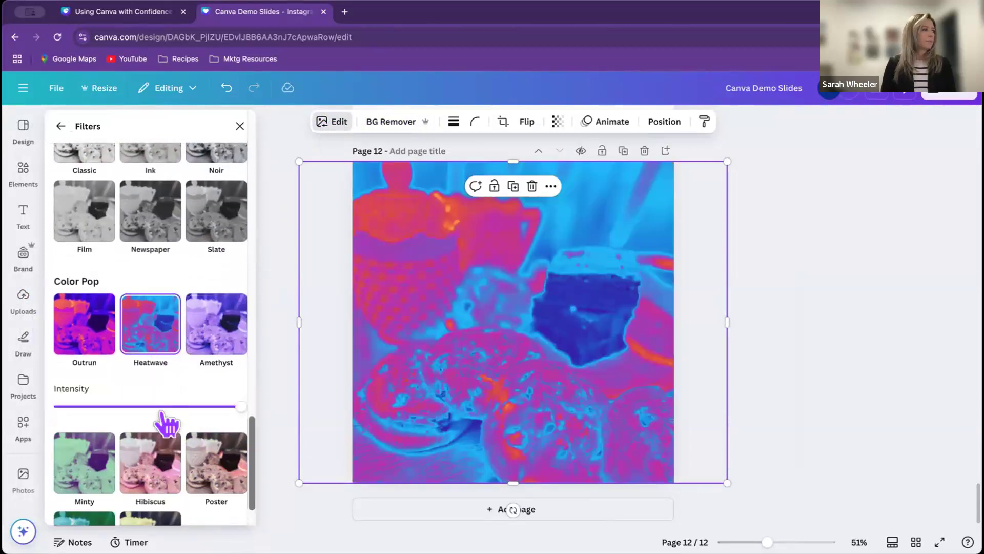
click(211, 461)
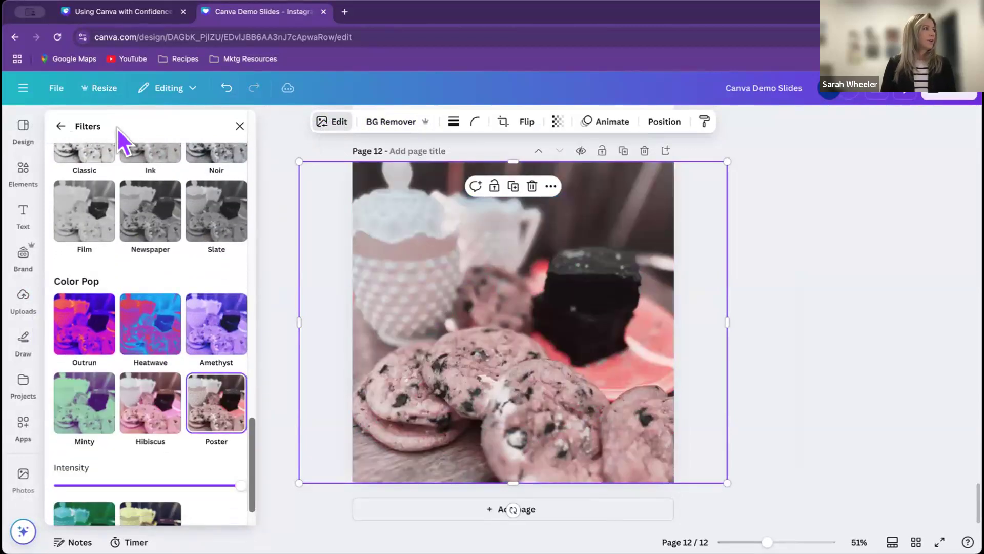
click(57, 125)
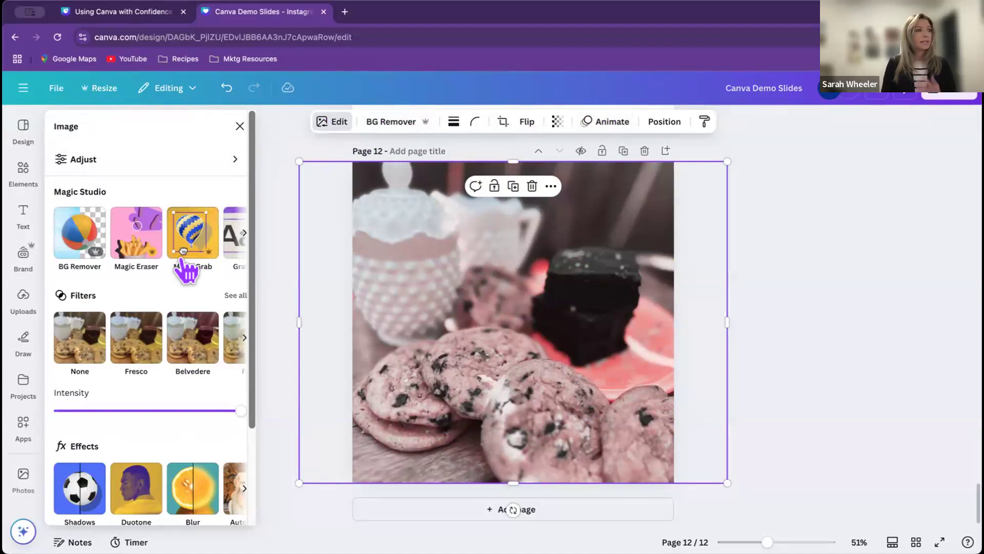
Step: Try the Glow, Drop and Outline shadow effects on the cookie photo and settle on the Angled shadow
scroll(186, 265, down, 2)
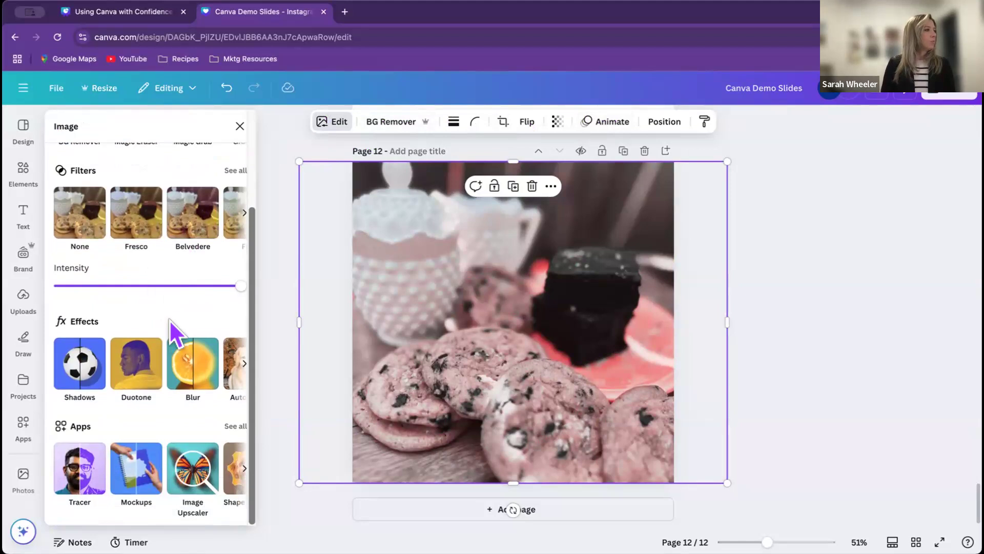
click(85, 362)
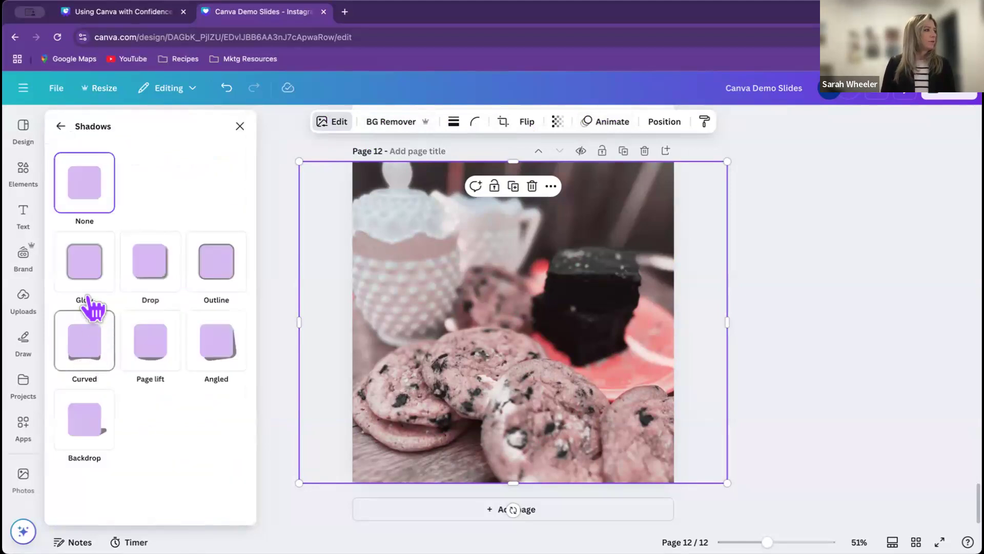
click(88, 281)
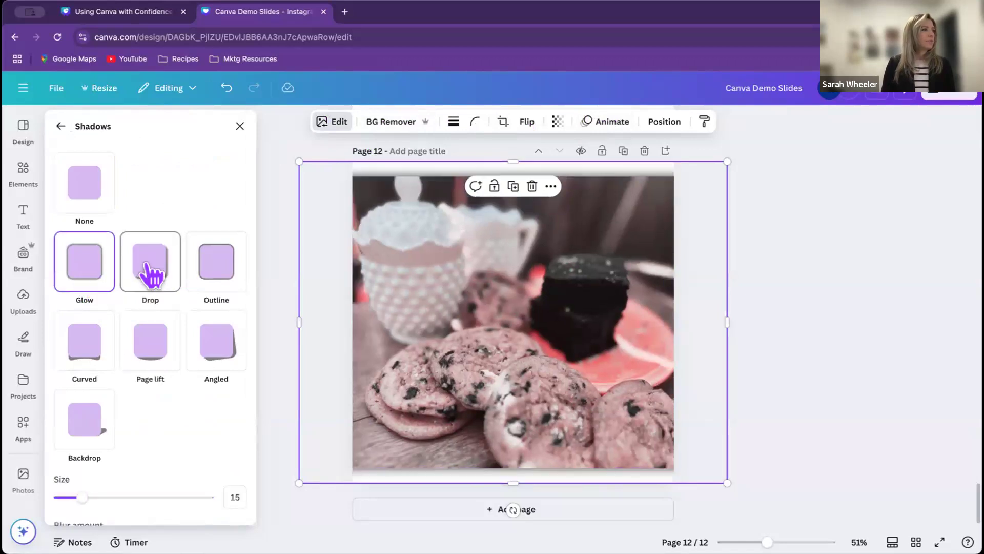
click(148, 274)
click(199, 272)
click(211, 353)
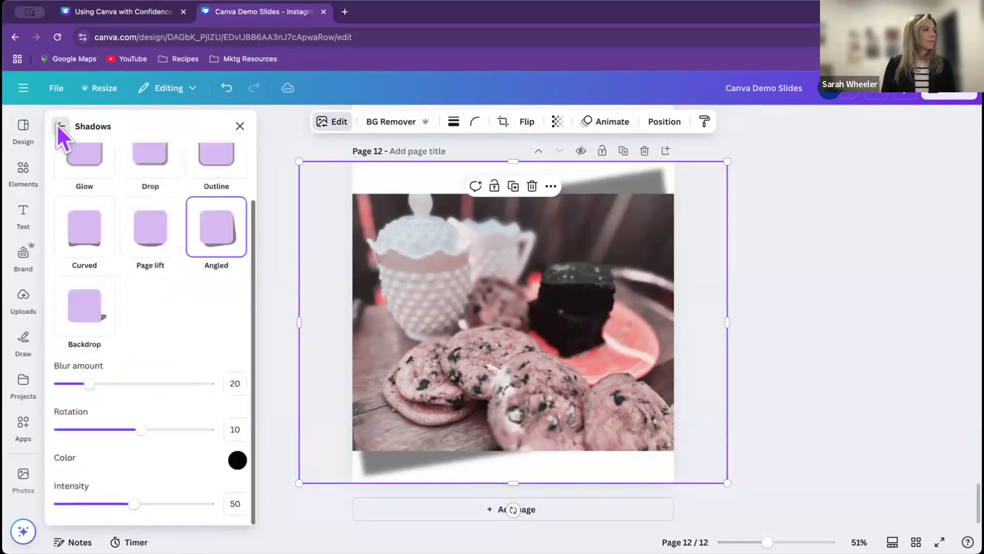
click(60, 127)
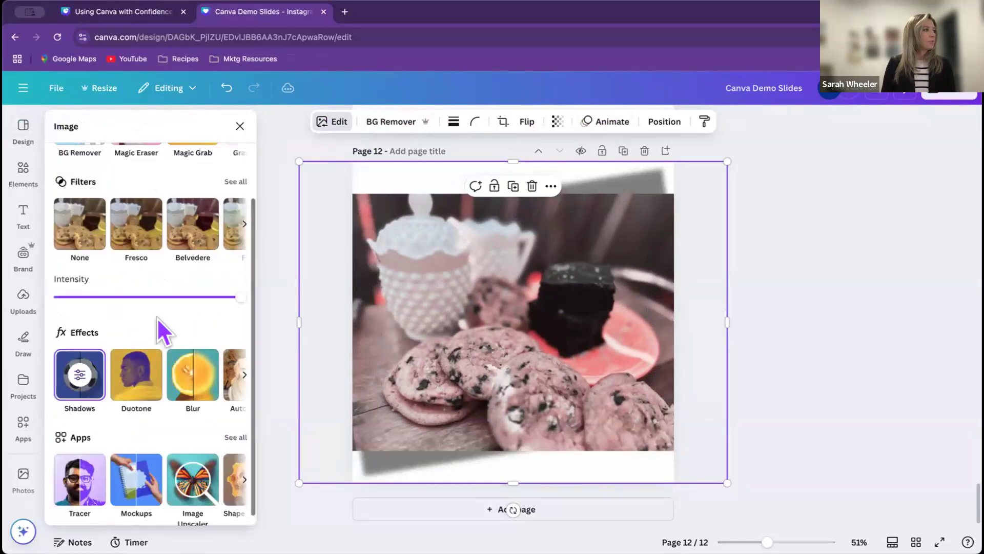
Step: Apply the Fuchsia duotone effect to the cookie photo, look through the remaining effects, and finish editing the image
click(131, 388)
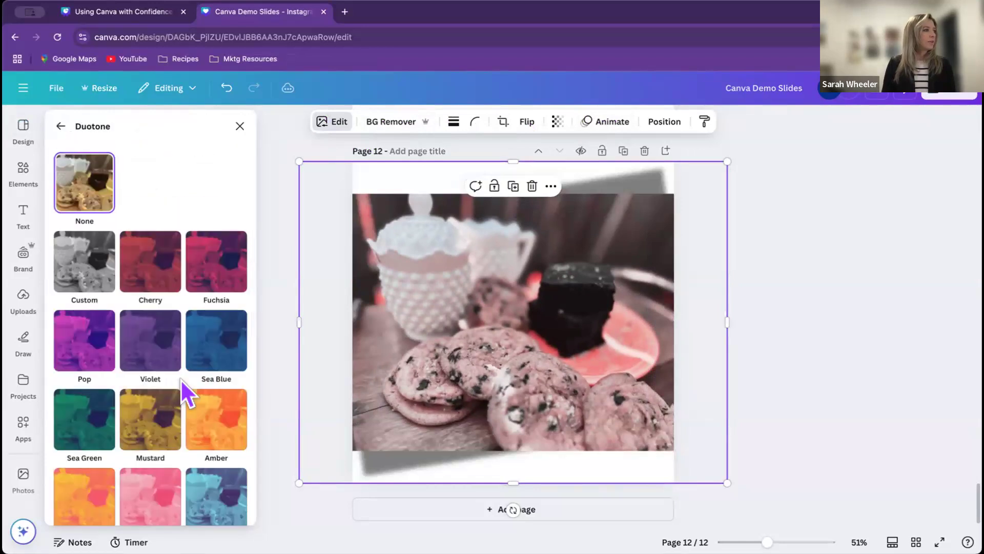
click(219, 267)
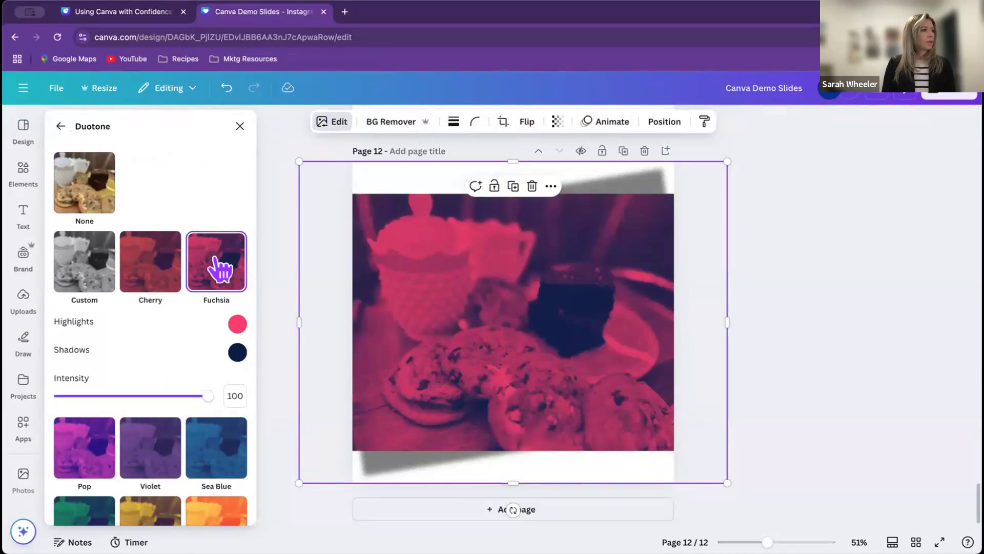
click(60, 126)
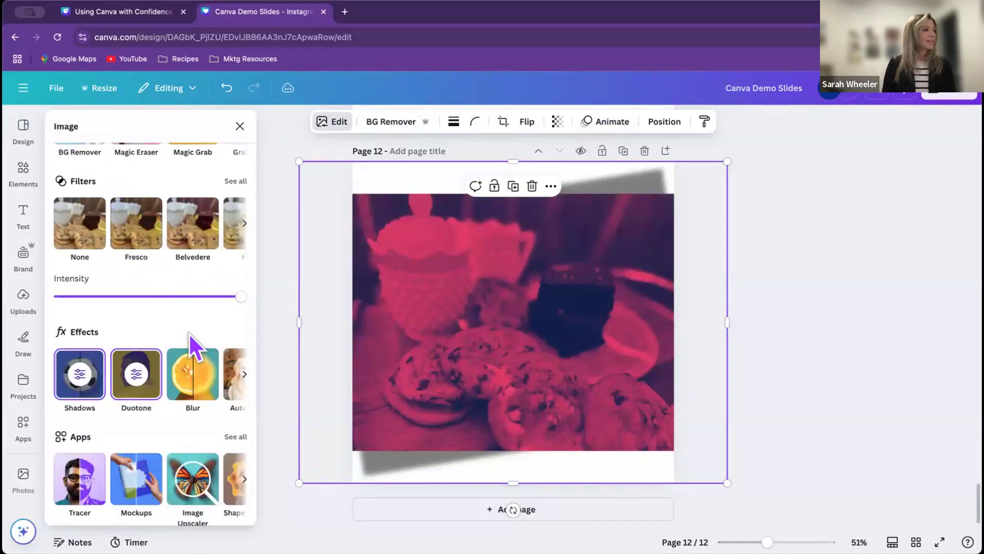
click(243, 373)
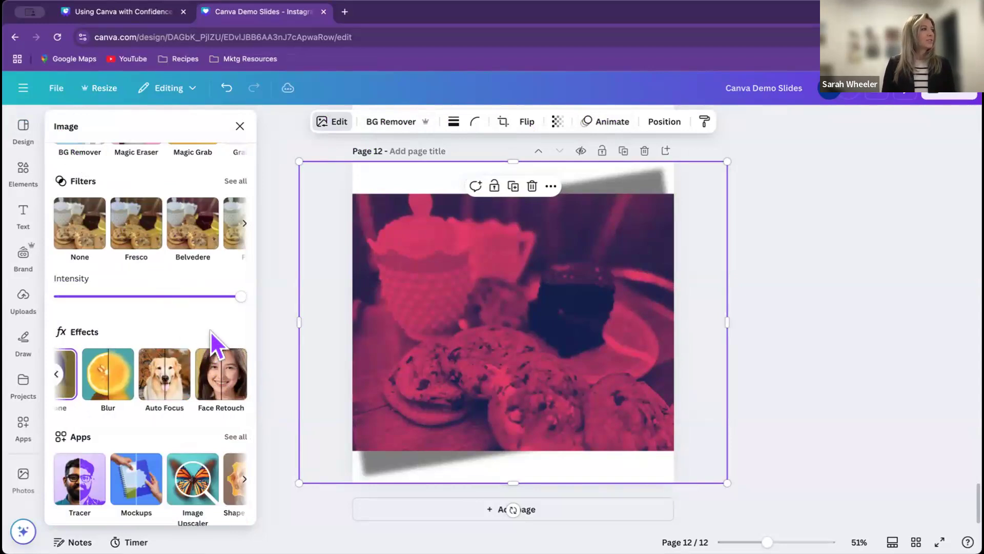
click(239, 126)
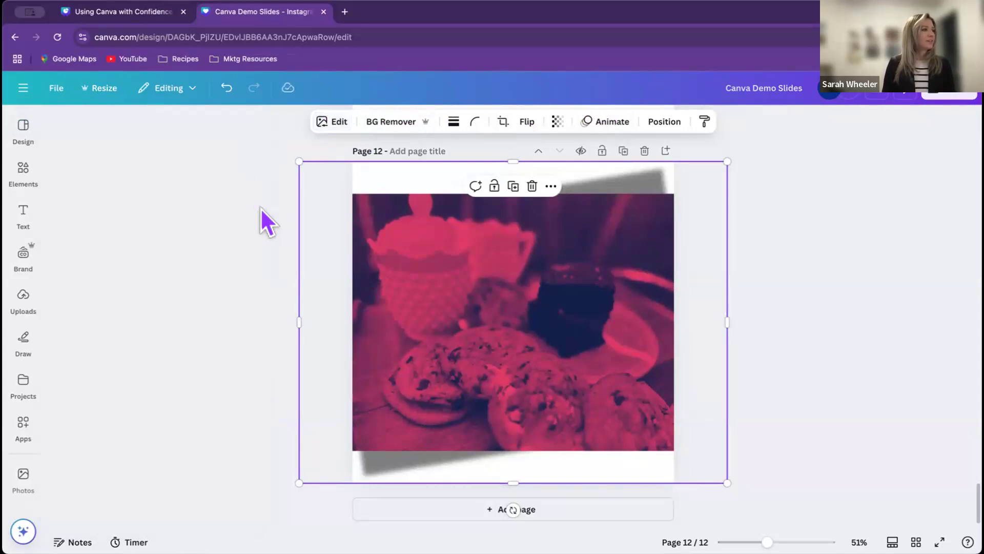
click(260, 208)
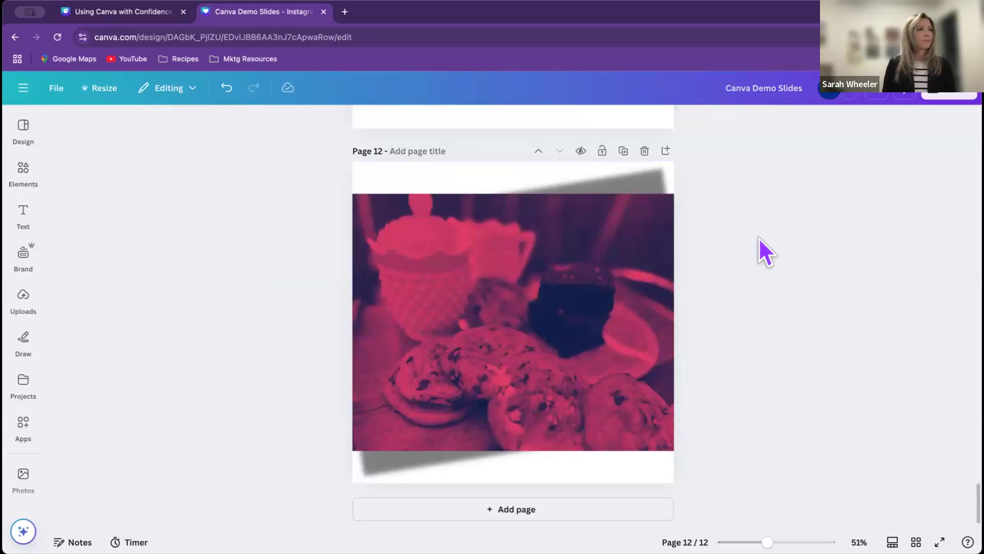
Step: Check the Simple Design instructions on page 11 and delete the edited cookie photo from page 12
click(27, 175)
scroll(455, 149, up, 5)
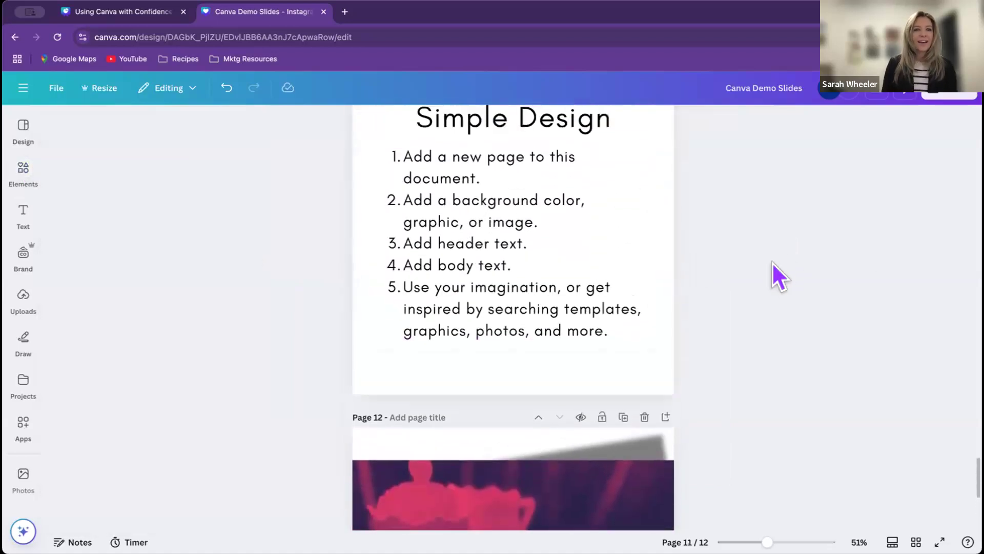
scroll(768, 262, down, 4)
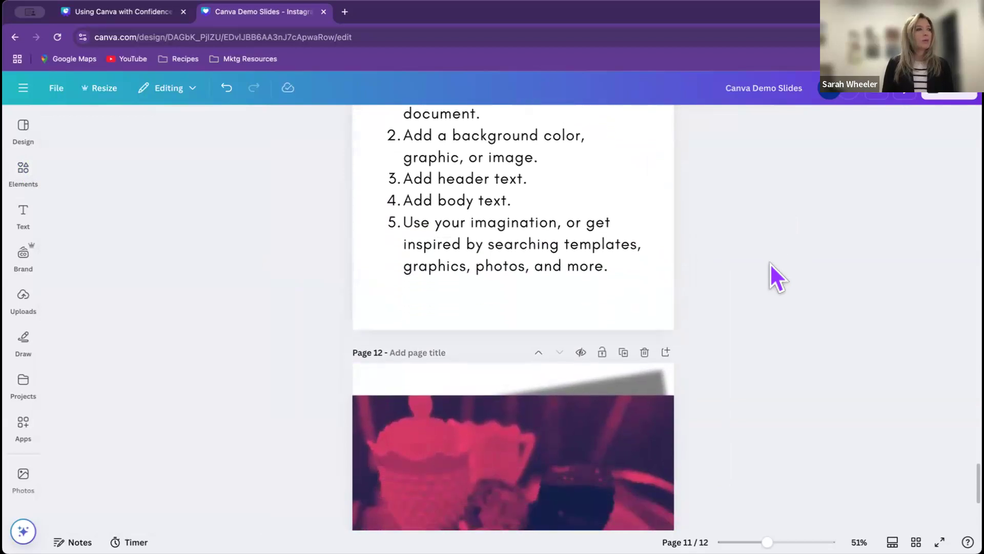
scroll(767, 261, down, 1)
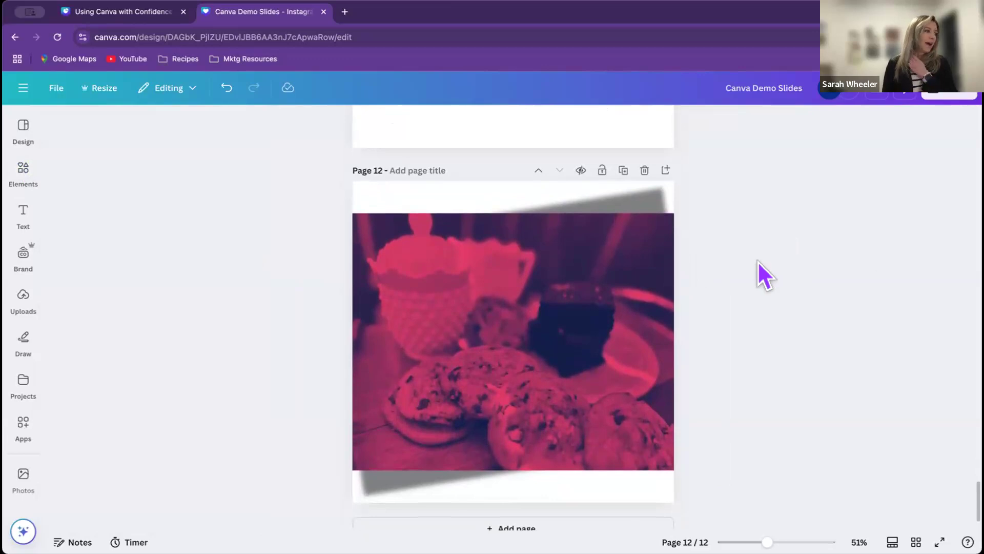
click(560, 302)
key(Delete)
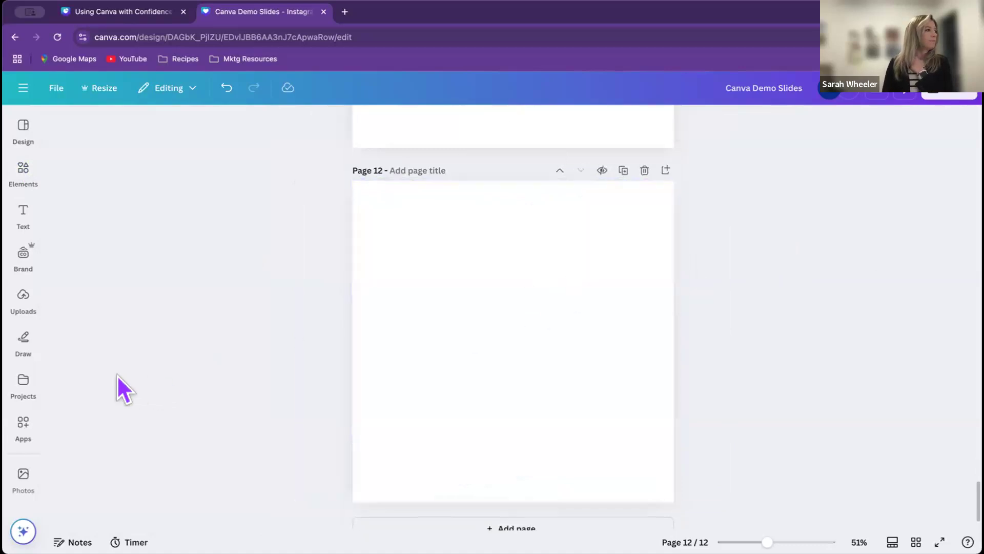
Step: Examine the QR code generator's URL and customization options, and return to the Simple Design instructions on page 11
scroll(28, 362, down, 3)
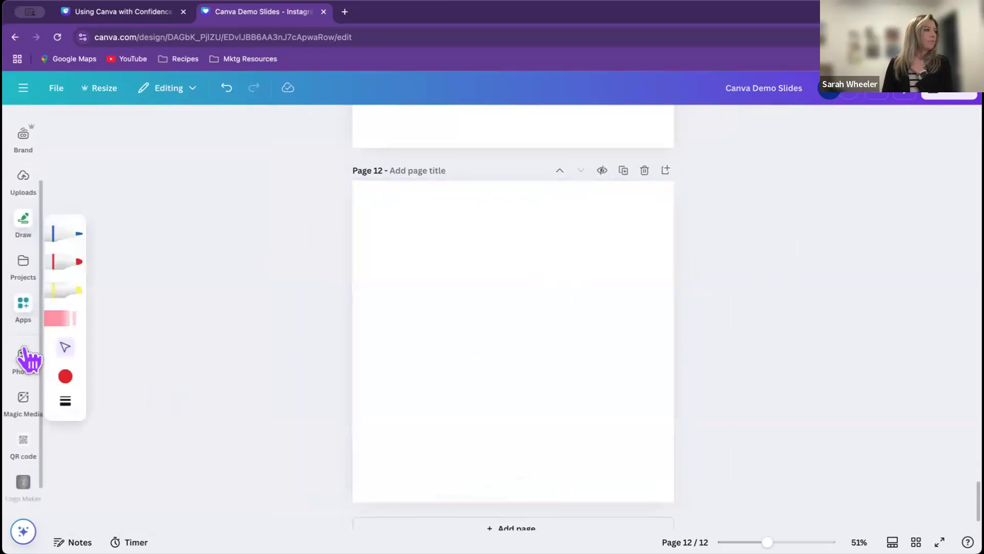
click(28, 359)
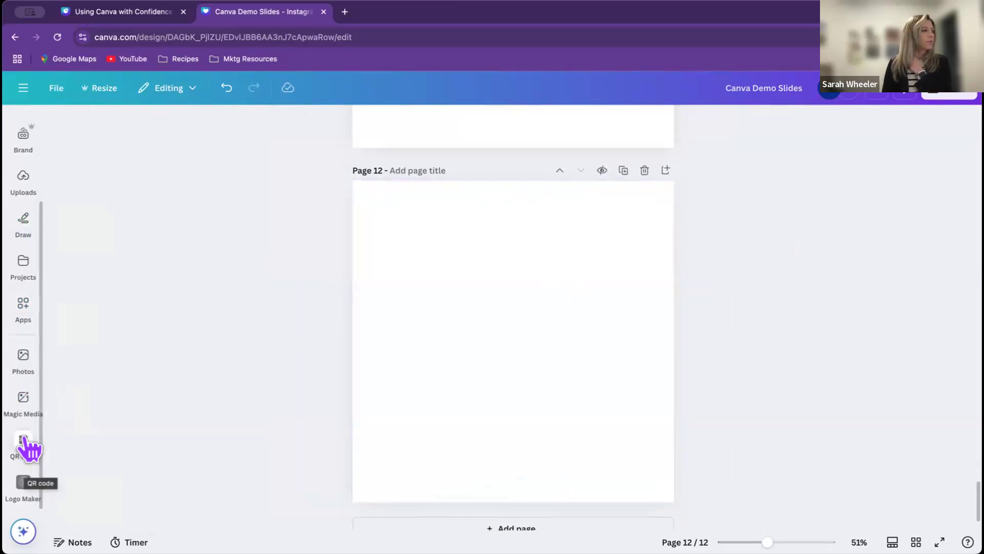
click(23, 442)
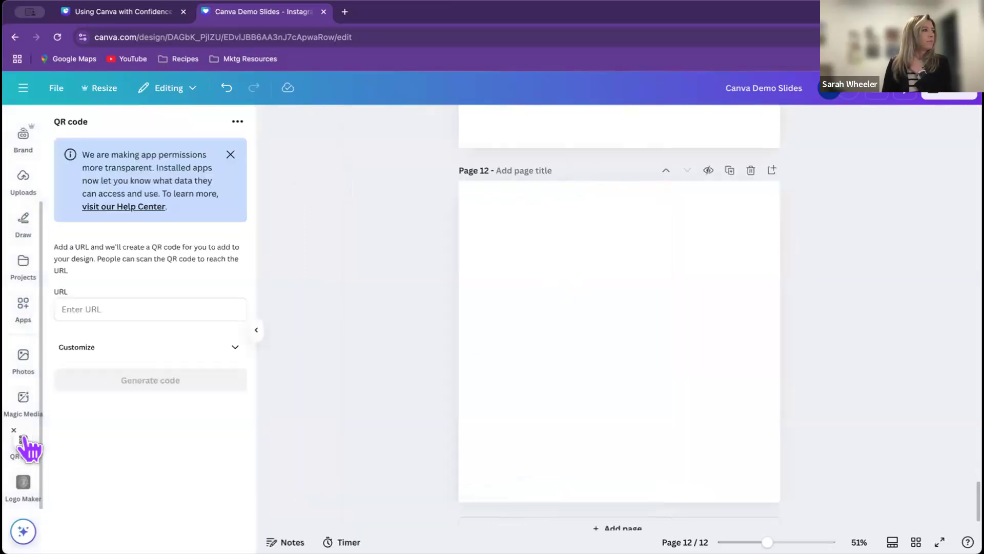
click(143, 305)
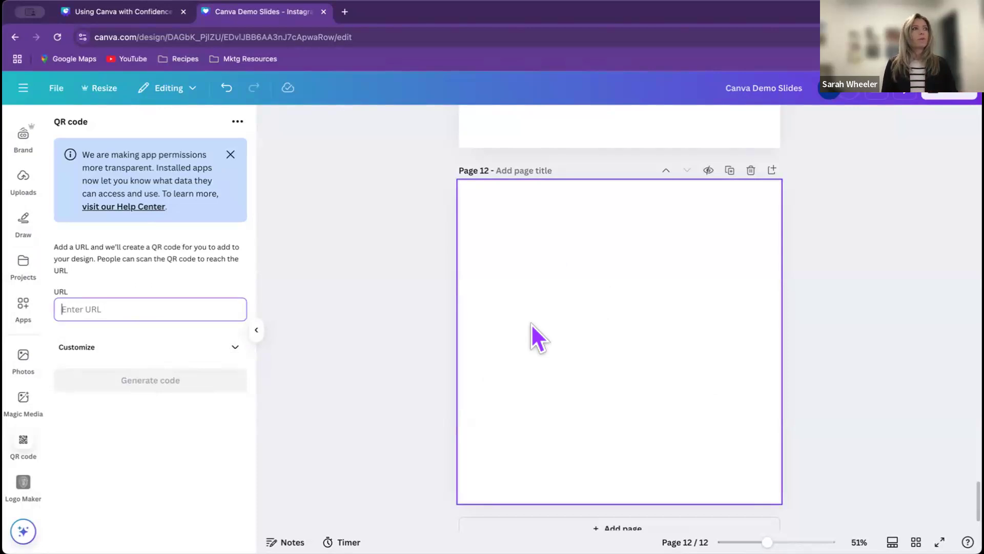
click(240, 350)
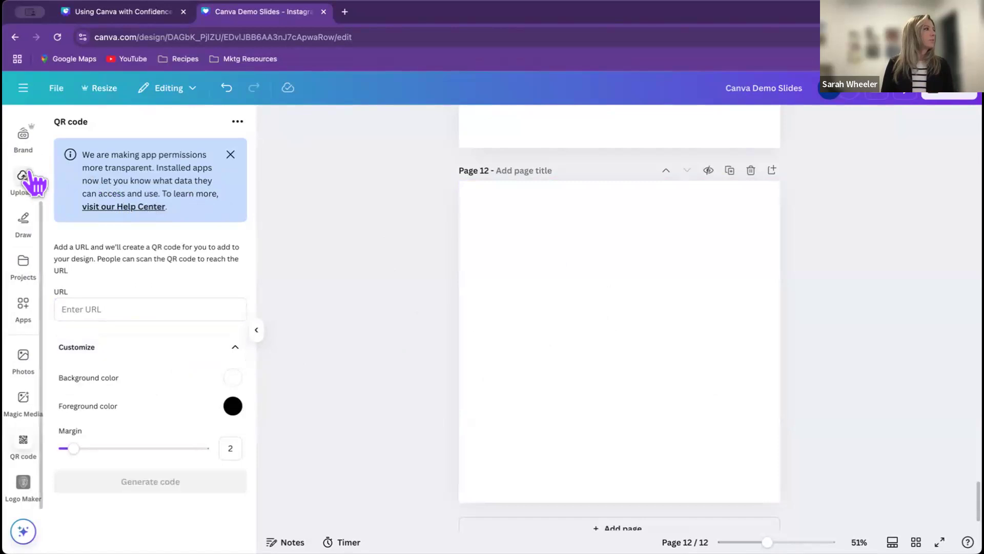
scroll(28, 184, up, 3)
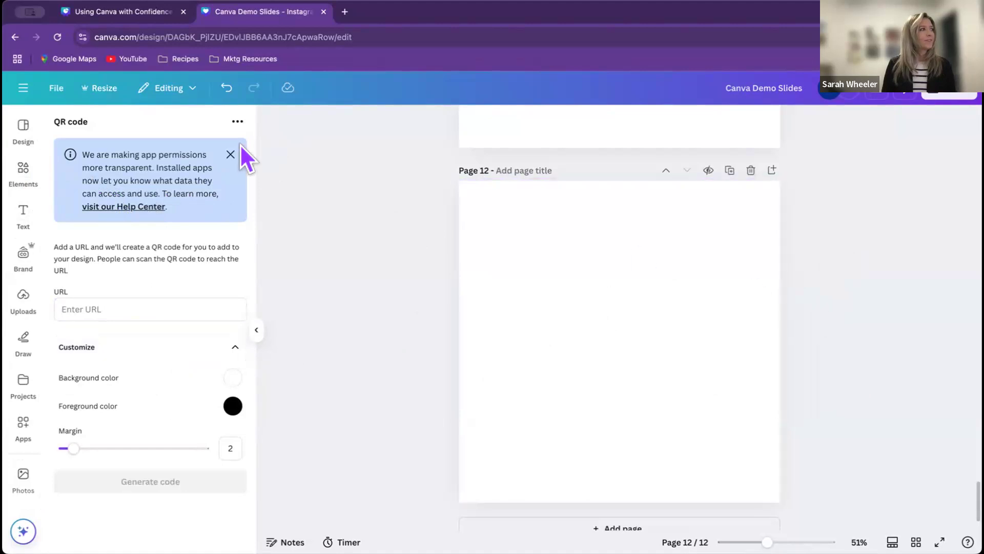
scroll(322, 177, up, 5)
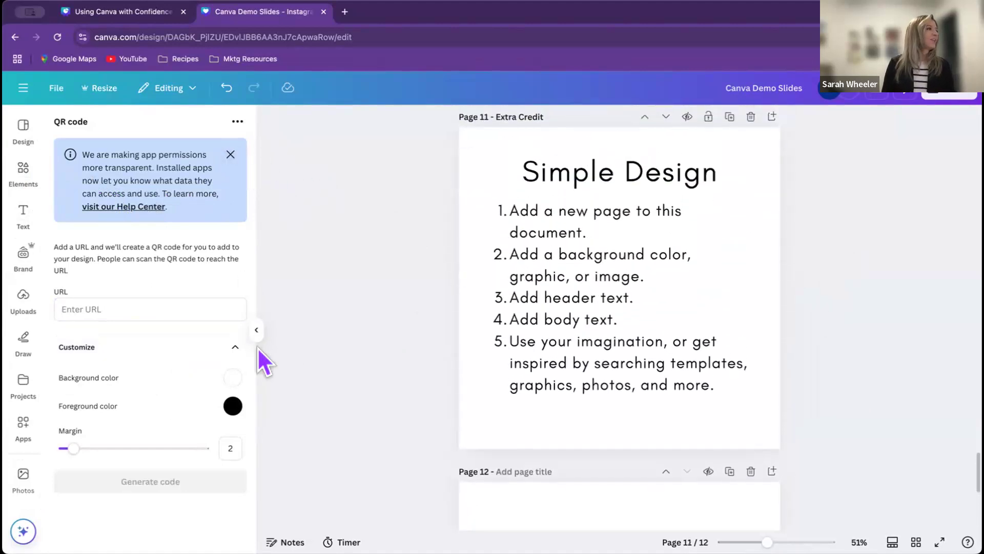
click(257, 330)
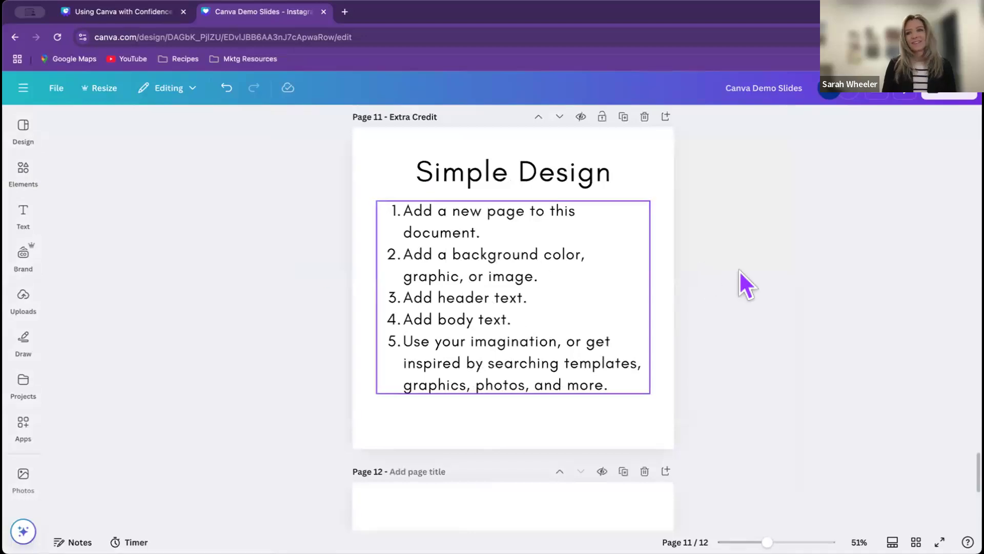
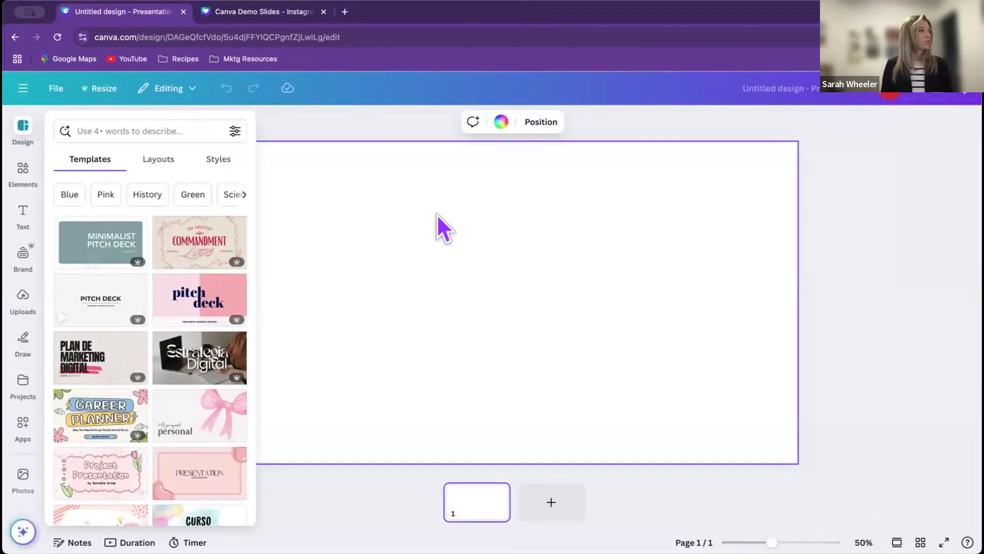
Step: Search the presentation templates for "coffee" and browse the matching designs
mouse_move(138, 287)
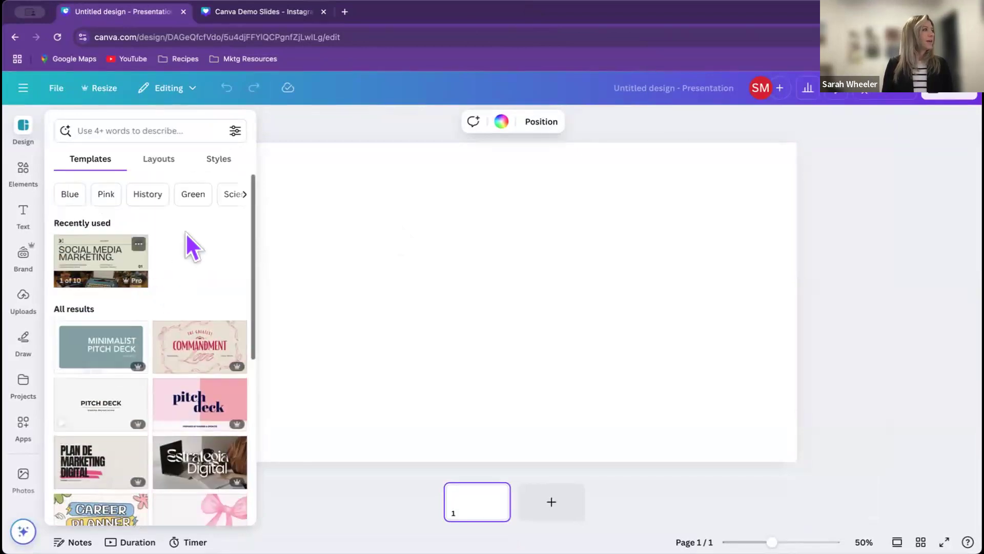
click(149, 128)
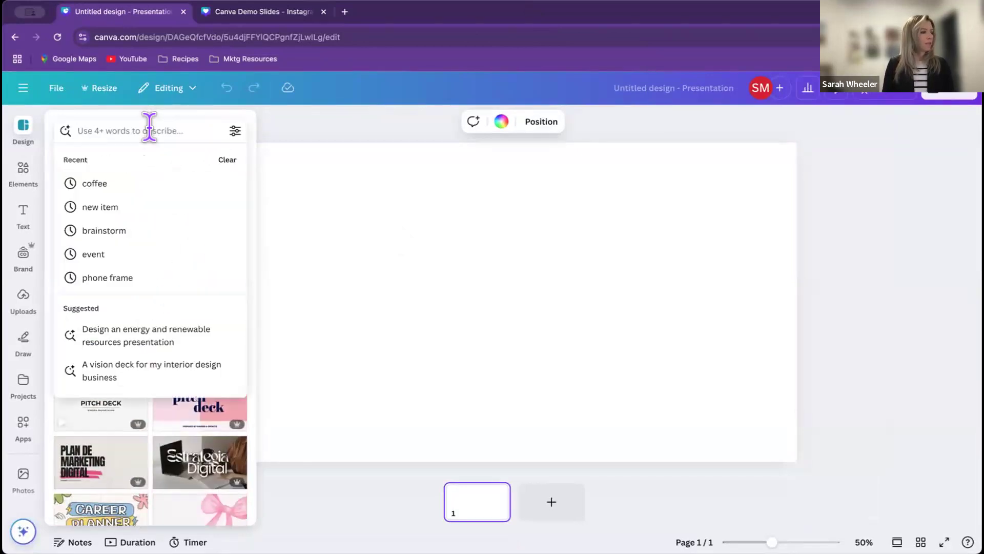
text(coffee)
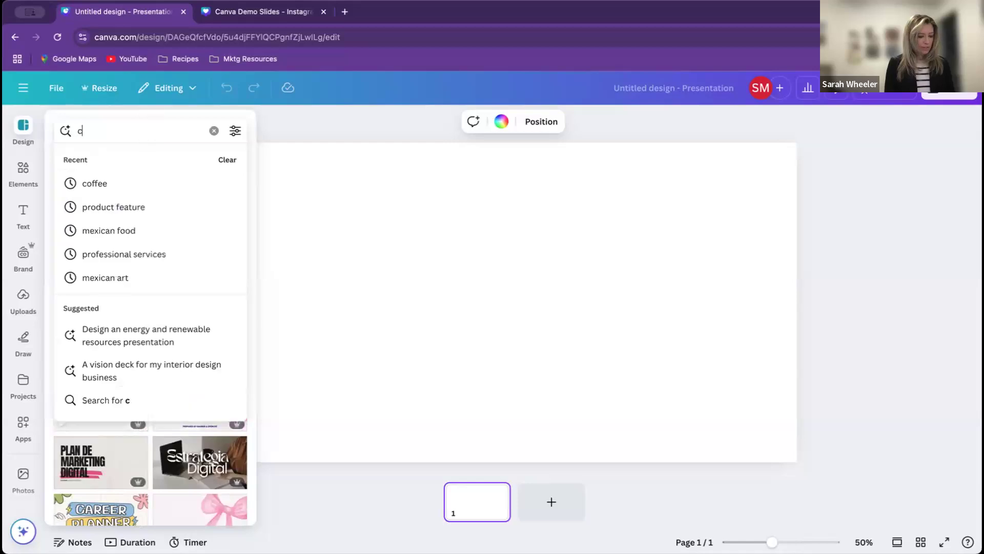
key(Return)
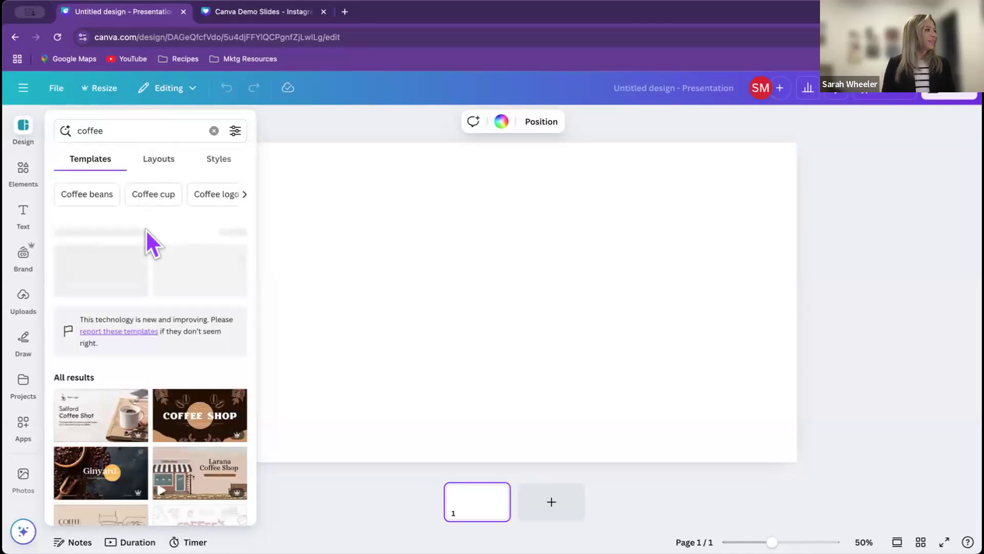
scroll(146, 228, down, 5)
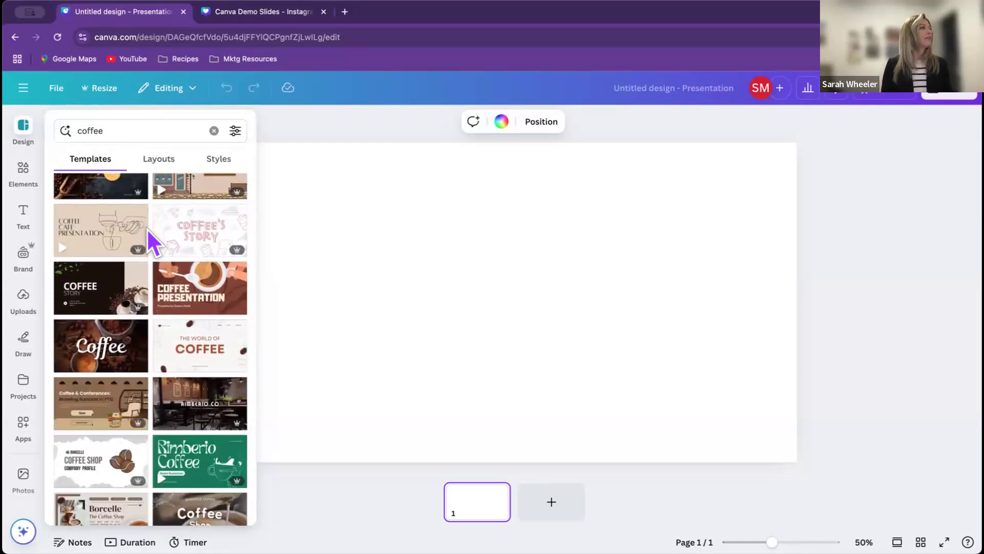
scroll(146, 229, up, 1)
scroll(147, 229, down, 2)
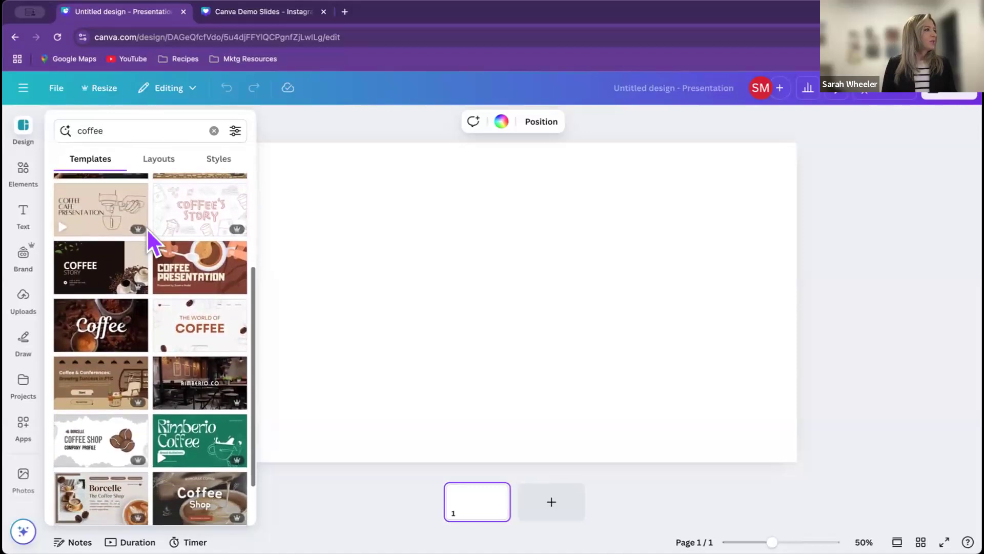
scroll(146, 228, up, 4)
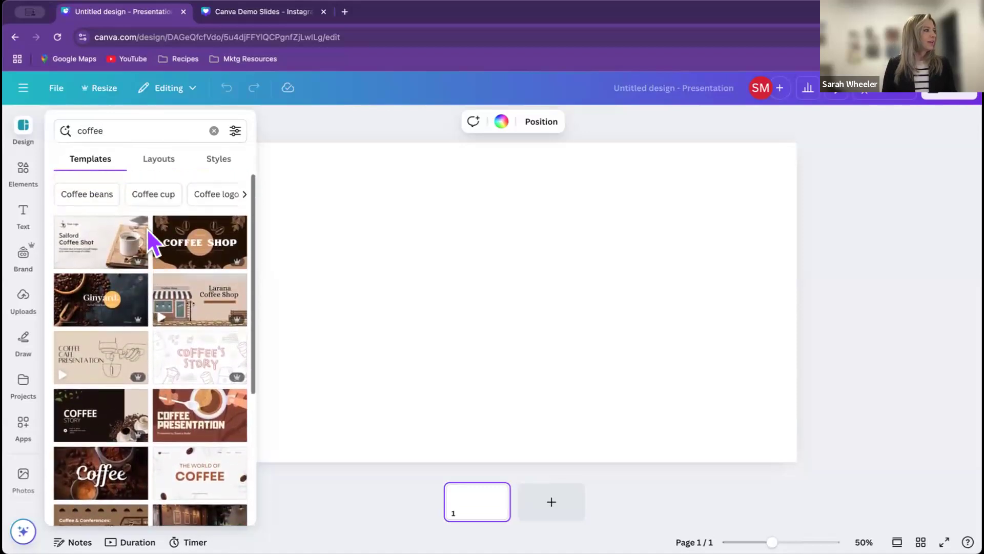
Step: Open the Beige Modern Cafetaria Presentation template, review its pages and apply all 10 of them to the blank design
click(77, 240)
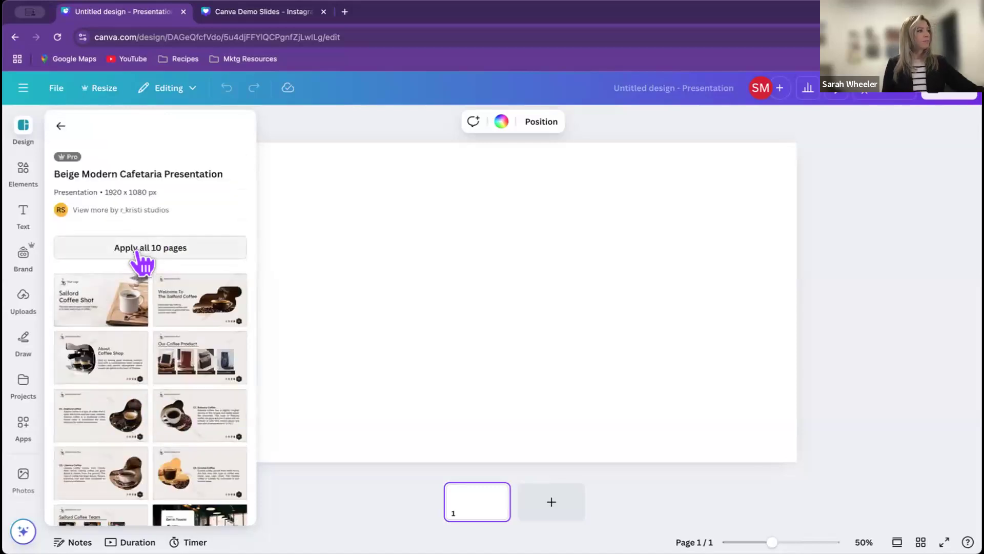
scroll(134, 414, down, 3)
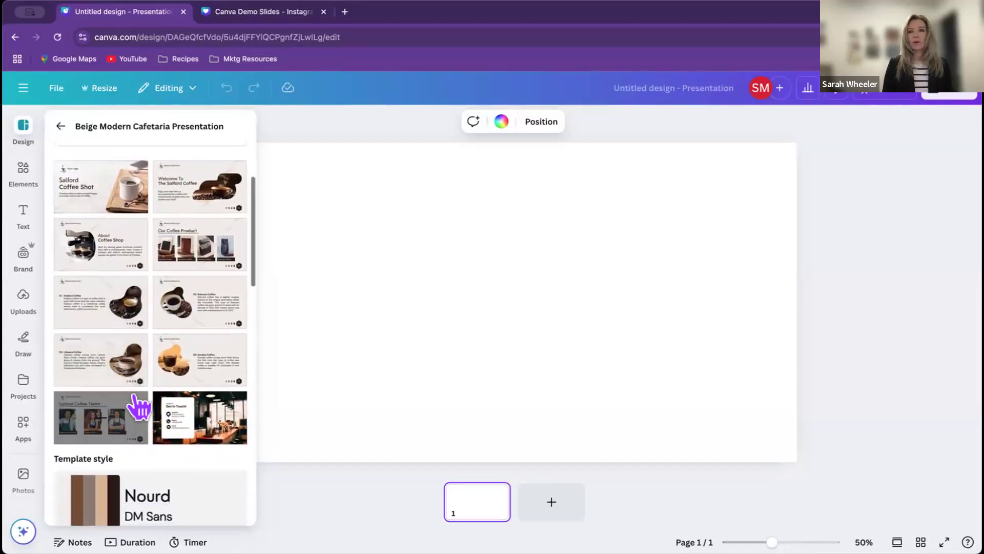
scroll(137, 406, up, 1)
scroll(136, 403, down, 1)
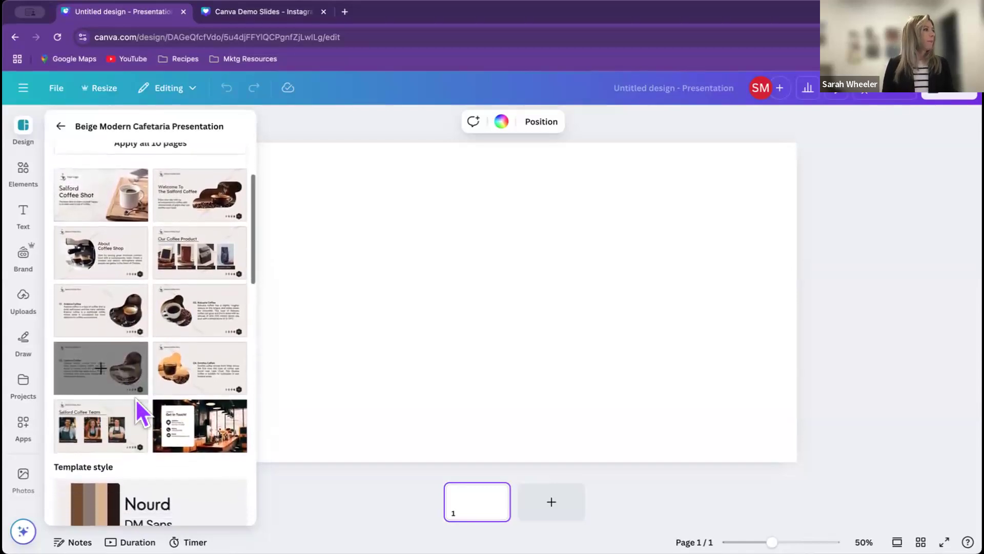
scroll(139, 387, up, 2)
click(126, 218)
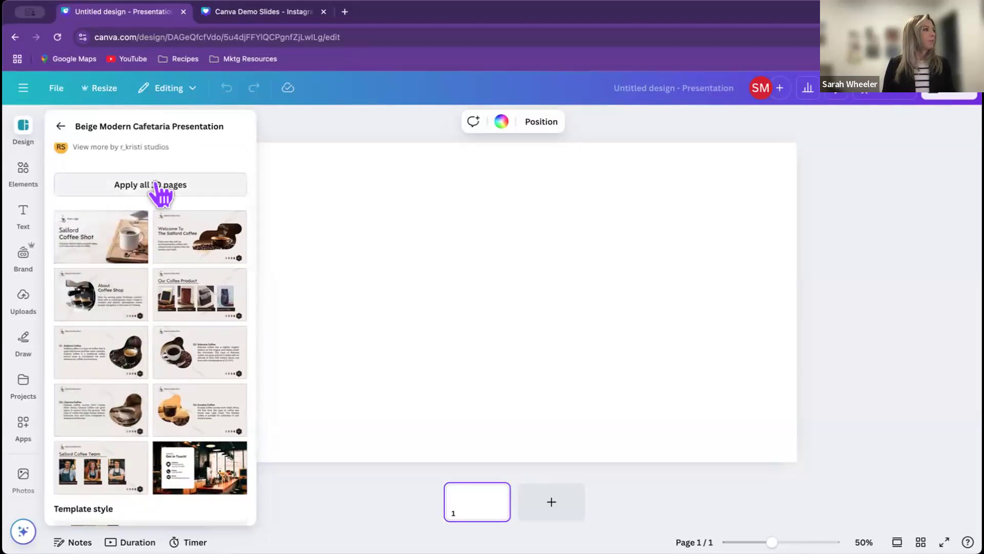
click(275, 114)
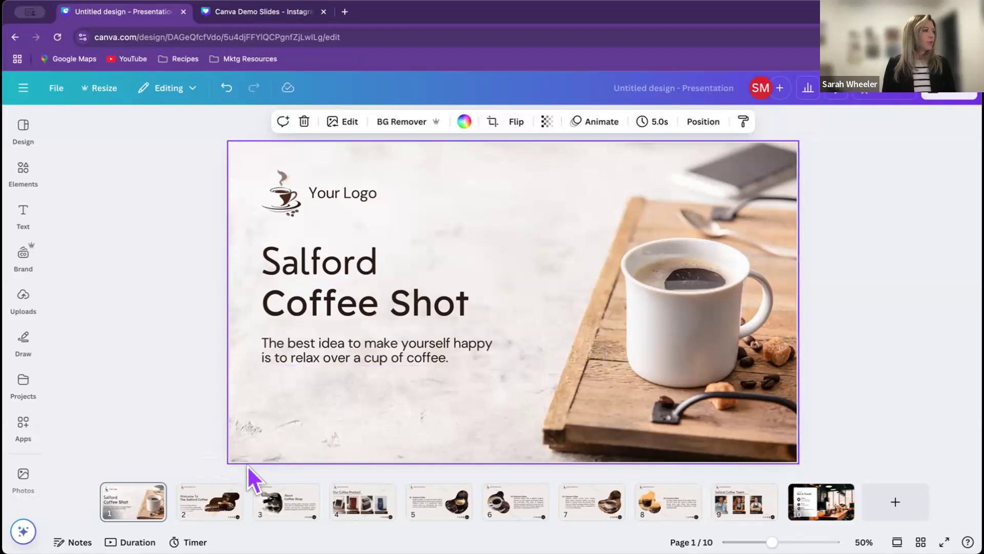
Step: Delete the "Welcome To The Salford Coffee" page and duplicate the "About Coffee Shop" page
click(204, 491)
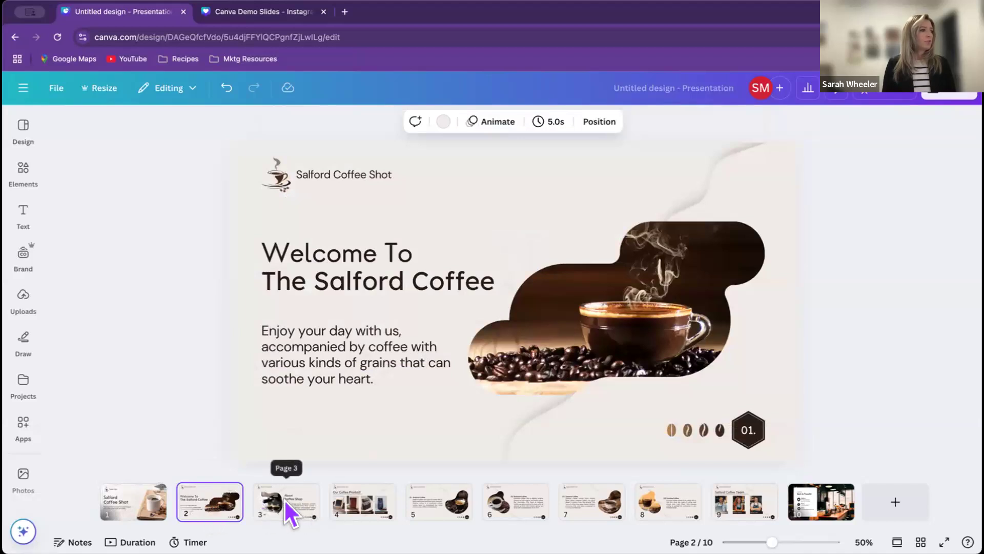
click(227, 494)
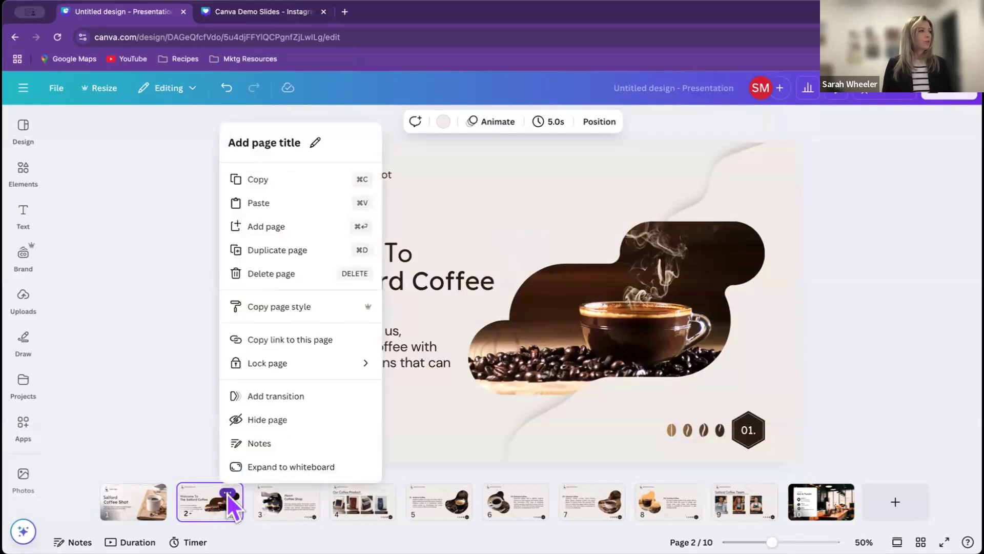
click(268, 277)
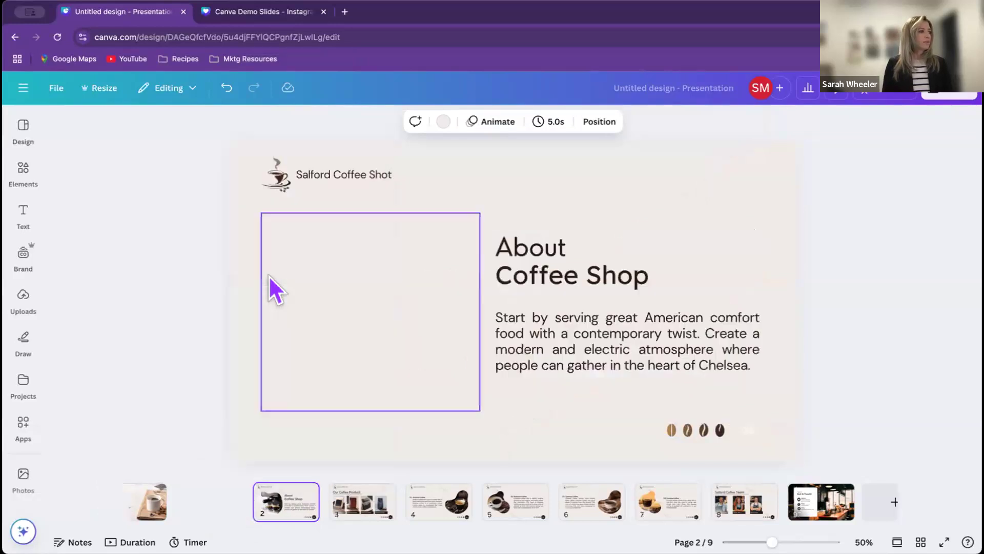
click(265, 491)
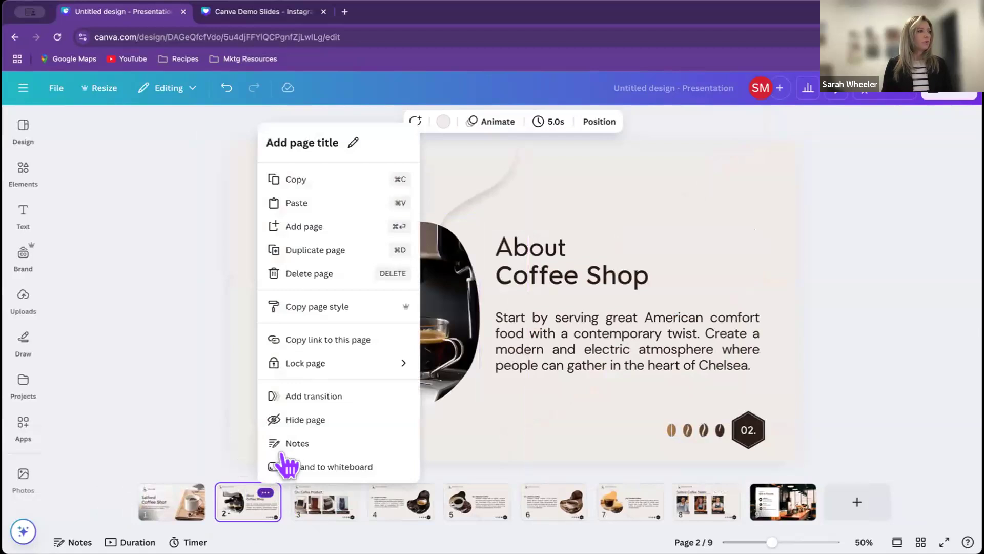
click(314, 250)
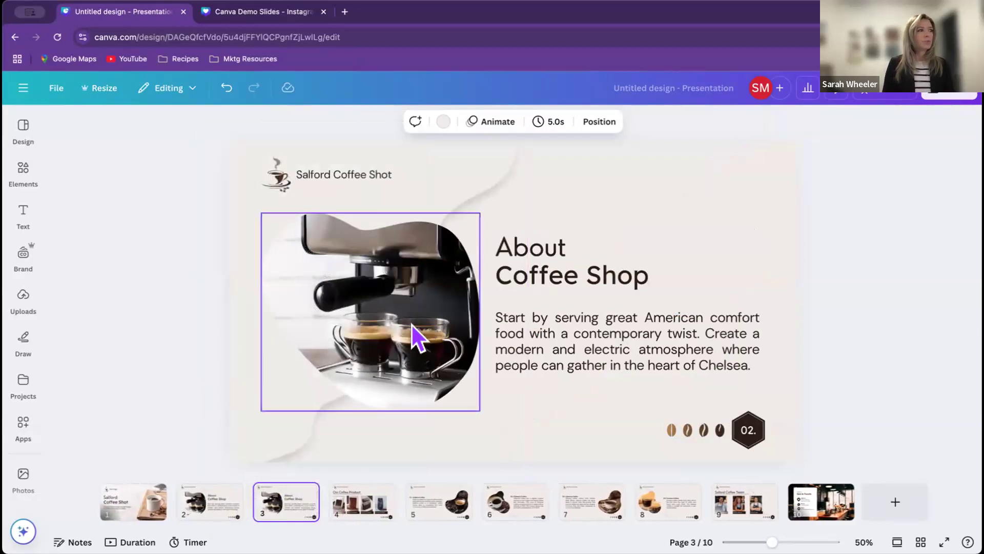